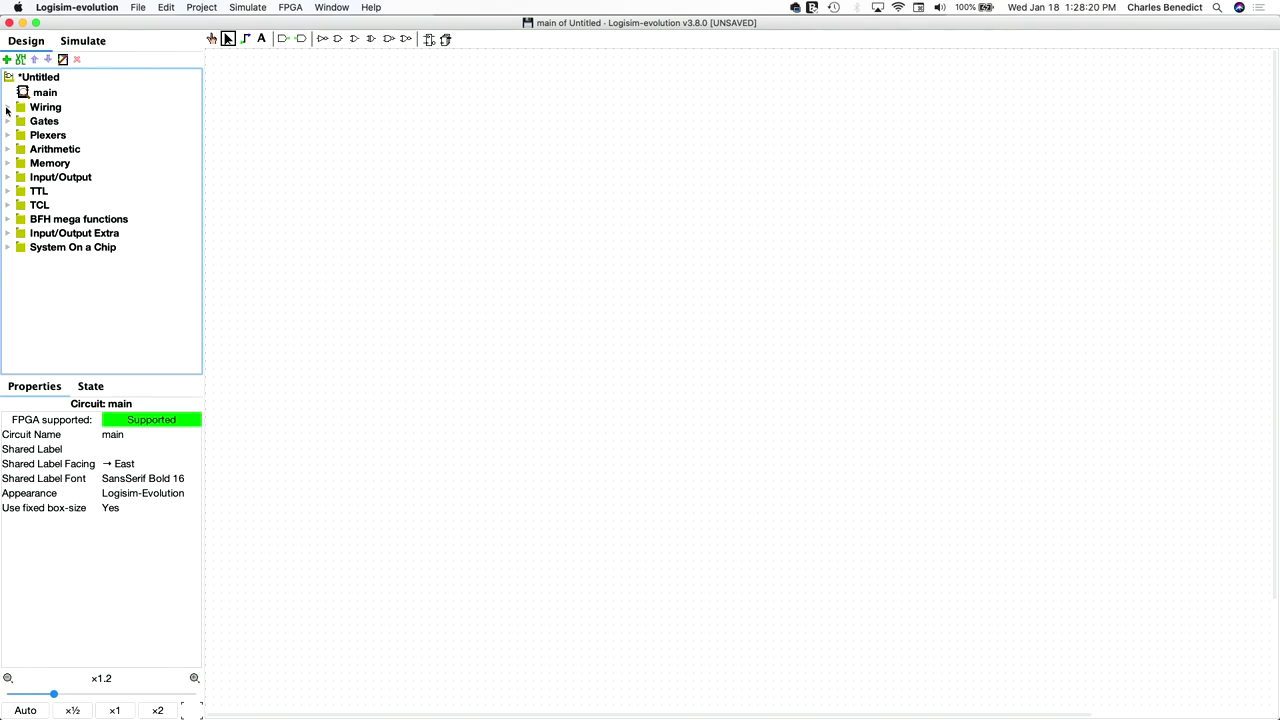
Step: Load HalfAdder/HalfAdderLib.circ from the HackLogisim folder as a Logisim-evolution library
click(199, 8)
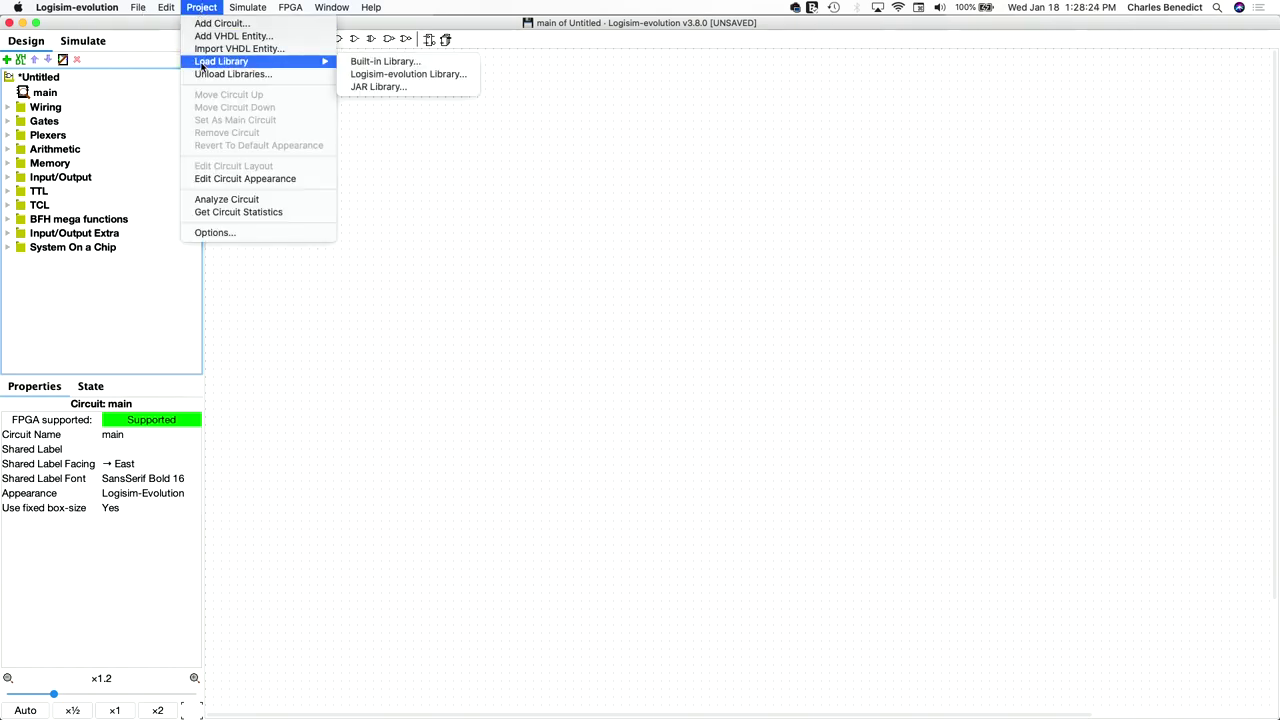
mouse_move(325, 65)
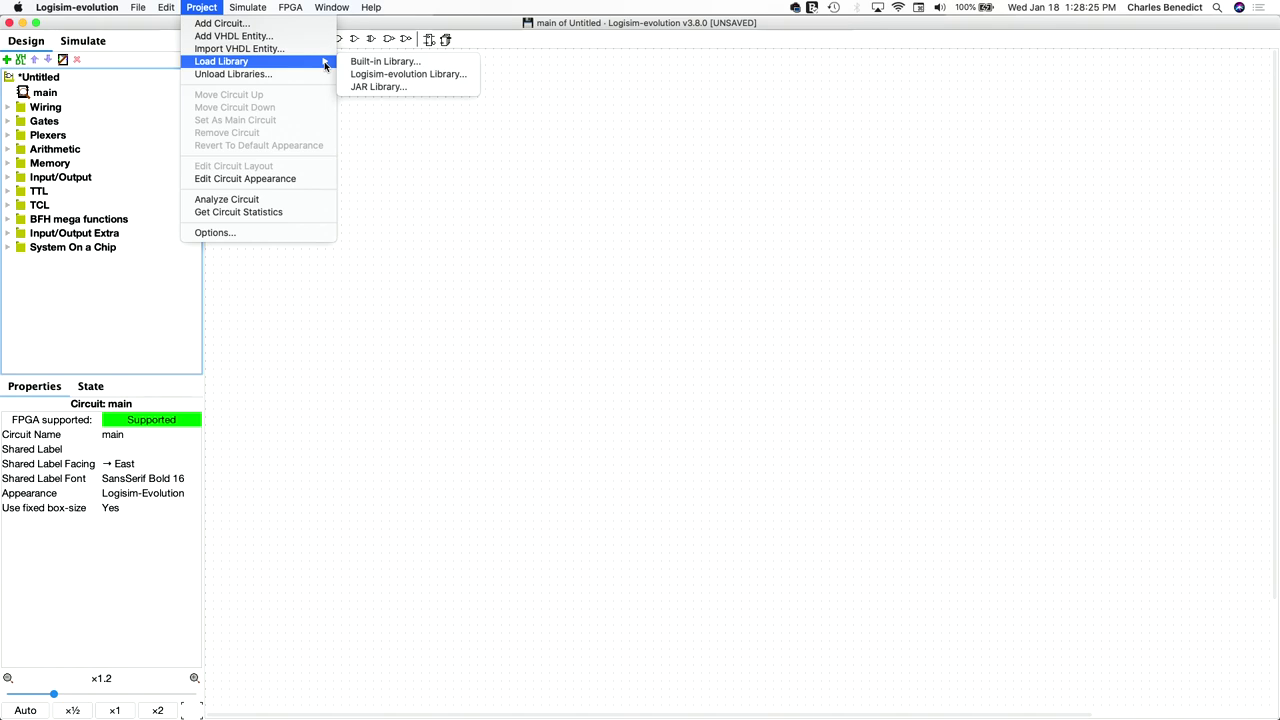
click(376, 76)
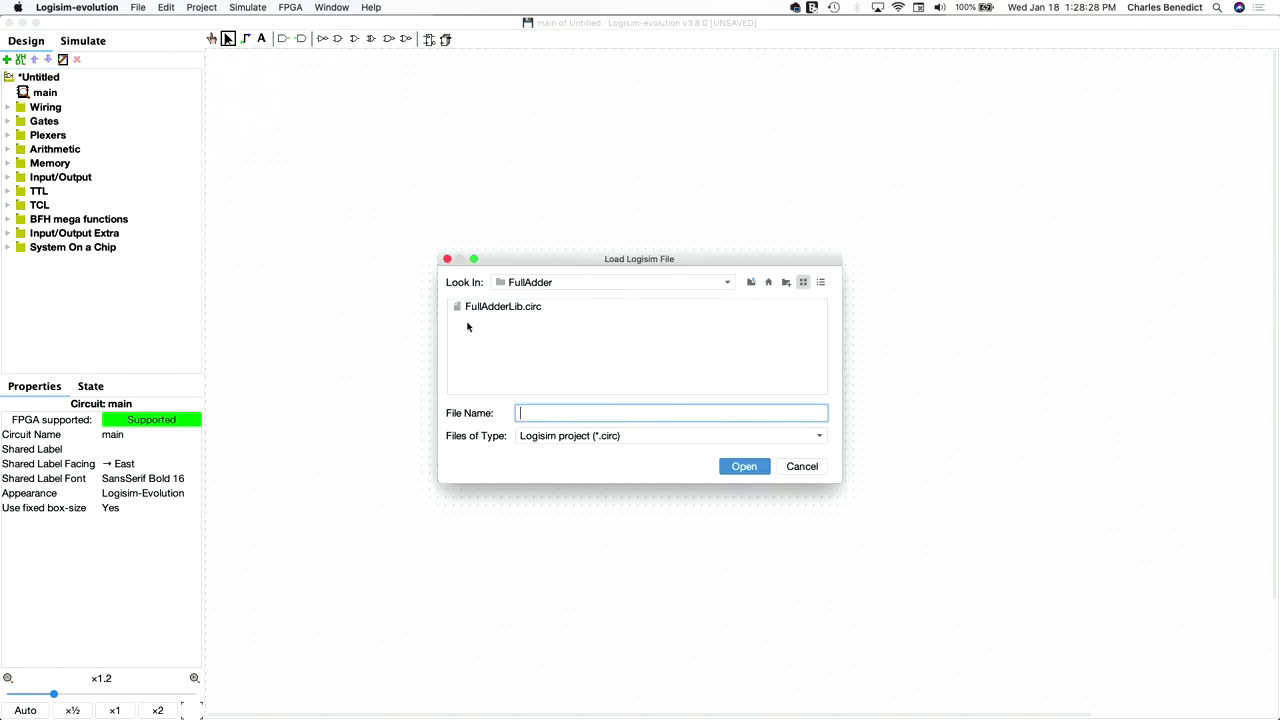
click(567, 282)
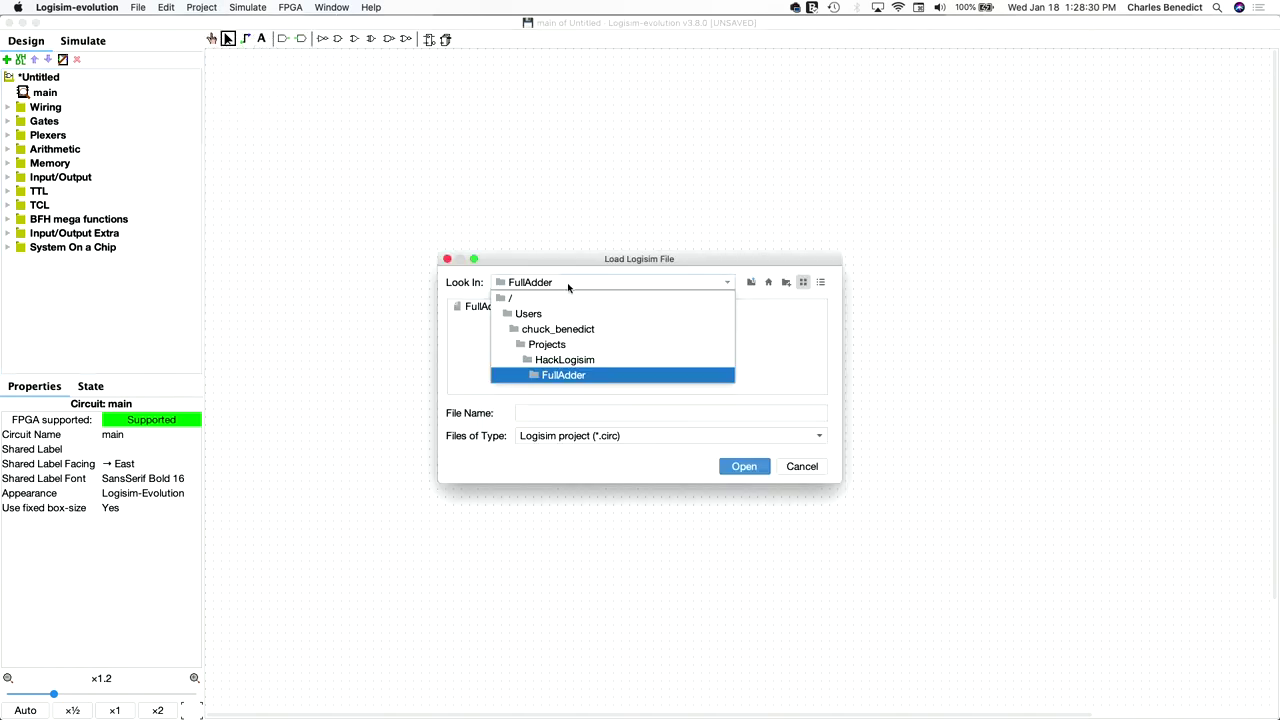
click(557, 358)
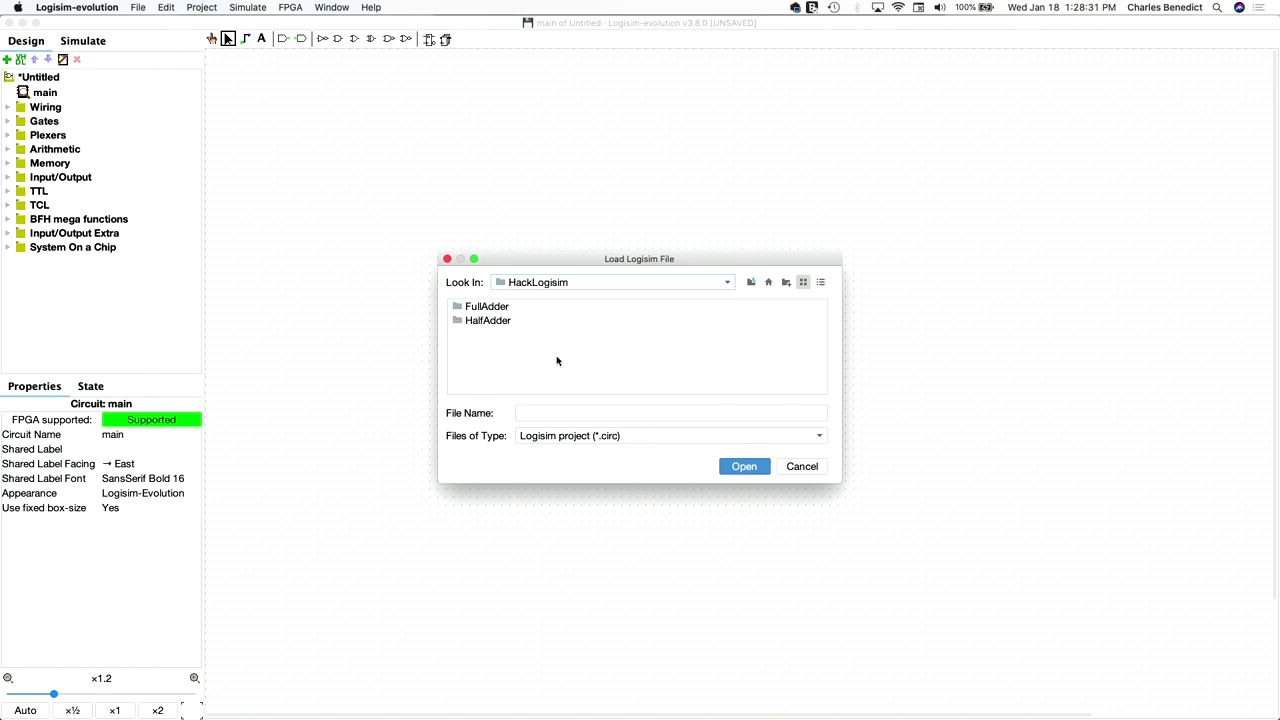
double_click(489, 321)
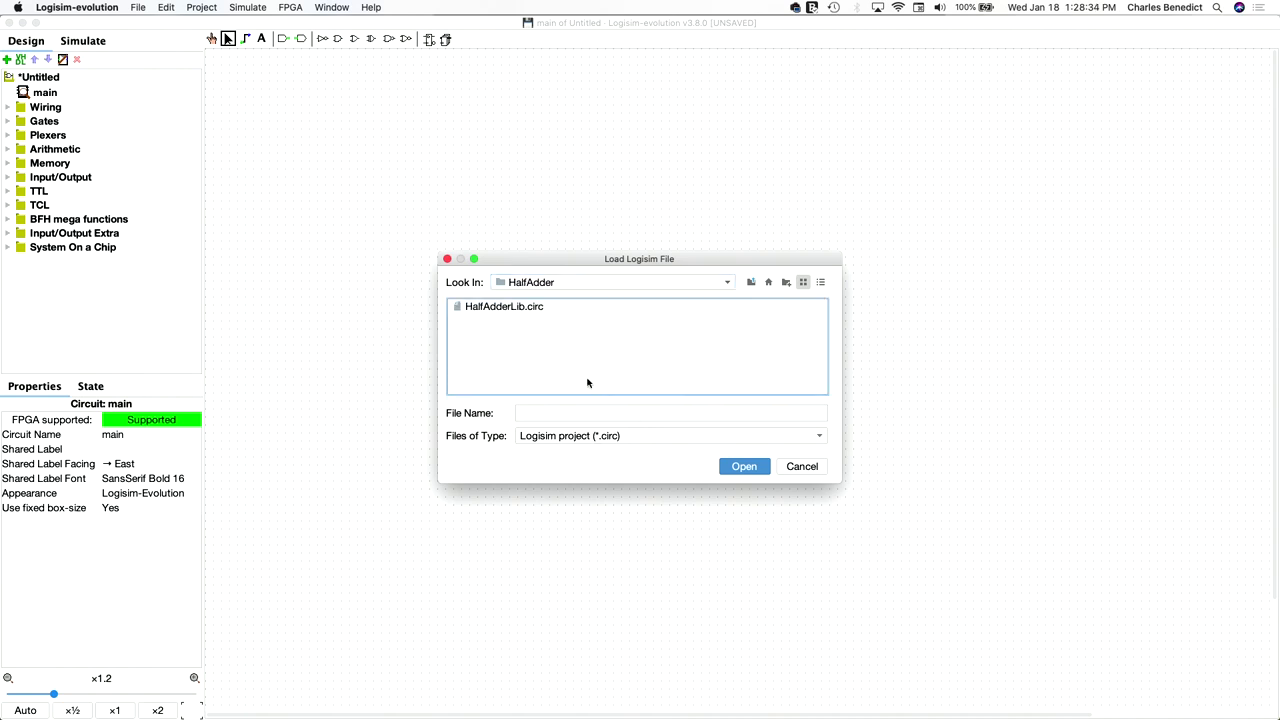
double_click(505, 316)
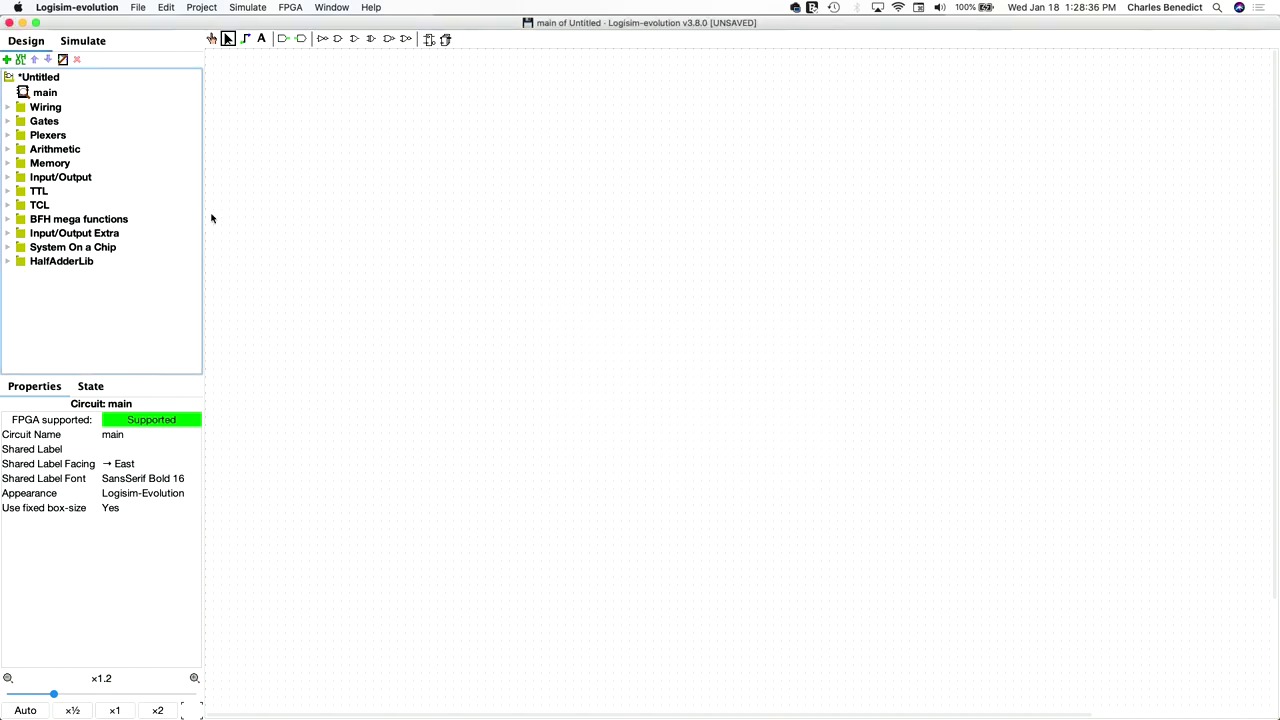
Step: Load FullAdder/FullAdderLib.circ from the HackLogisim folder as a second library
click(206, 8)
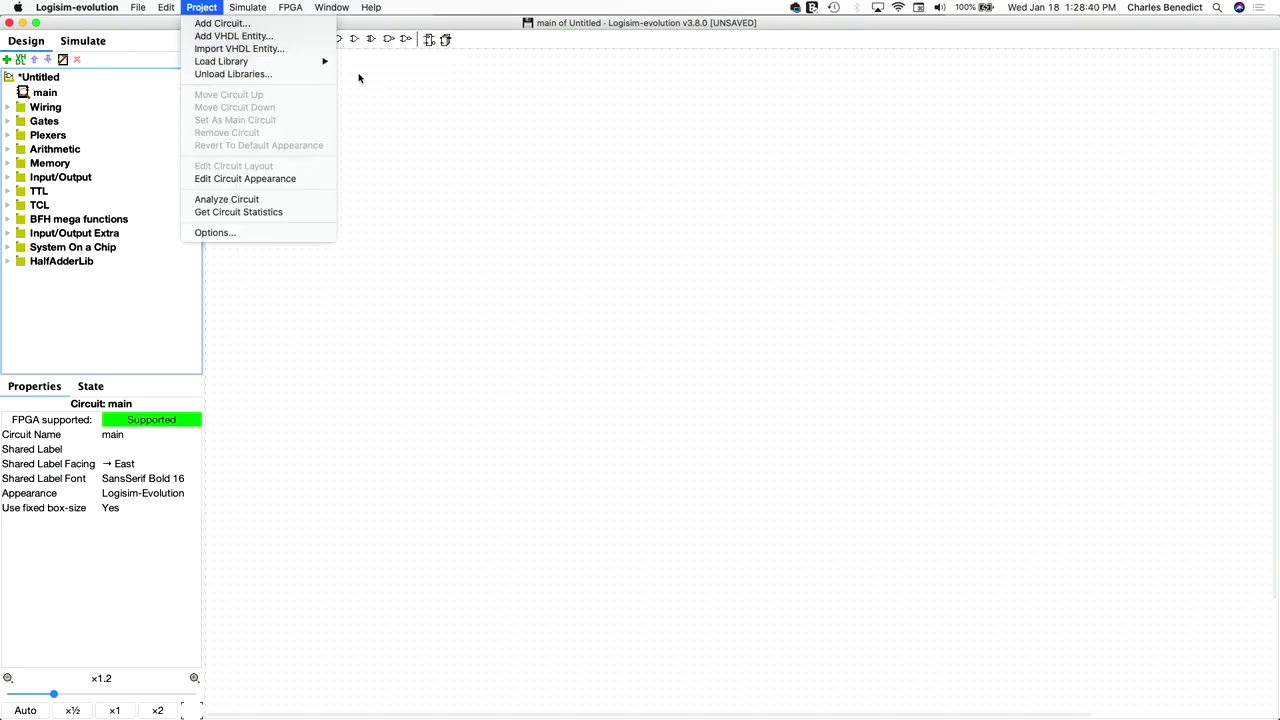
mouse_move(327, 63)
click(410, 74)
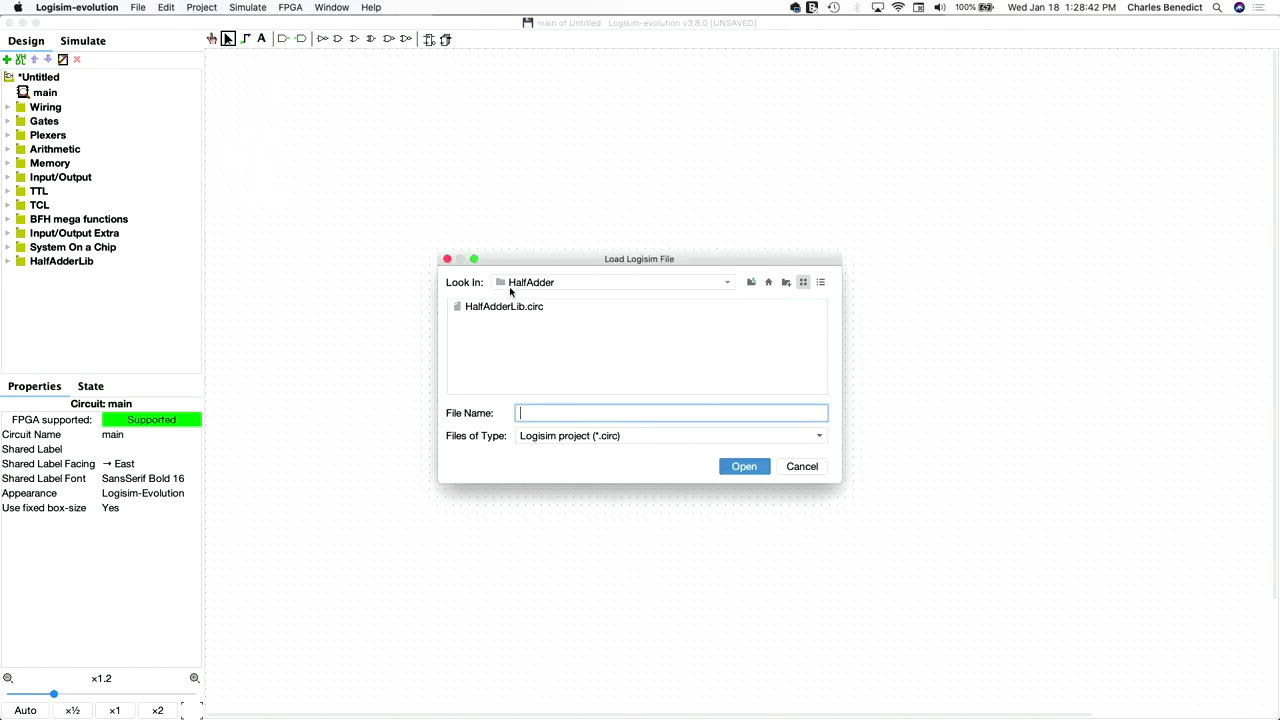
click(548, 285)
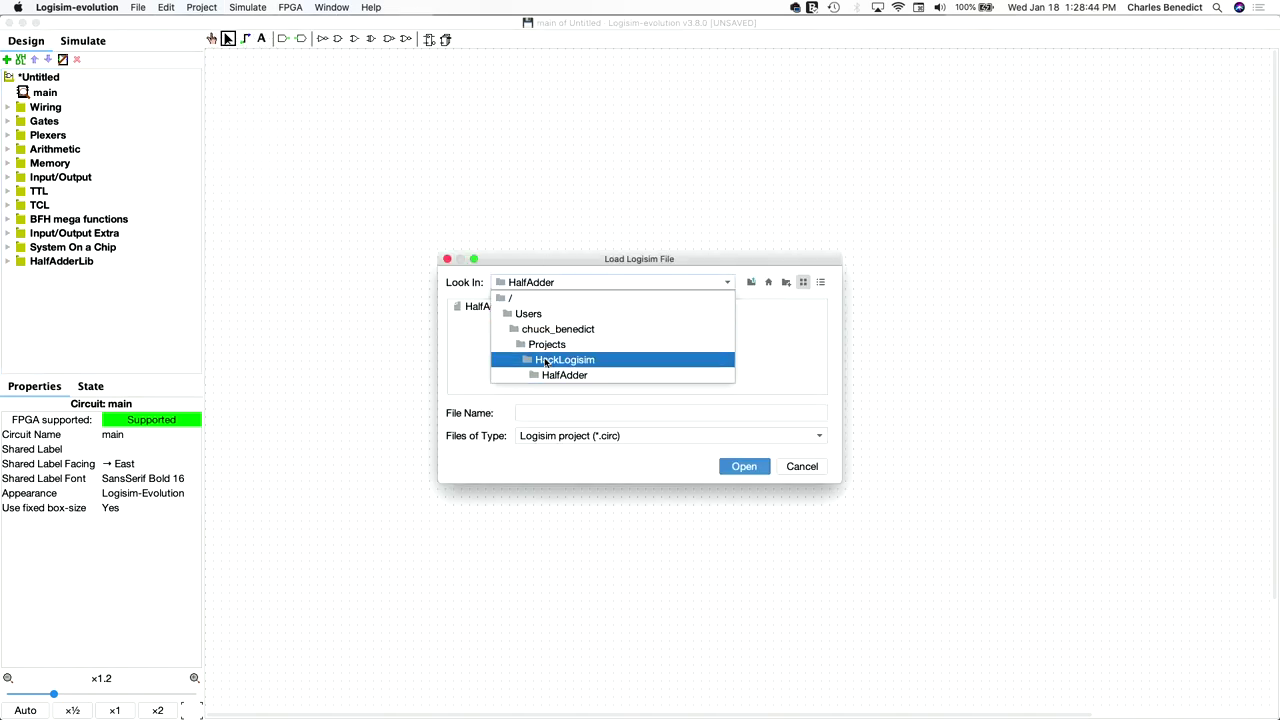
click(547, 362)
double_click(488, 308)
double_click(488, 308)
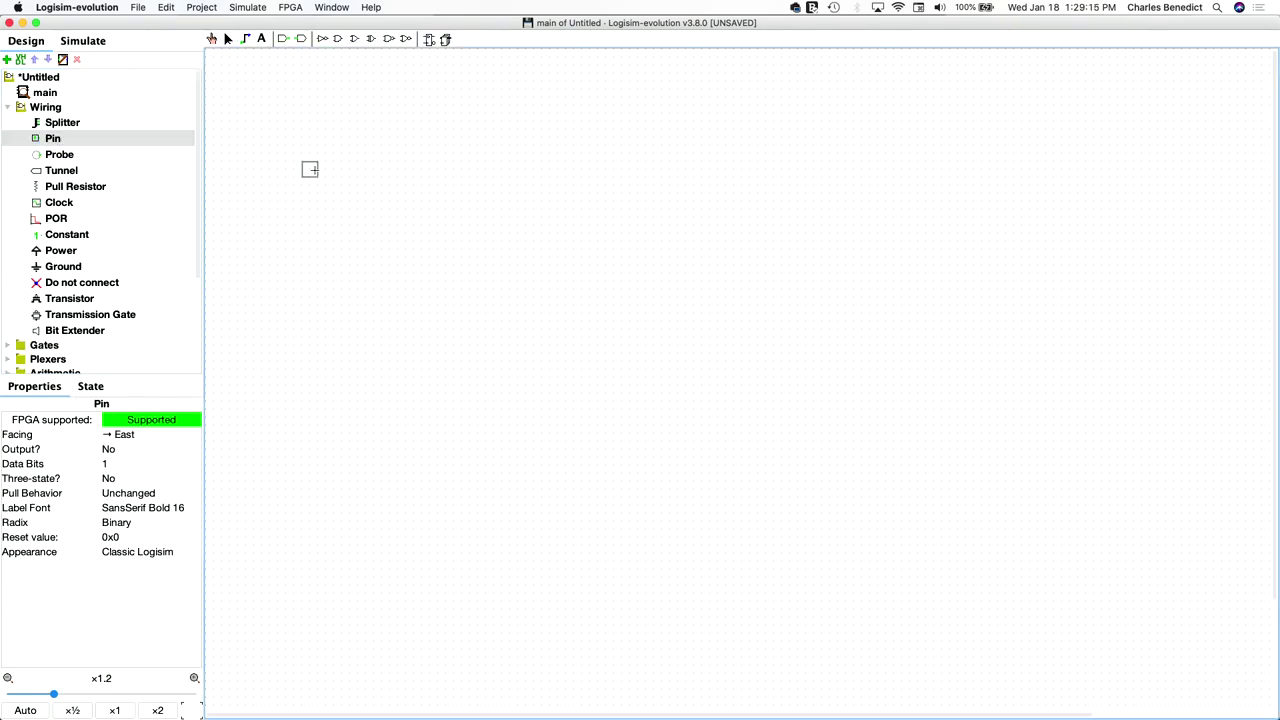
Step: Place an input pin at the left of the main circuit with Data Bits set to 16
click(309, 168)
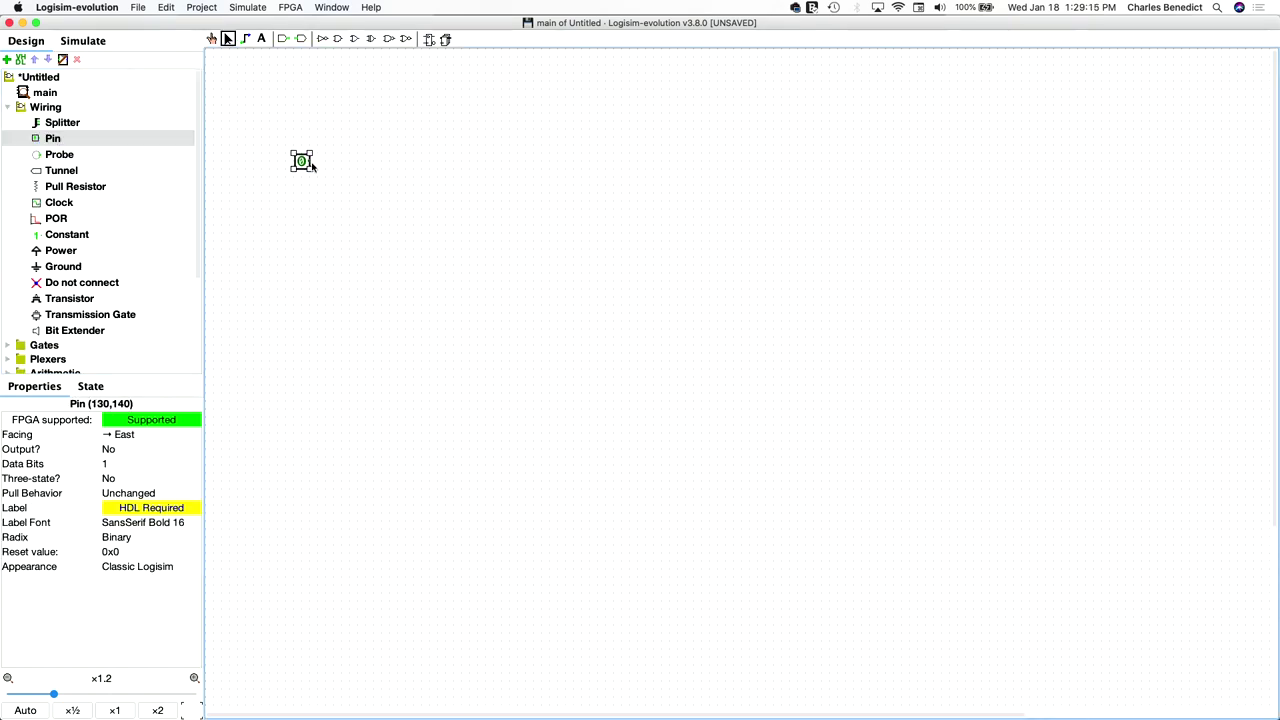
click(114, 464)
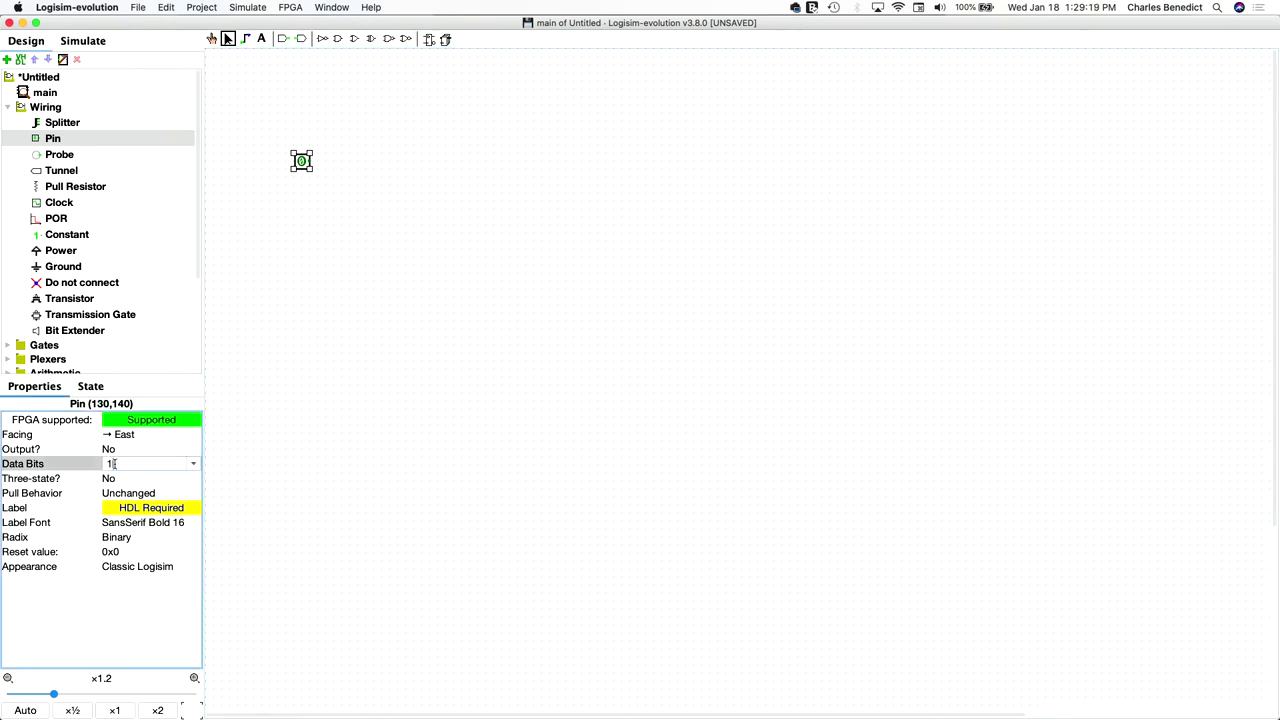
click(494, 306)
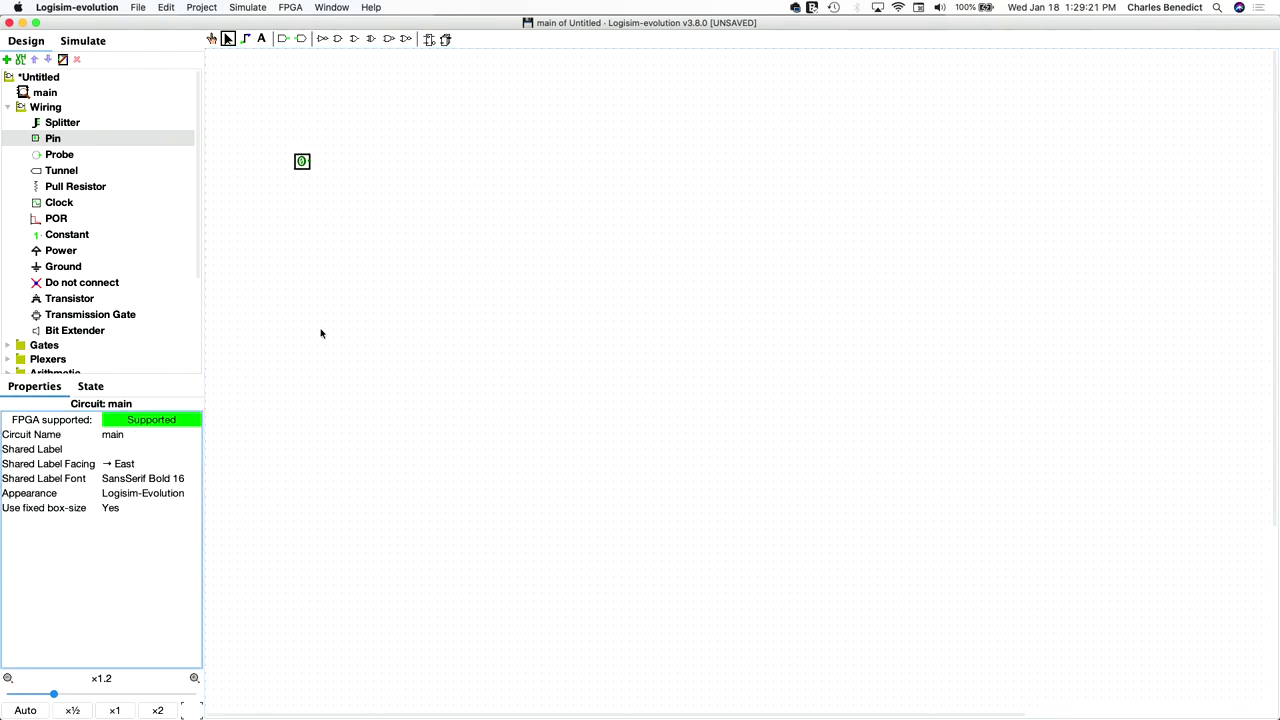
click(302, 168)
click(110, 464)
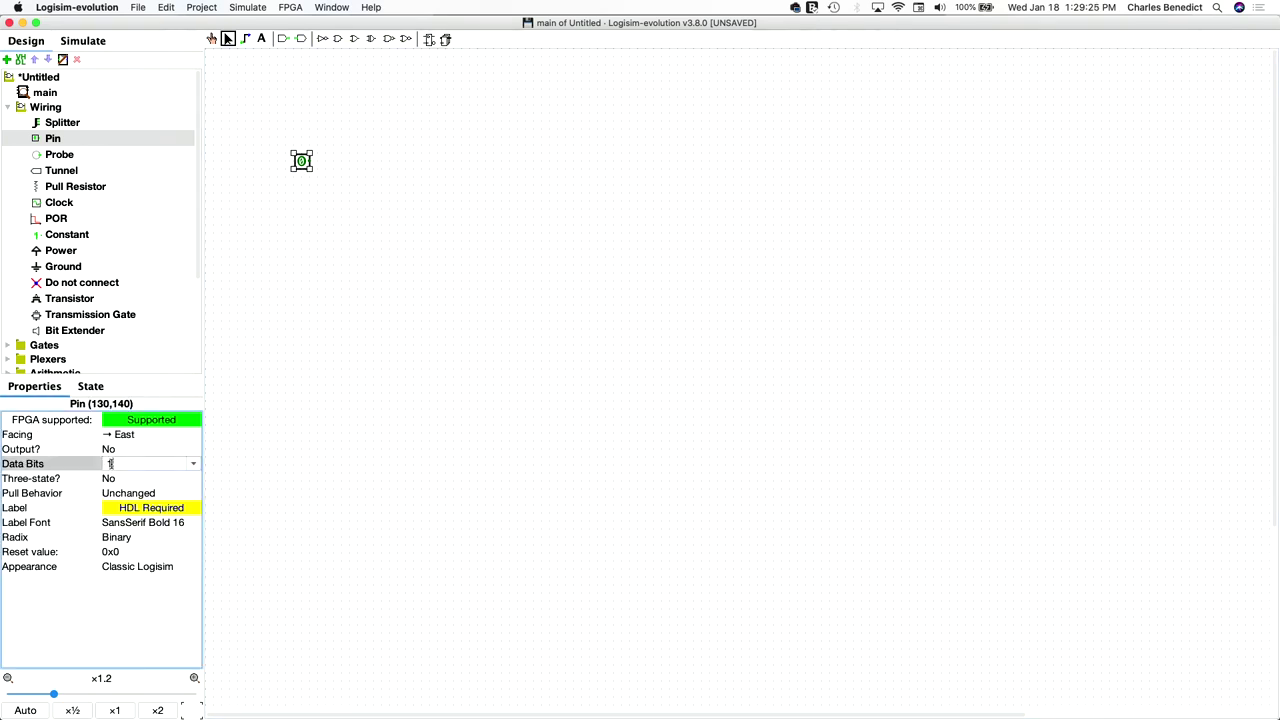
text(6)
key(Return)
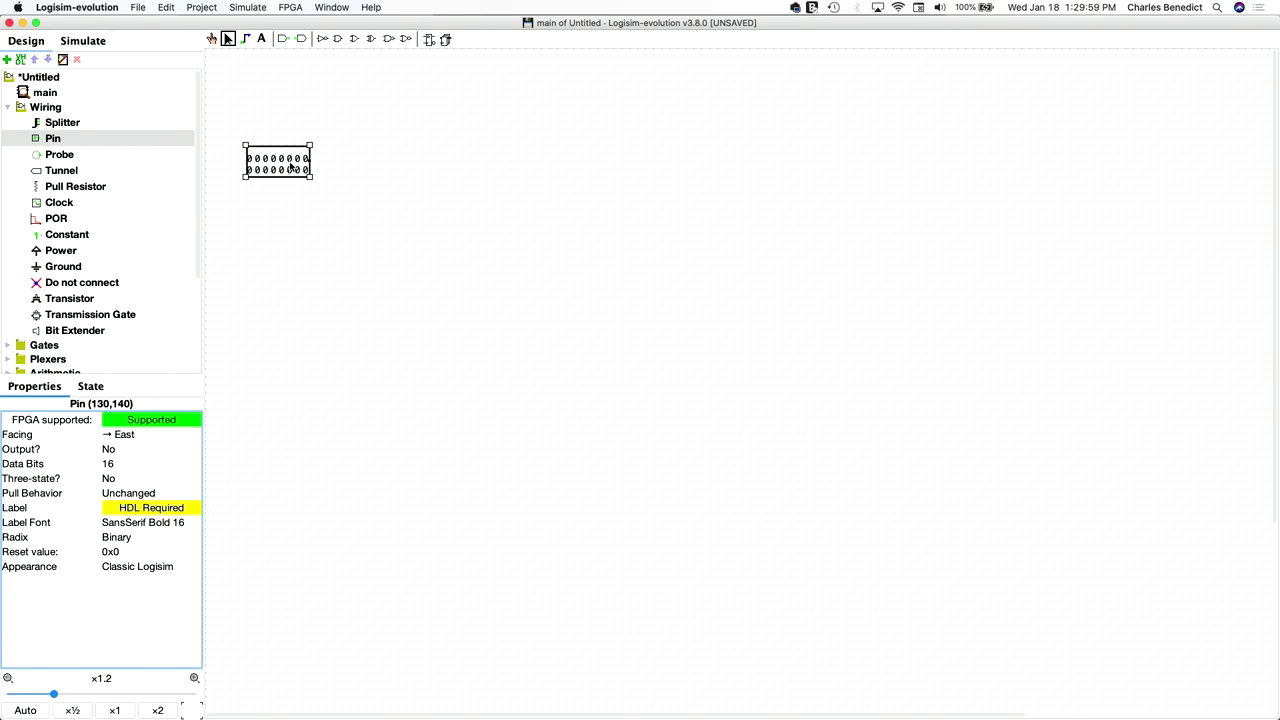
Step: Place a splitter right of the pin with Bit Width In 16, Fan Out 16, spacing 5
click(76, 123)
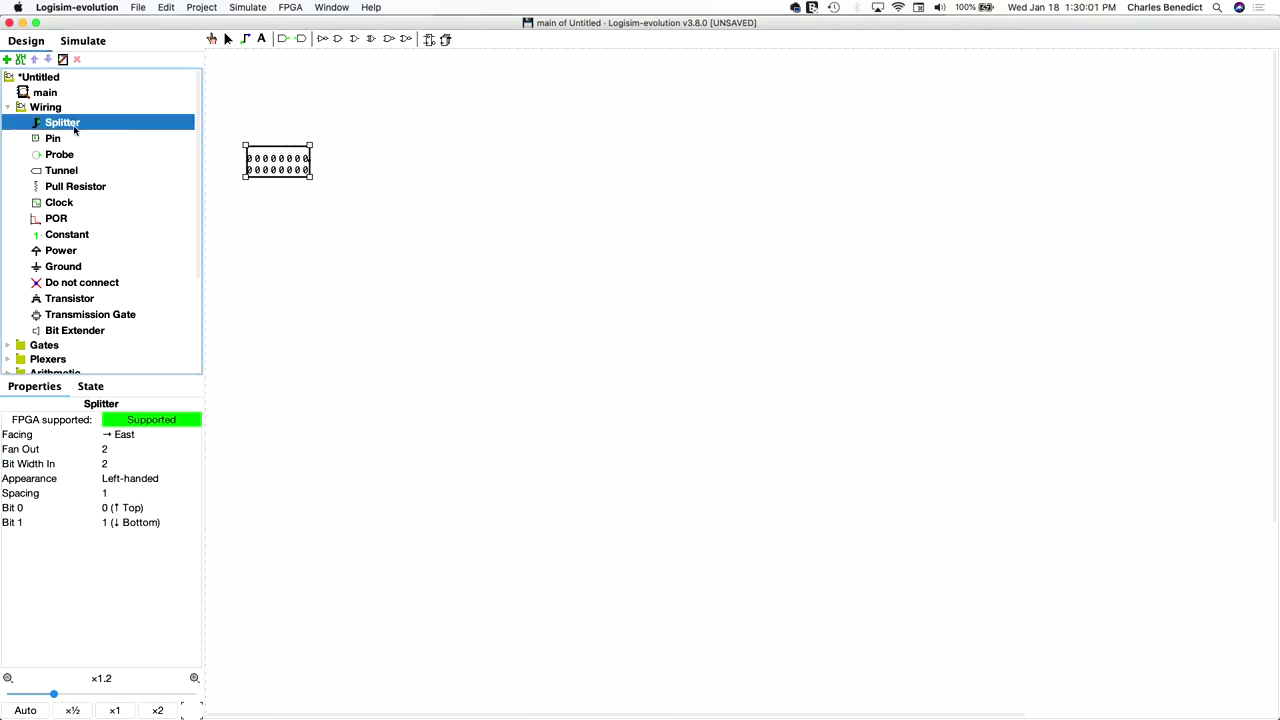
click(391, 198)
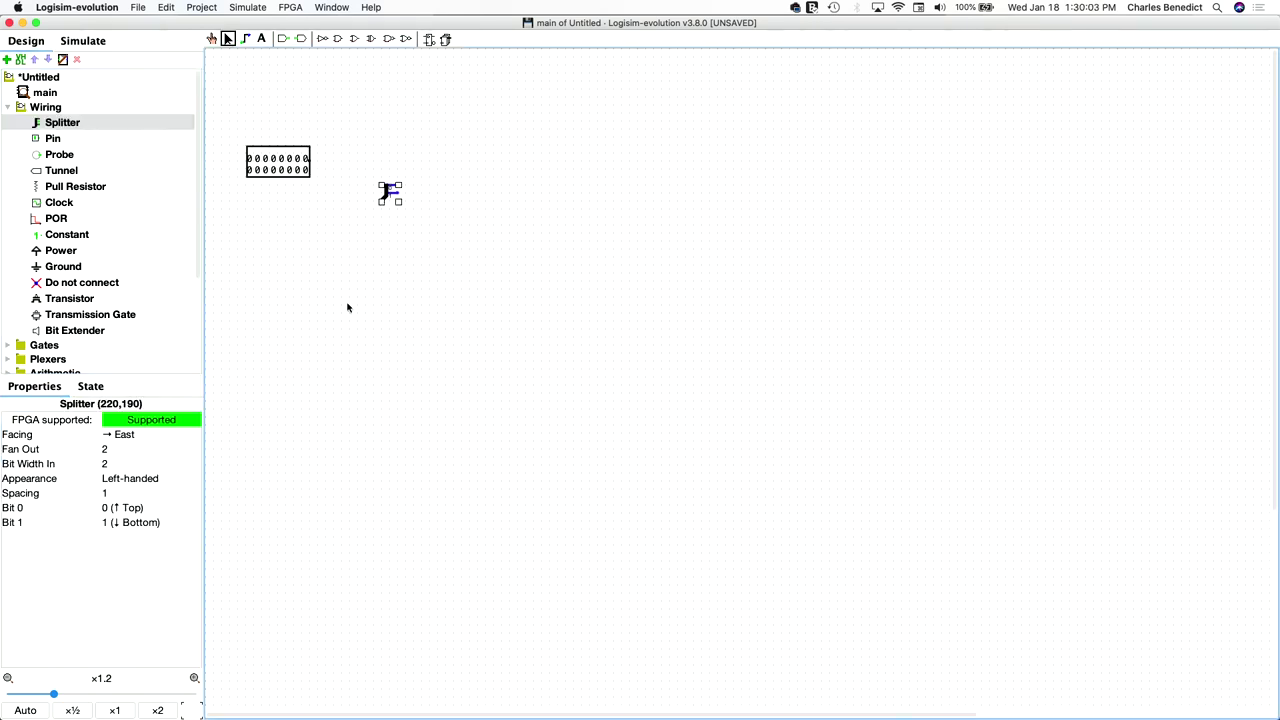
click(117, 463)
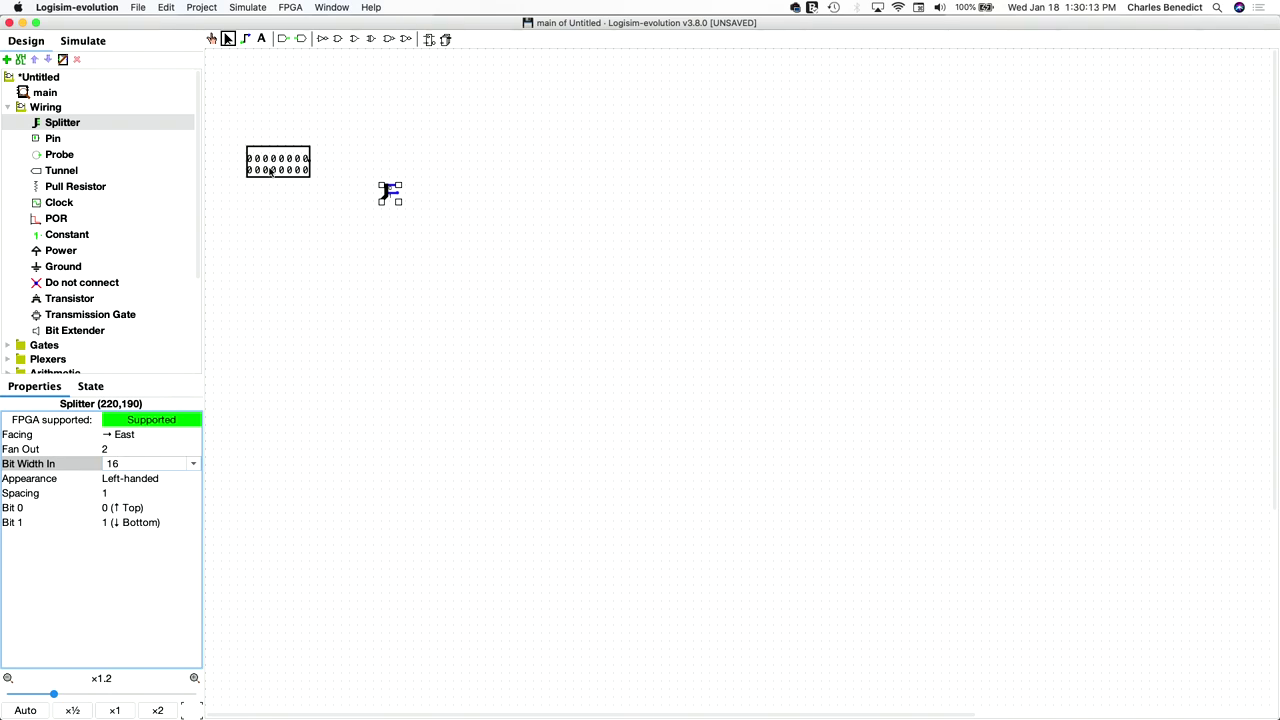
key(Return)
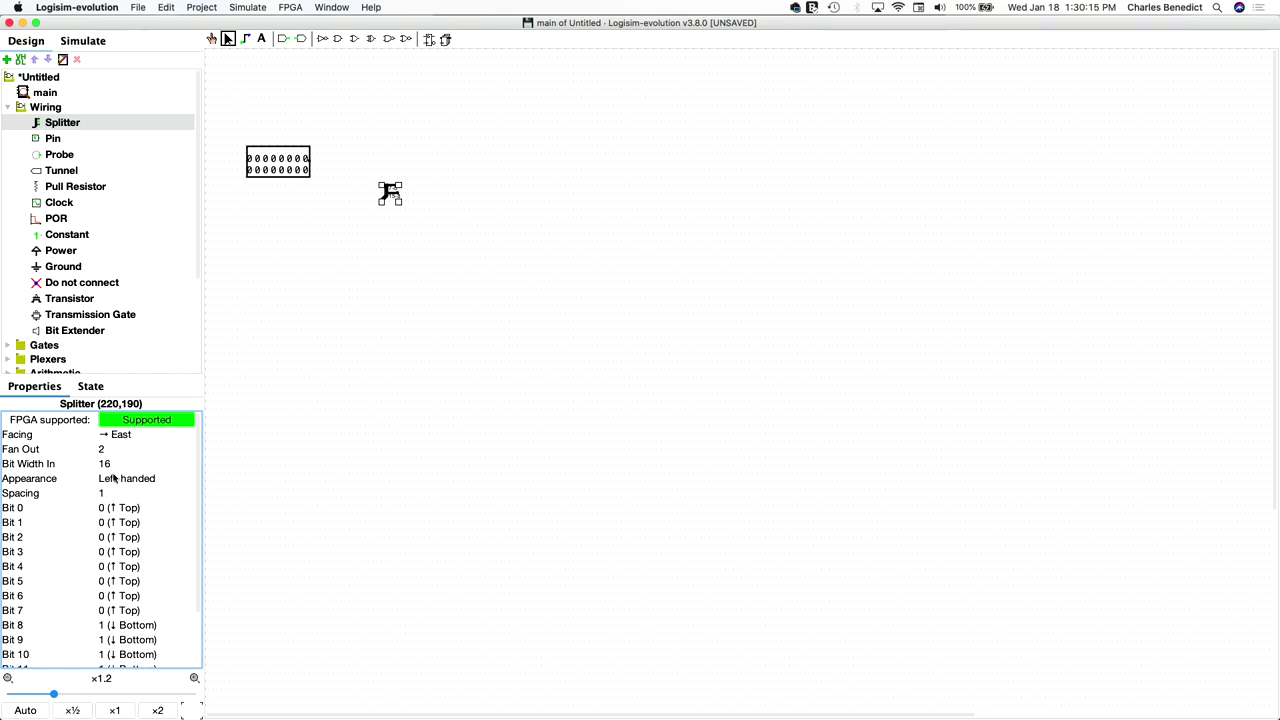
click(112, 451)
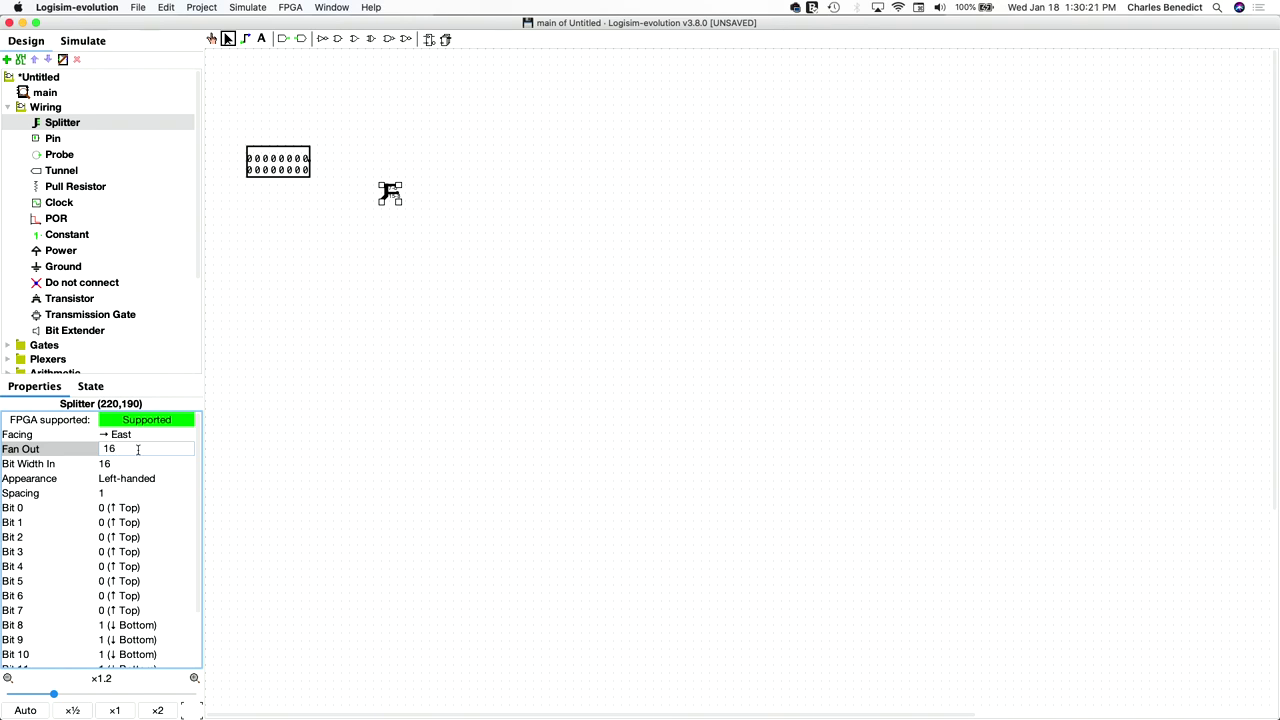
key(Return)
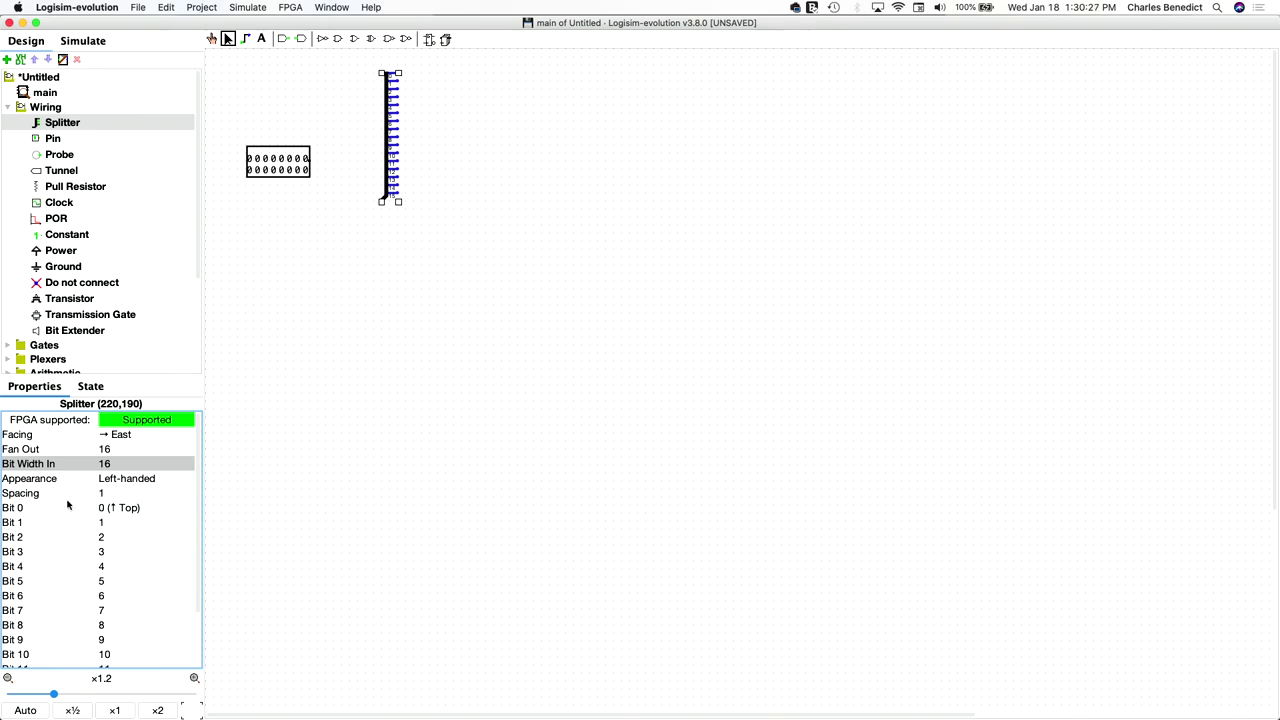
click(114, 494)
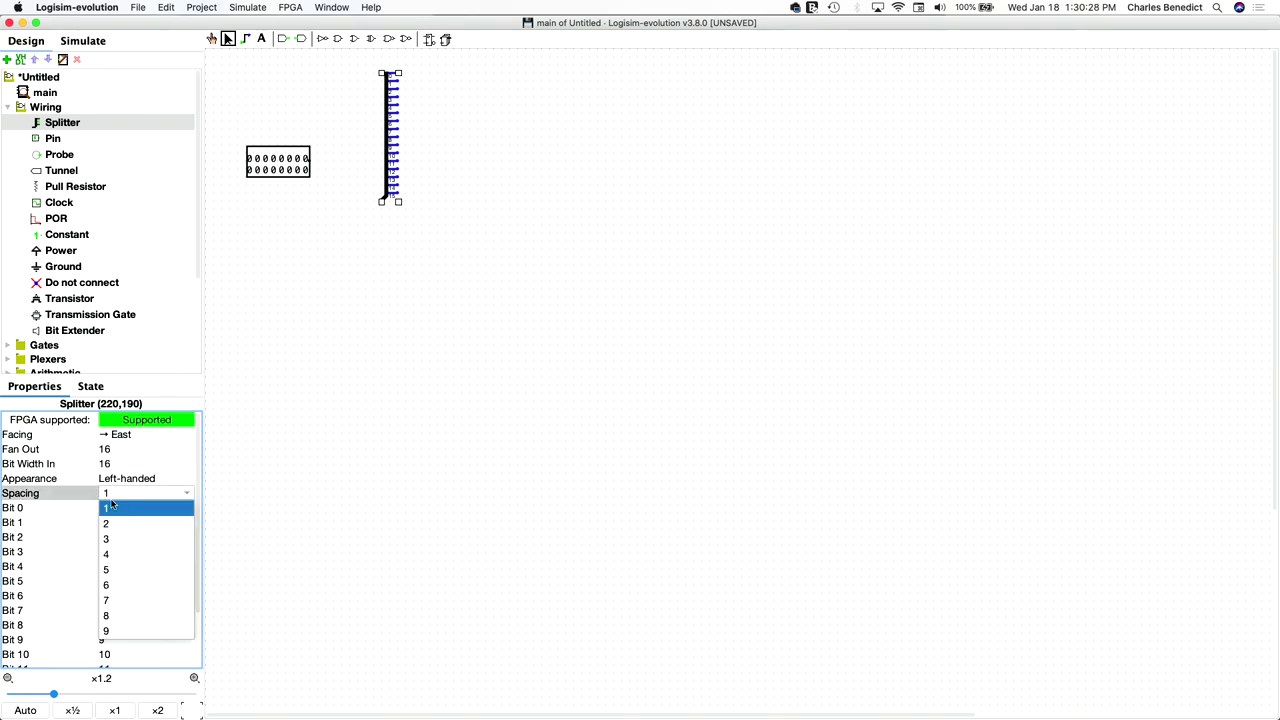
click(117, 569)
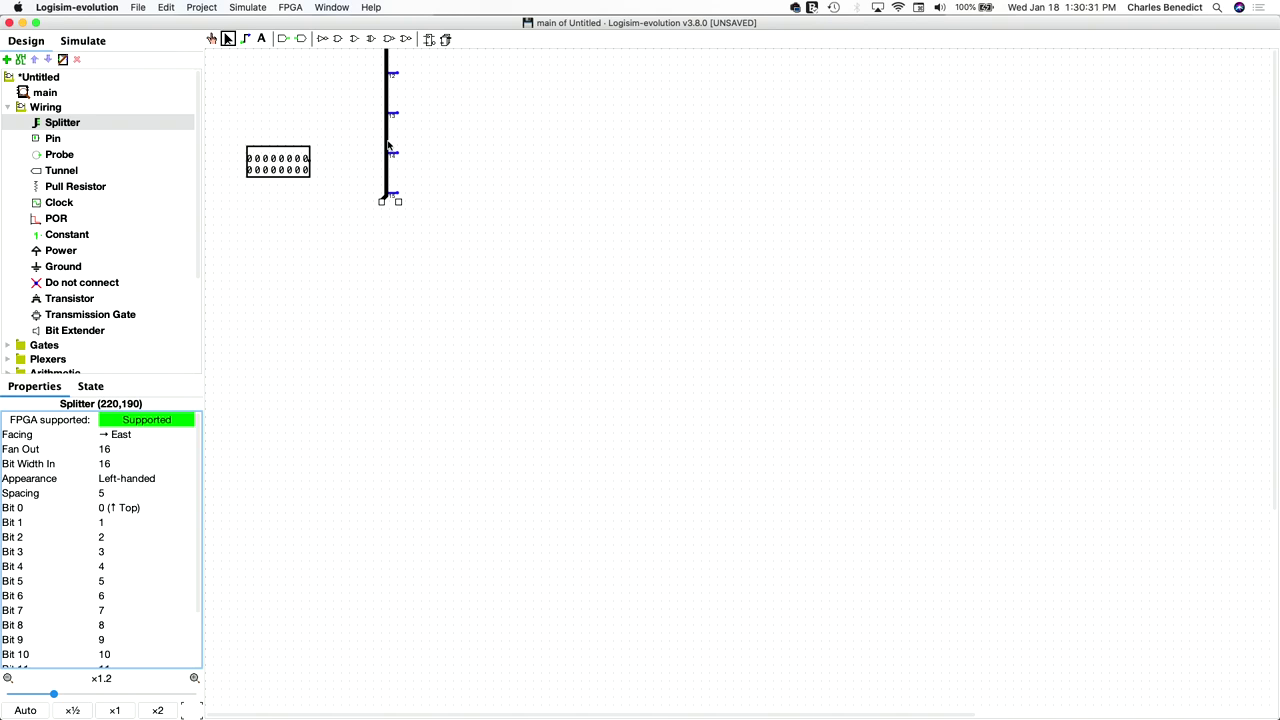
Step: Move the tall splitter down so it fits fully in view
drag(388, 145, 402, 304)
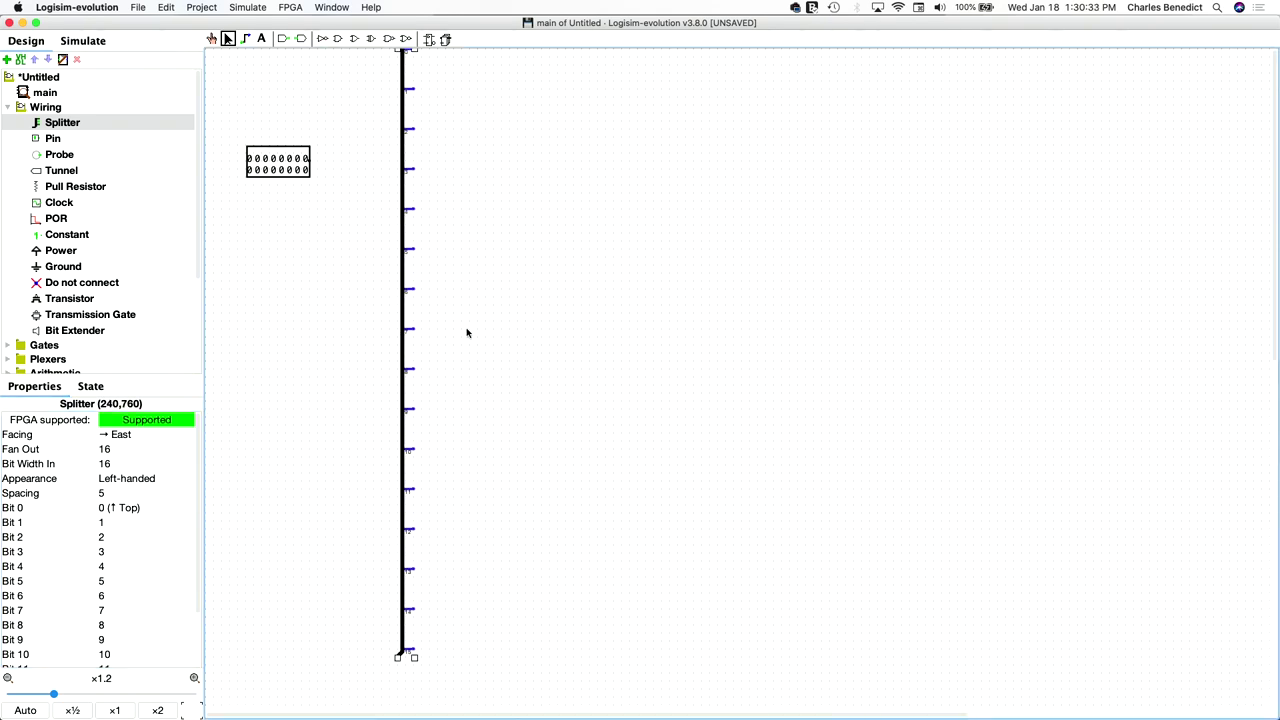
scroll(466, 332, down, 3)
scroll(466, 332, up, 3)
scroll(466, 332, right, 1)
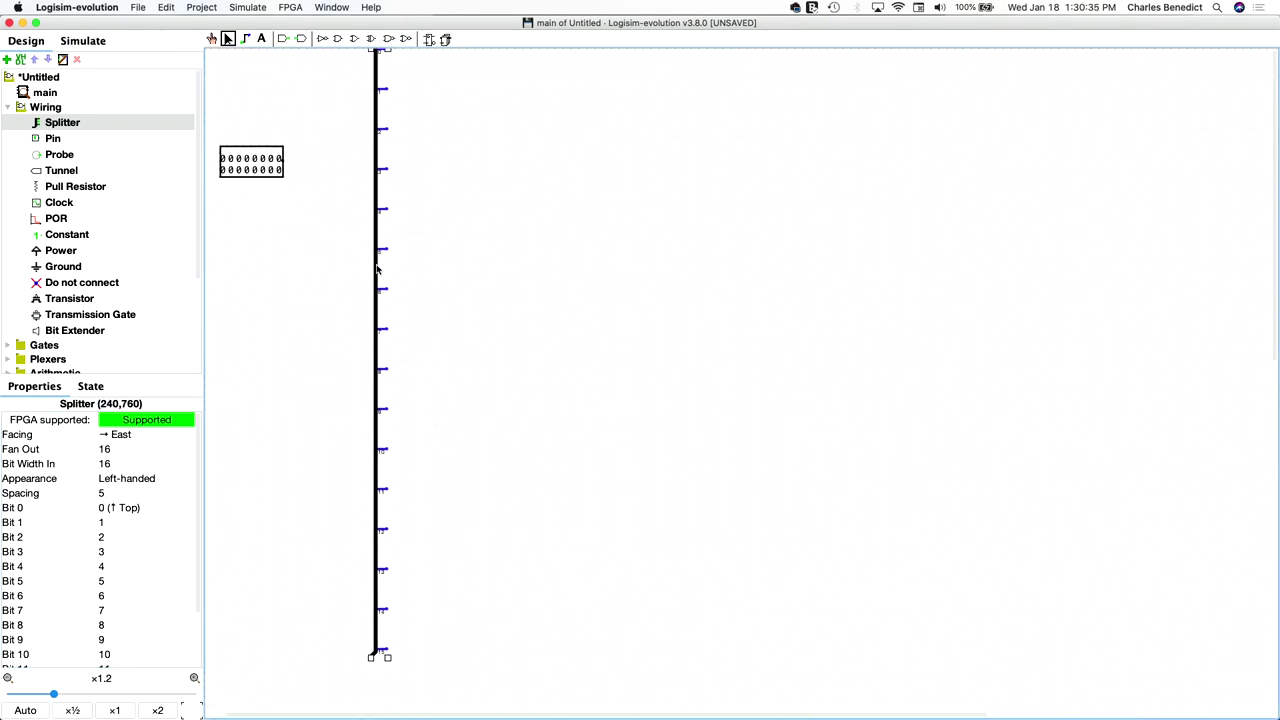
drag(376, 268, 376, 295)
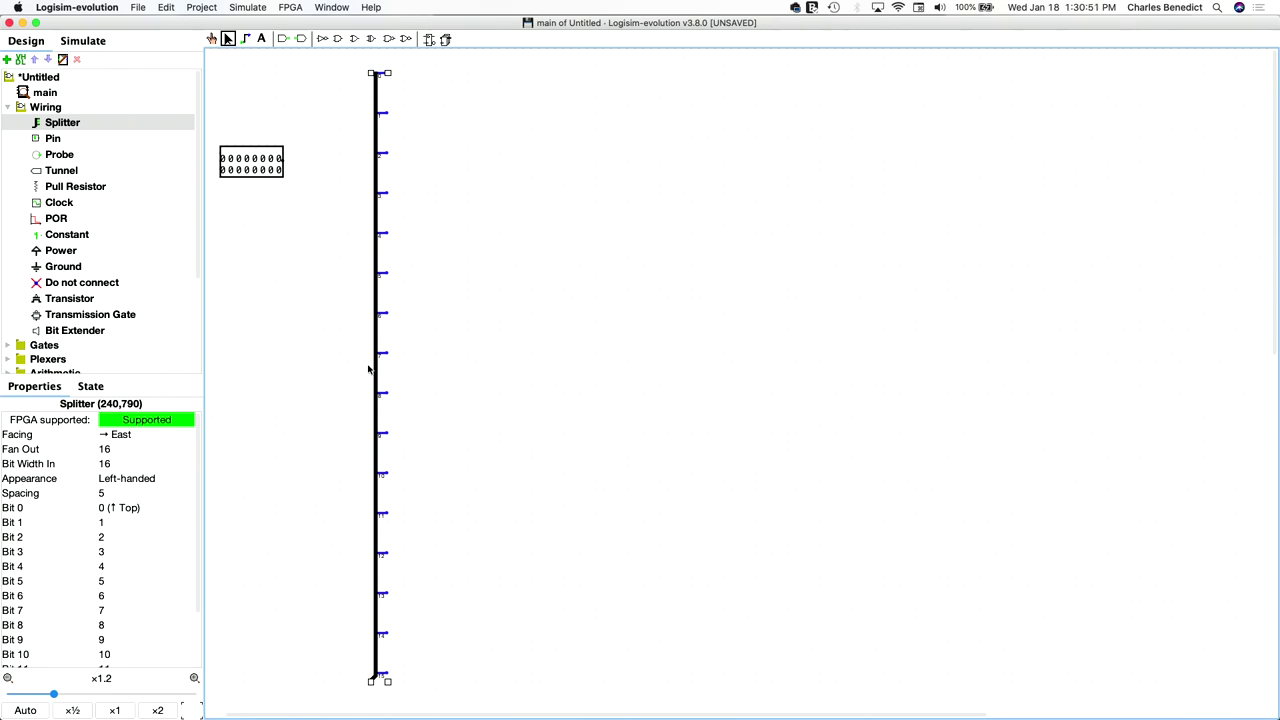
Step: Place a second splitter with Bit Width In 16, Fan Out 16 and spacing 5
click(100, 128)
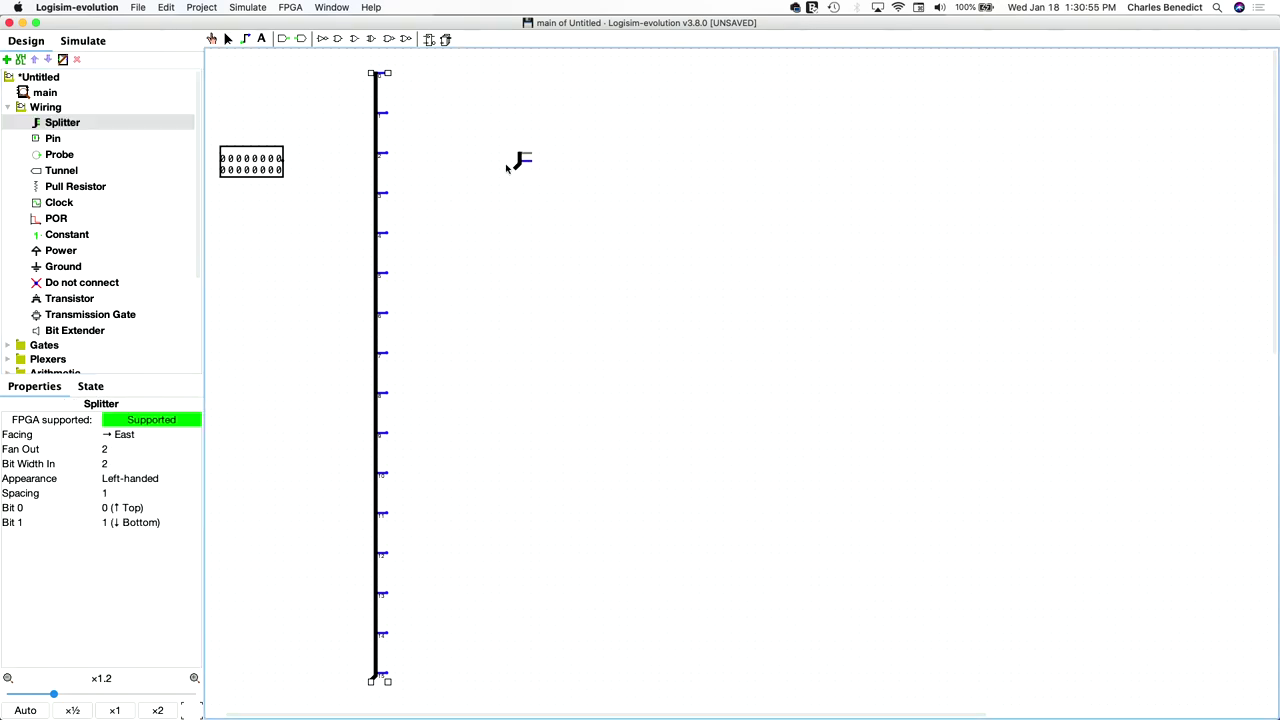
click(518, 164)
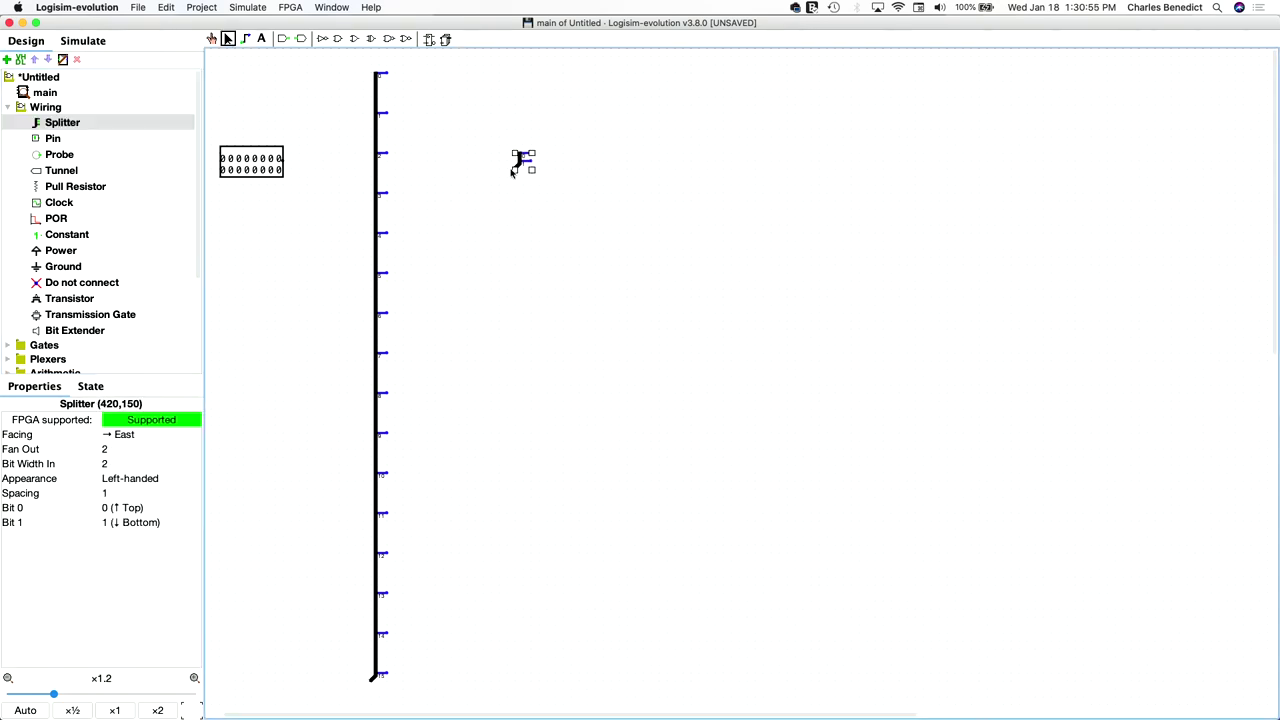
click(114, 463)
text(16)
key(Return)
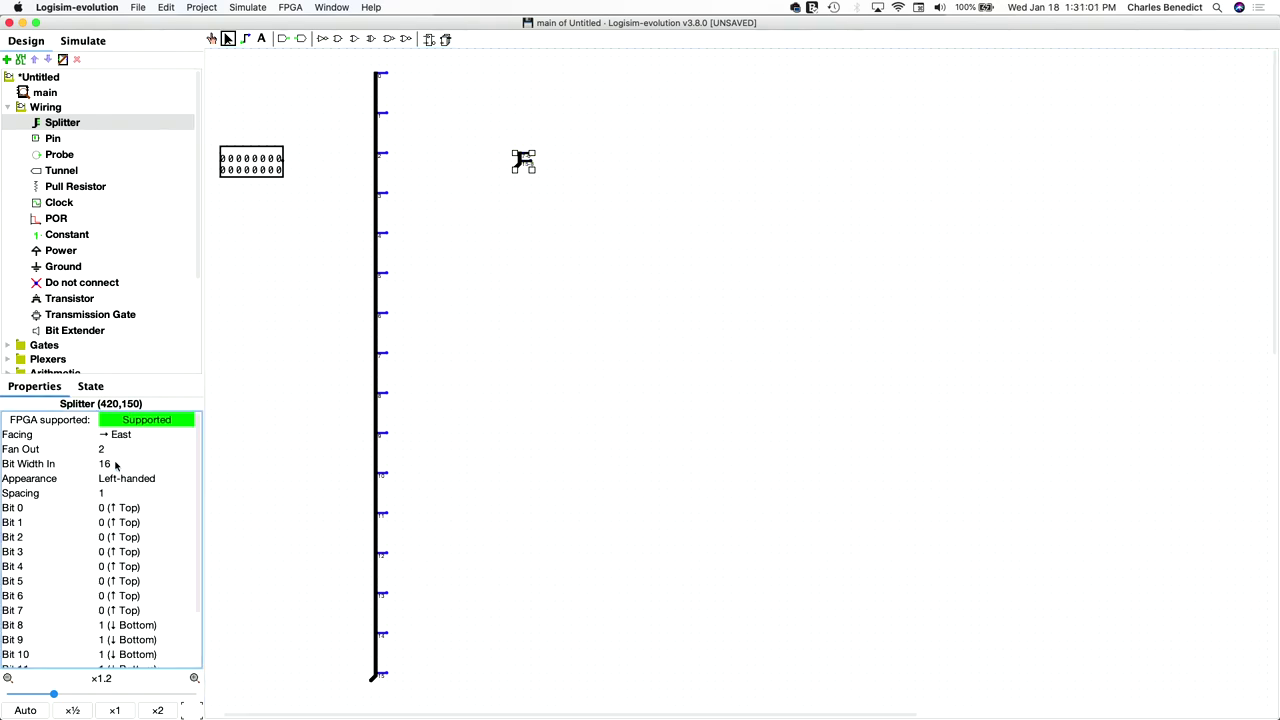
click(103, 451)
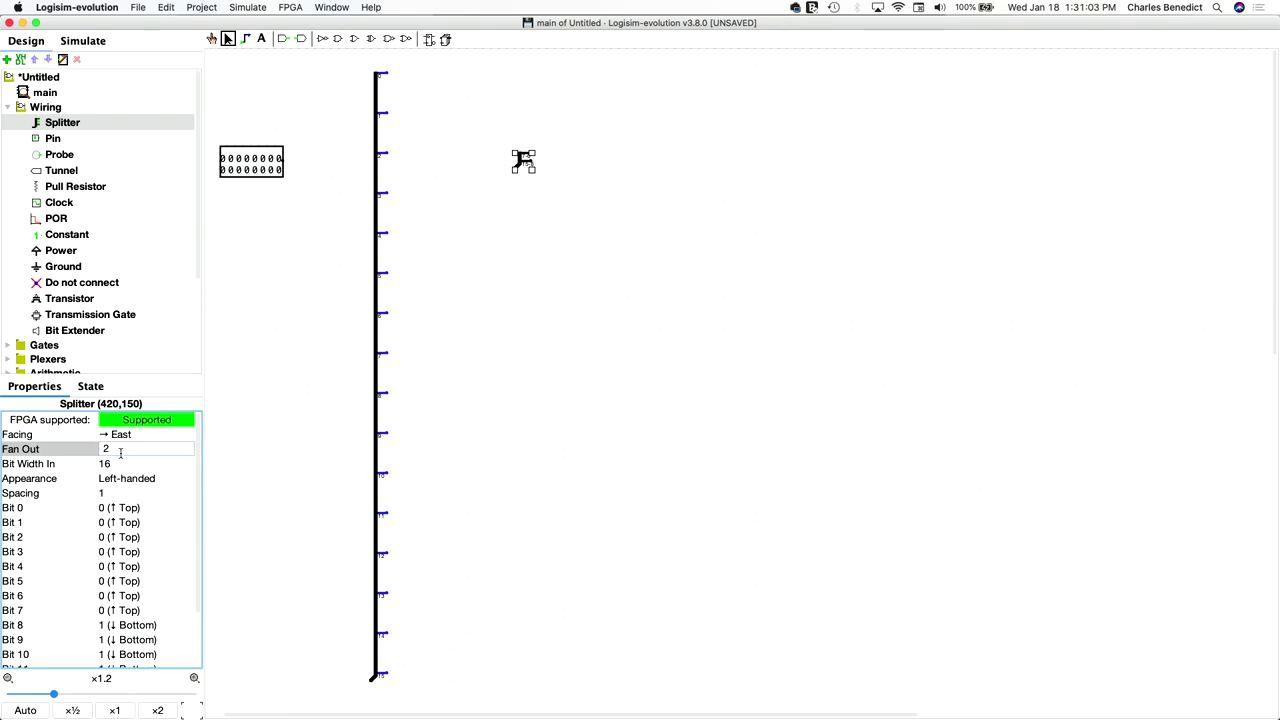
key(BackSpace)
text(15)
text(6)
key(Return)
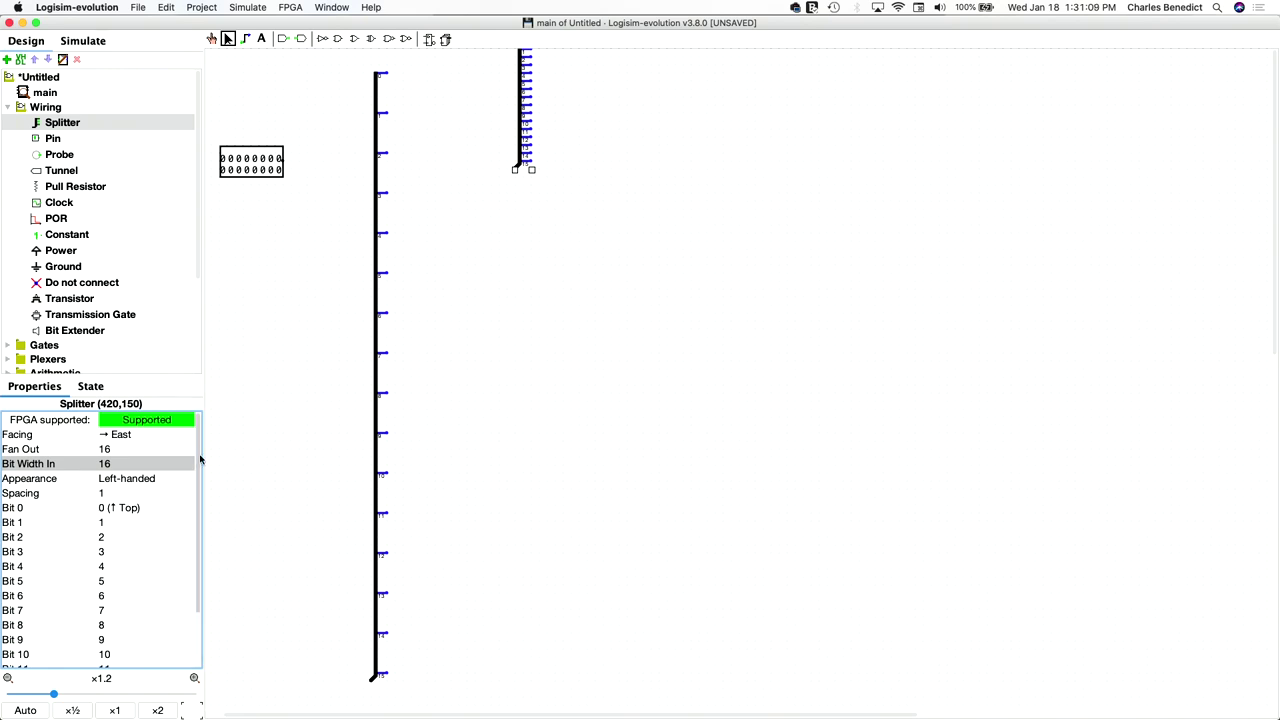
click(104, 493)
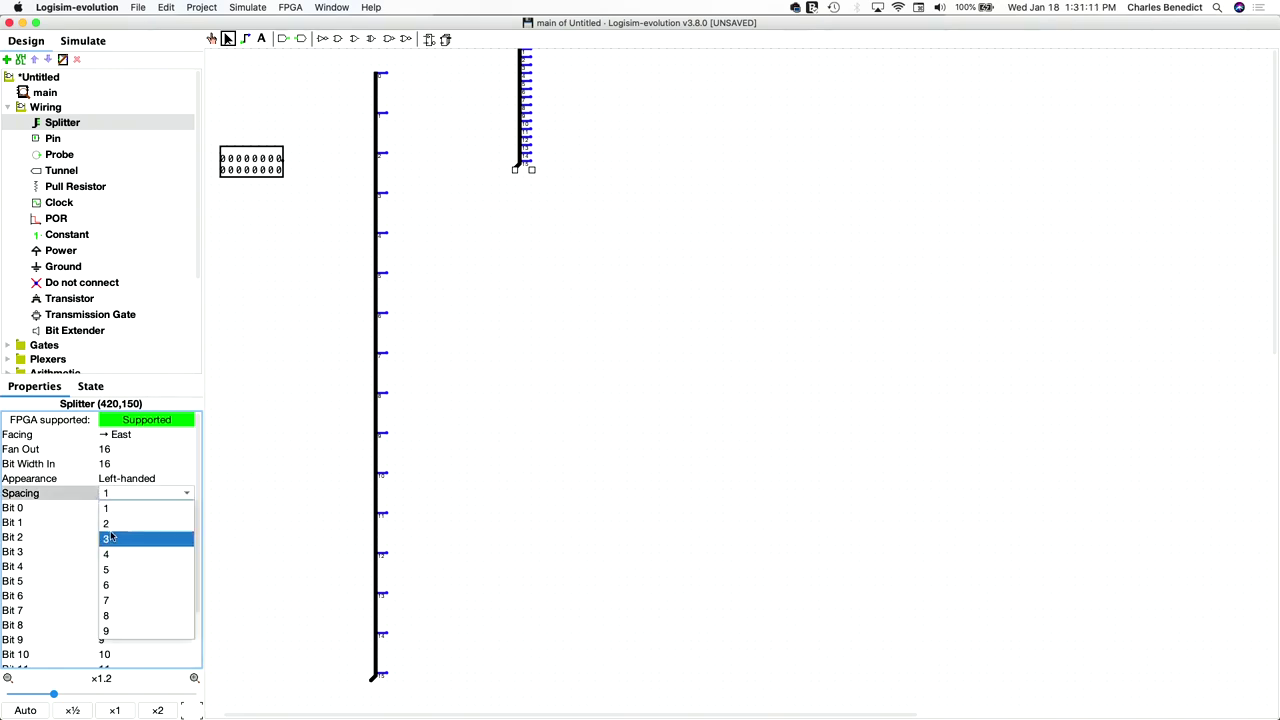
click(113, 569)
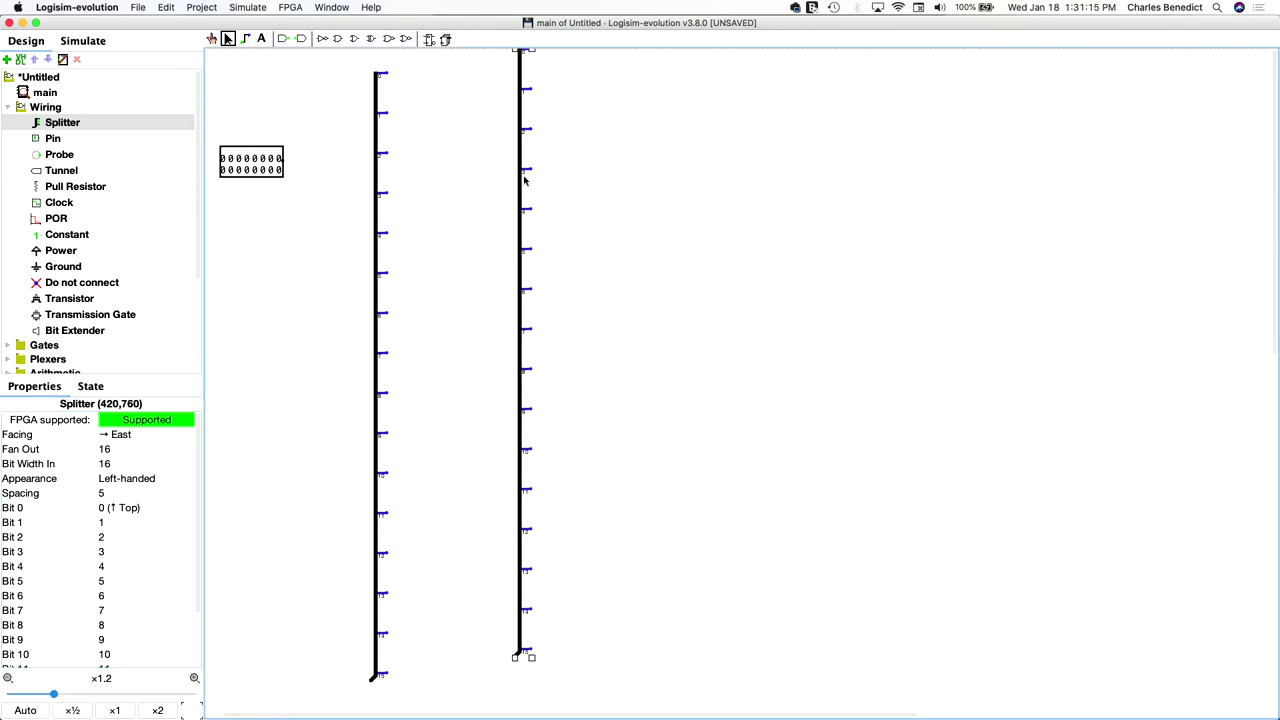
drag(521, 186, 519, 209)
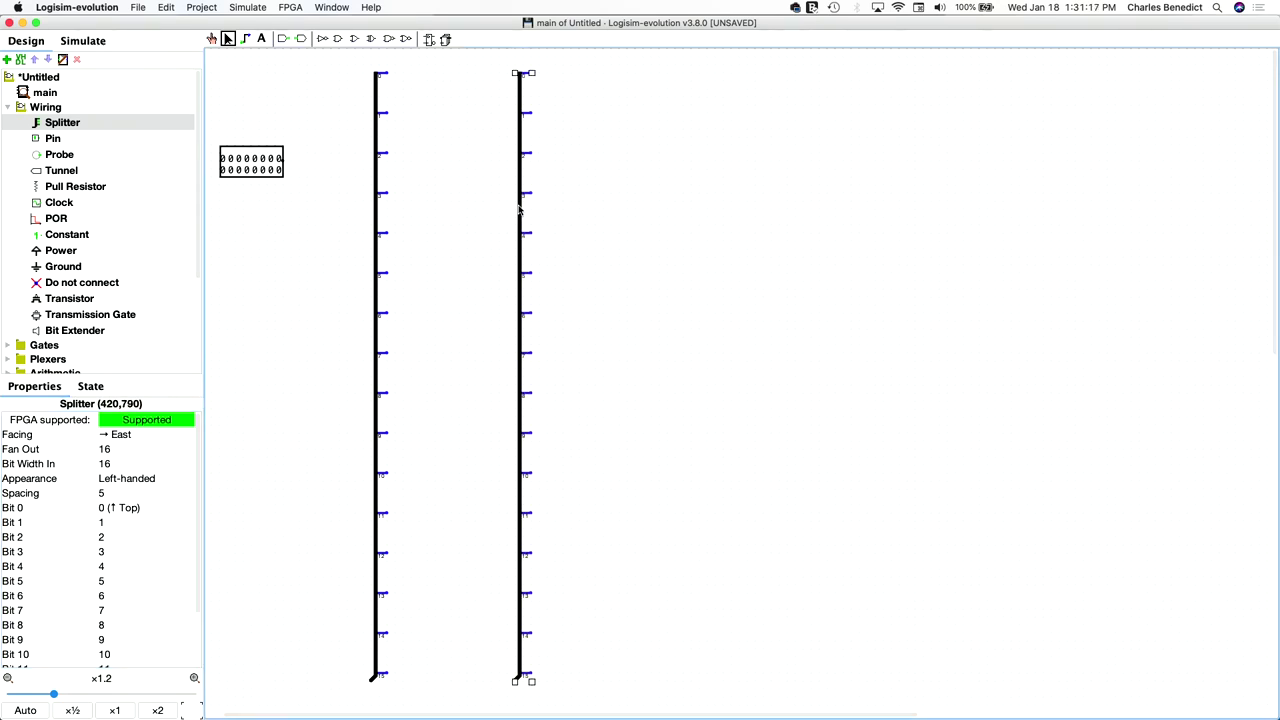
Step: Make it face West with Right-handed appearance, align it with the first, and delete the pin
click(130, 437)
click(128, 497)
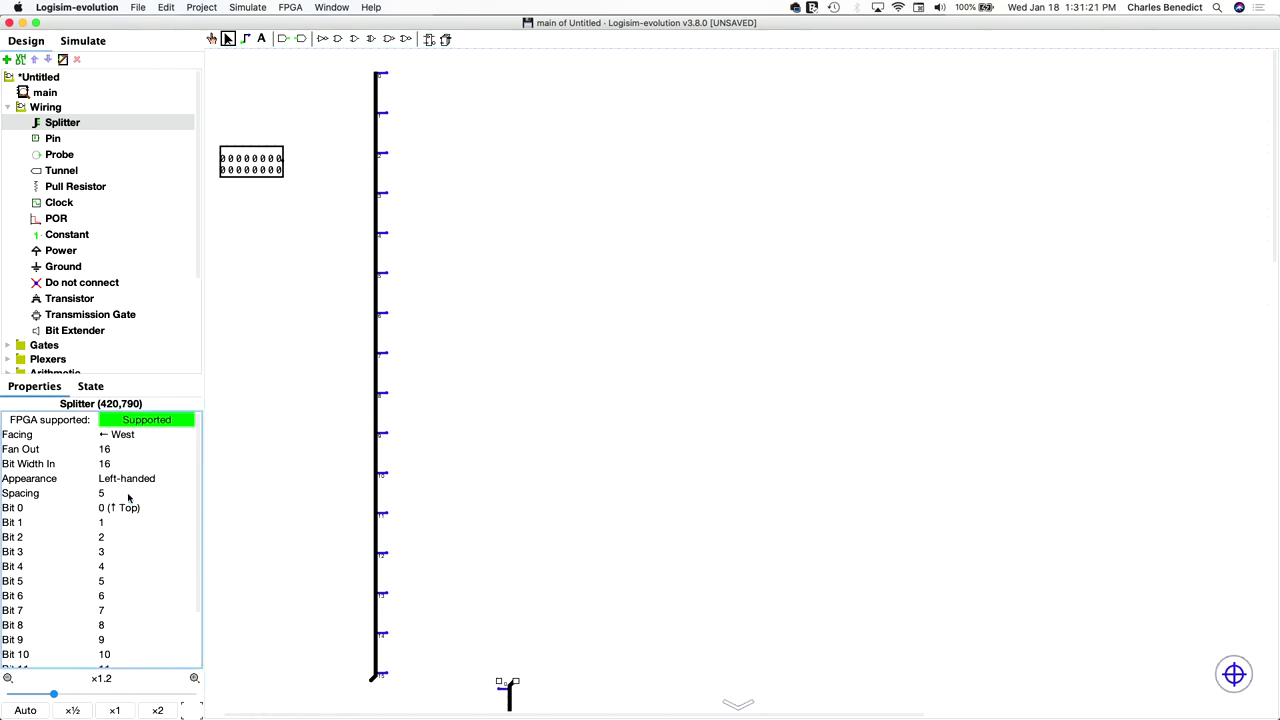
click(509, 684)
drag(509, 684, 497, 90)
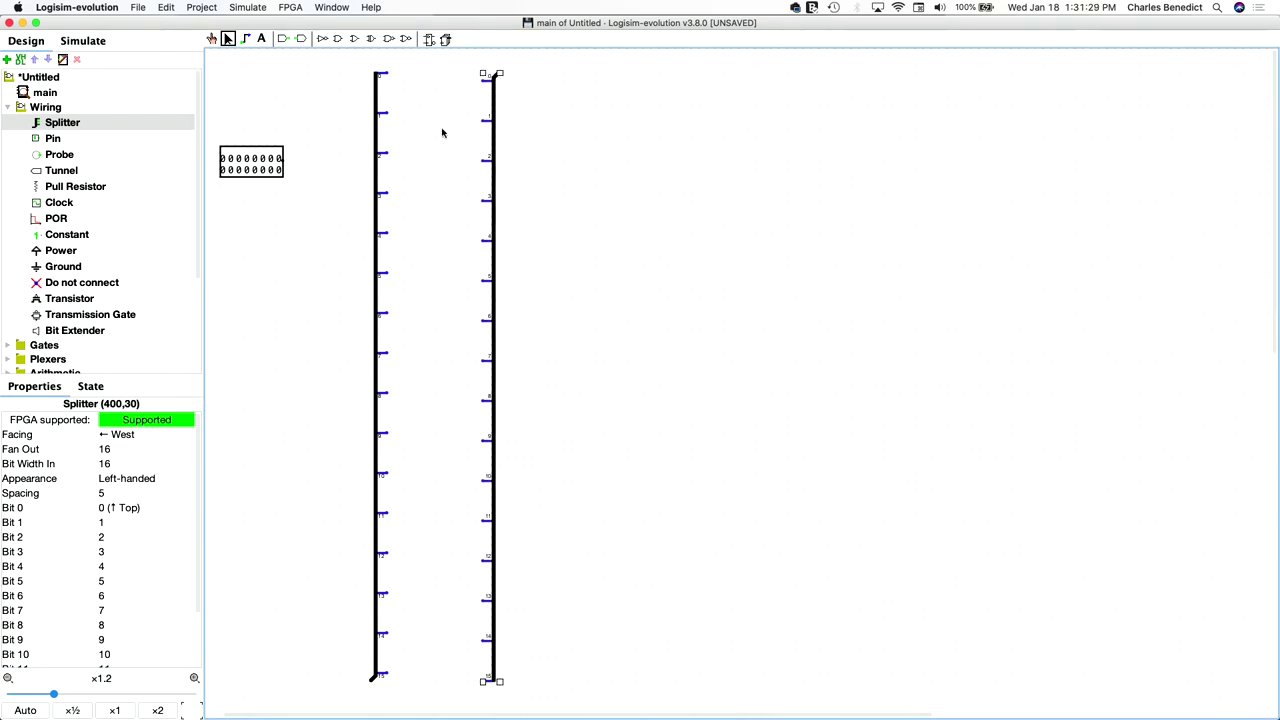
click(131, 481)
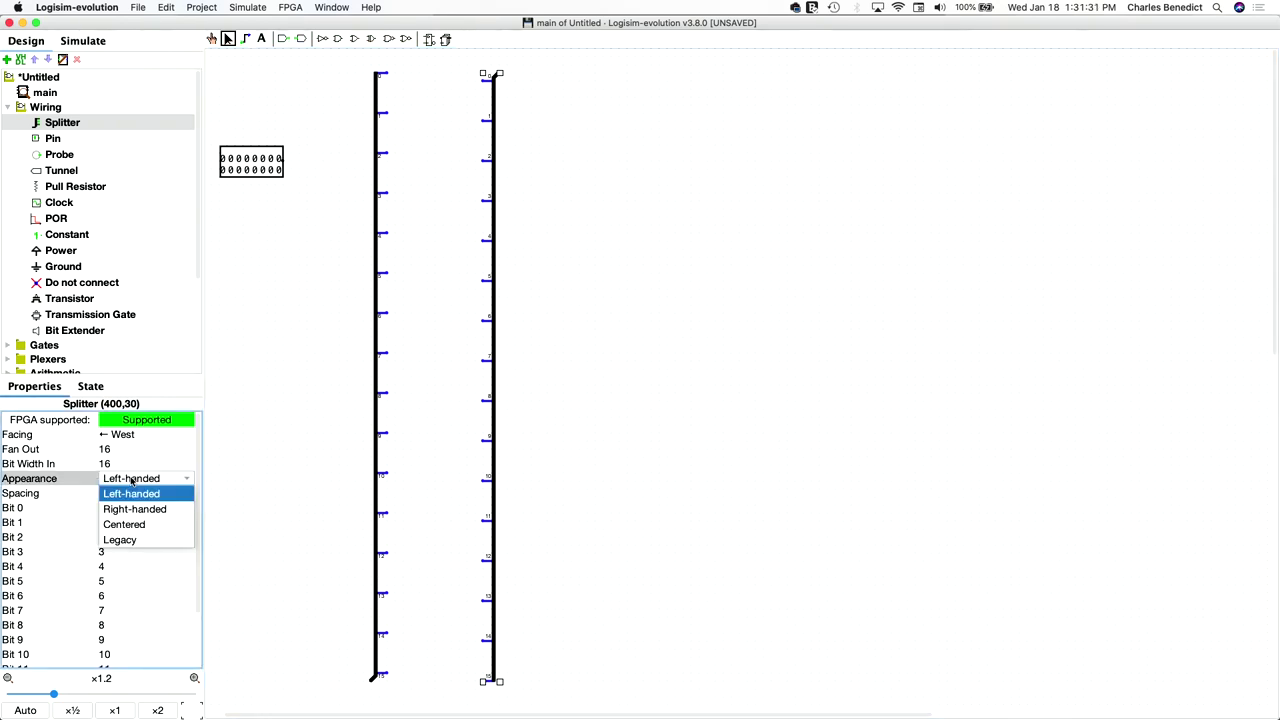
click(128, 509)
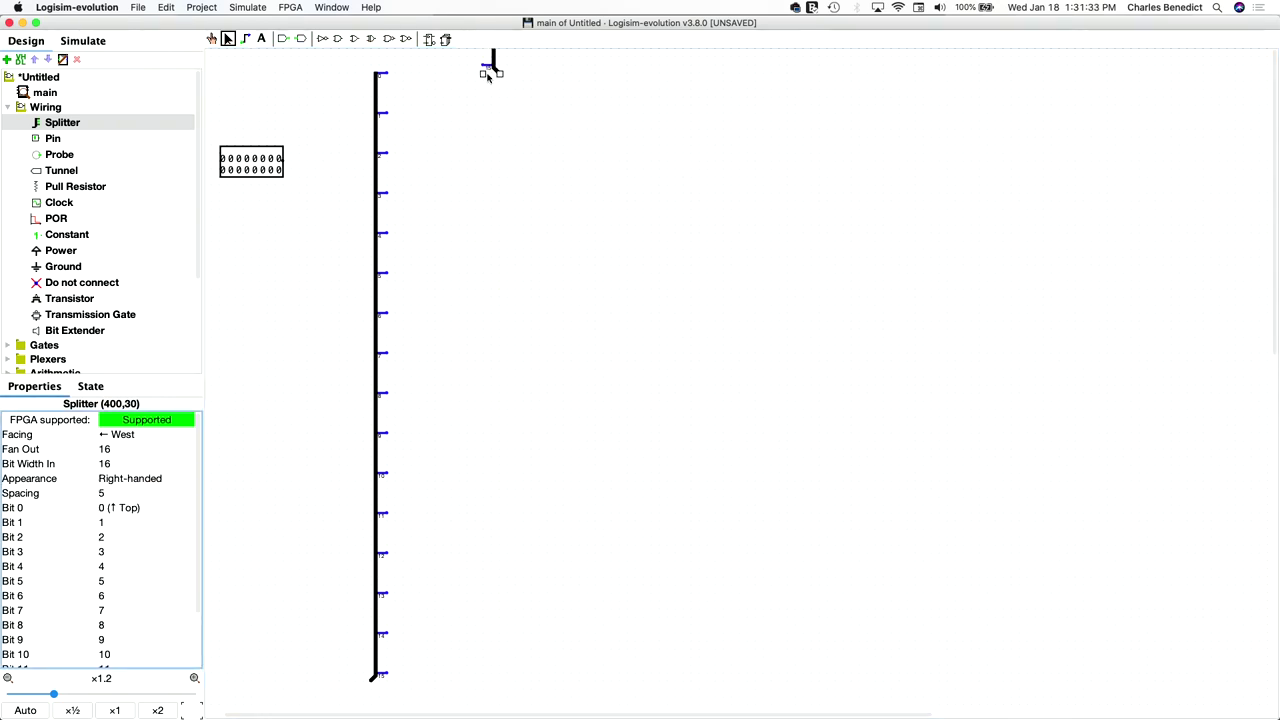
click(497, 70)
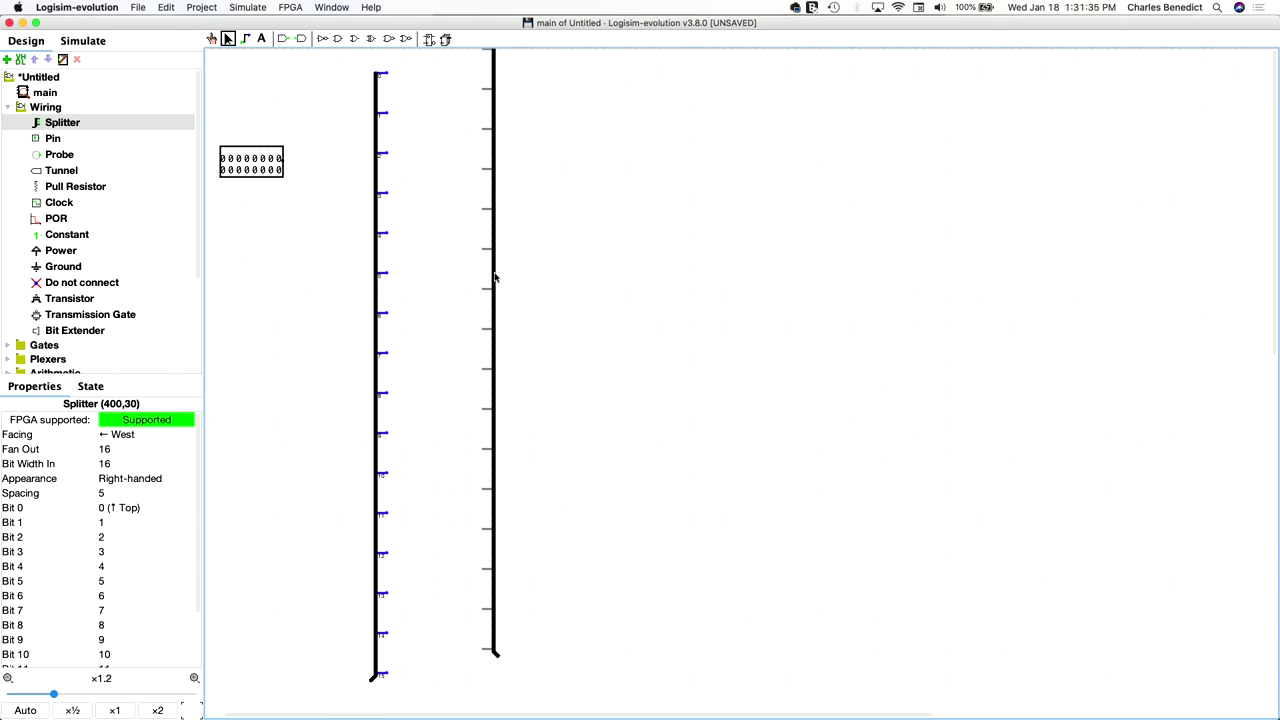
drag(497, 300, 500, 615)
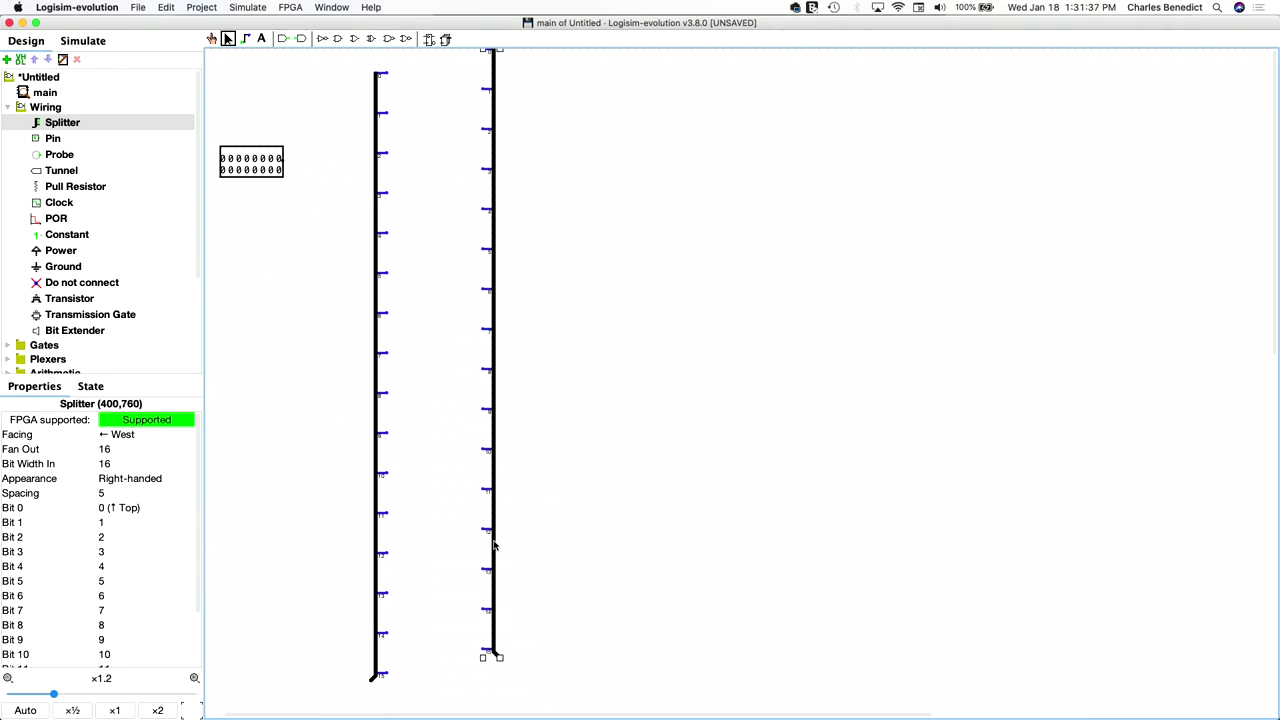
drag(497, 540, 494, 566)
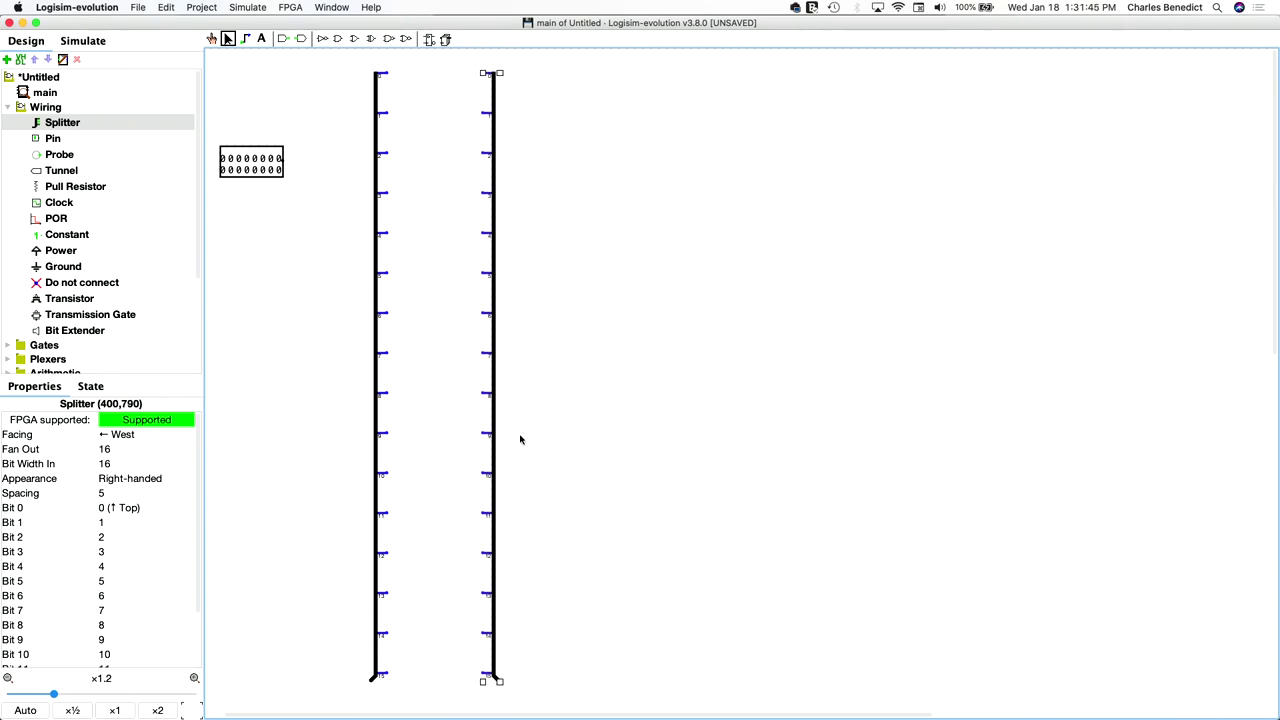
click(256, 176)
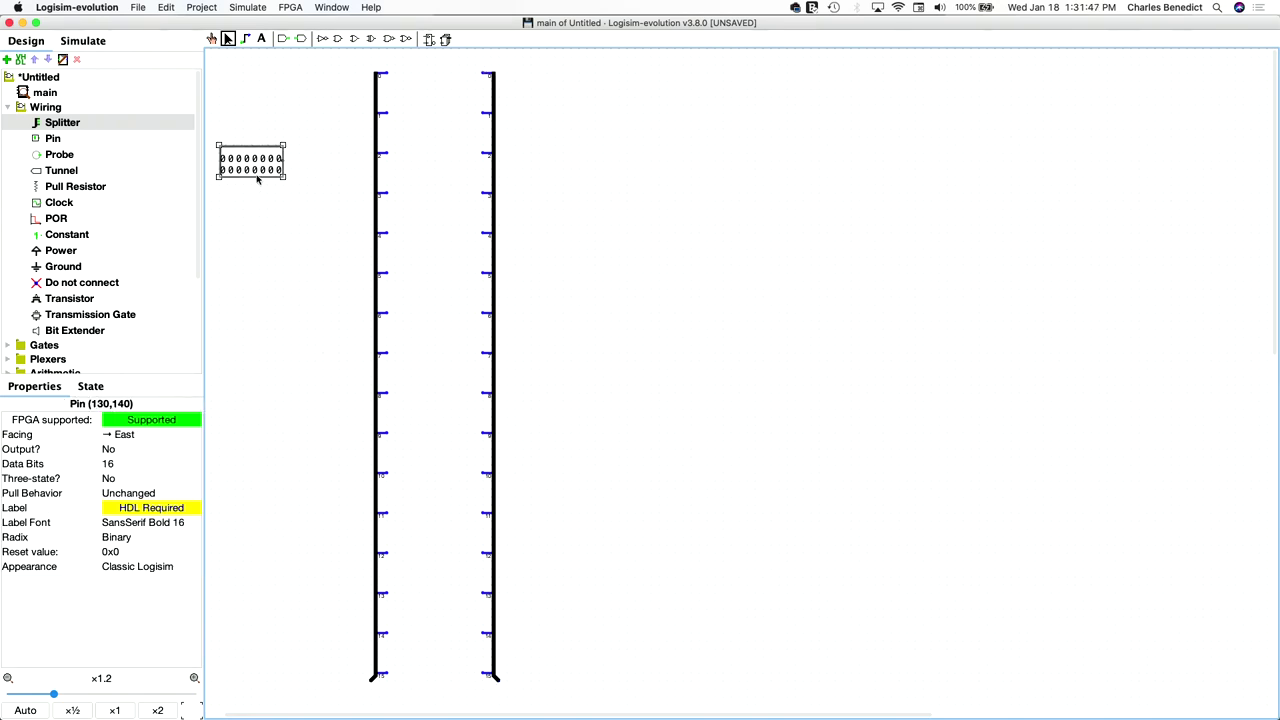
key(Delete)
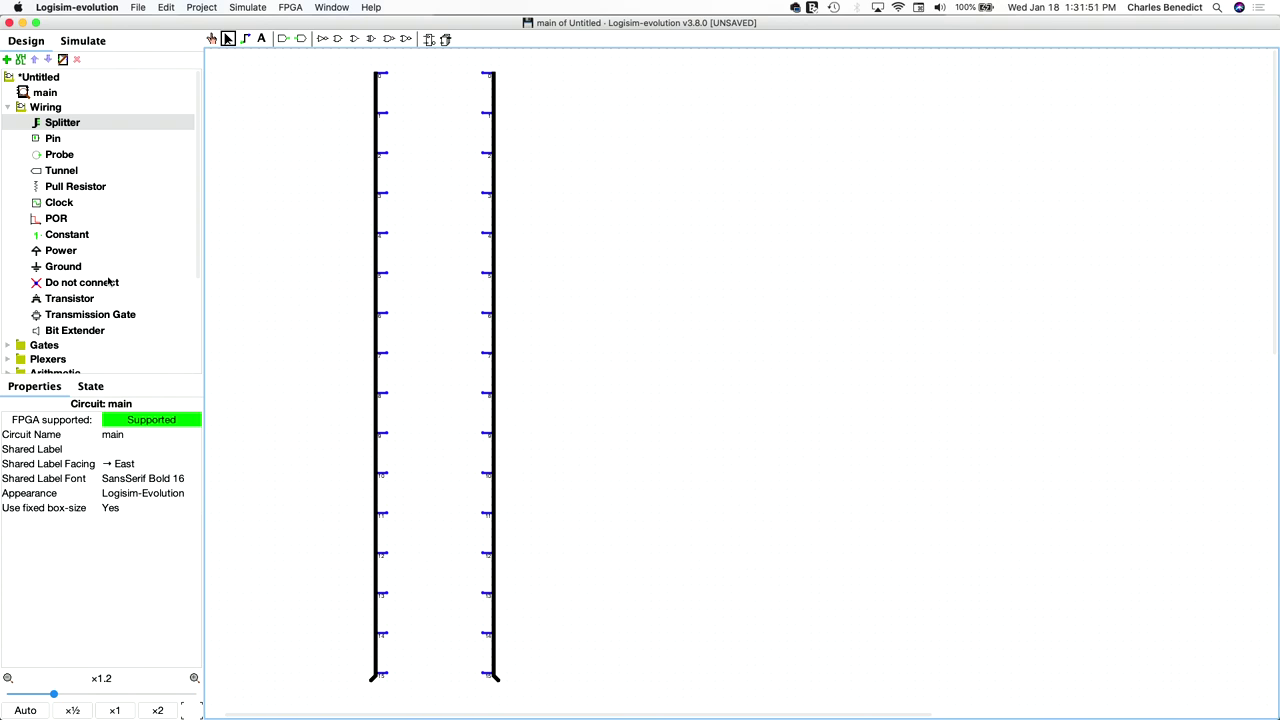
Step: Place a HalfAdder from HalfAdderLib at the top between the two splitters
scroll(108, 285, down, 5)
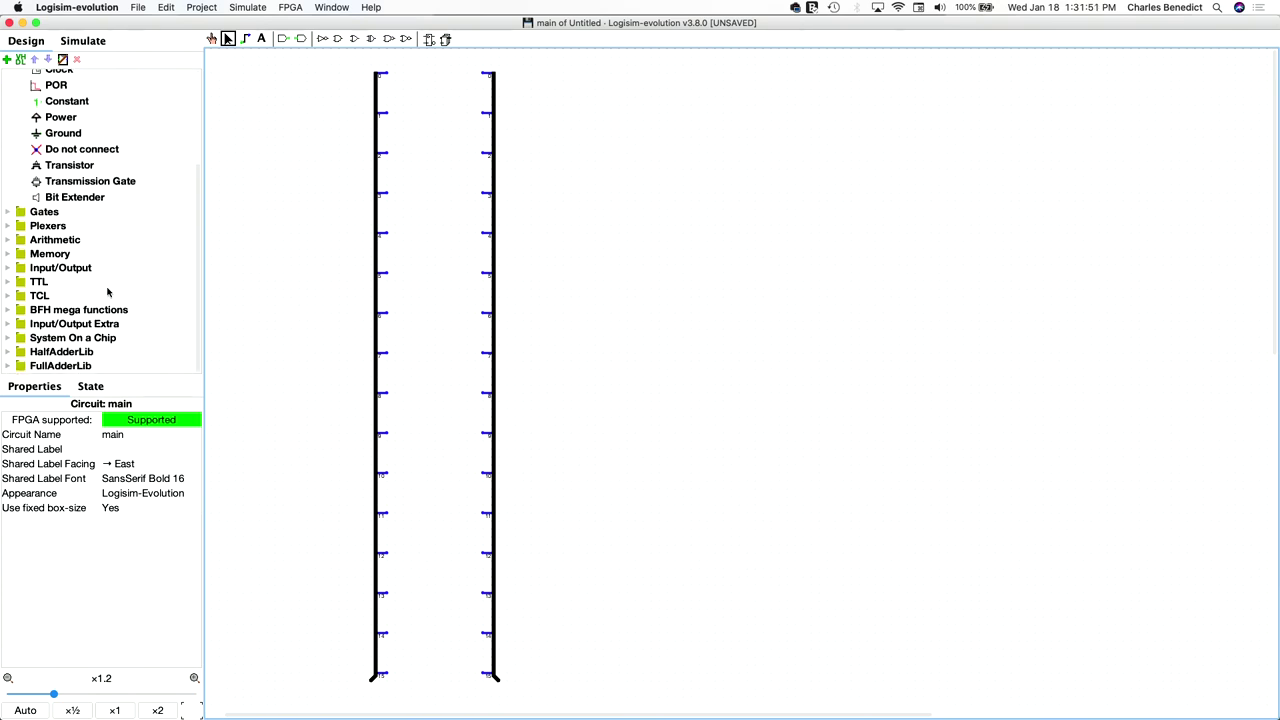
click(48, 357)
double_click(48, 354)
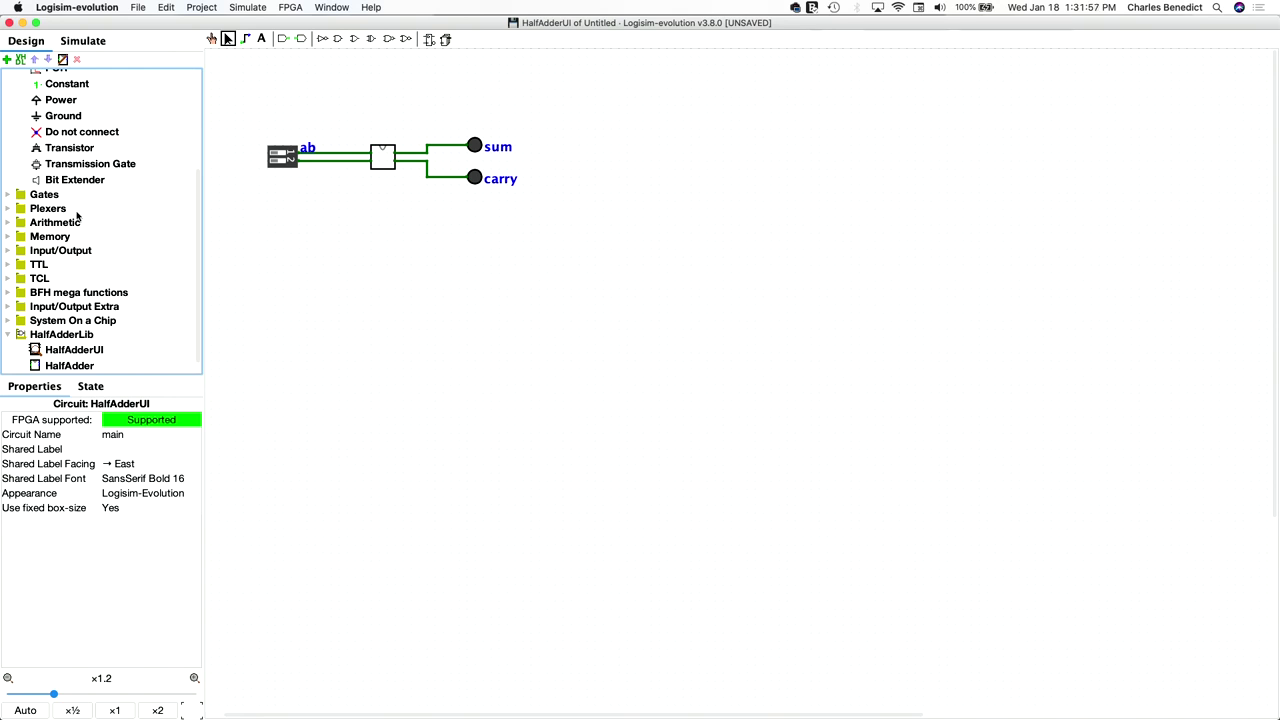
scroll(76, 200, up, 6)
double_click(54, 93)
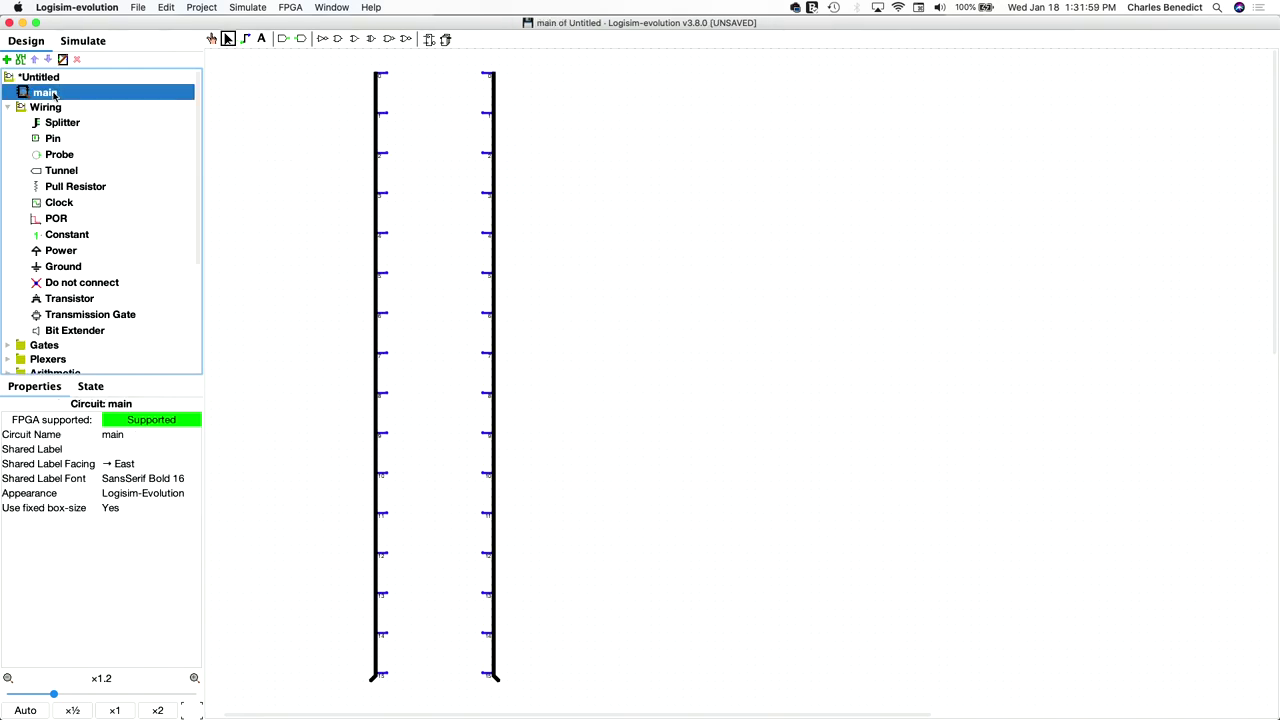
scroll(59, 218, down, 5)
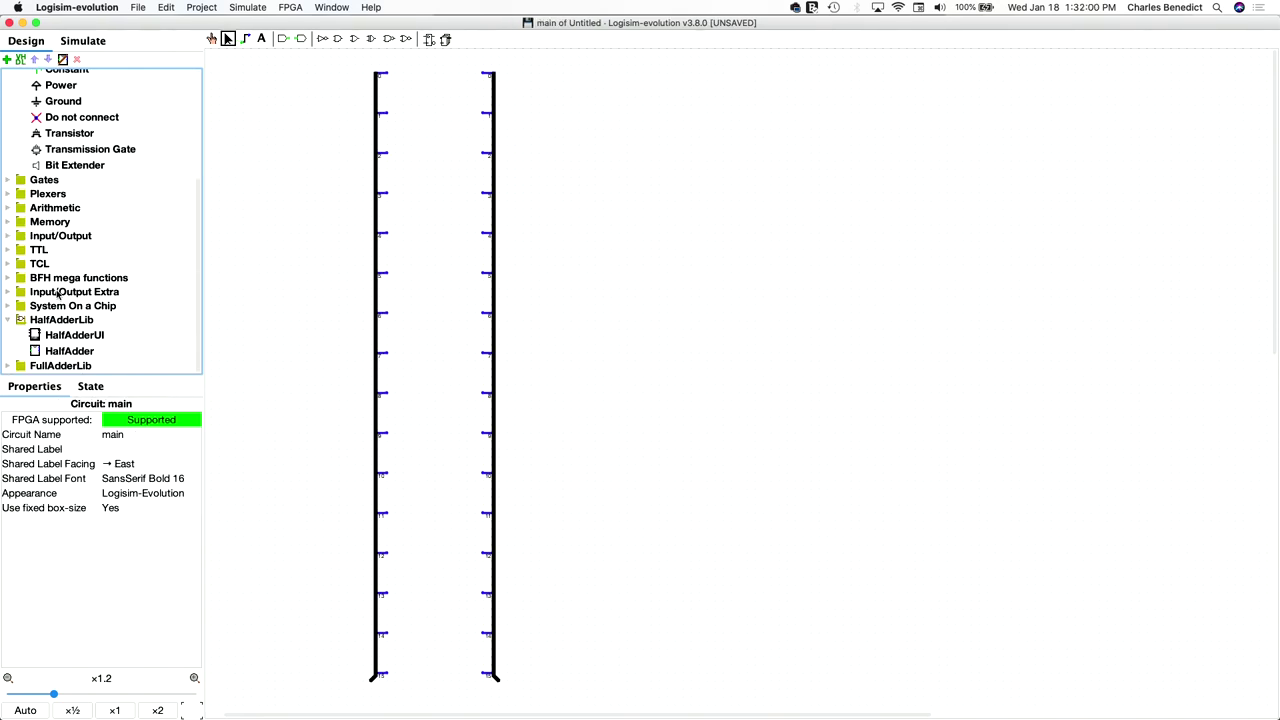
click(66, 350)
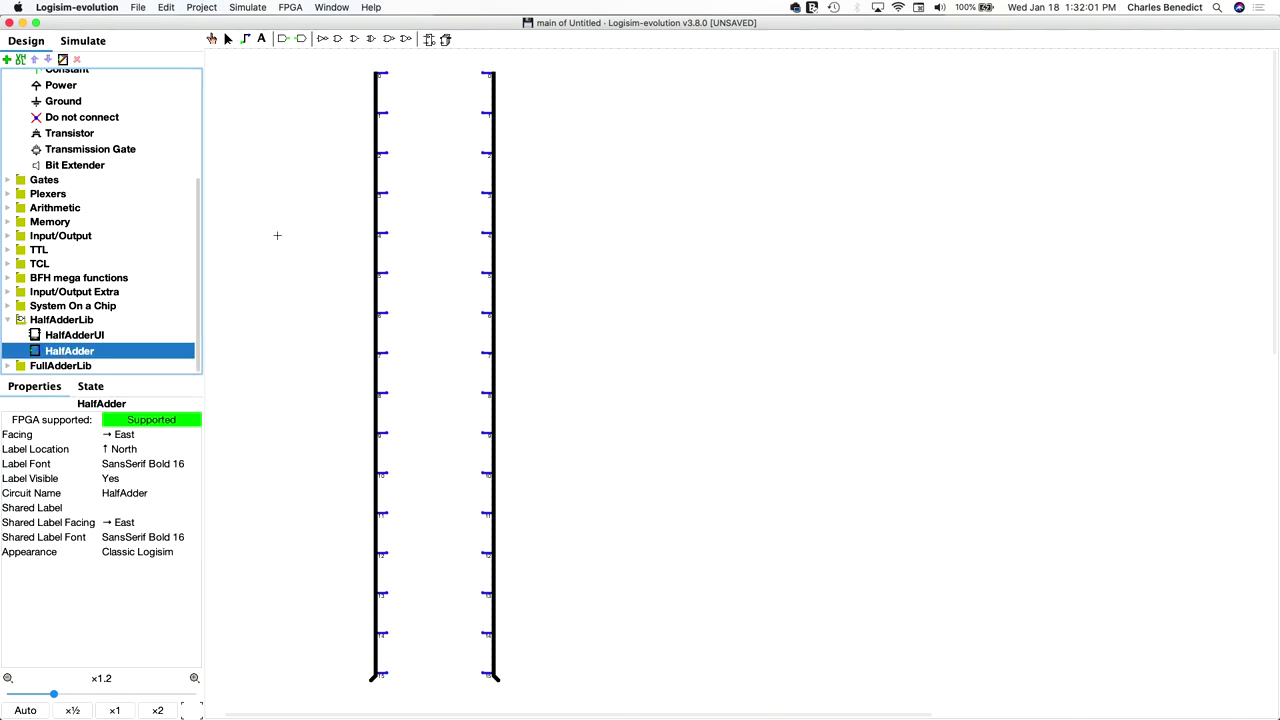
click(441, 73)
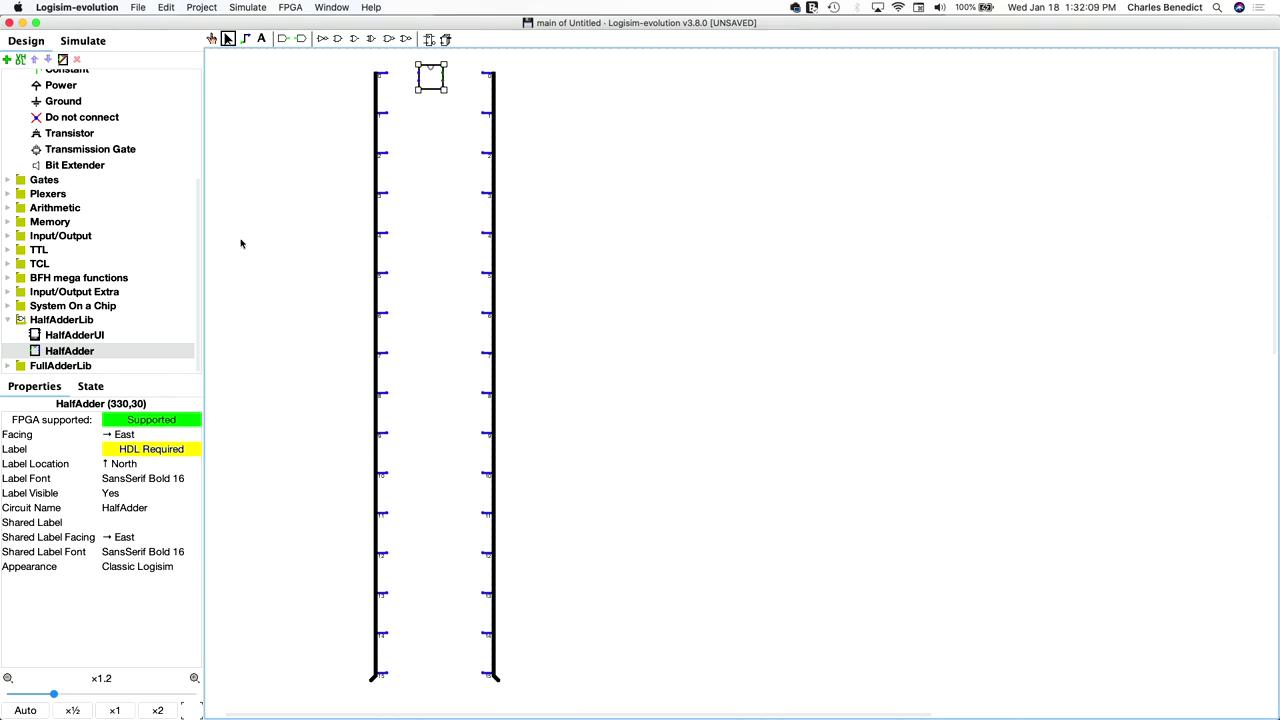
Step: Place a FullAdder from FullAdderLib just below the HalfAdder
click(47, 366)
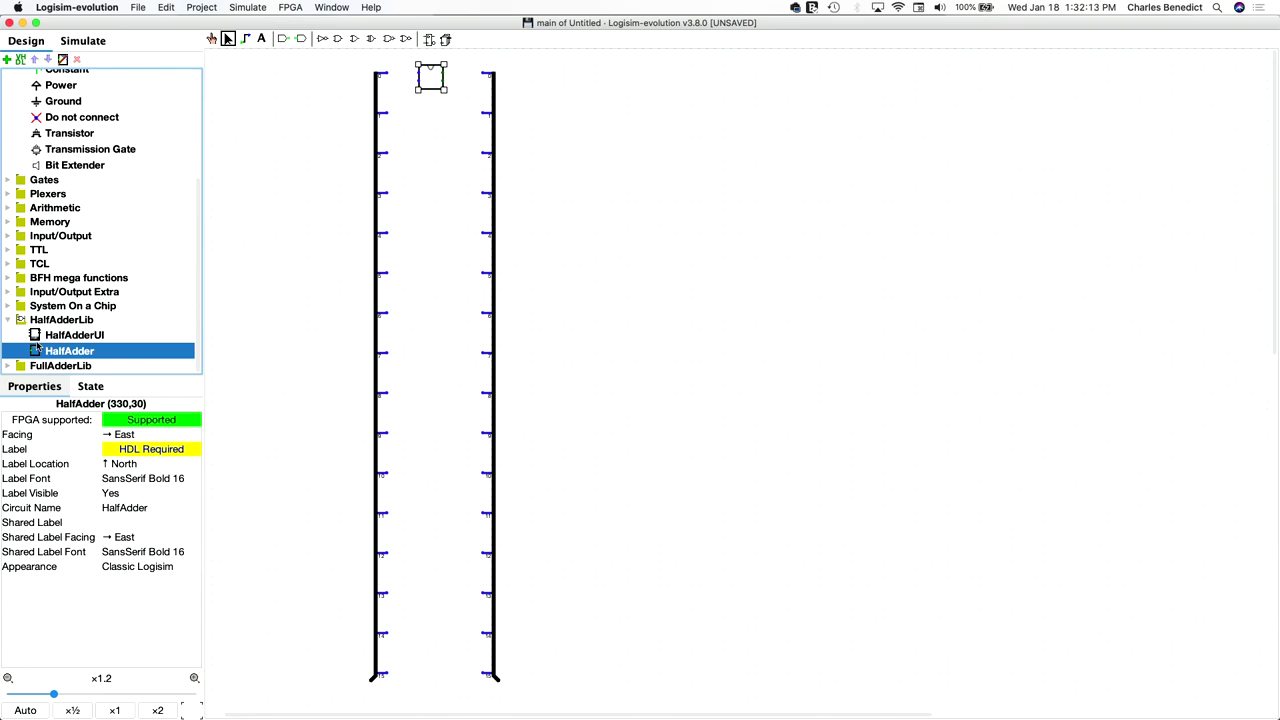
click(8, 367)
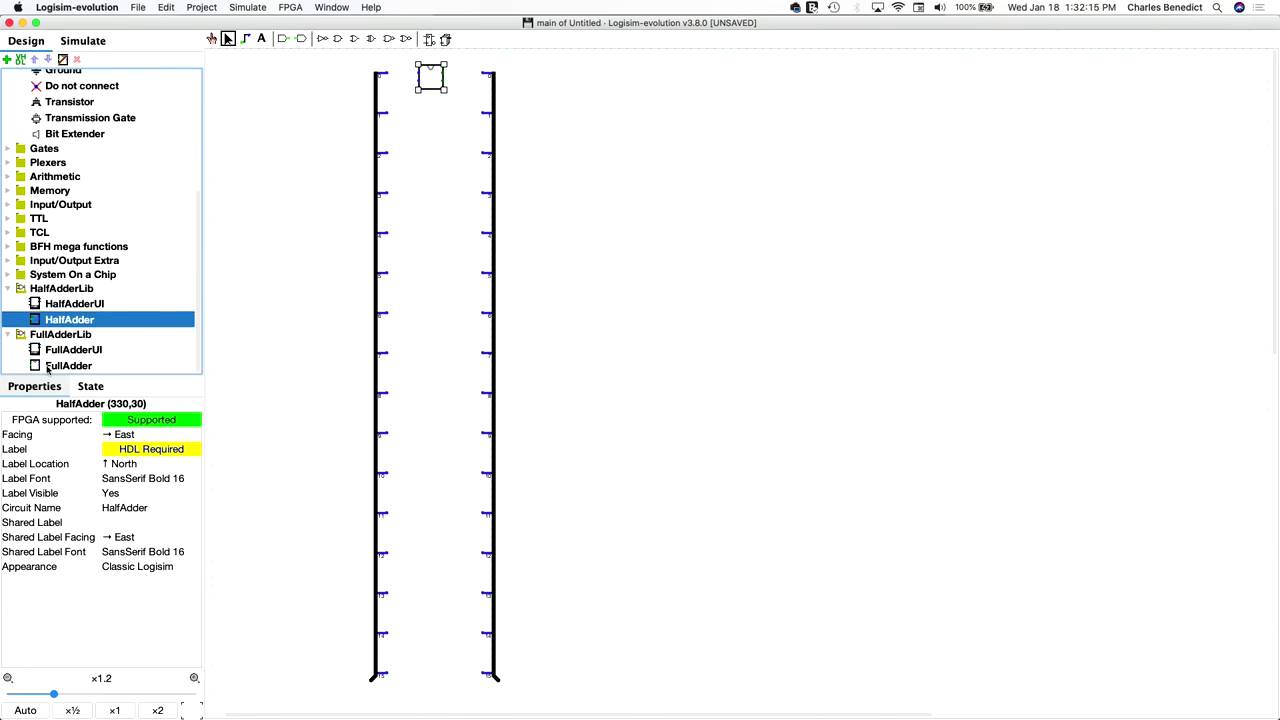
click(50, 366)
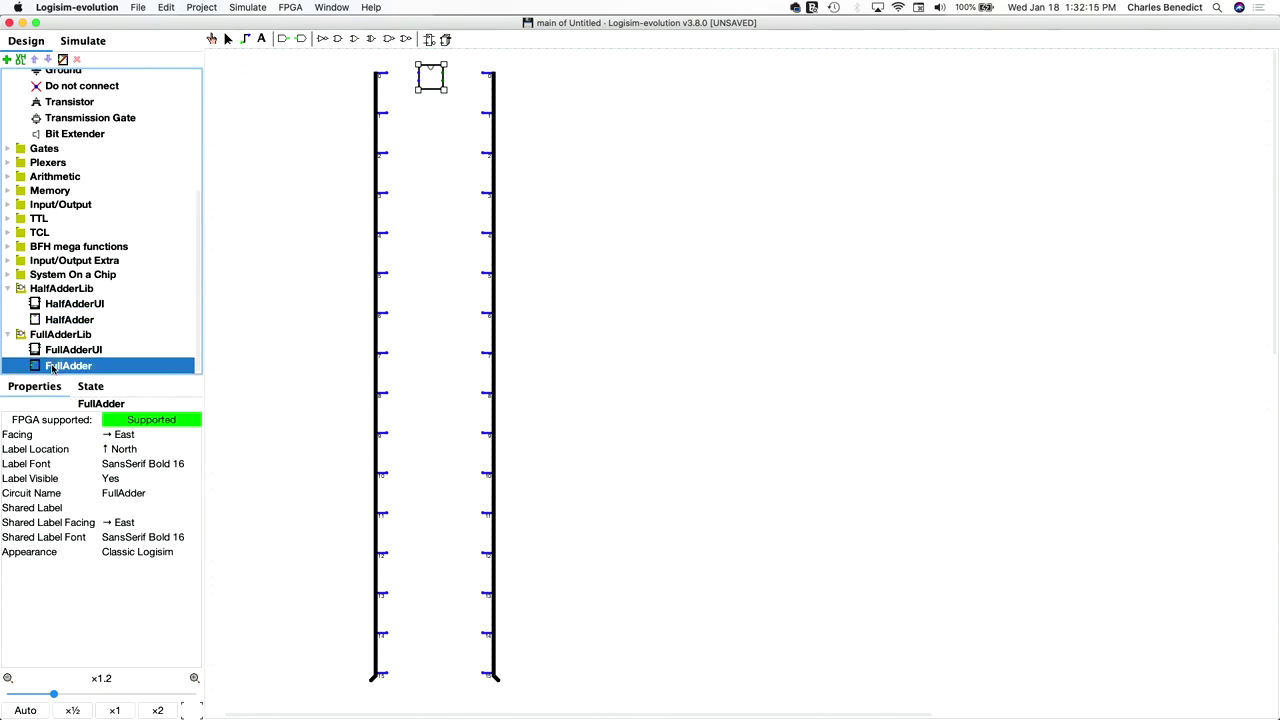
click(437, 115)
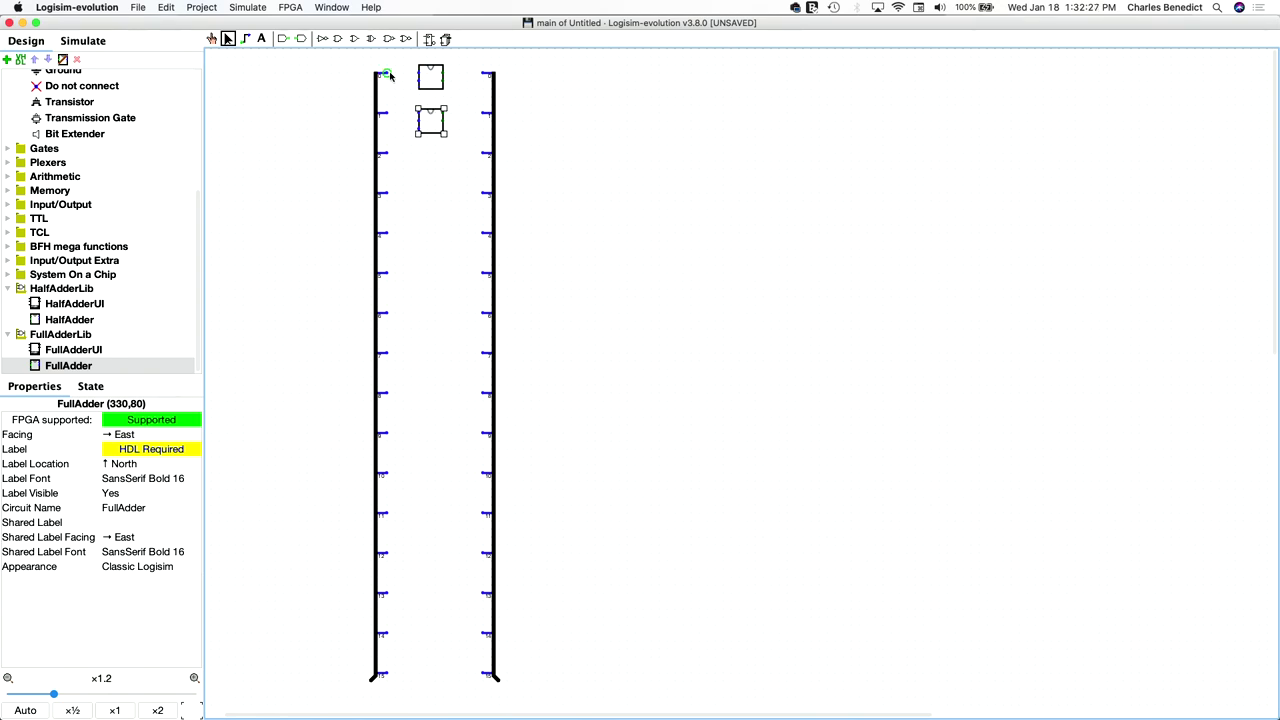
Step: Wire bit 0 of the left and right splitters into the HalfAdder's two inputs
drag(390, 76, 418, 75)
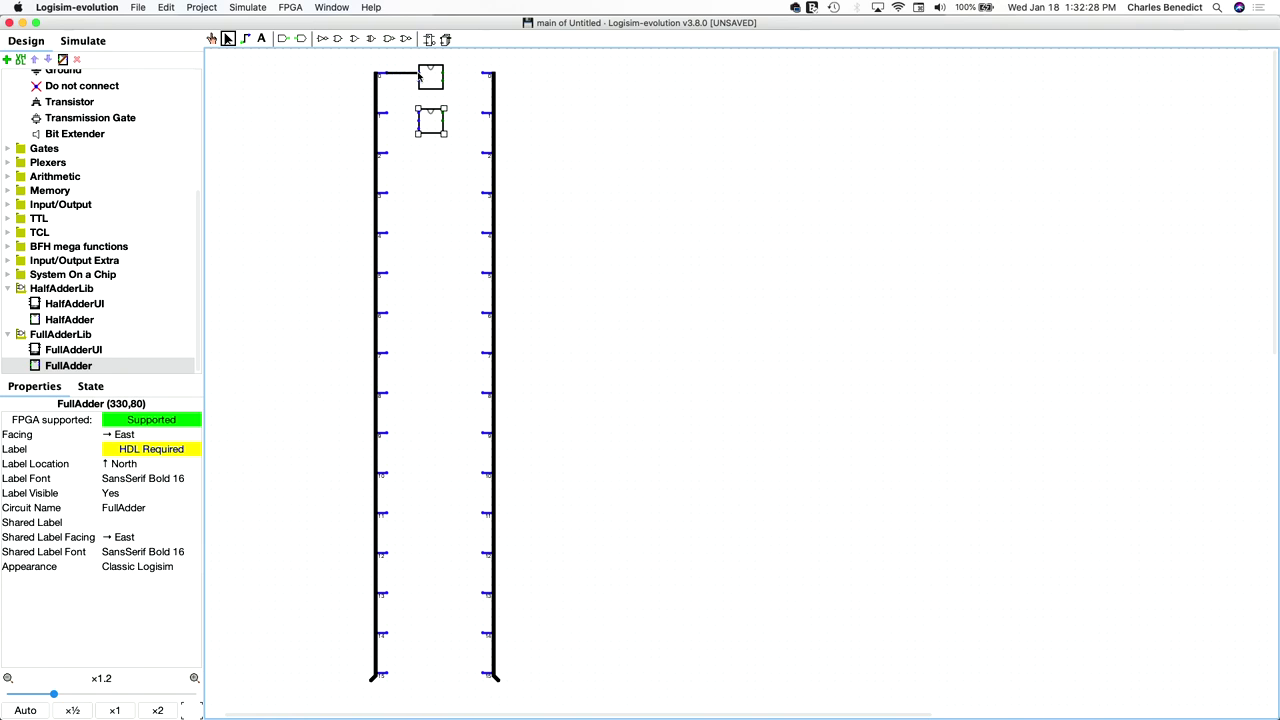
click(482, 76)
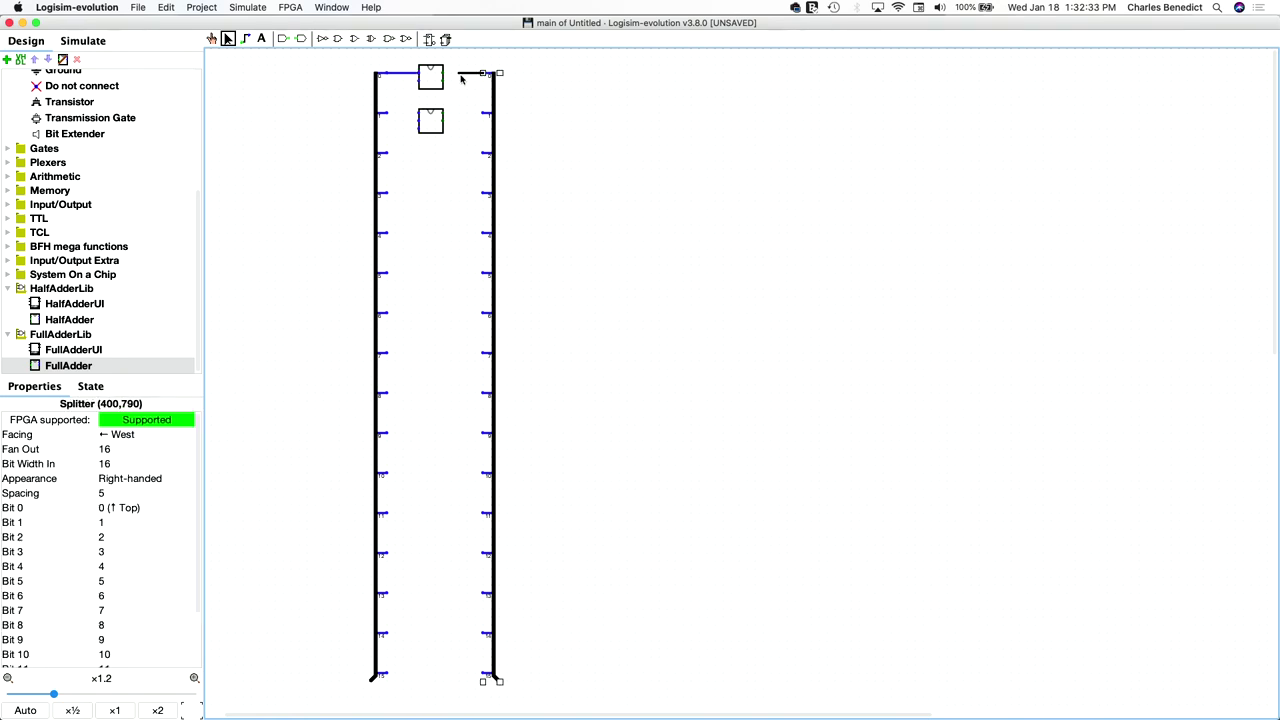
mouse_move(477, 78)
mouse_down()
mouse_move(466, 100)
mouse_move(453, 100)
mouse_move(477, 97)
mouse_move(416, 98)
mouse_move(412, 84)
mouse_up()
Step: Place a third splitter on the right with a 16-bit input width and fan out 16
scroll(124, 213, up, 5)
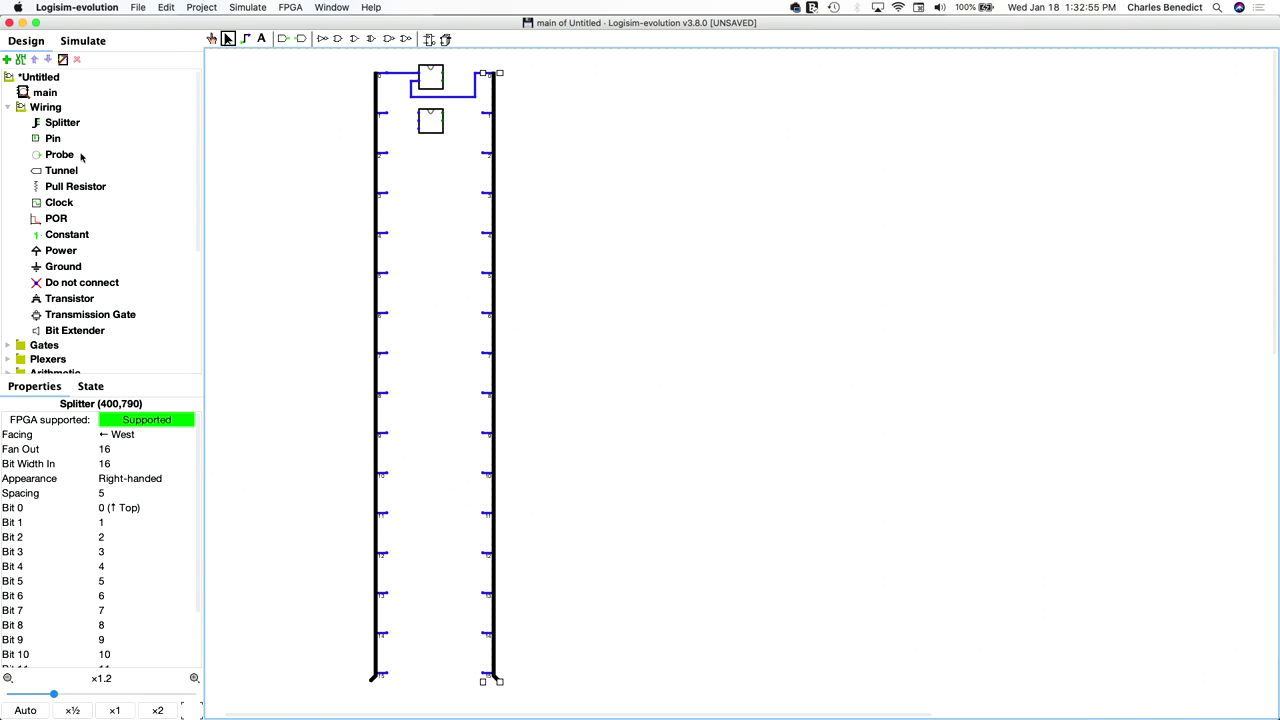
click(68, 124)
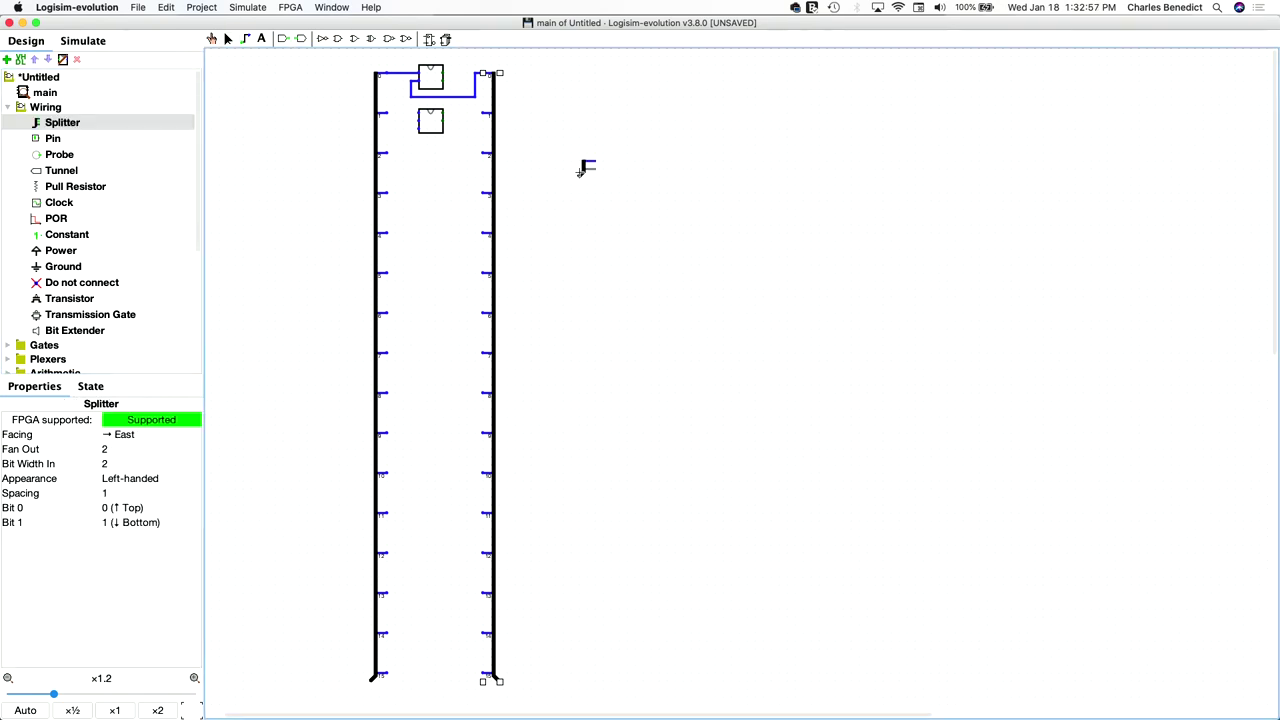
click(584, 168)
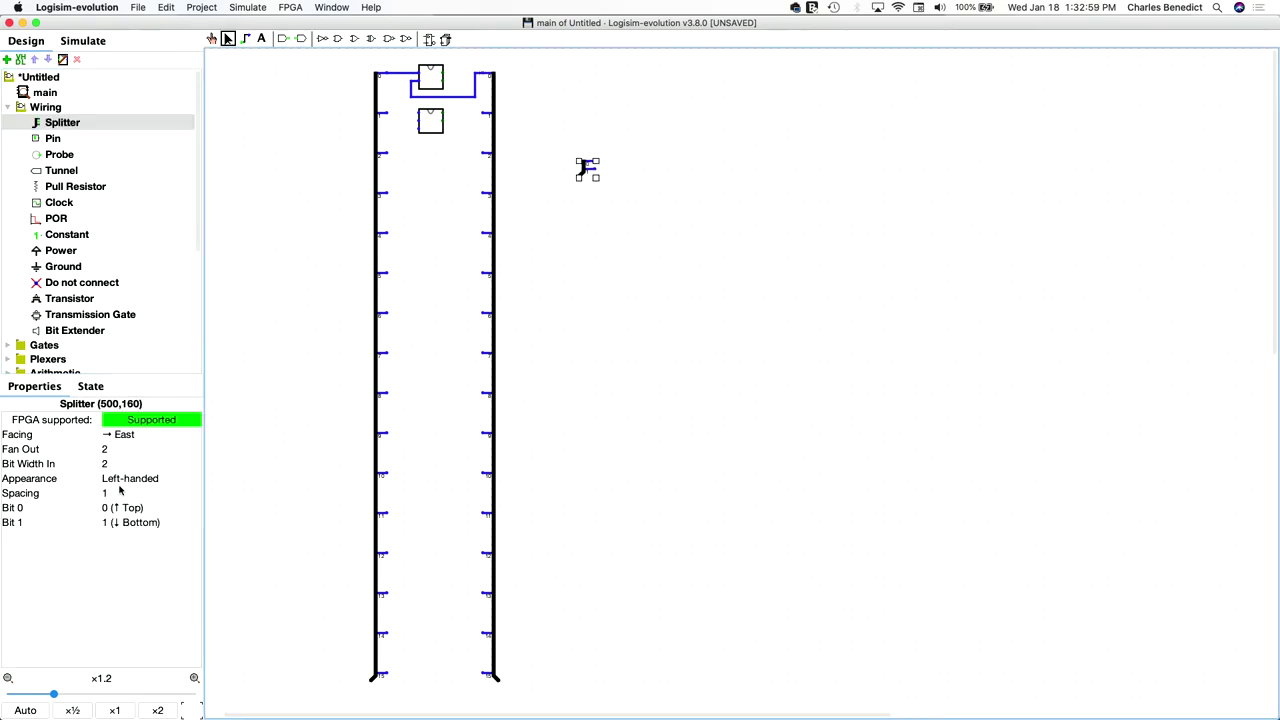
click(118, 448)
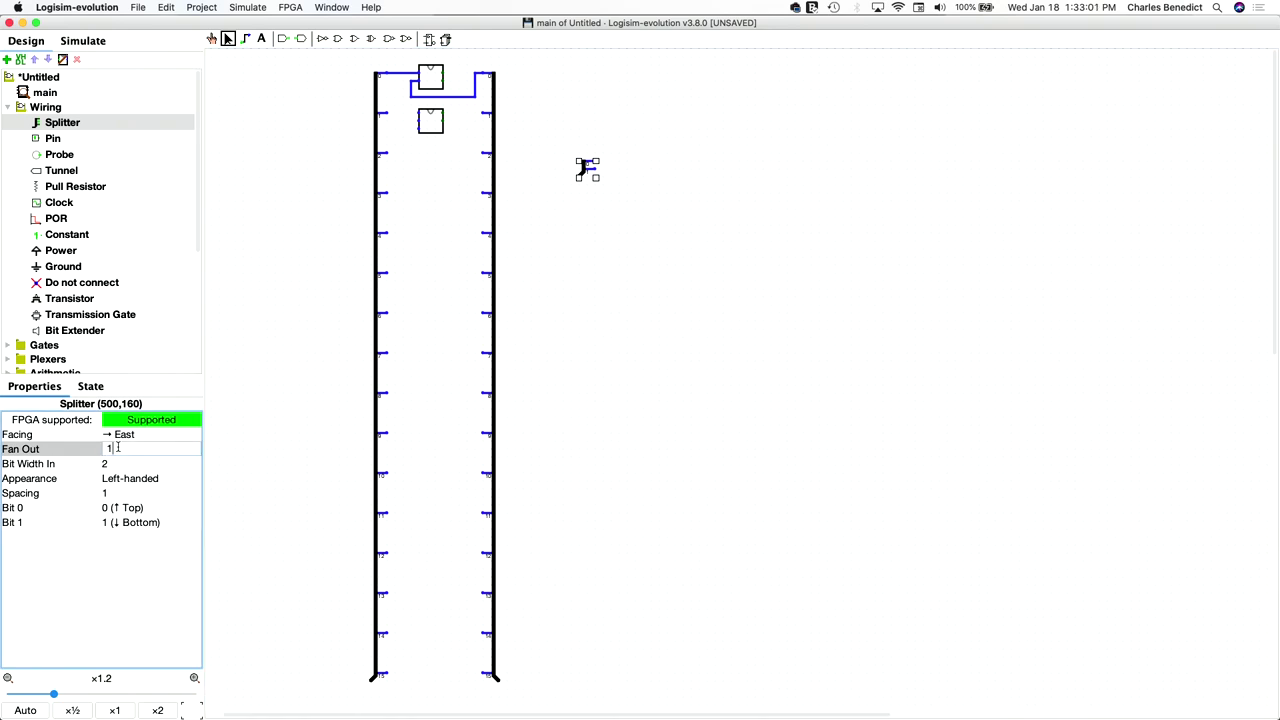
text(16)
click(118, 464)
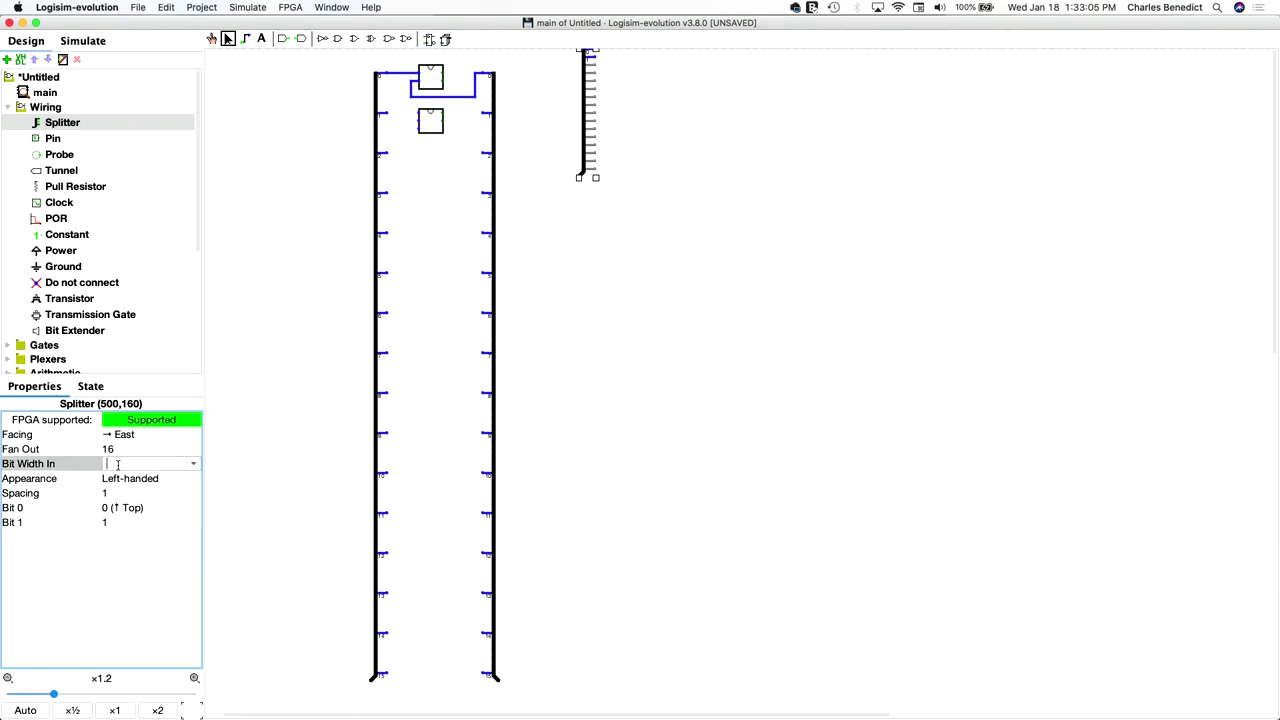
key(Return)
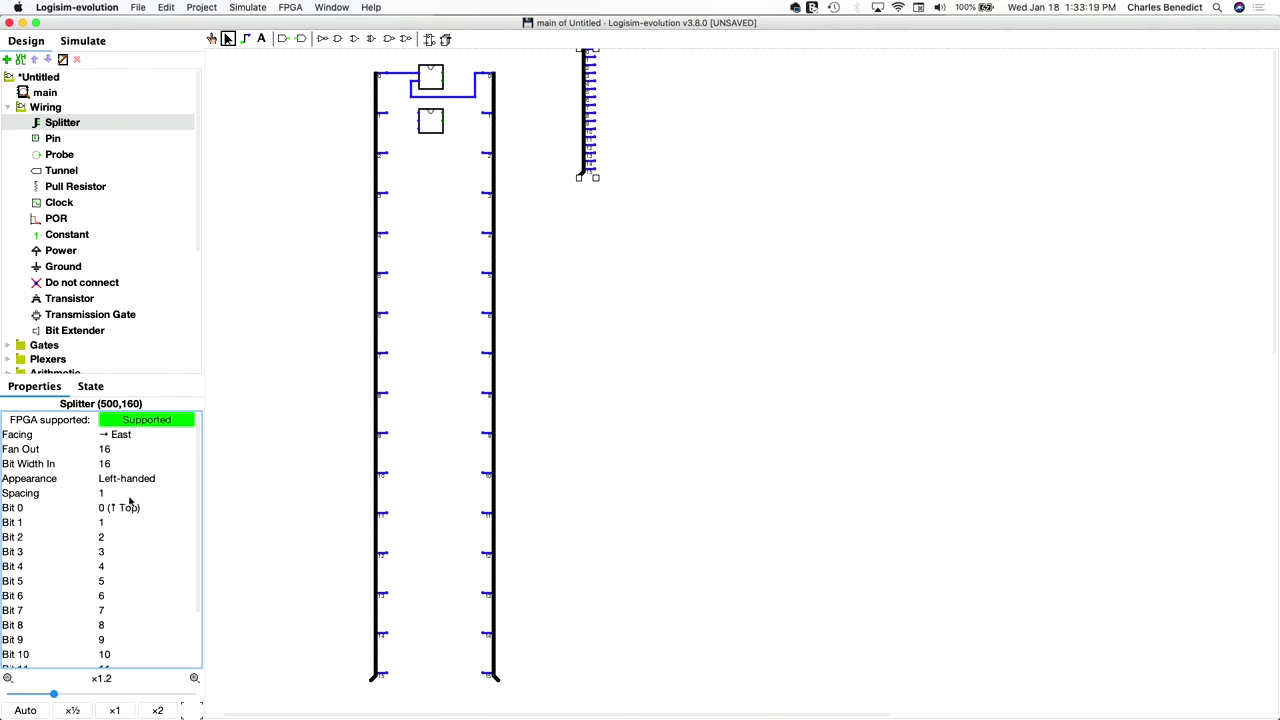
Step: Turn it to face West with spacing 5, aligned beside the adders with bit 0 at the HalfAdder
click(128, 436)
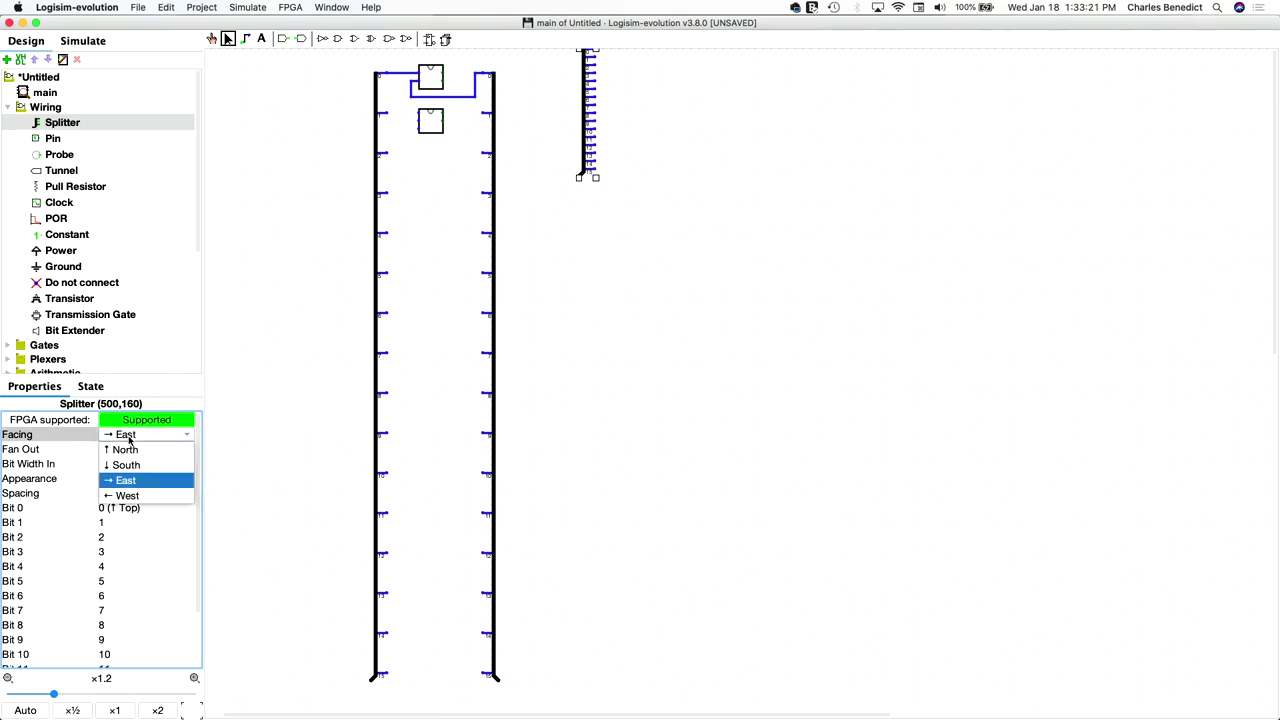
click(127, 495)
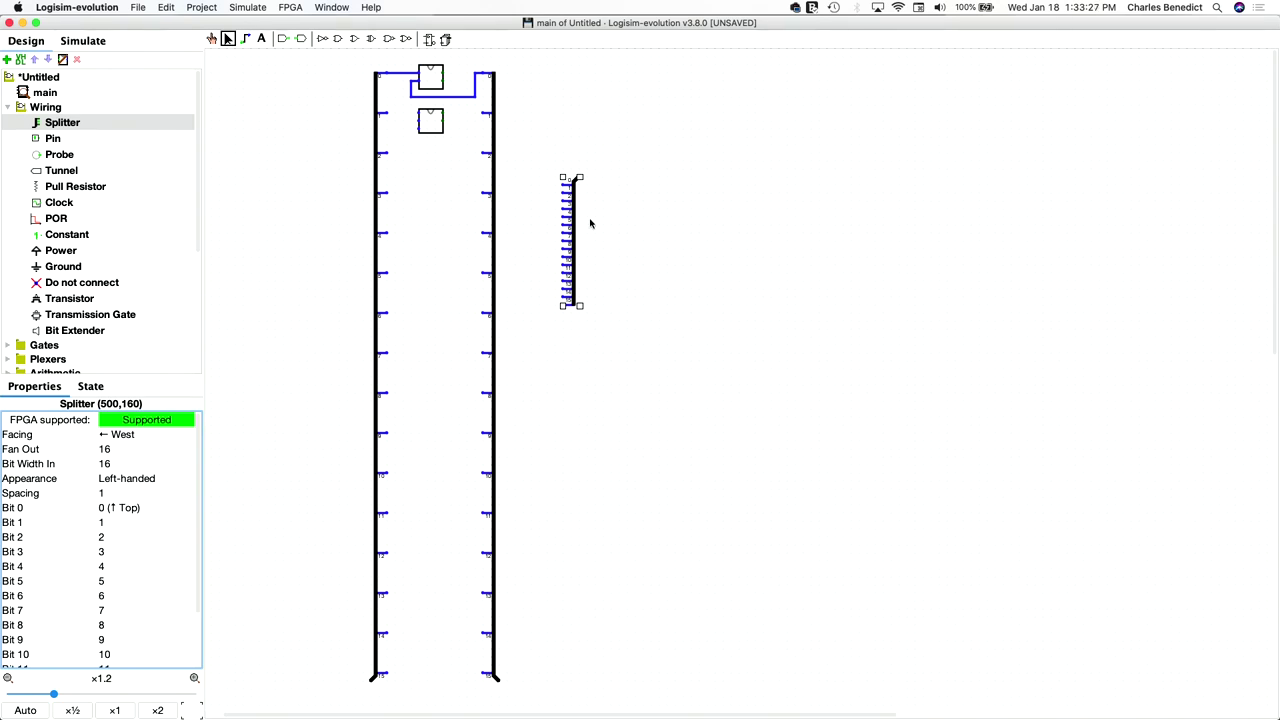
click(115, 496)
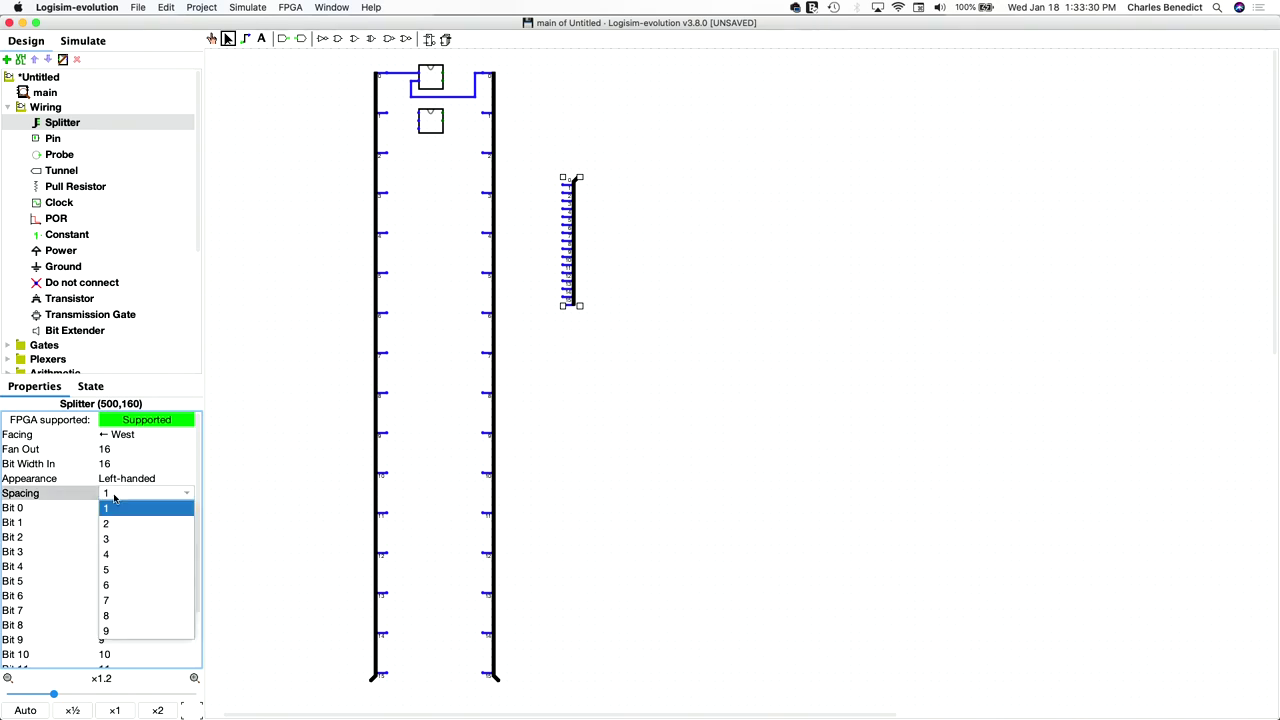
click(121, 569)
drag(577, 300, 563, 180)
drag(556, 64, 446, 76)
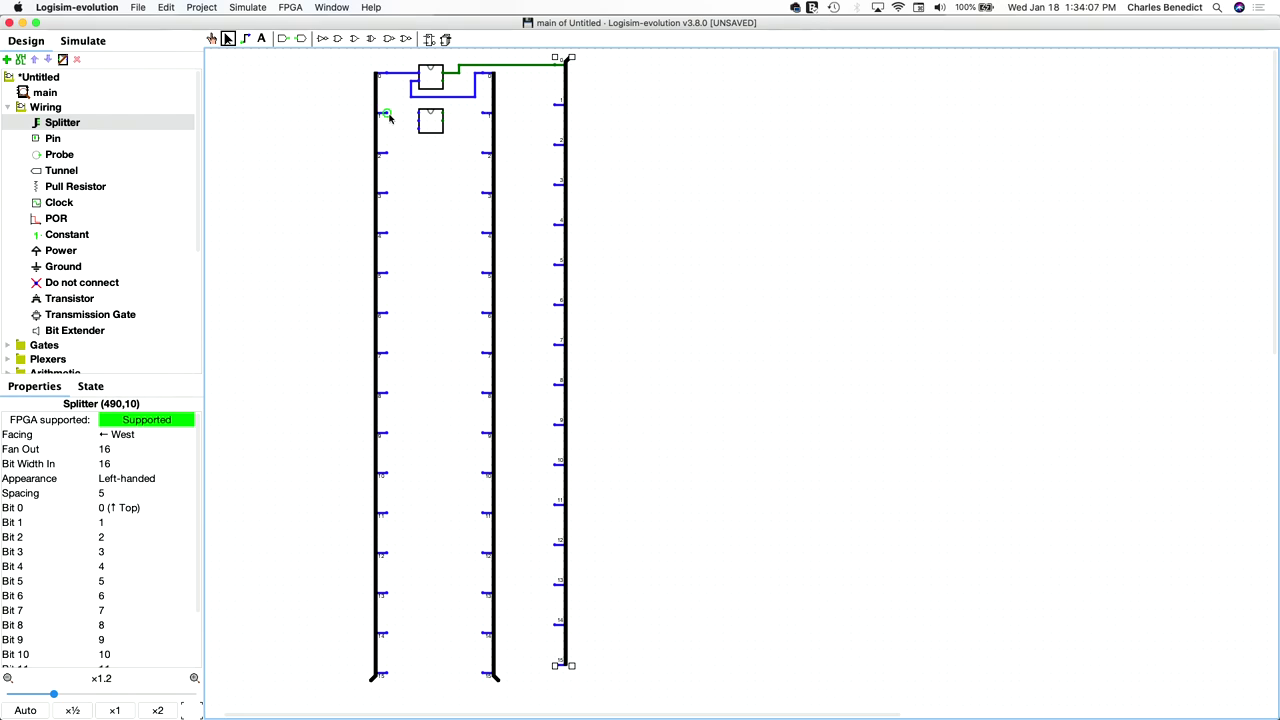
Step: Wire bit 1 of both input splitters, output bit 1 and the HalfAdder carry to the FullAdder
drag(389, 117, 418, 115)
click(482, 116)
drag(482, 116, 412, 122)
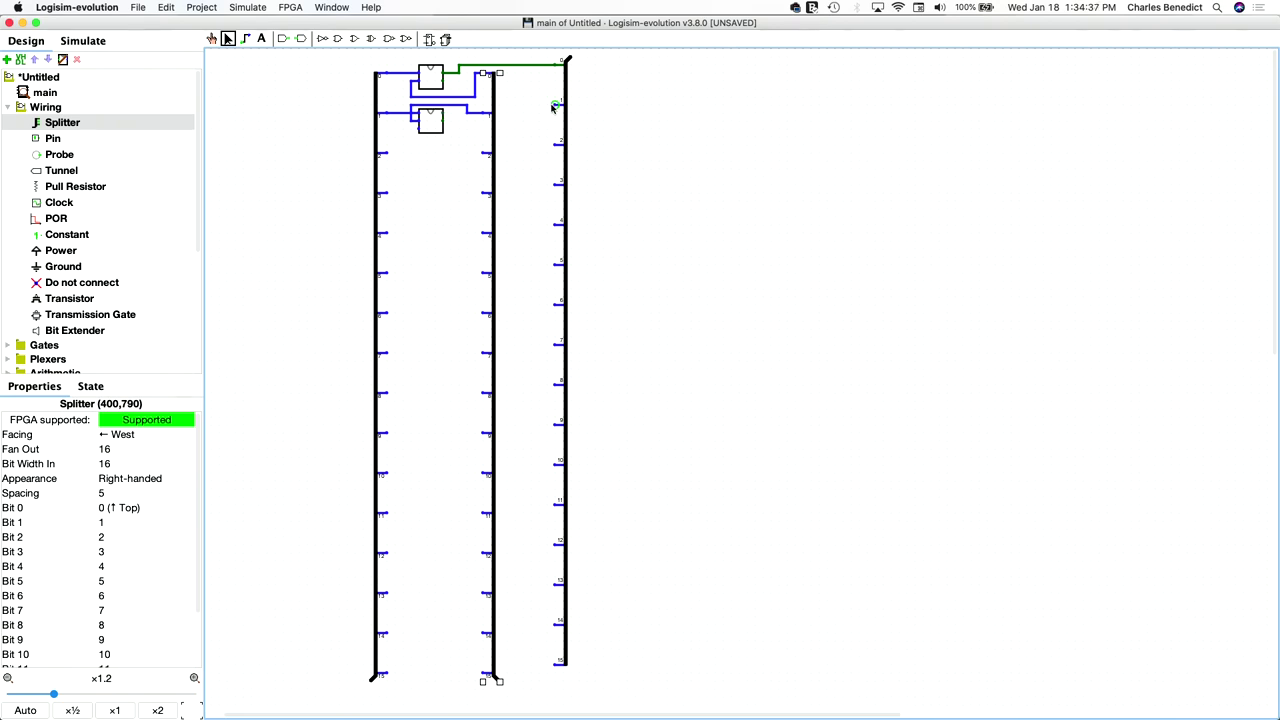
drag(551, 104, 443, 116)
drag(445, 85, 418, 128)
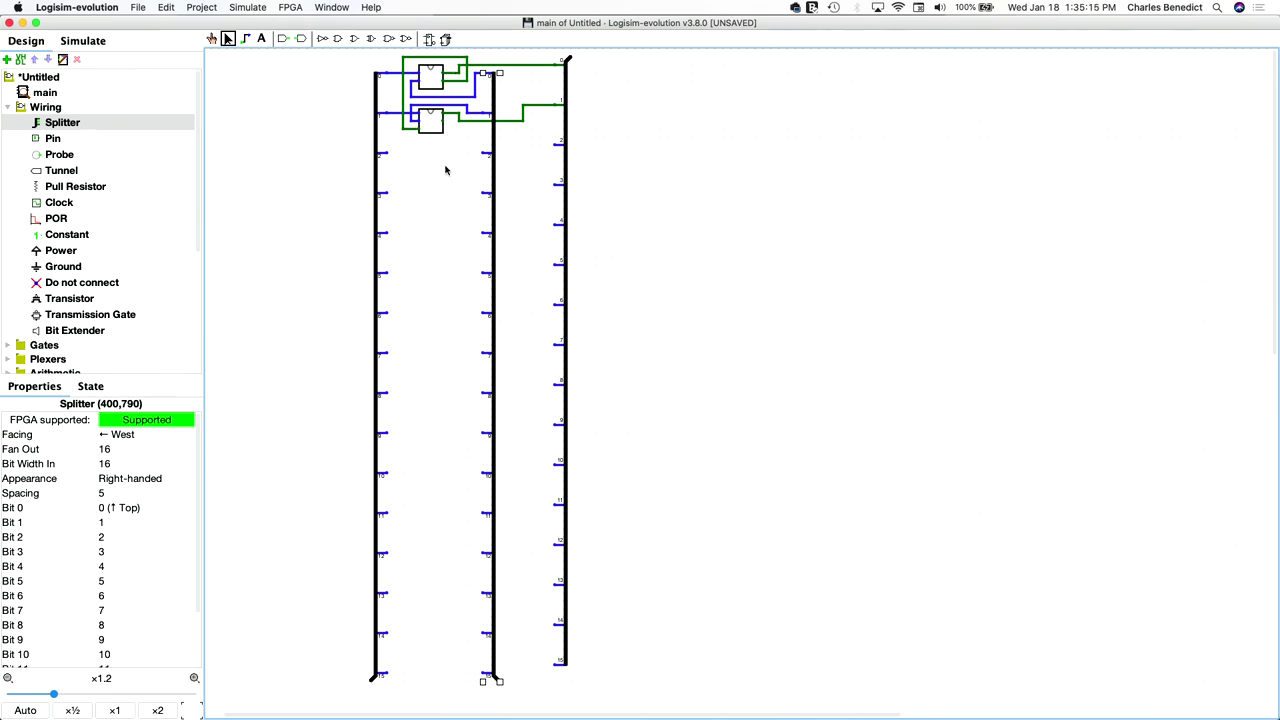
Step: Place a third FullAdder in the bit 2 row and wire it to bit 2 of all three splitters
scroll(88, 287, down, 5)
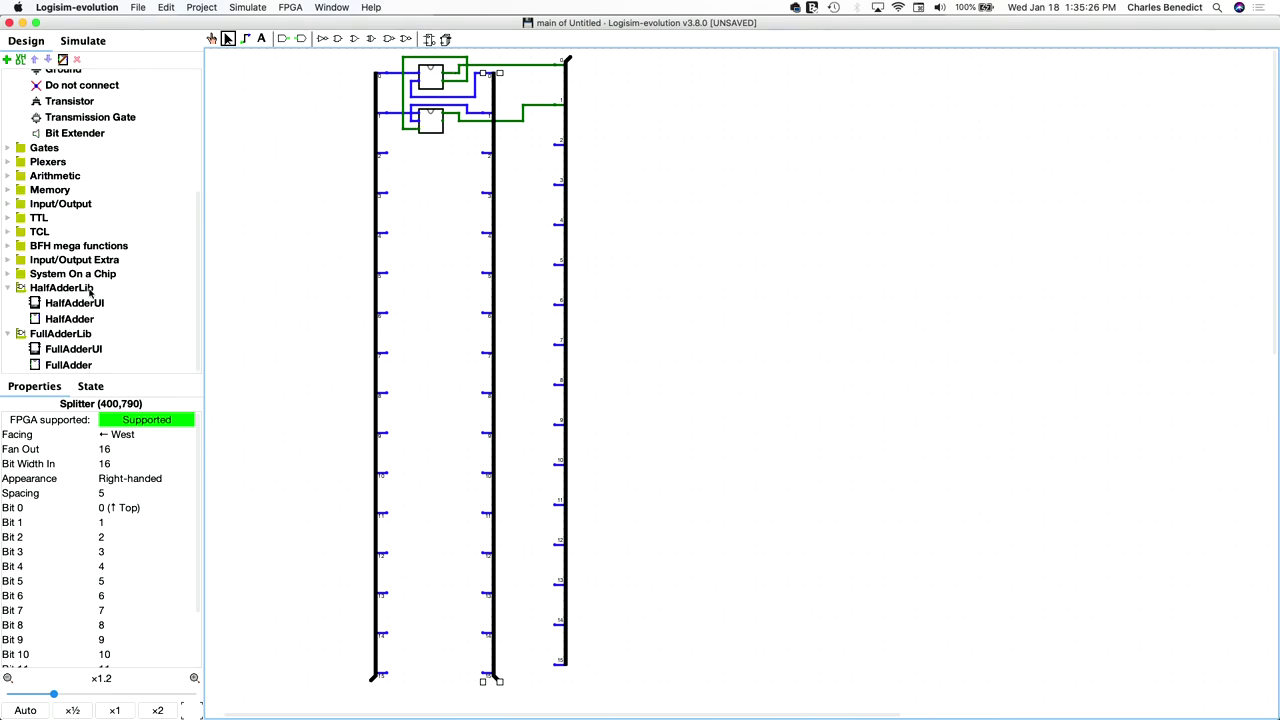
click(67, 365)
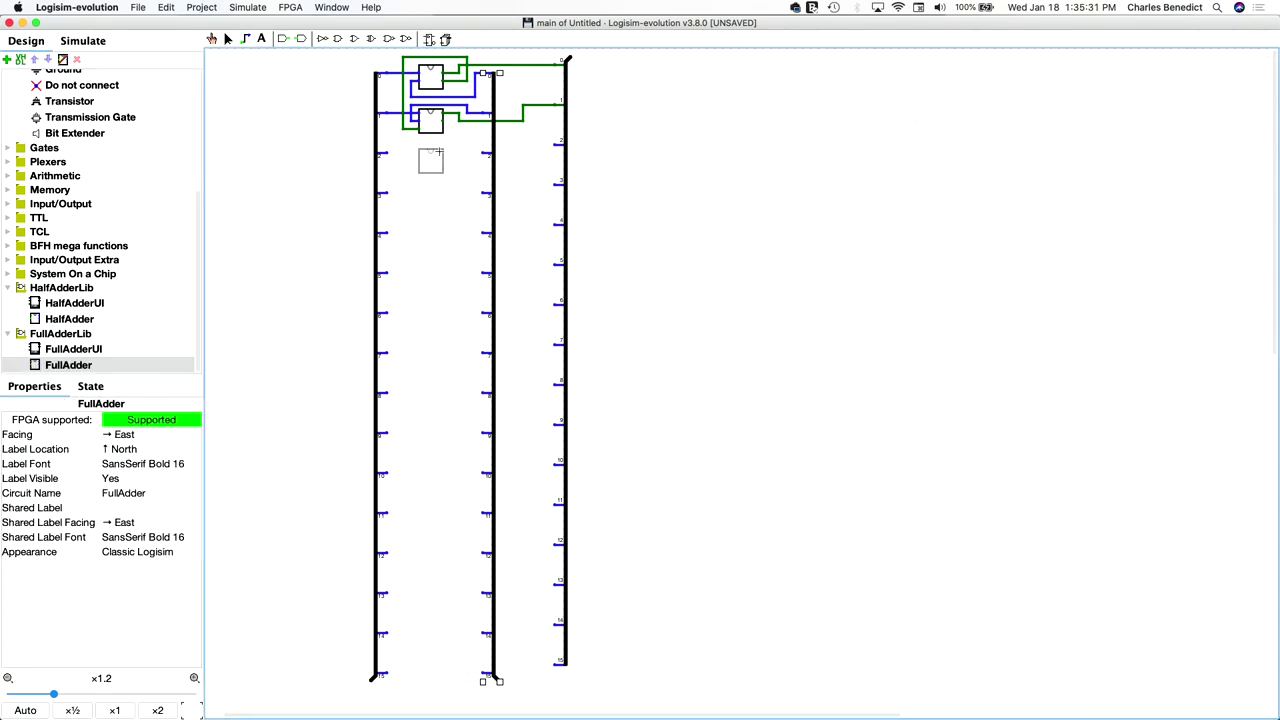
click(438, 151)
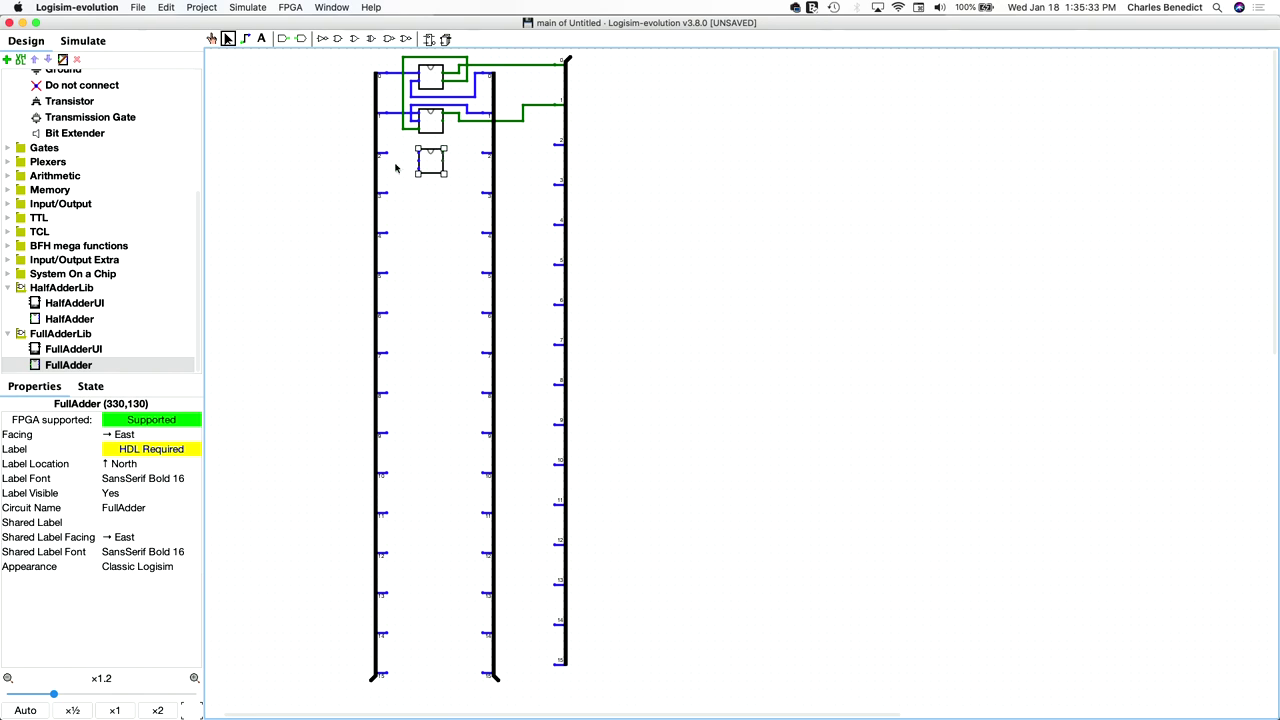
drag(384, 153, 418, 152)
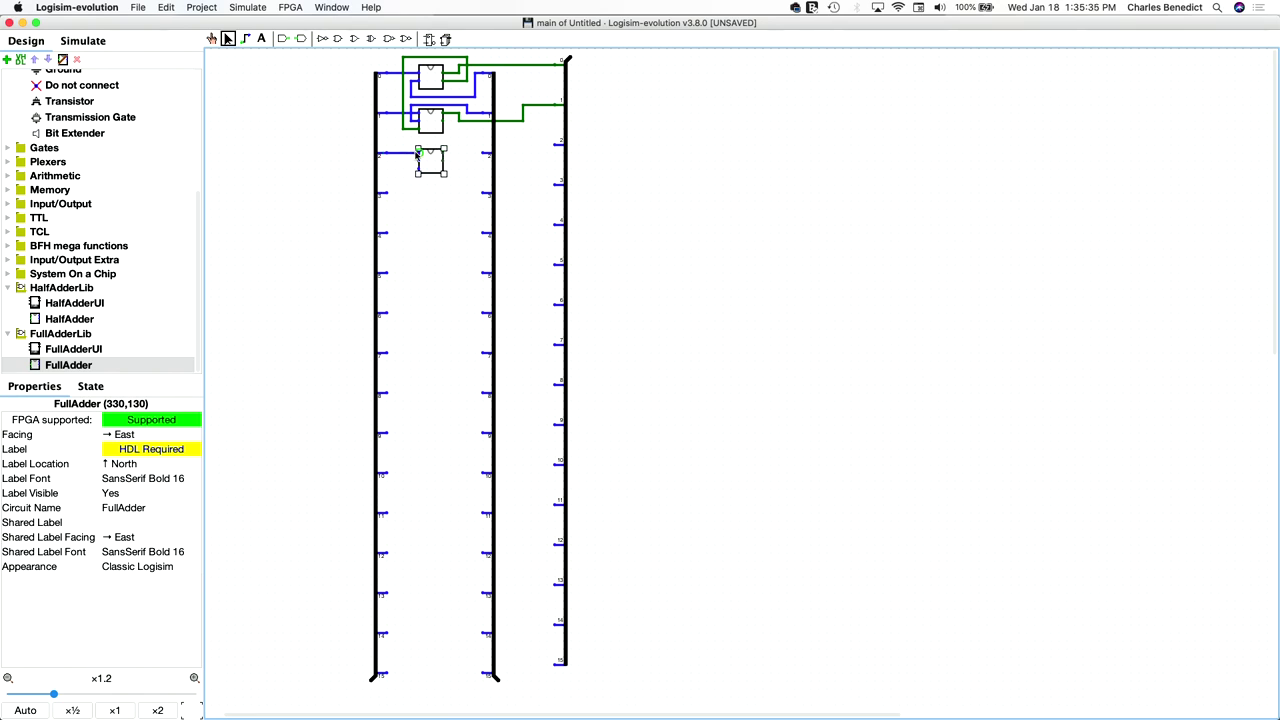
click(484, 156)
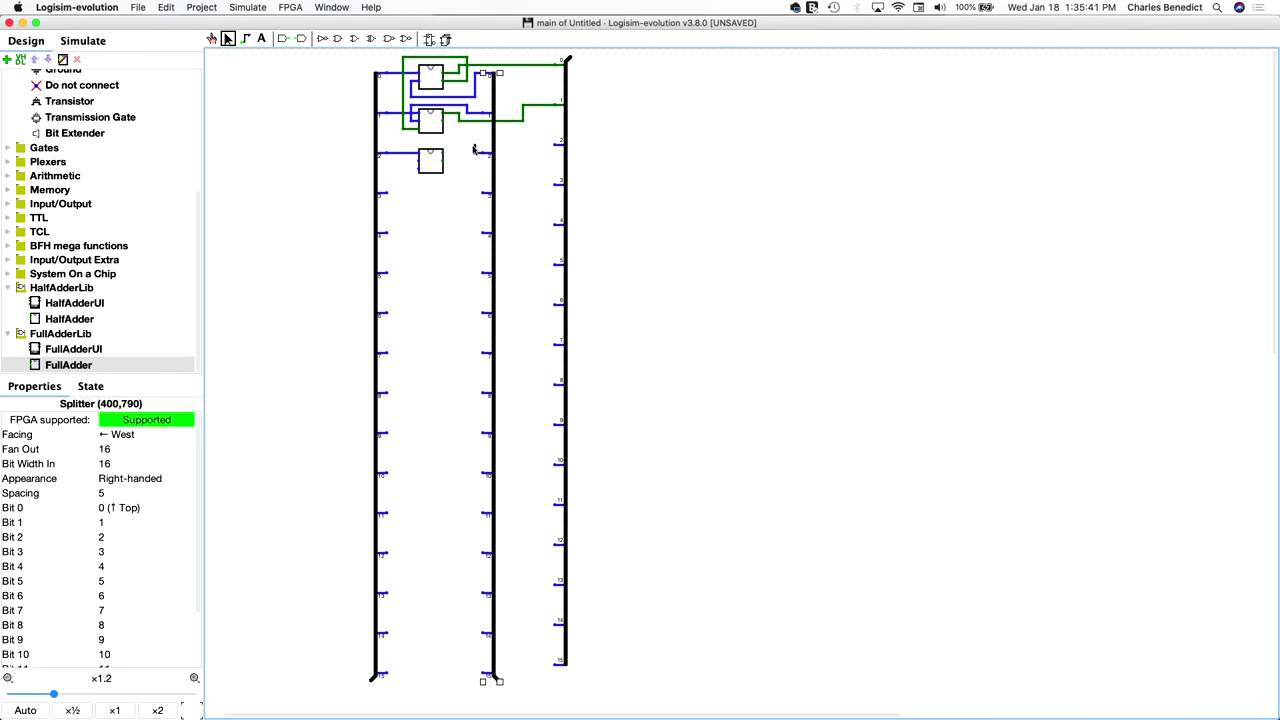
drag(475, 147, 411, 163)
drag(556, 147, 446, 155)
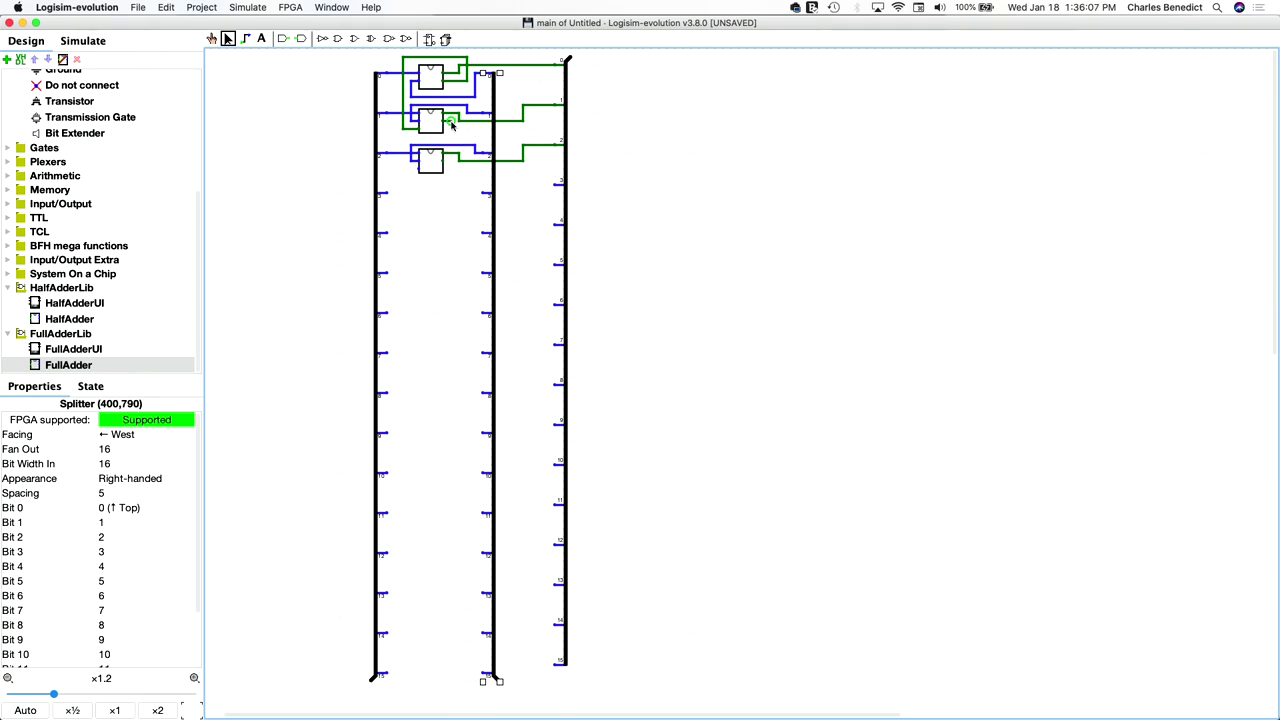
Step: Run the middle adder's carry output down into the third adder
mouse_move(453, 123)
mouse_down()
mouse_move(457, 145)
mouse_move(405, 146)
mouse_move(402, 168)
mouse_move(417, 168)
mouse_up()
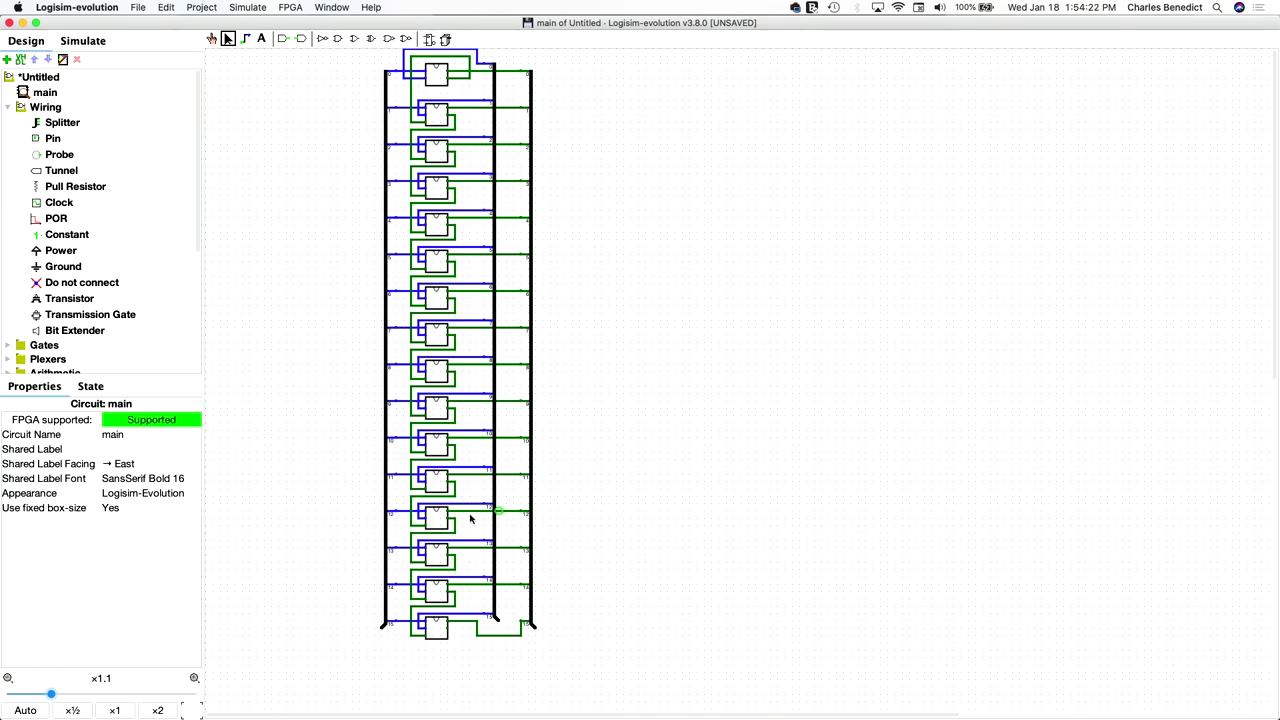
Step: Place a 16-bit input pin labelled a on the left splitter's bus
click(58, 142)
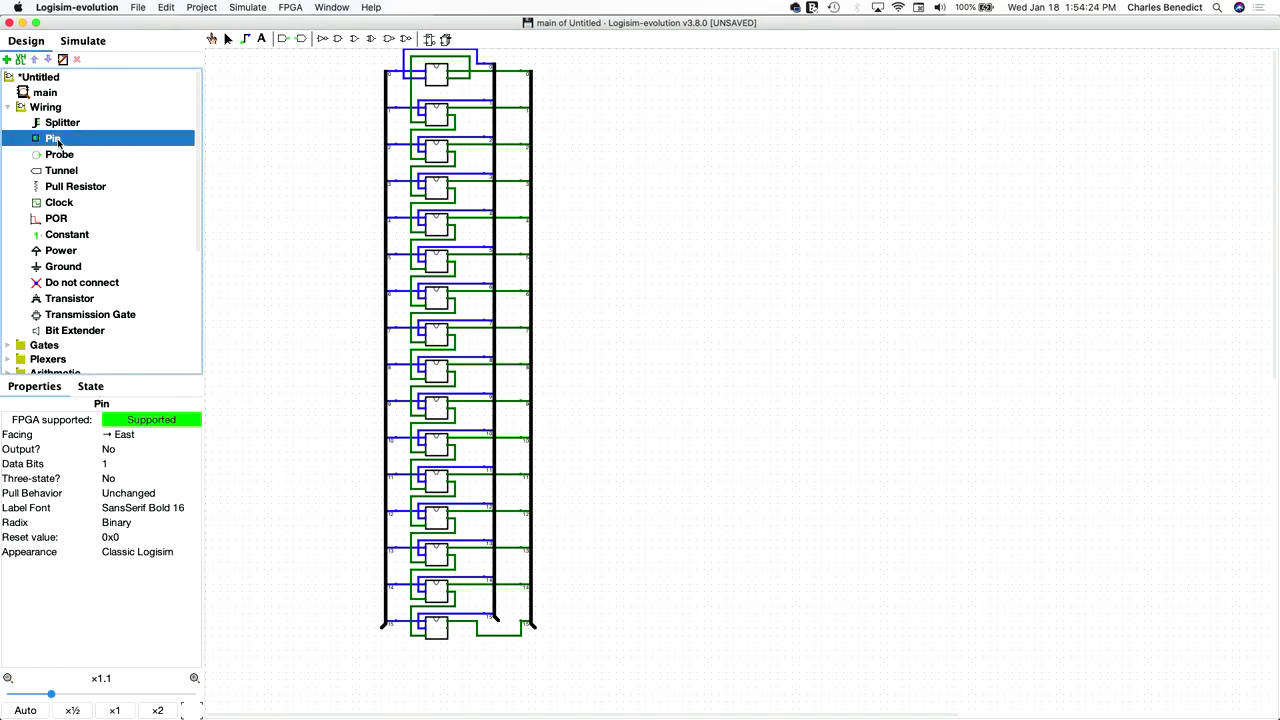
click(294, 593)
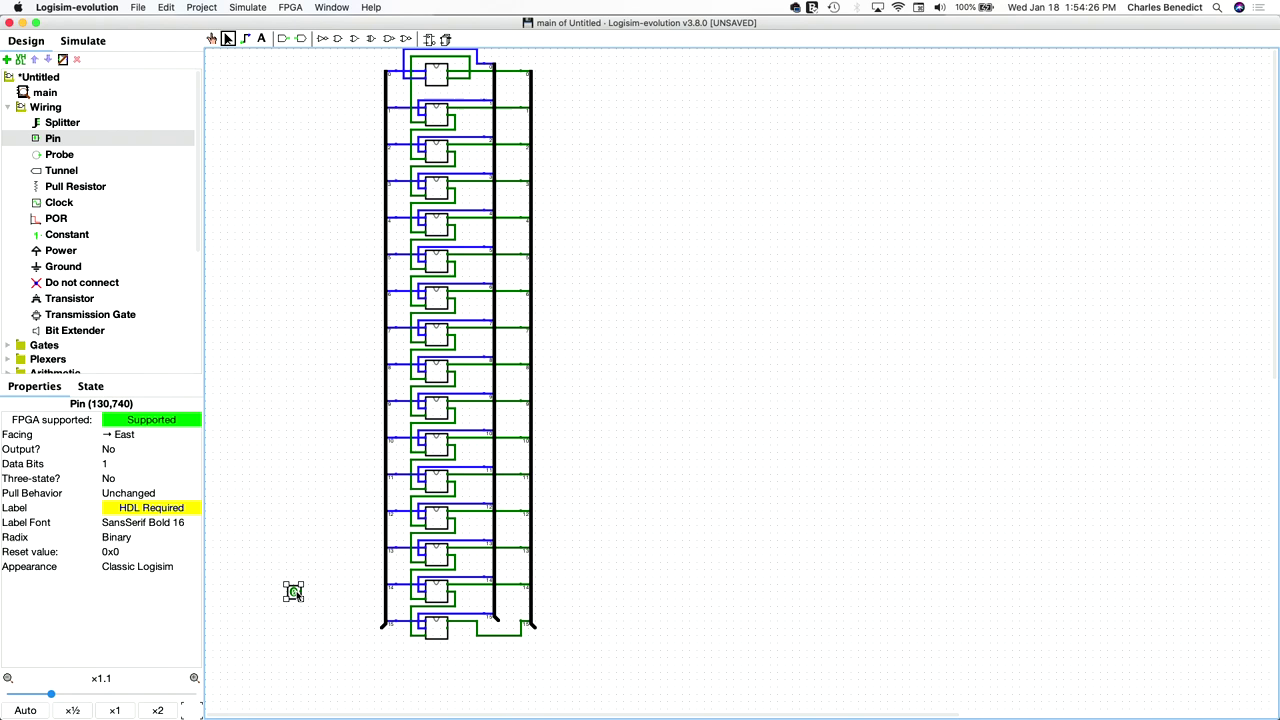
click(142, 509)
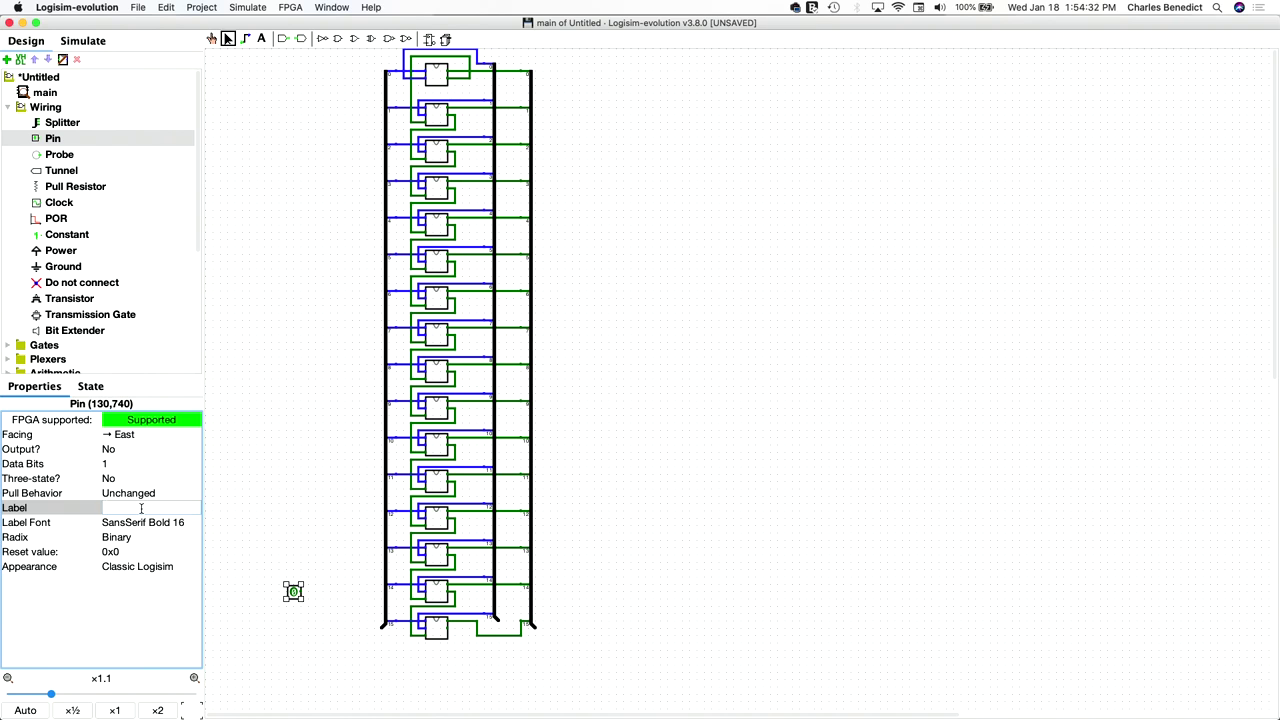
key(Return)
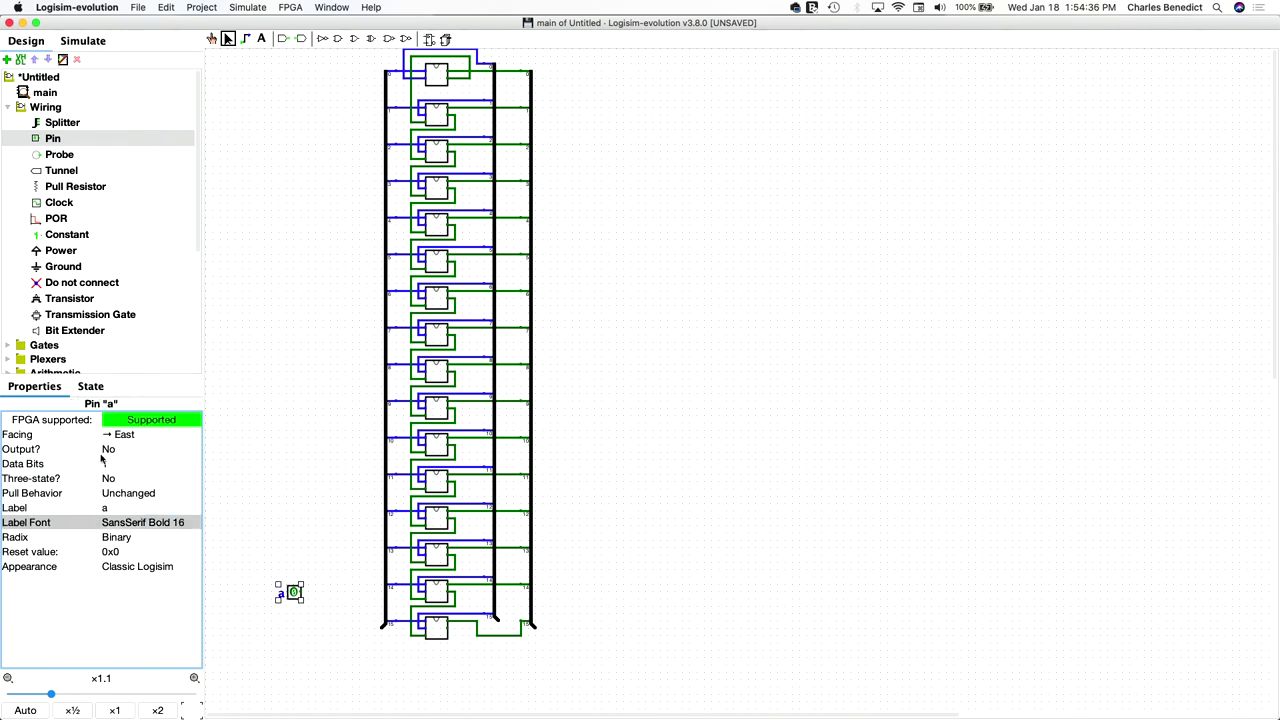
click(111, 464)
key(Return)
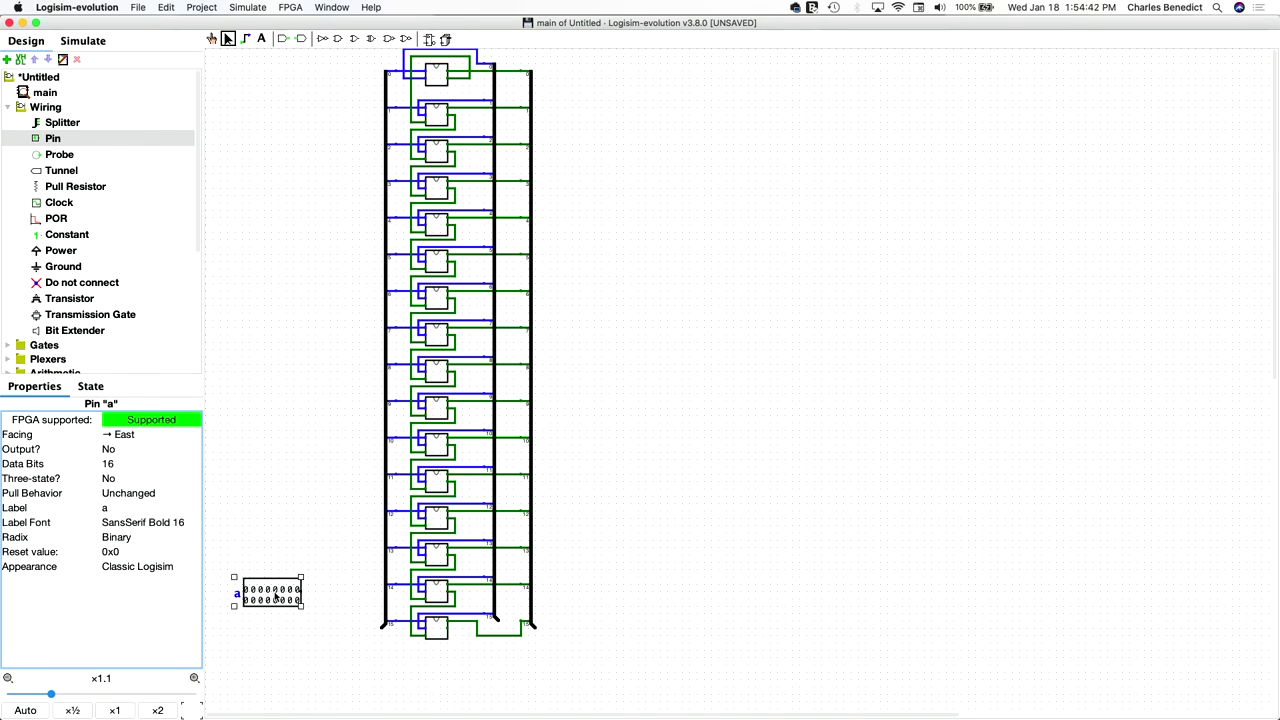
mouse_move(276, 597)
mouse_down()
mouse_move(315, 636)
mouse_move(385, 628)
mouse_up()
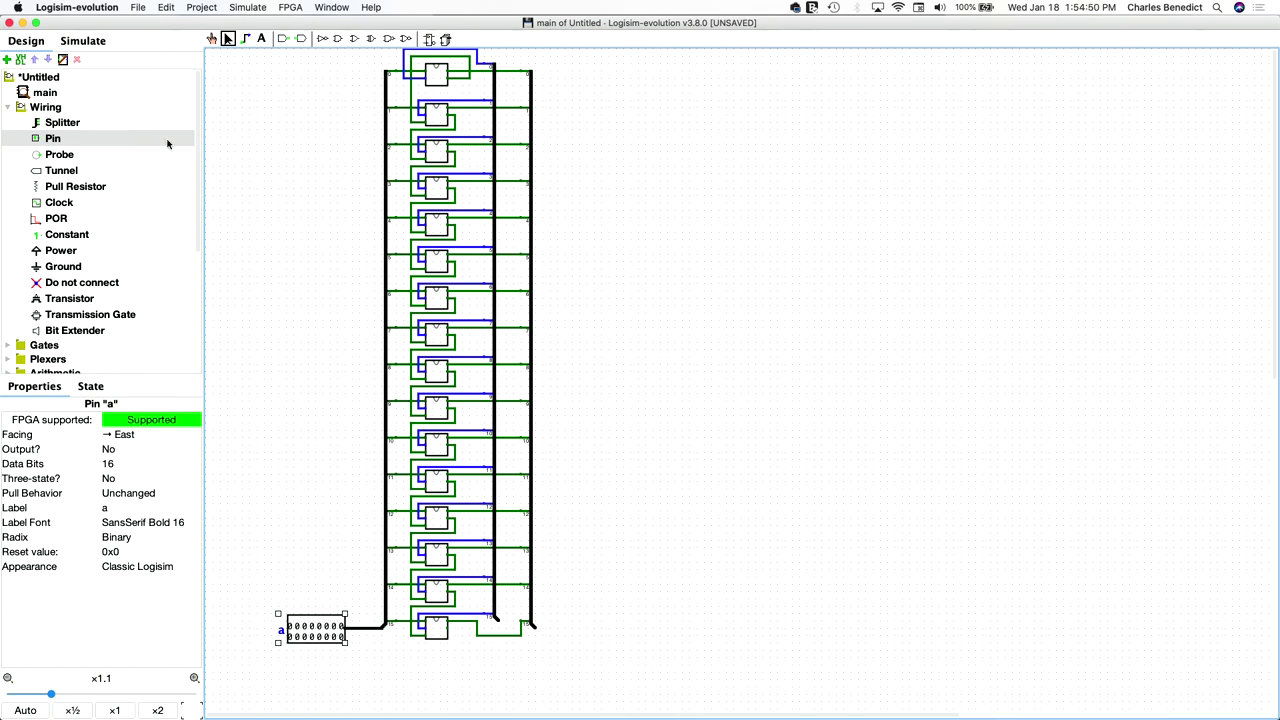
Step: Place a second pin to the right of the circuit
click(109, 140)
click(641, 613)
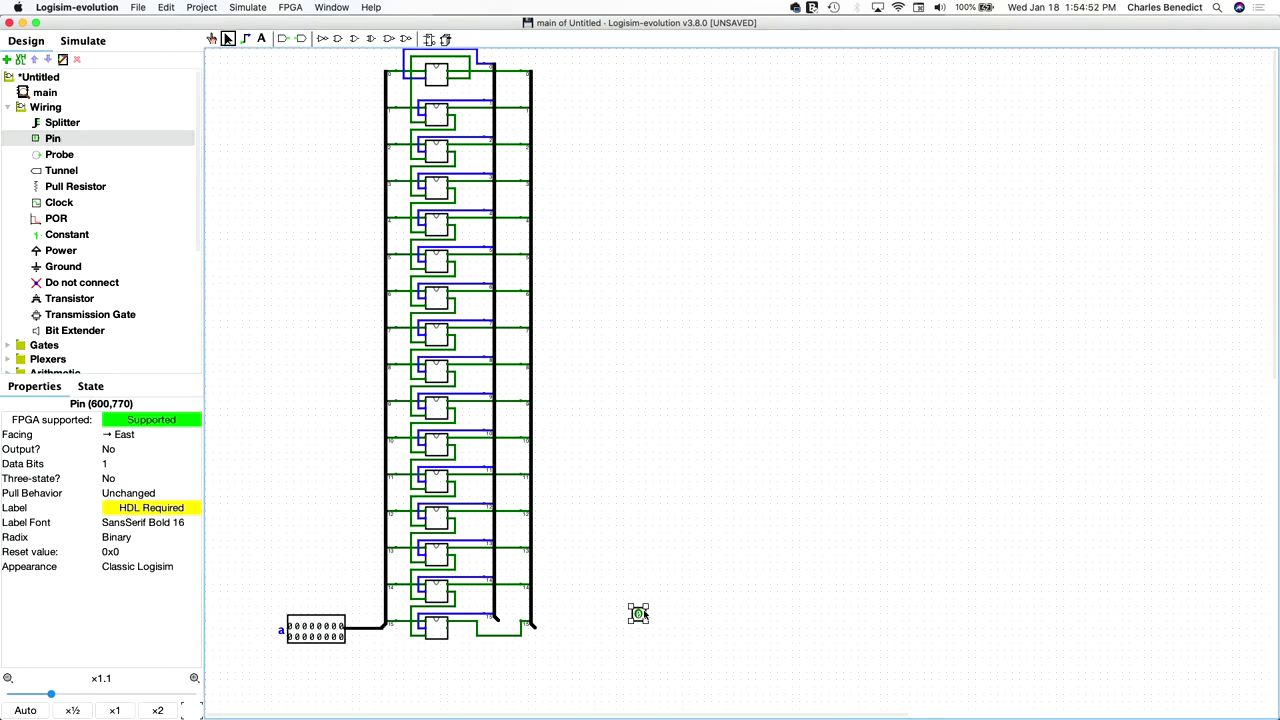
scroll(641, 613, down, 5)
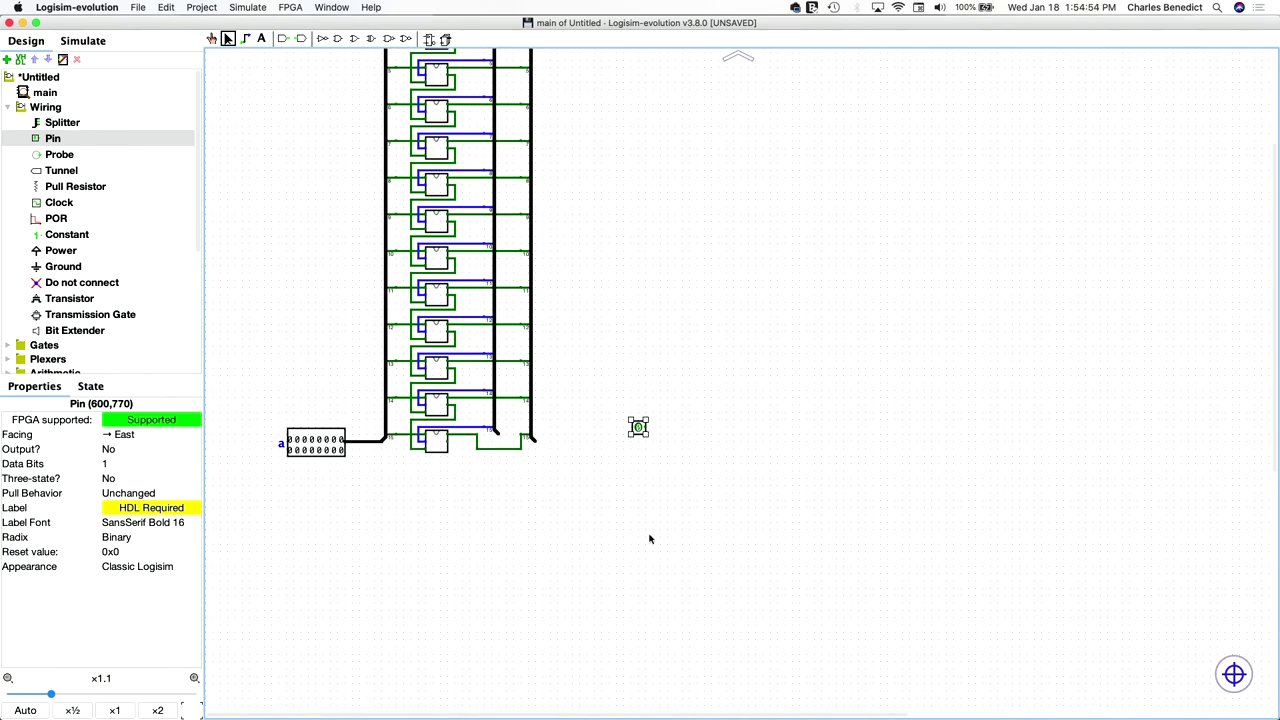
Step: Set the new pin's label to b and its data bits to 16
click(146, 509)
text(b)
key(Return)
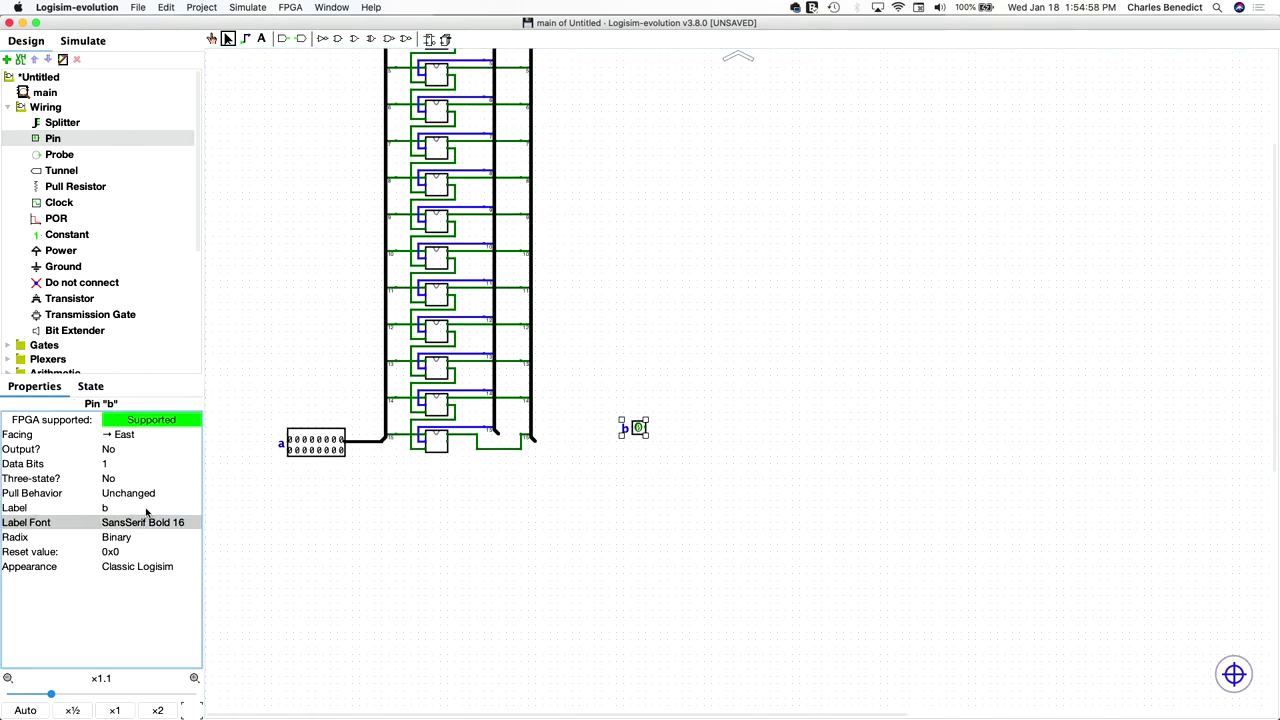
click(118, 465)
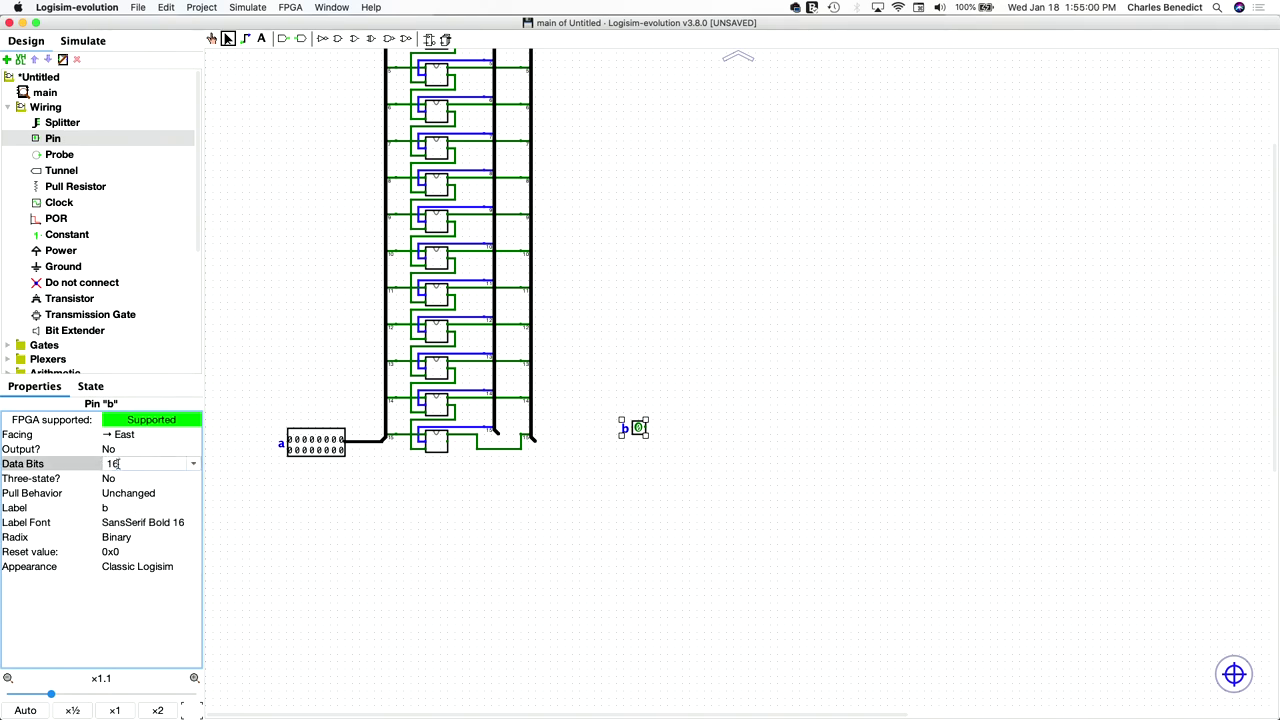
text(6)
key(Return)
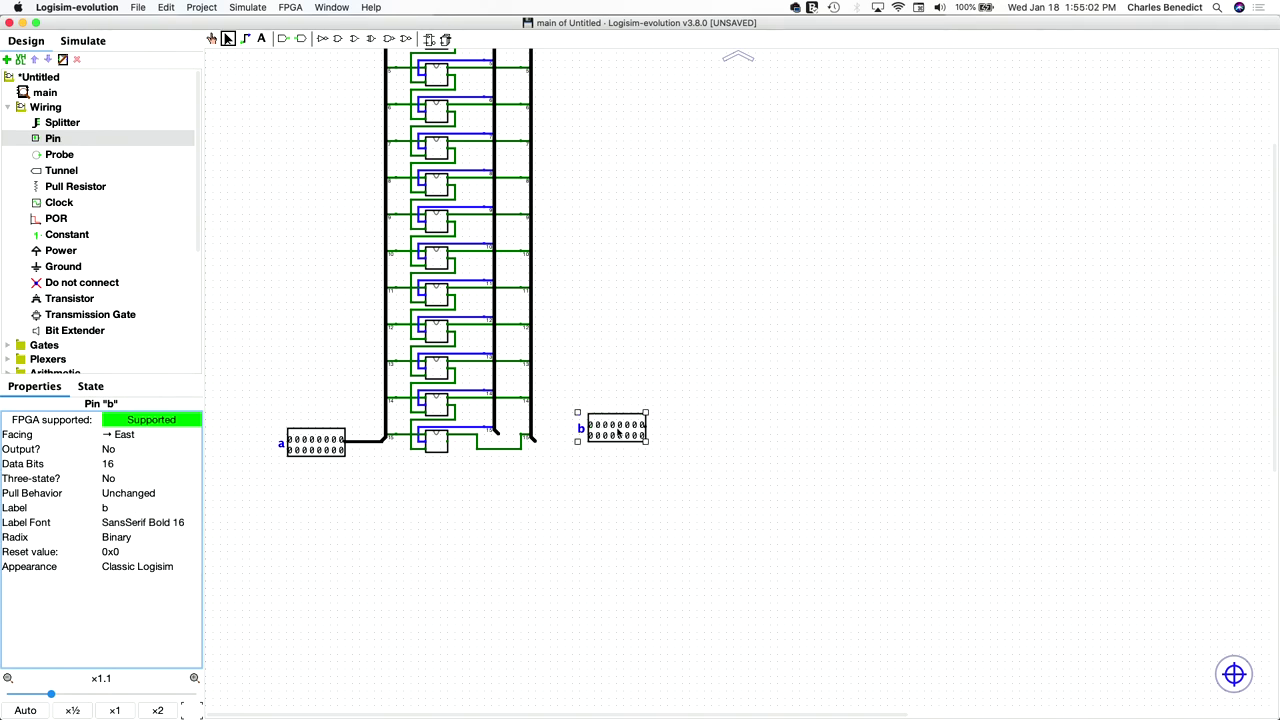
Step: Move pin b below the circuit and wire it to the middle splitter's bus
drag(613, 433, 567, 483)
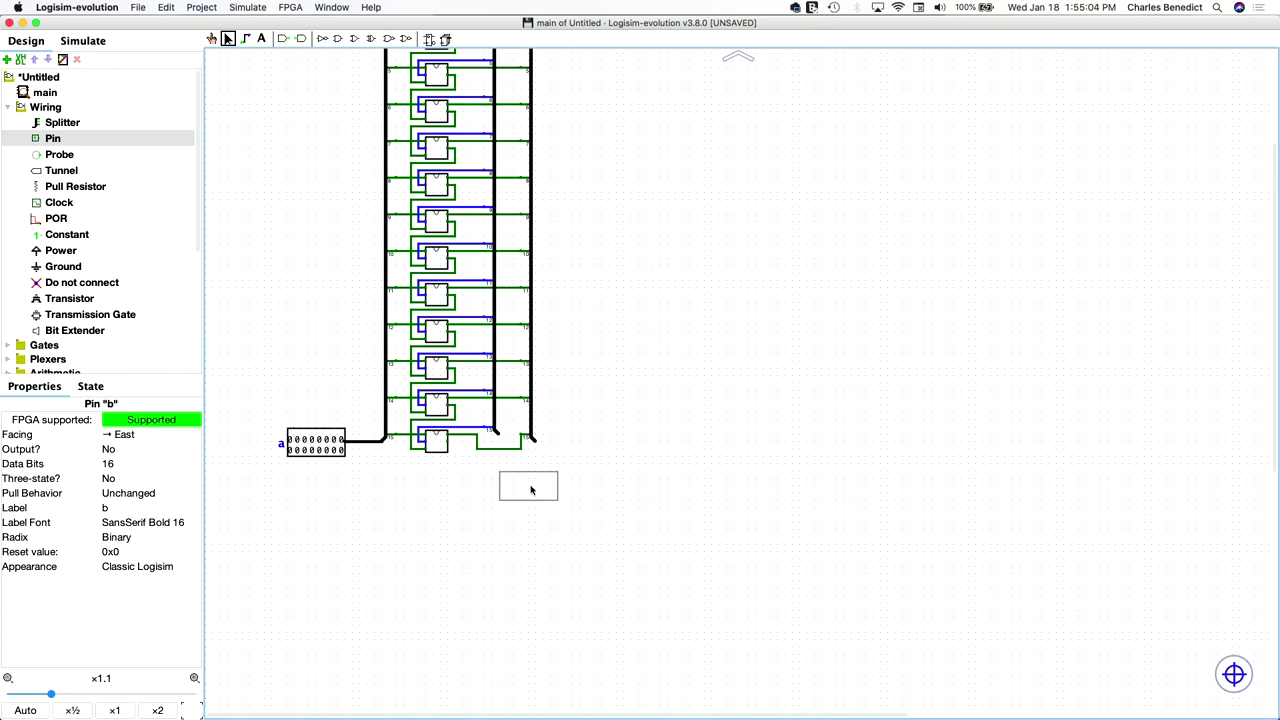
click(463, 493)
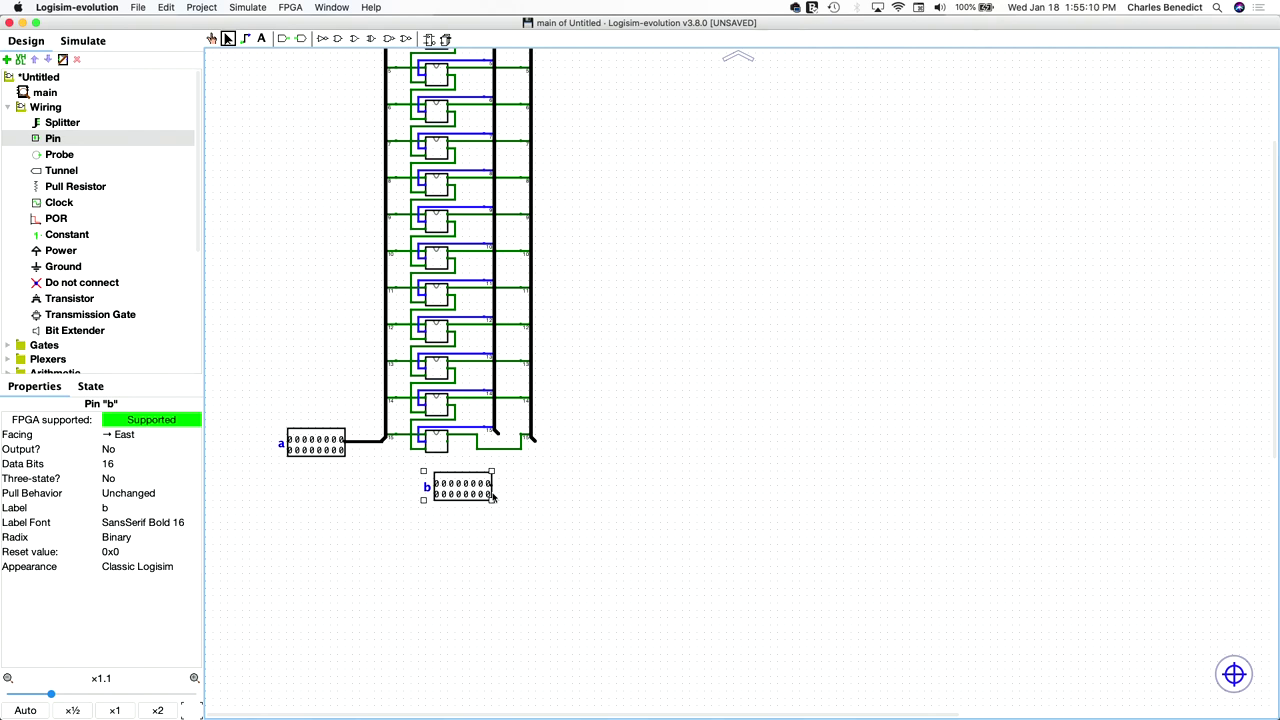
drag(493, 486, 499, 437)
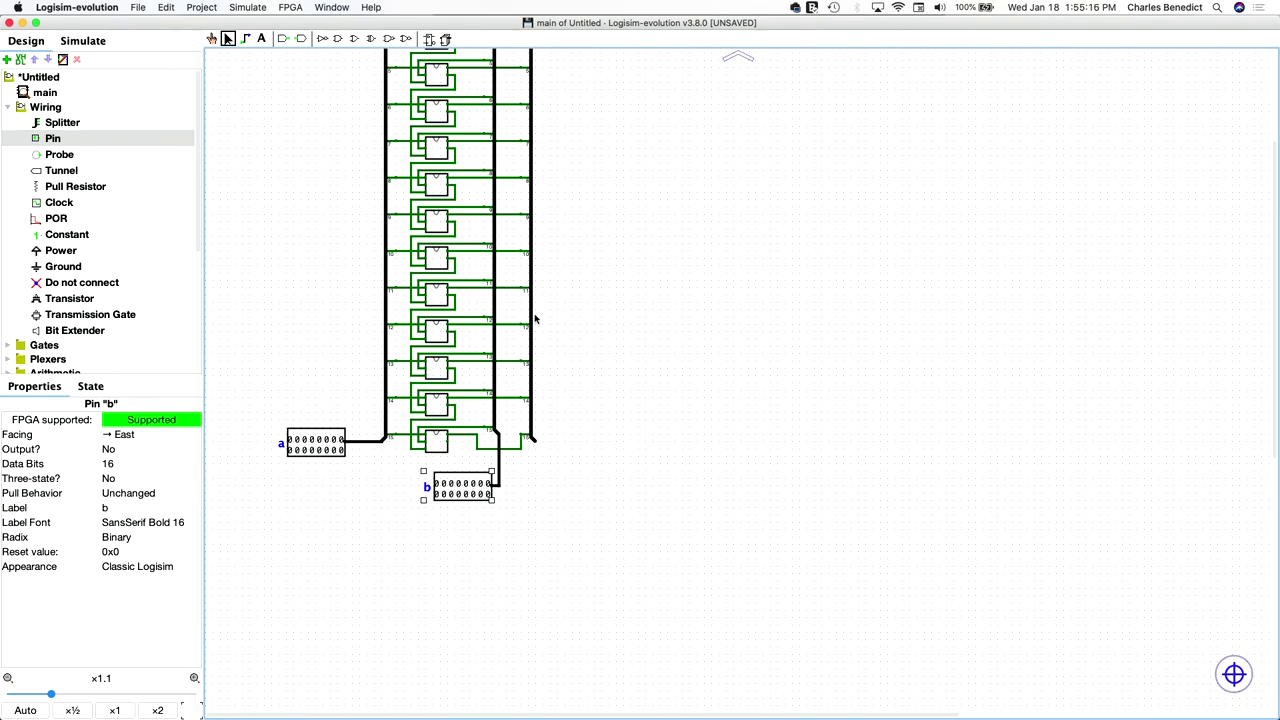
Step: Place a new pin right of pin b as a west-facing output
click(54, 139)
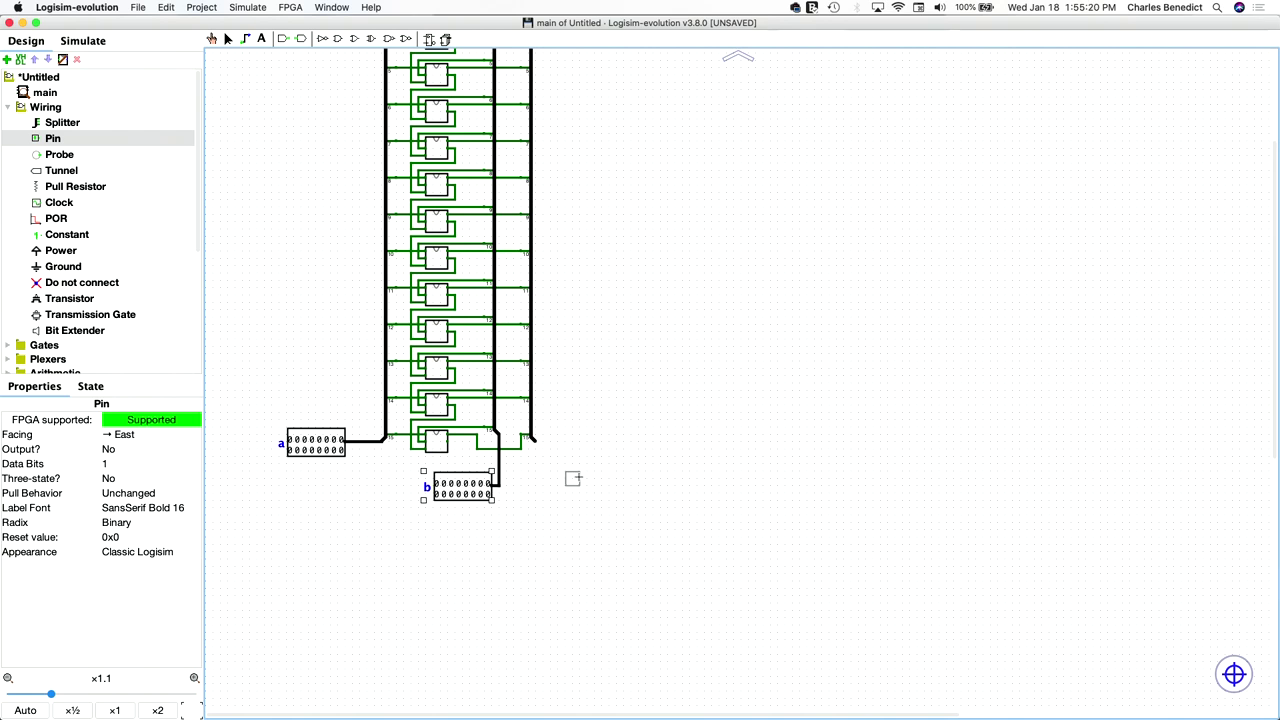
click(586, 480)
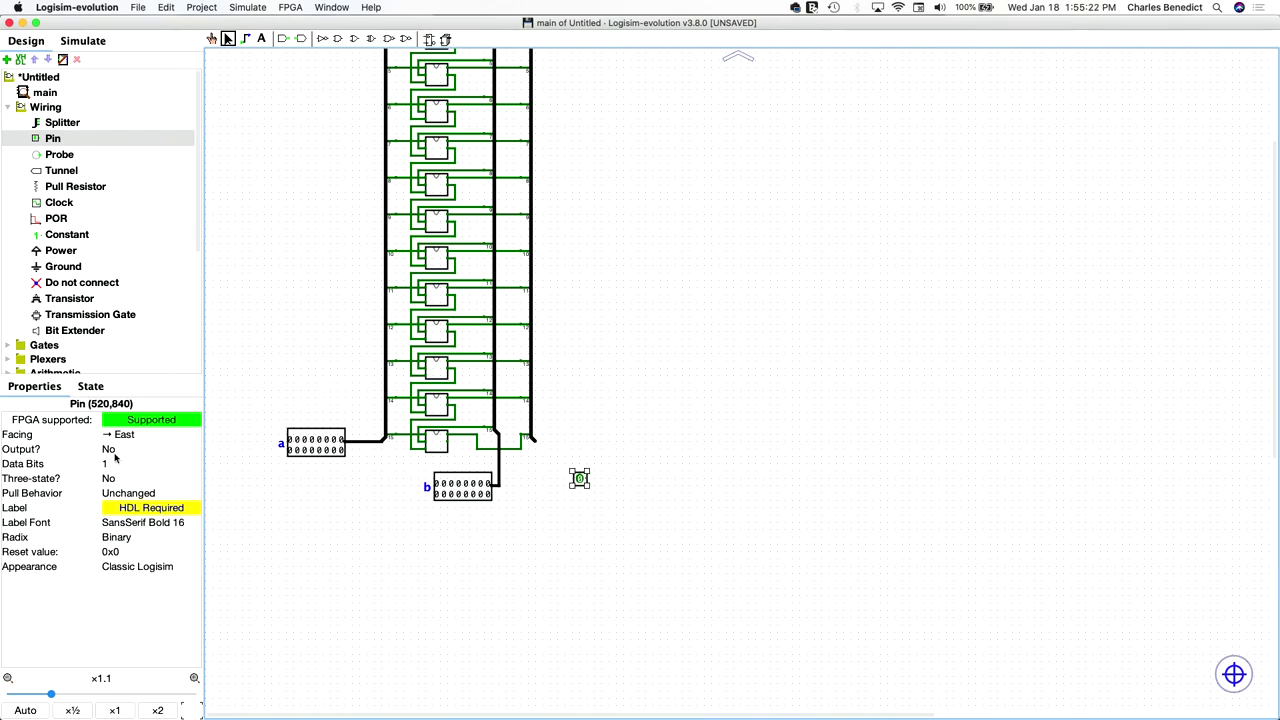
click(113, 450)
click(118, 463)
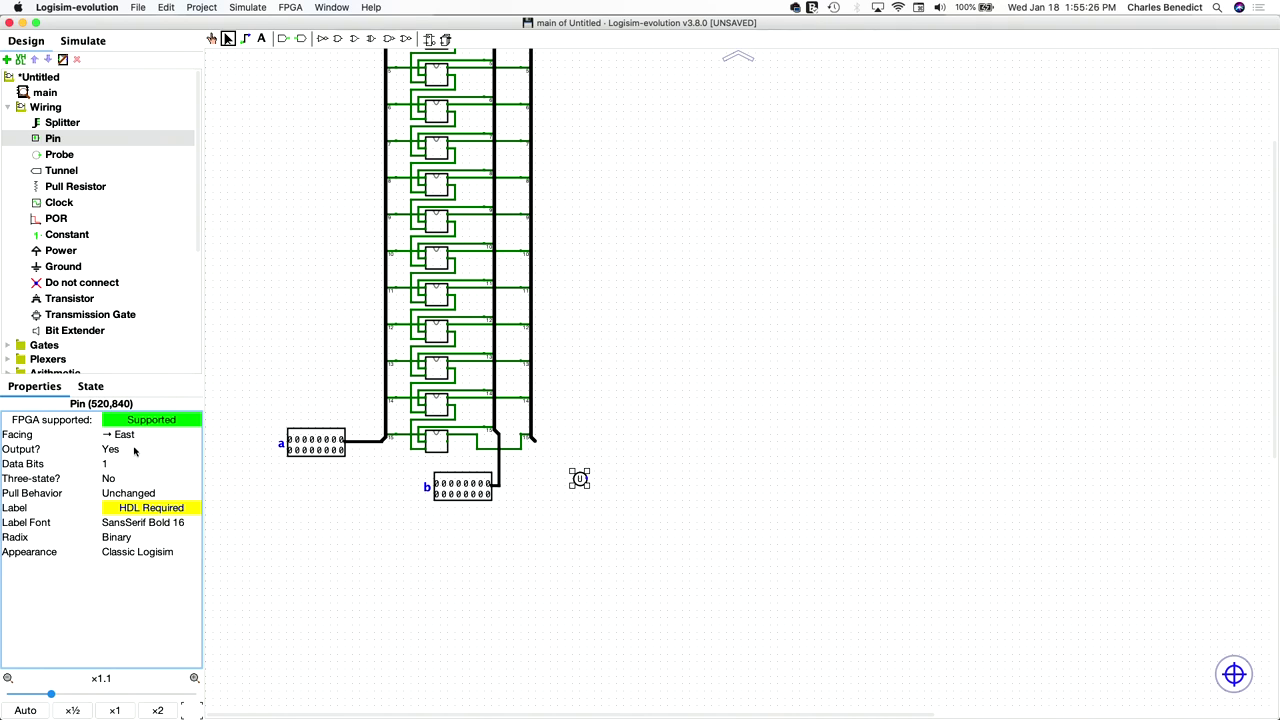
click(139, 437)
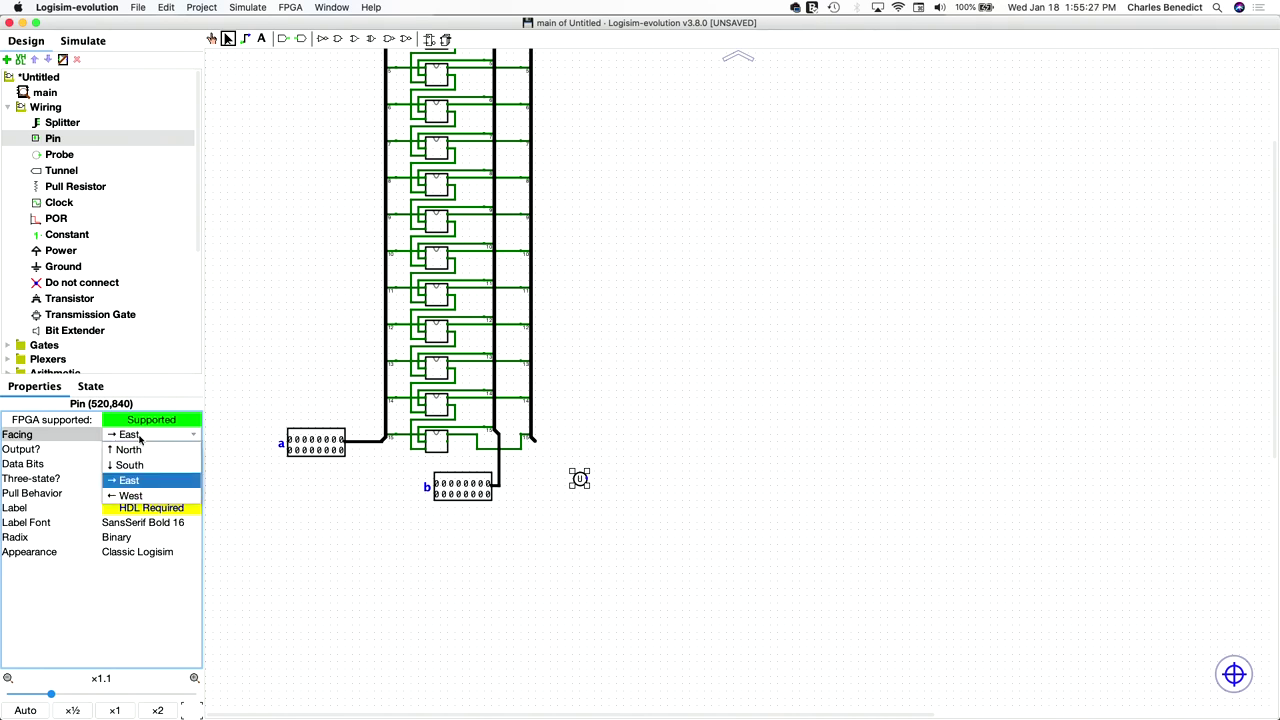
click(136, 500)
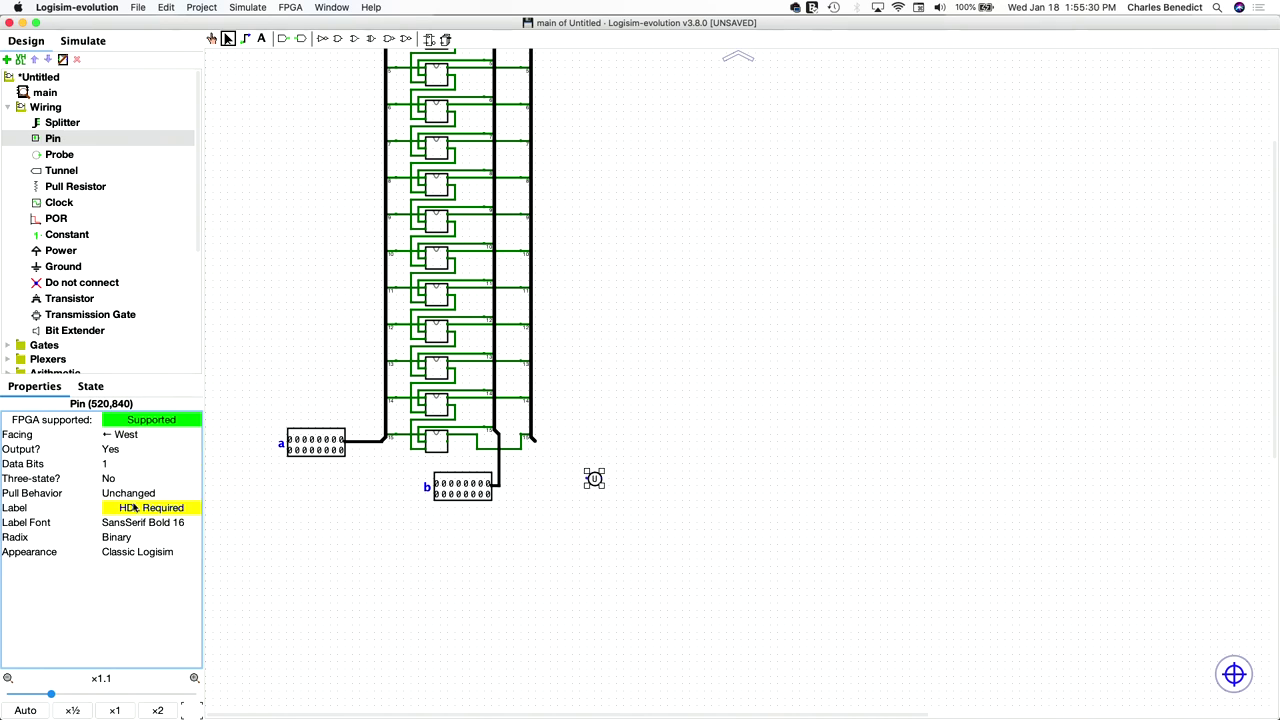
Step: Label the output pin o
click(142, 508)
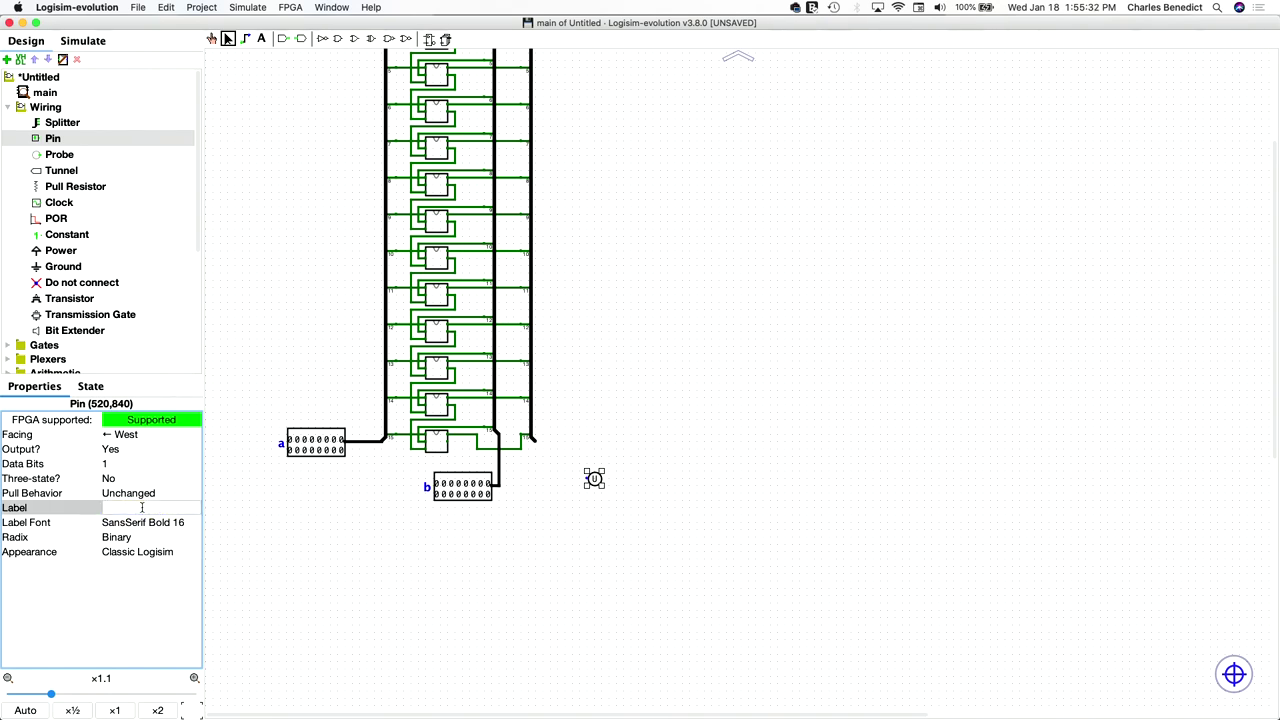
text(0)
key(BackSpace)
key(Return)
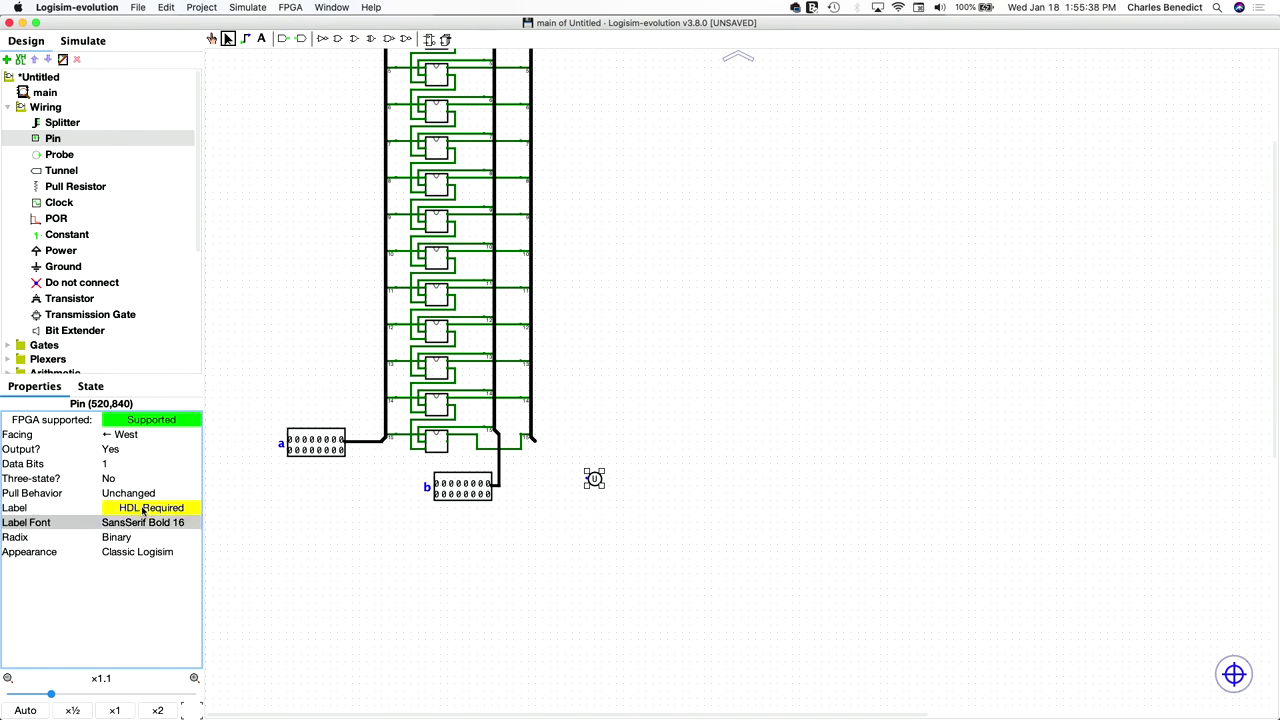
click(138, 507)
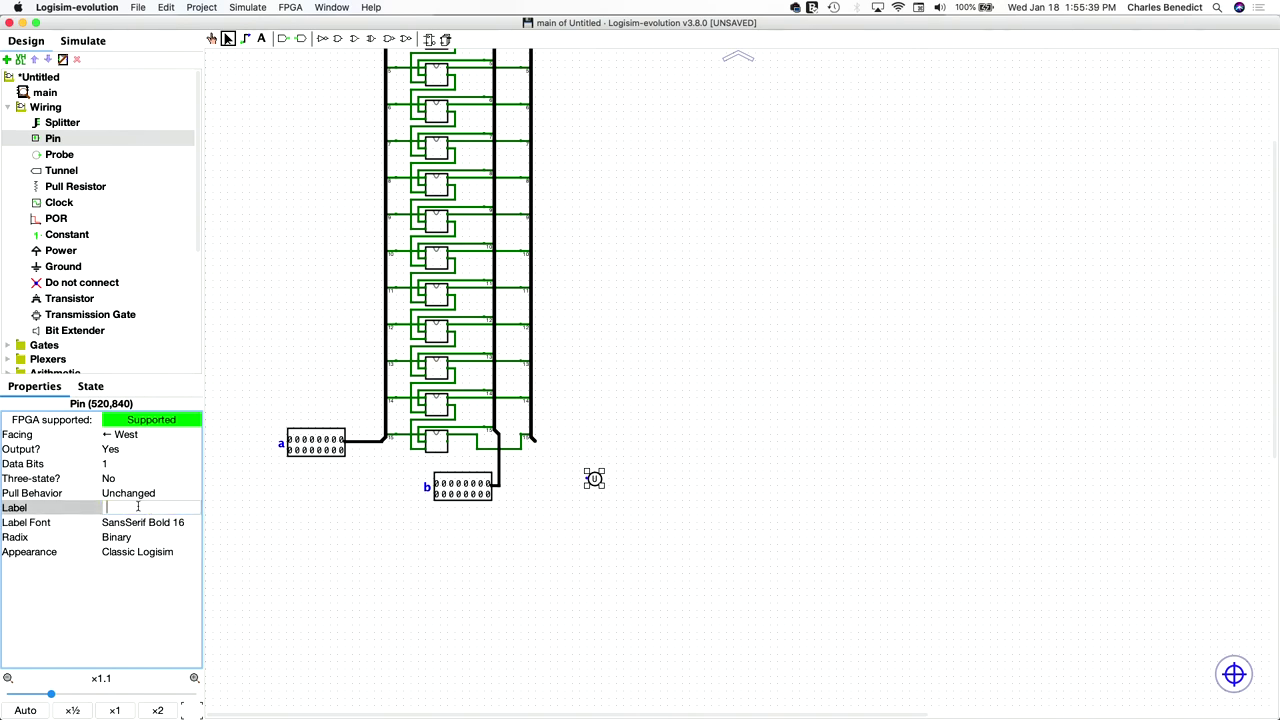
text(out)
key(Return)
click(142, 507)
text(o)
key(Return)
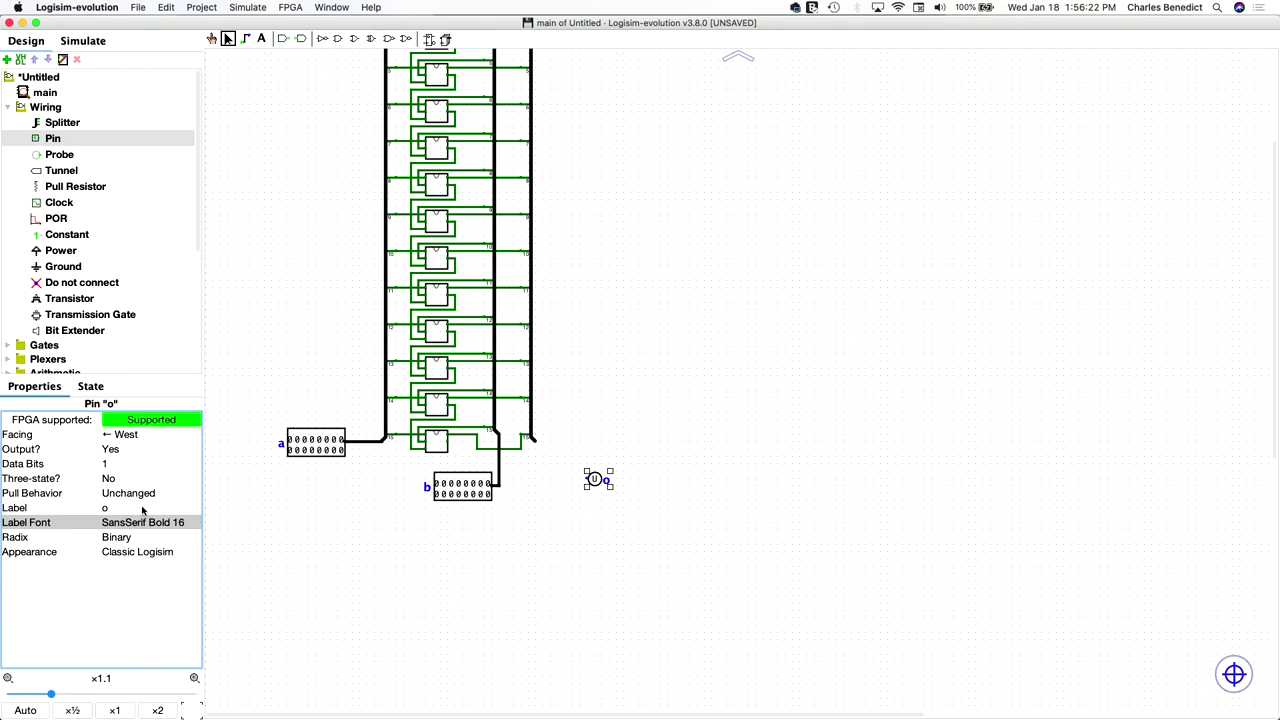
Step: Wire the sum bus to the output pin and make it 16 bits wide
drag(534, 443, 588, 480)
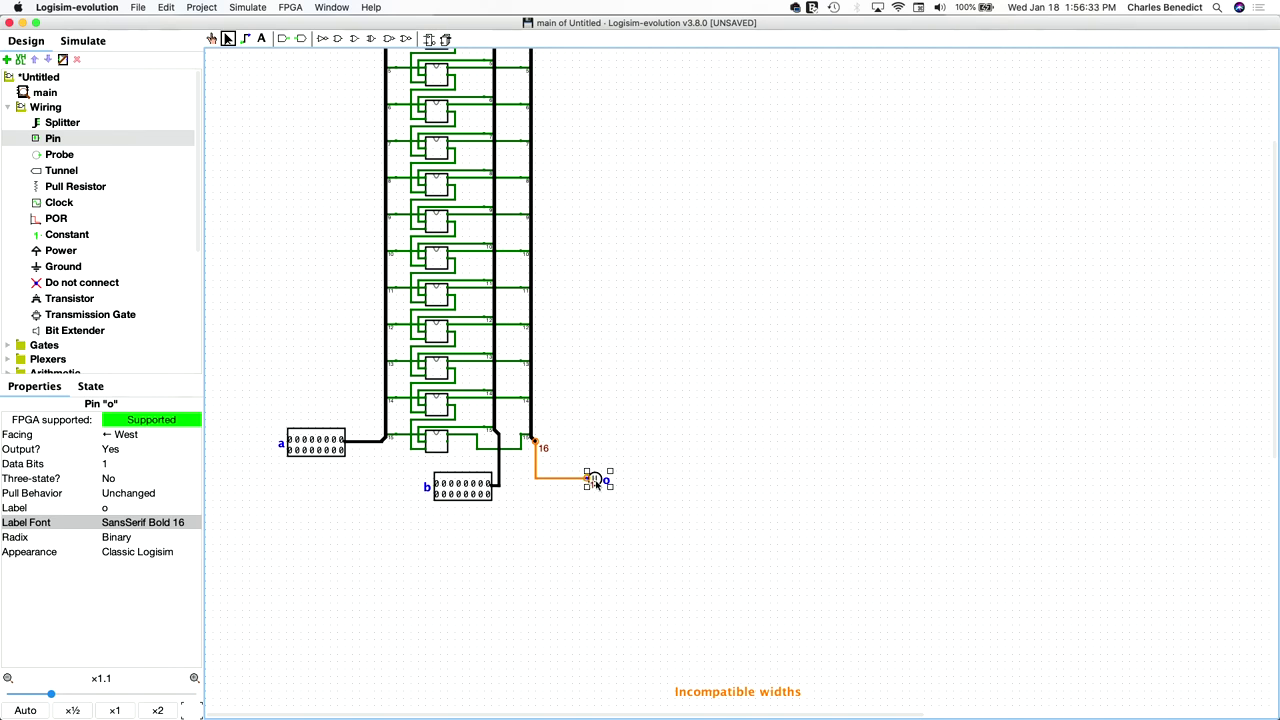
click(114, 470)
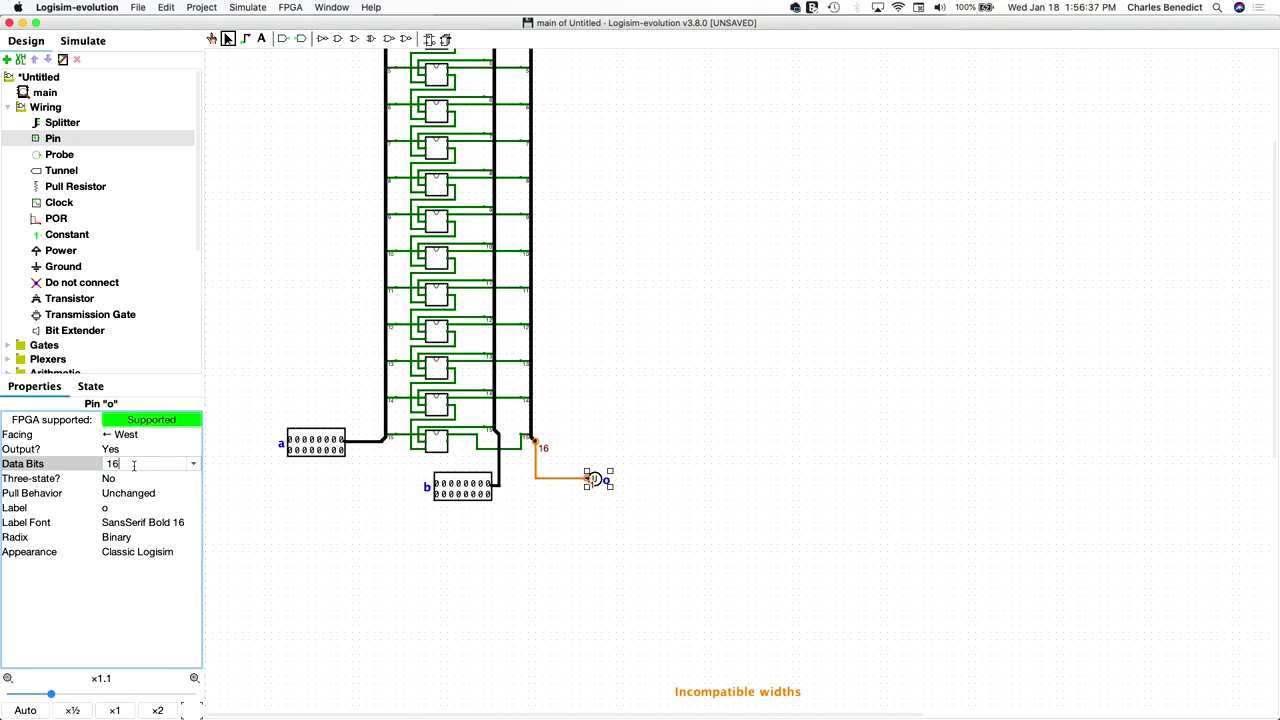
text(6)
key(Return)
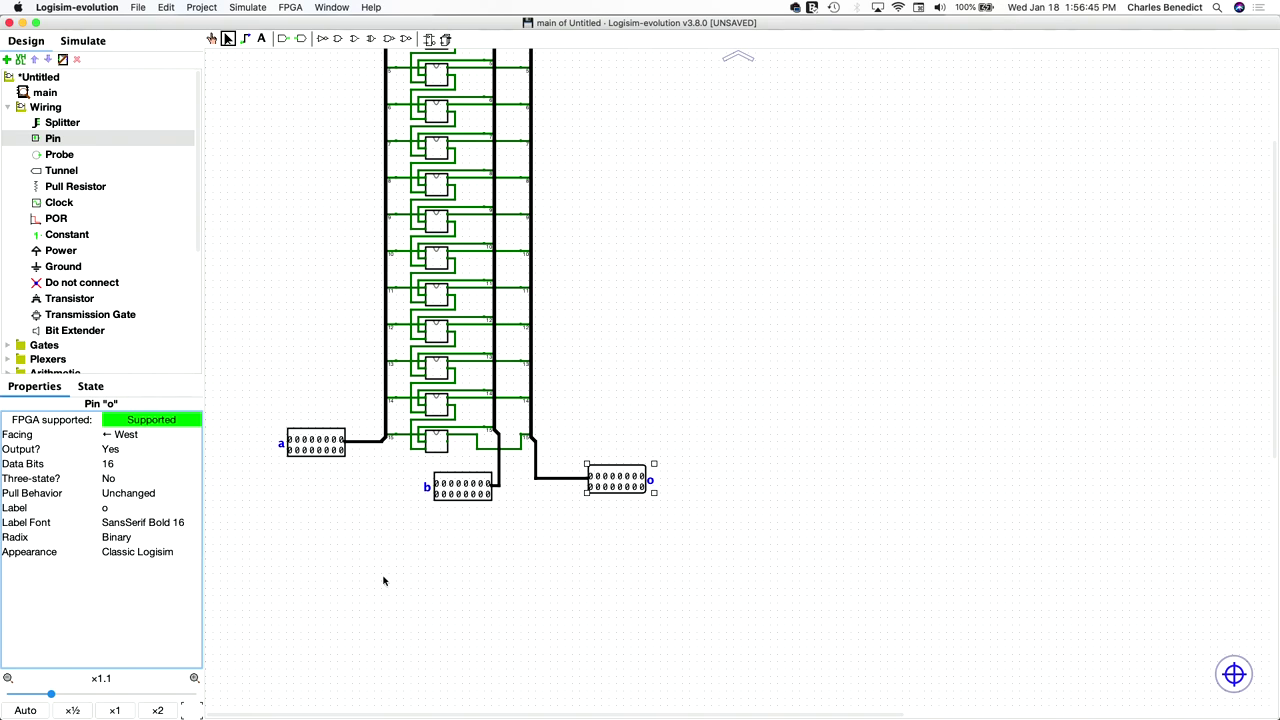
Step: Re-enter the label o on the 16-bit output pin
click(108, 507)
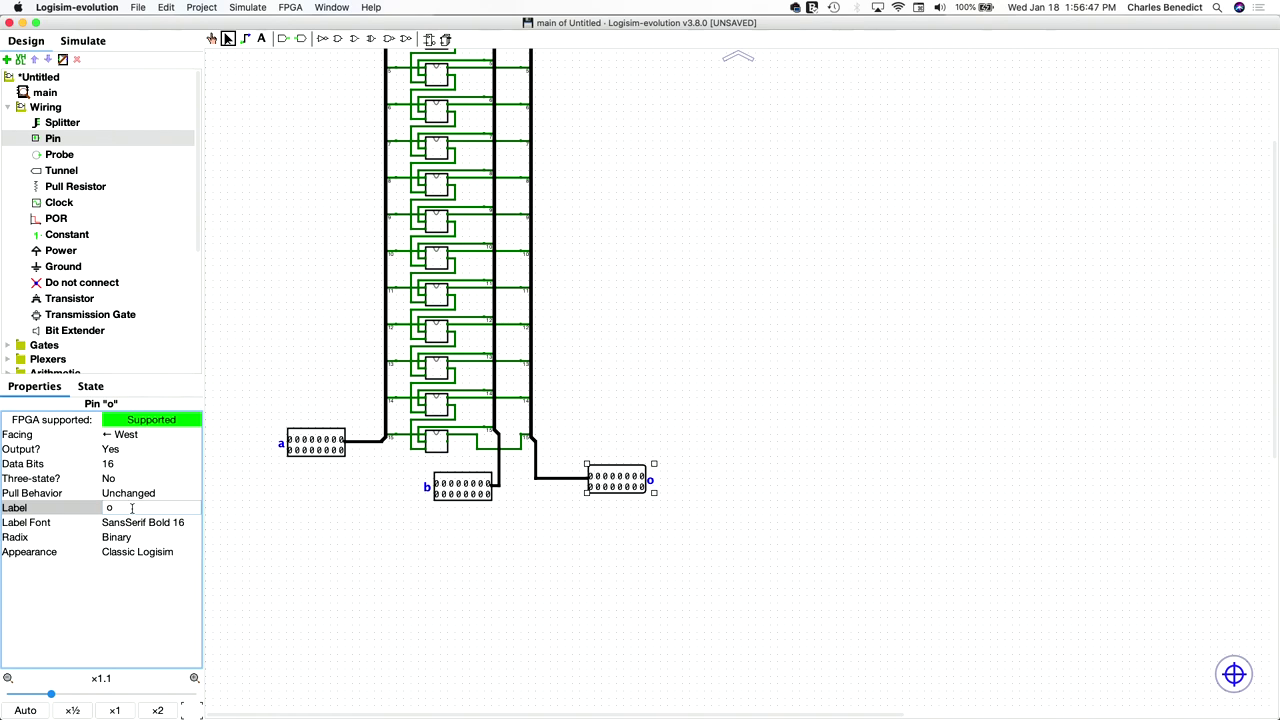
click(133, 509)
text(o)
key(Return)
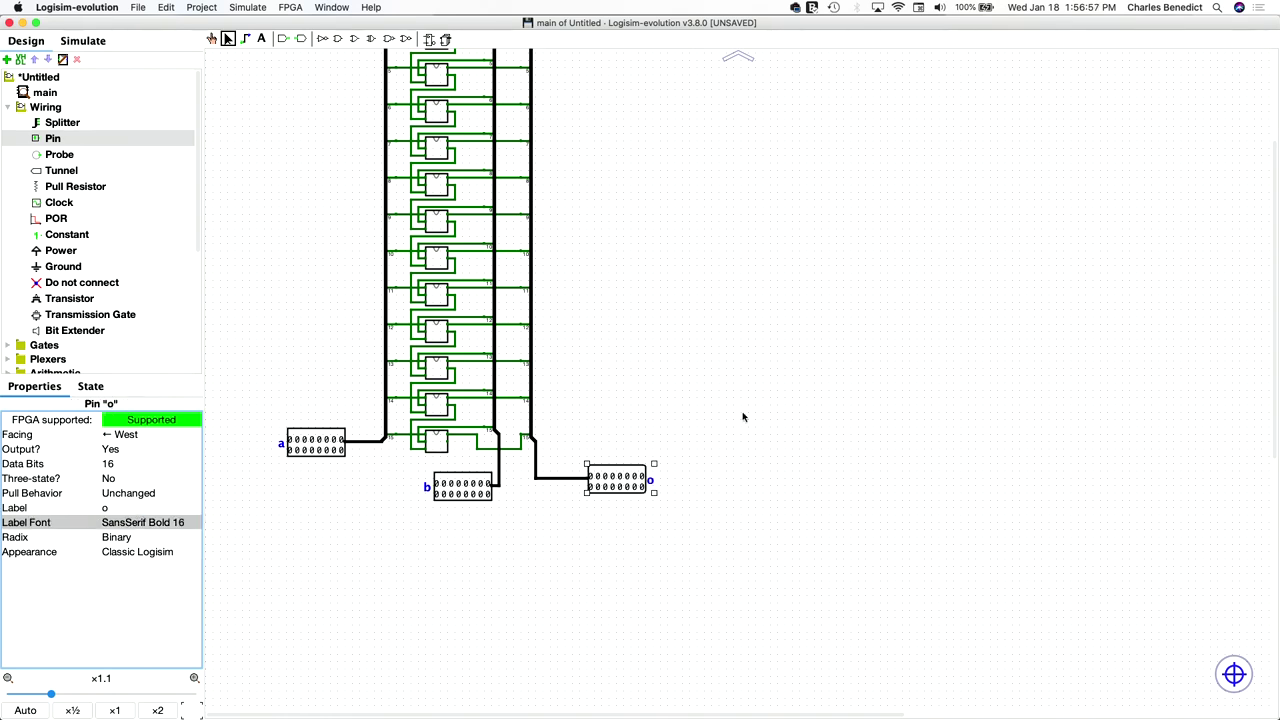
scroll(768, 408, up, 4)
Step: Change the main circuit's Circuit Name property from main to Add16
scroll(768, 408, left, 1)
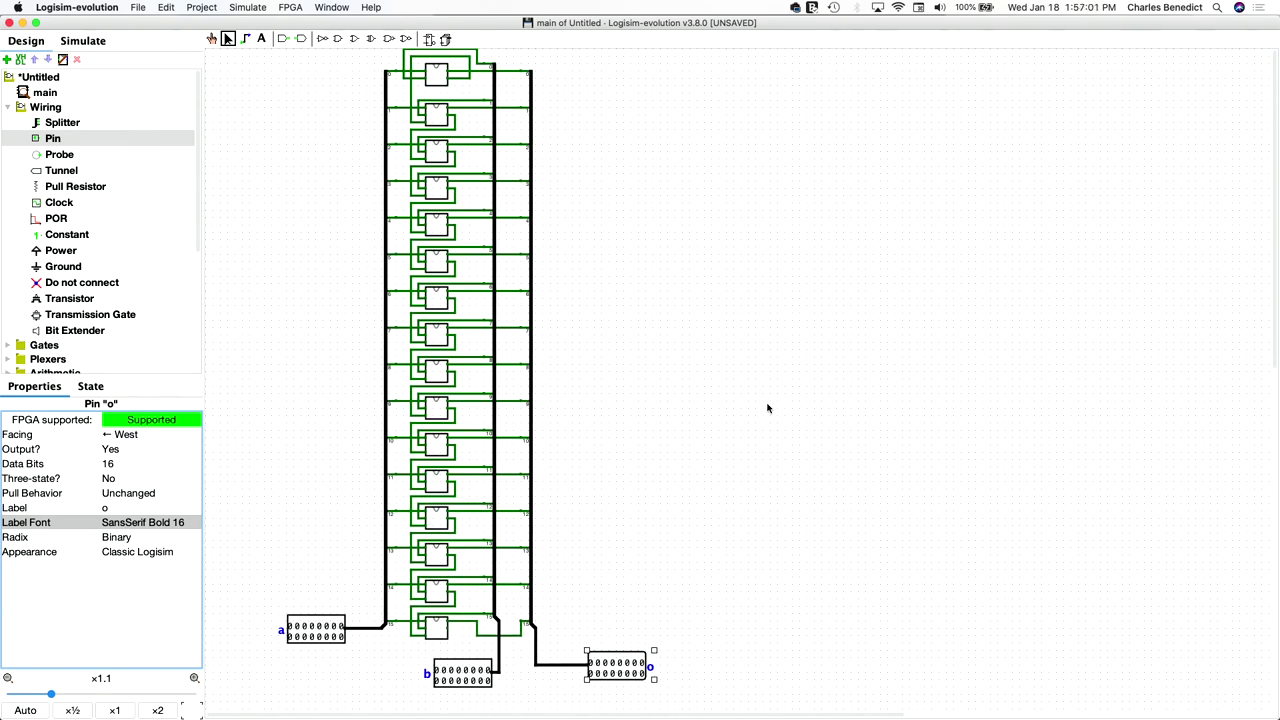
scroll(768, 408, down, 2)
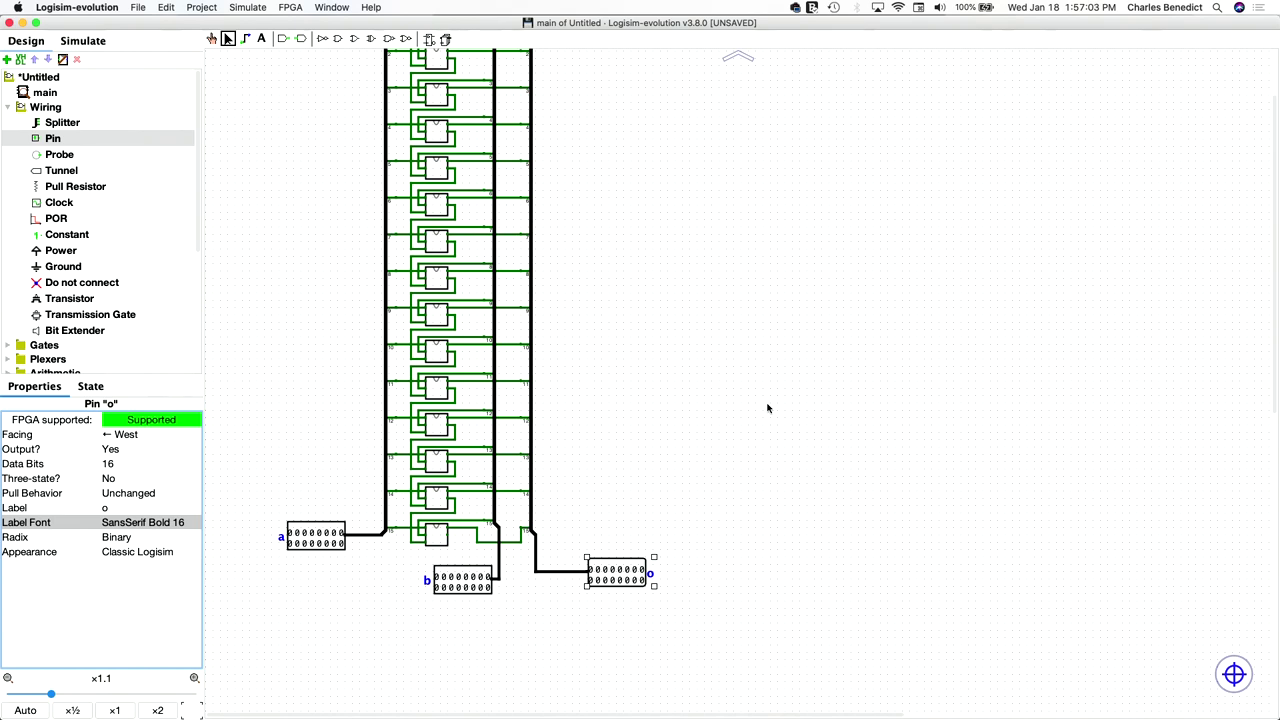
scroll(768, 408, up, 2)
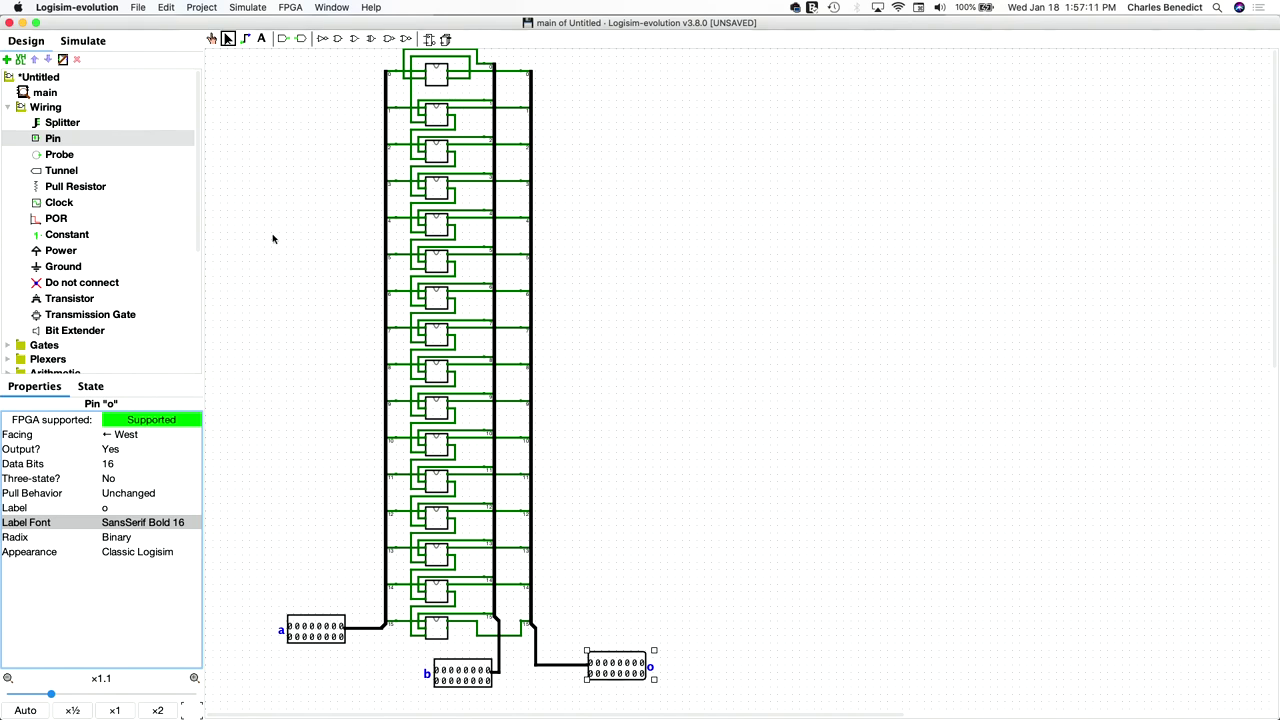
click(46, 92)
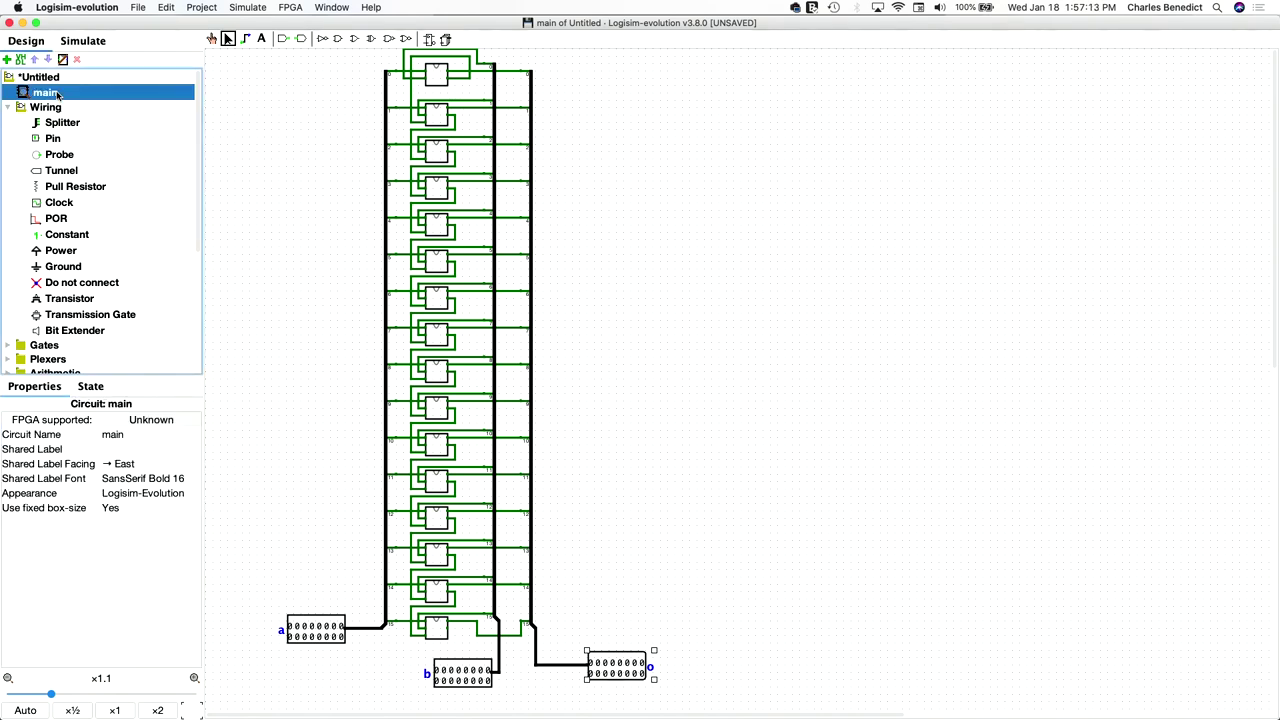
right_click(58, 95)
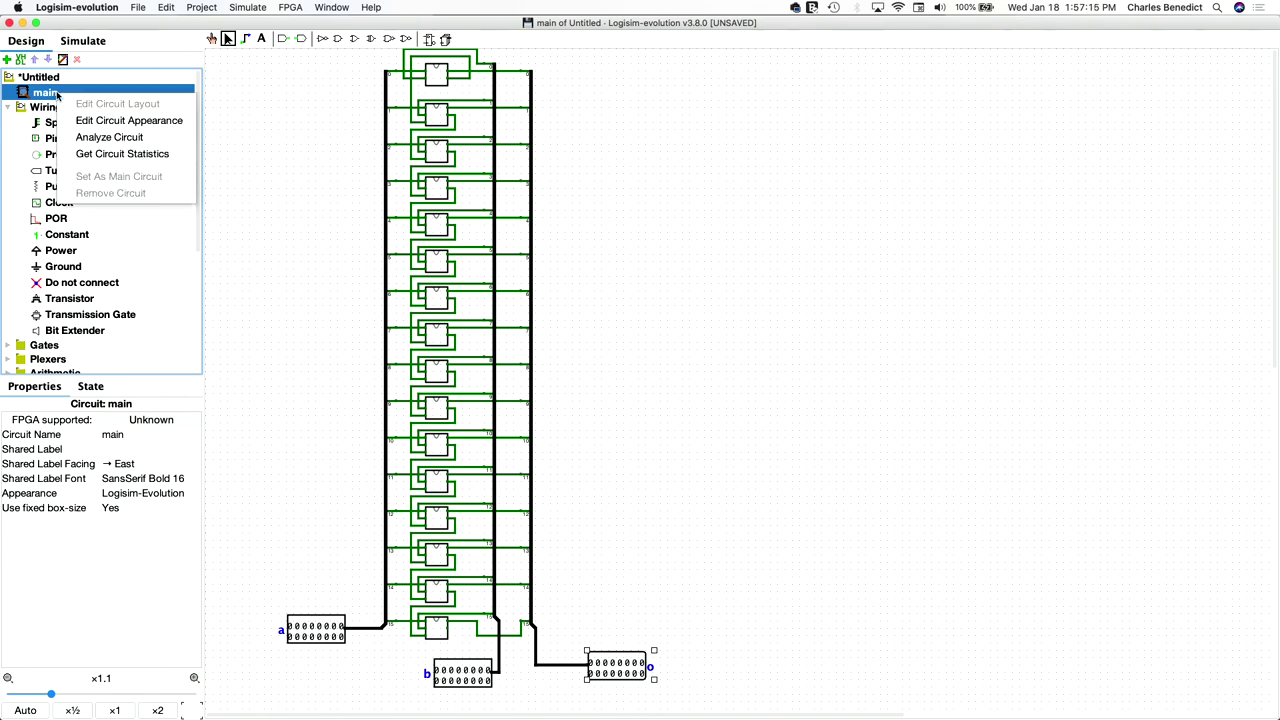
click(48, 97)
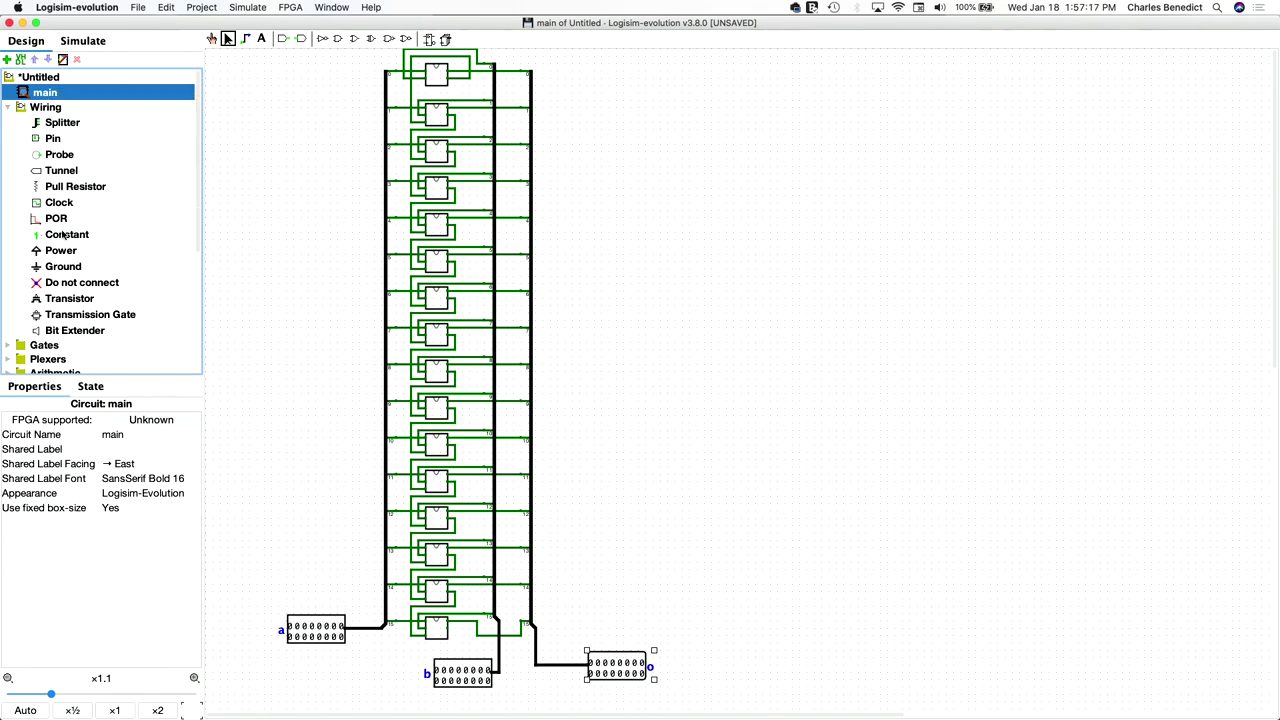
click(135, 435)
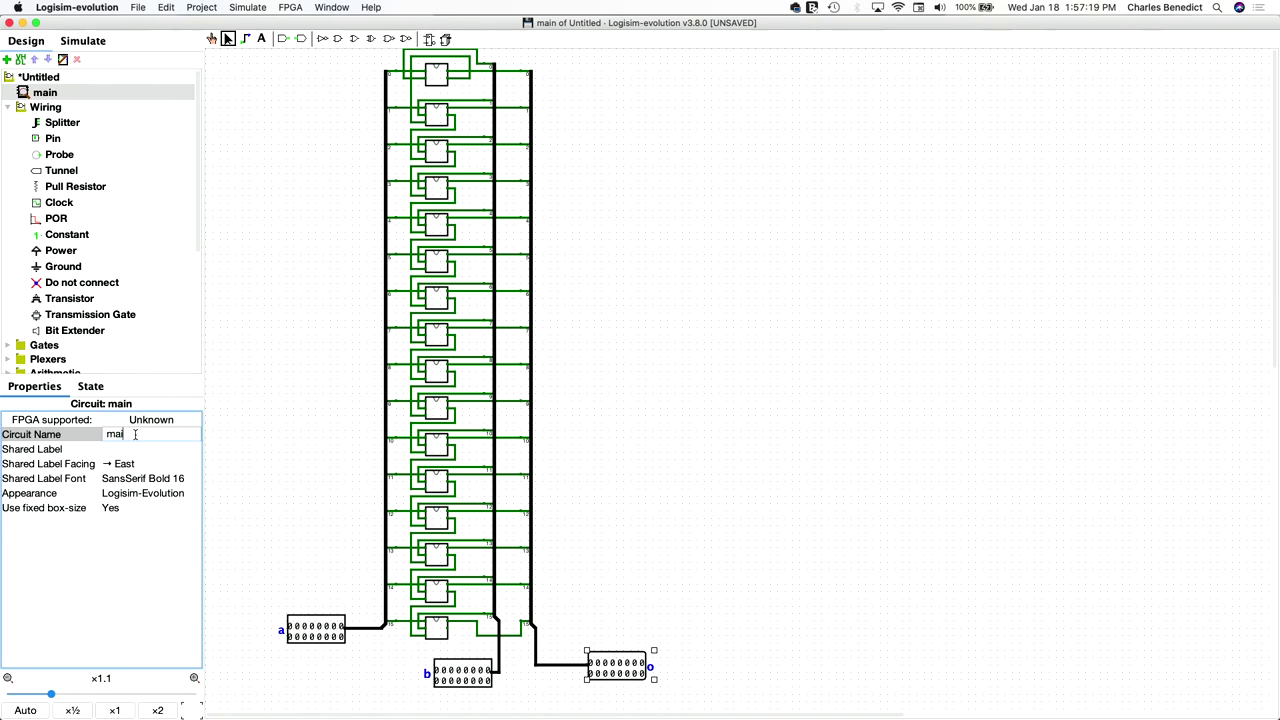
key(BackSpace)
key(BackSpace)
key(BackSpace)
text(Add16)
key(Return)
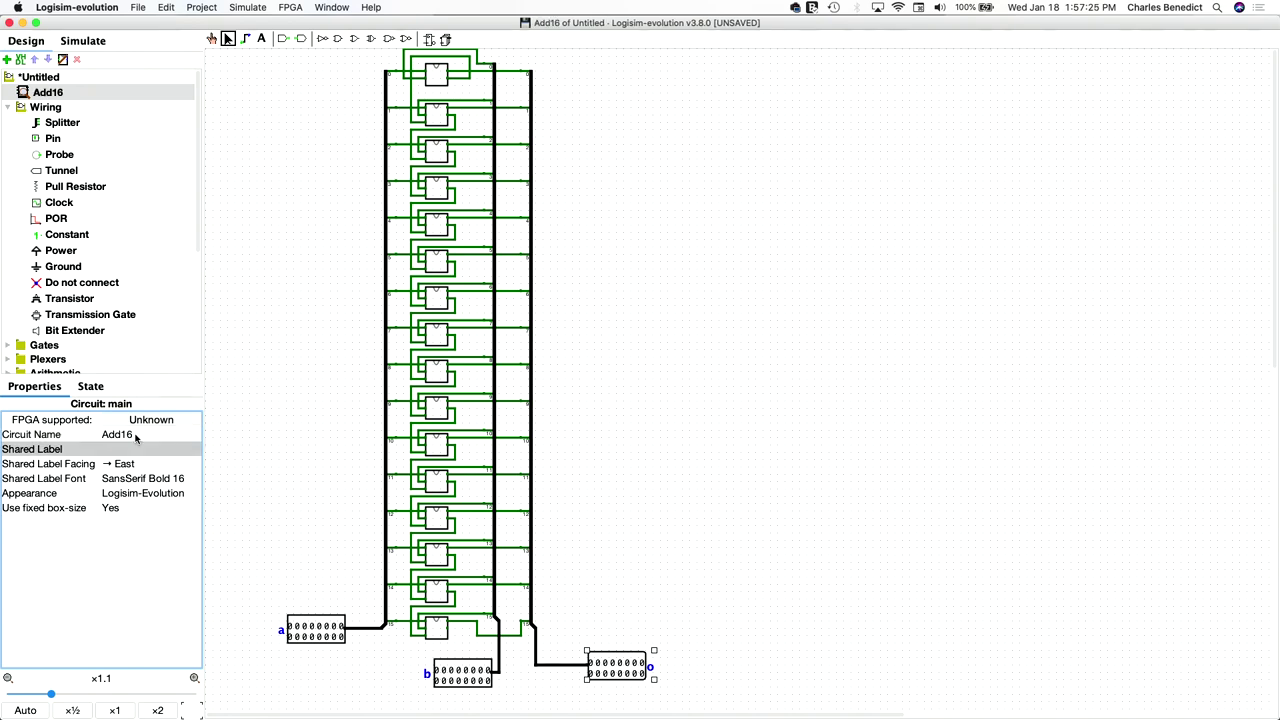
Step: Create a new circuit named Add16UI
click(7, 60)
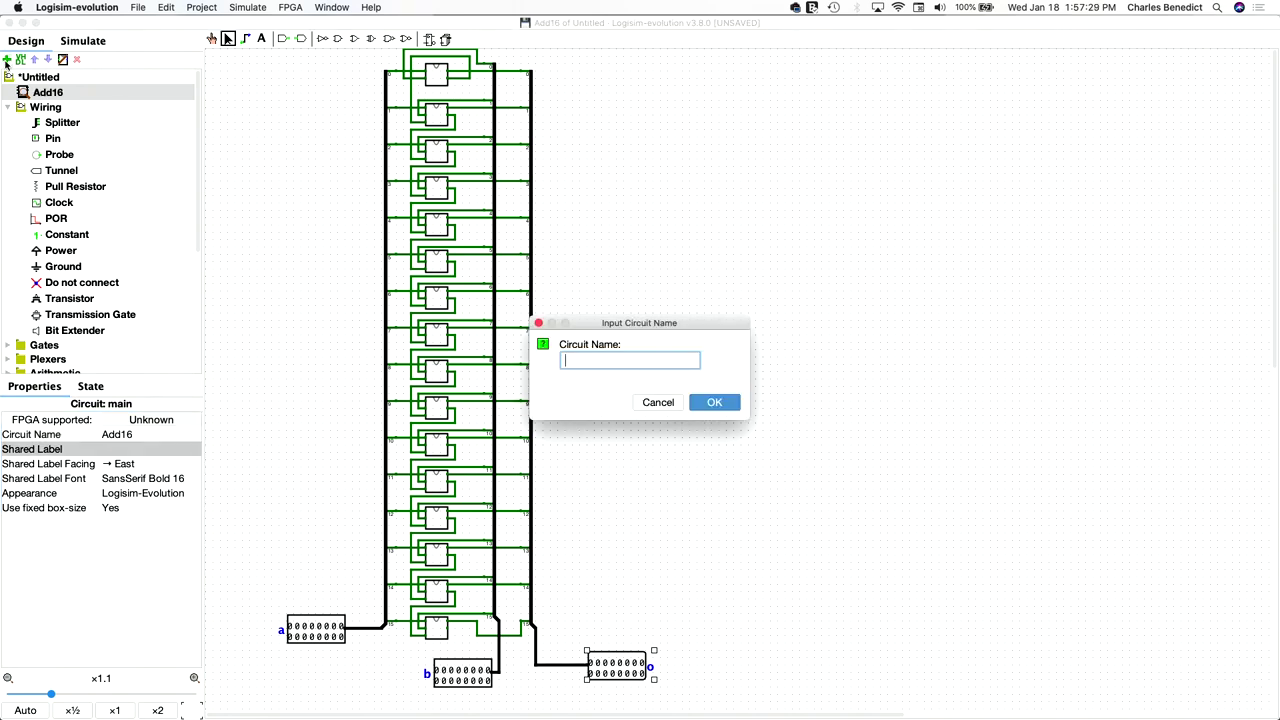
text(Add16UI)
click(712, 402)
Step: Set Add16UI as the main circuit and return to editing it
click(52, 108)
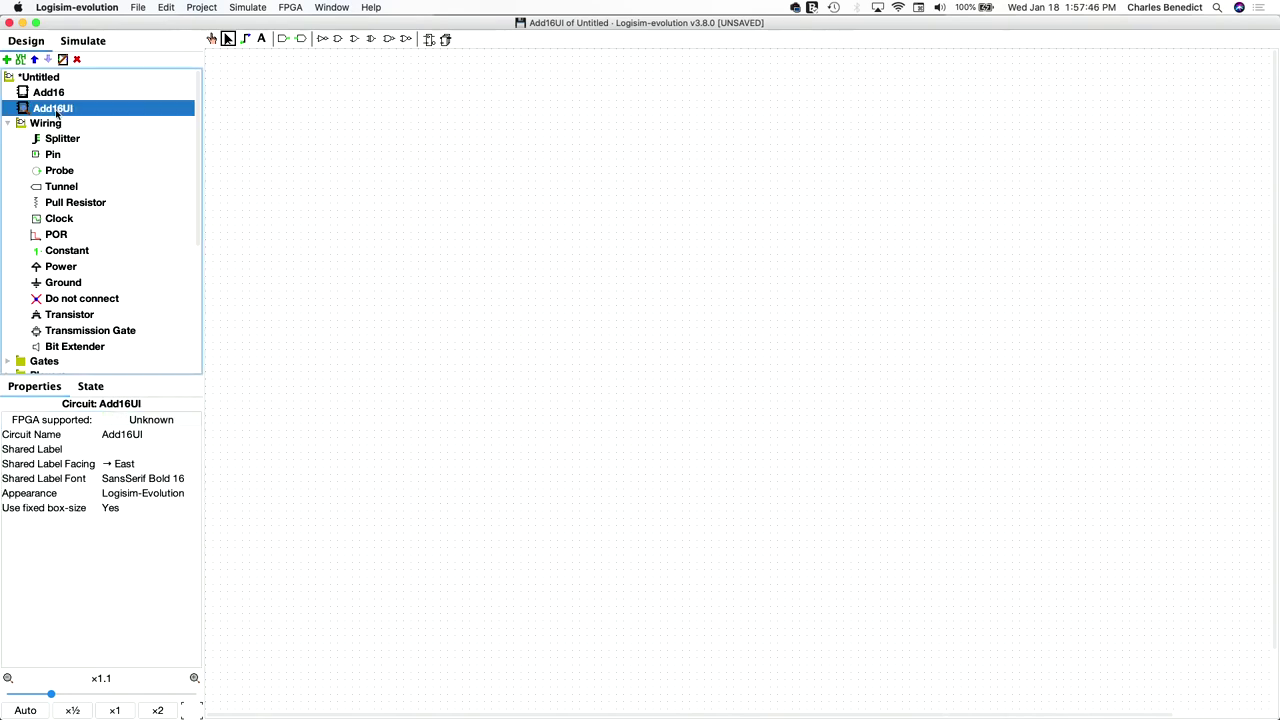
right_click(56, 111)
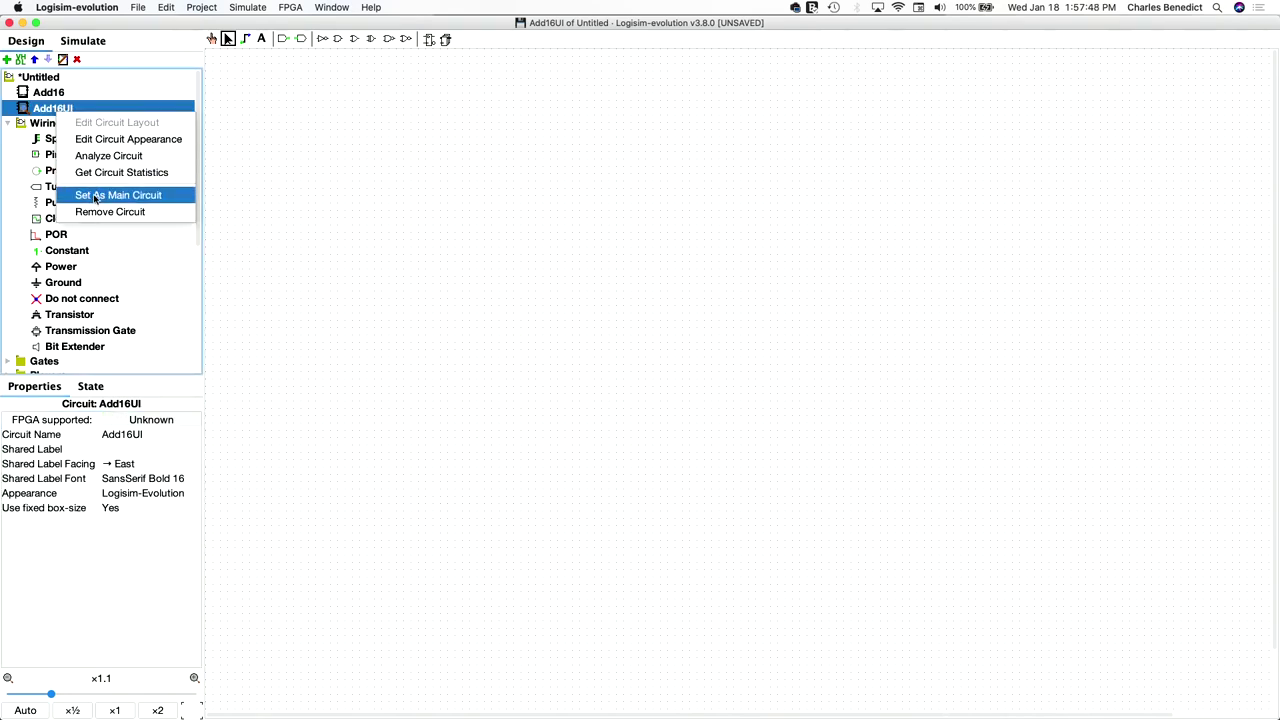
click(94, 196)
click(57, 96)
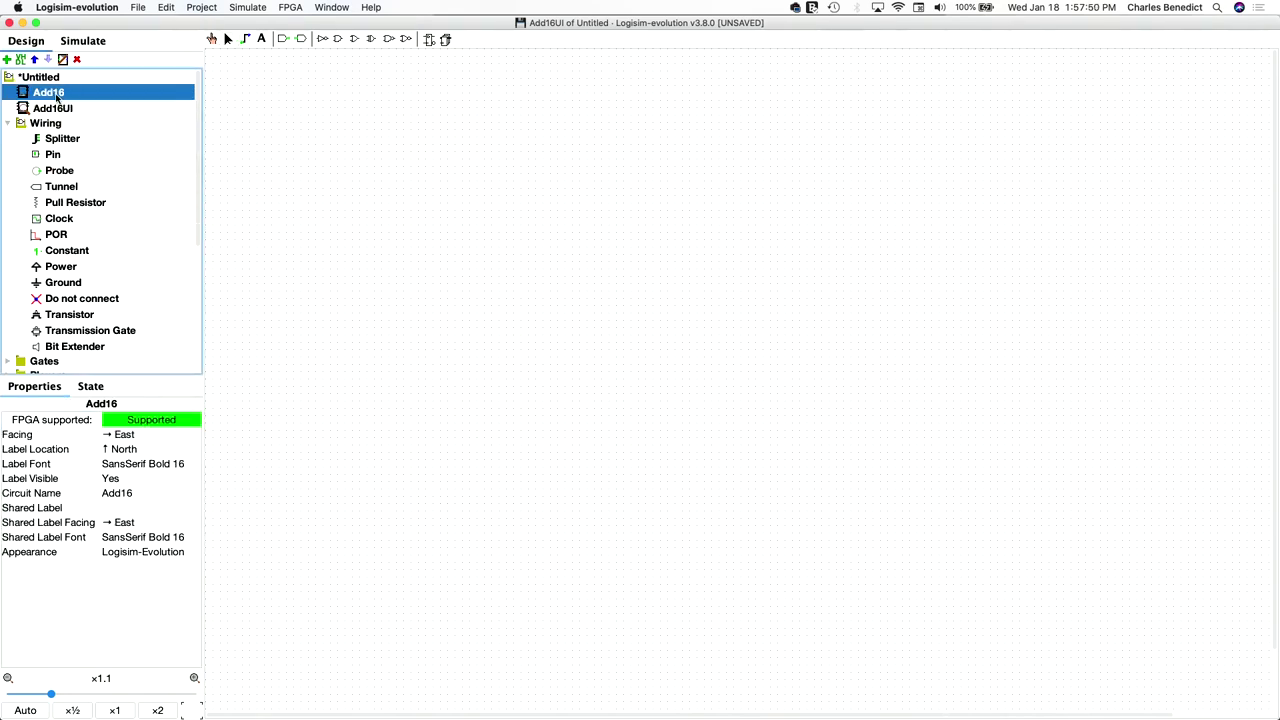
click(60, 111)
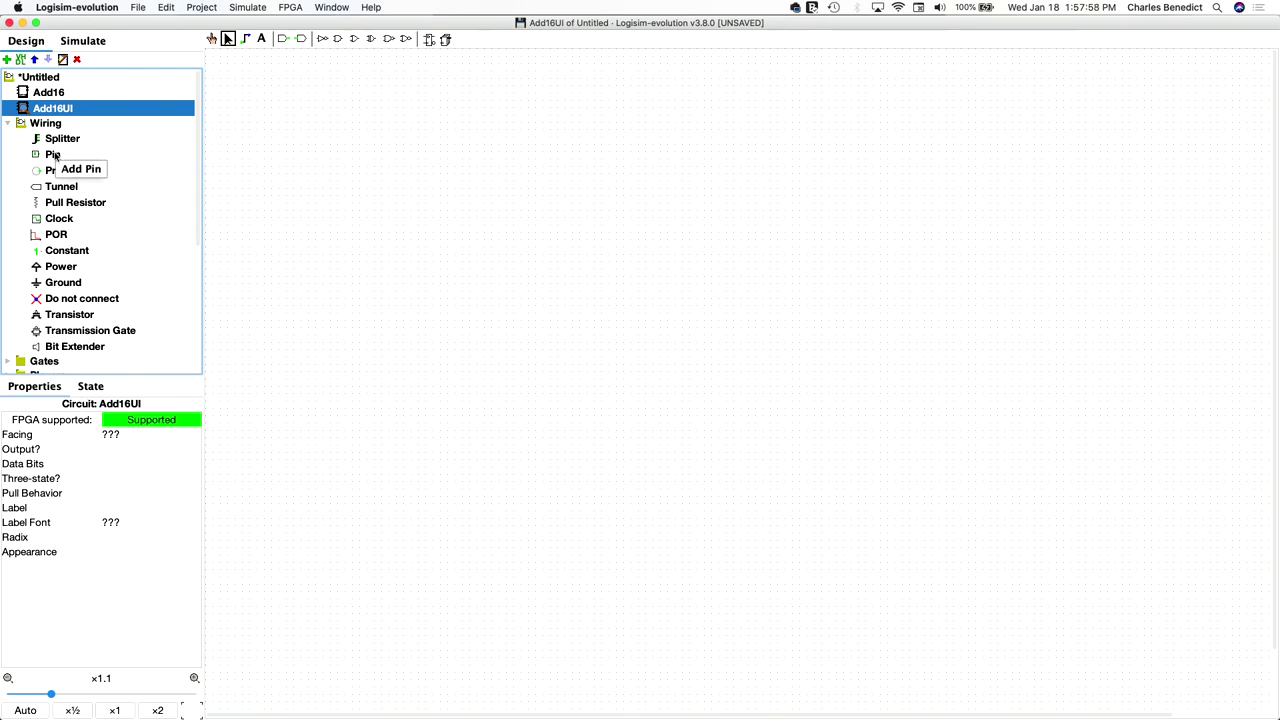
Step: Place a 16-switch DIP switch labelled a lower on the Add16UI canvas
scroll(52, 252, down, 5)
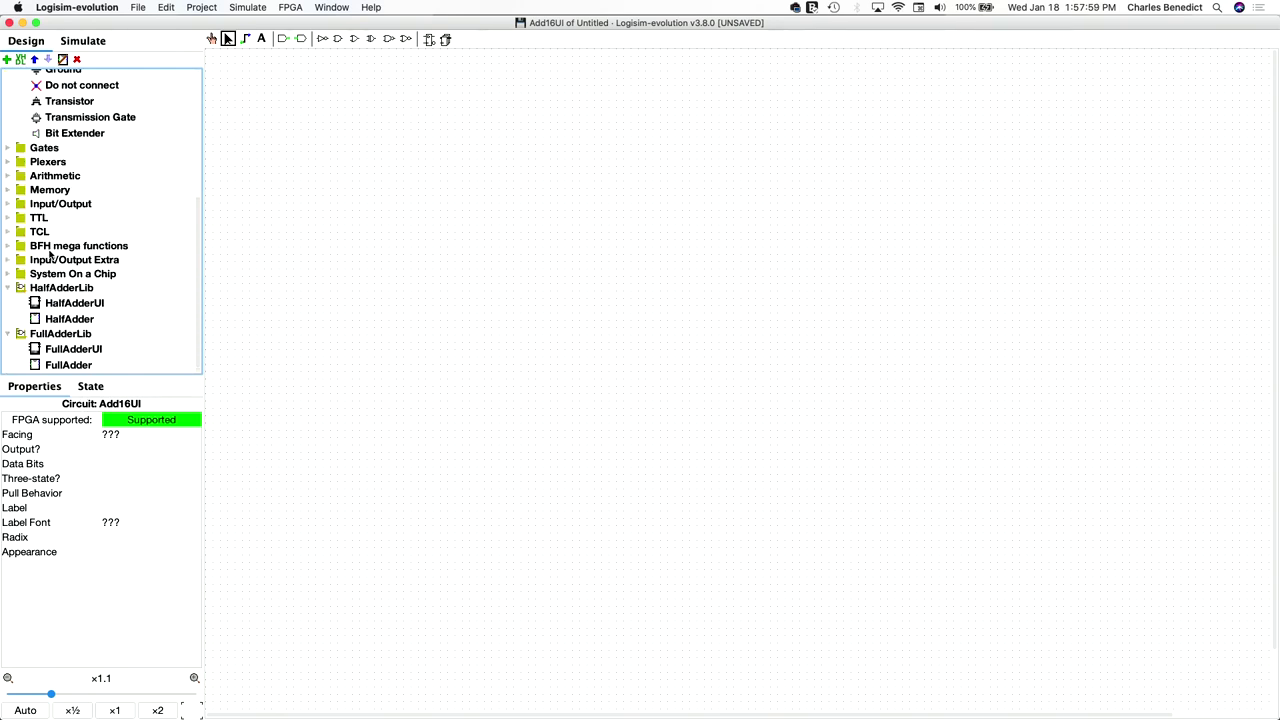
click(9, 204)
click(75, 175)
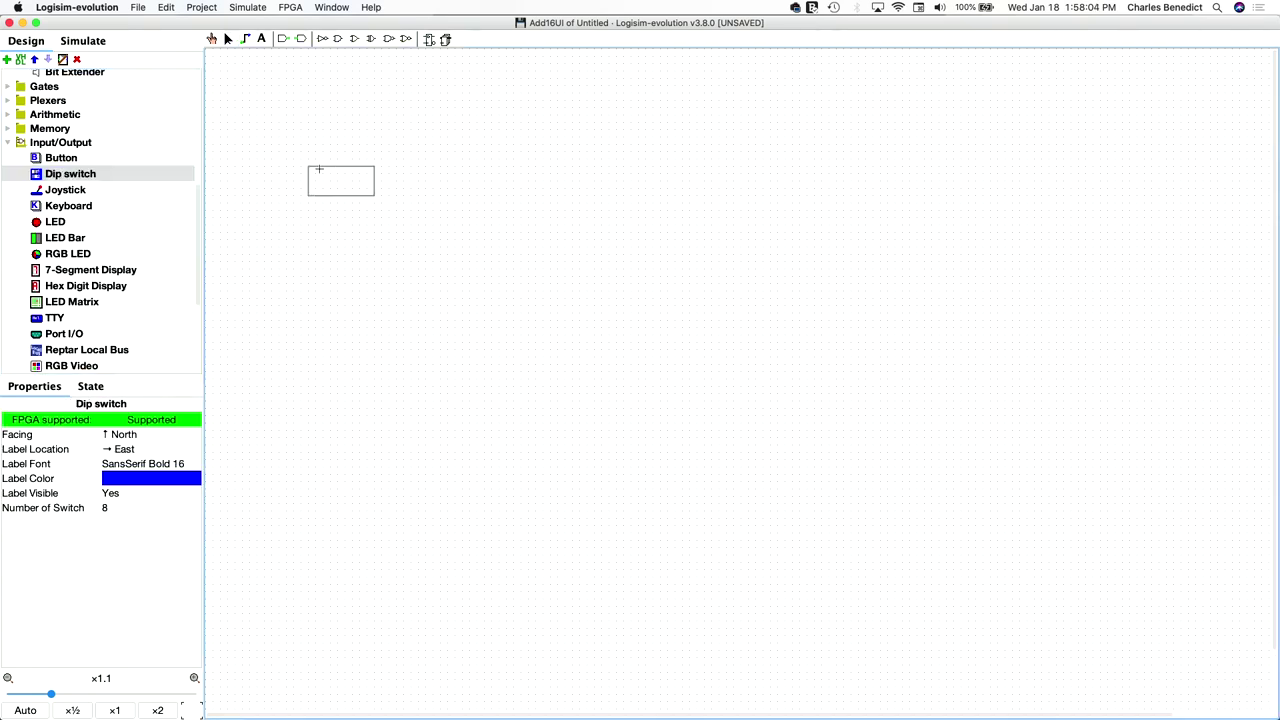
click(313, 151)
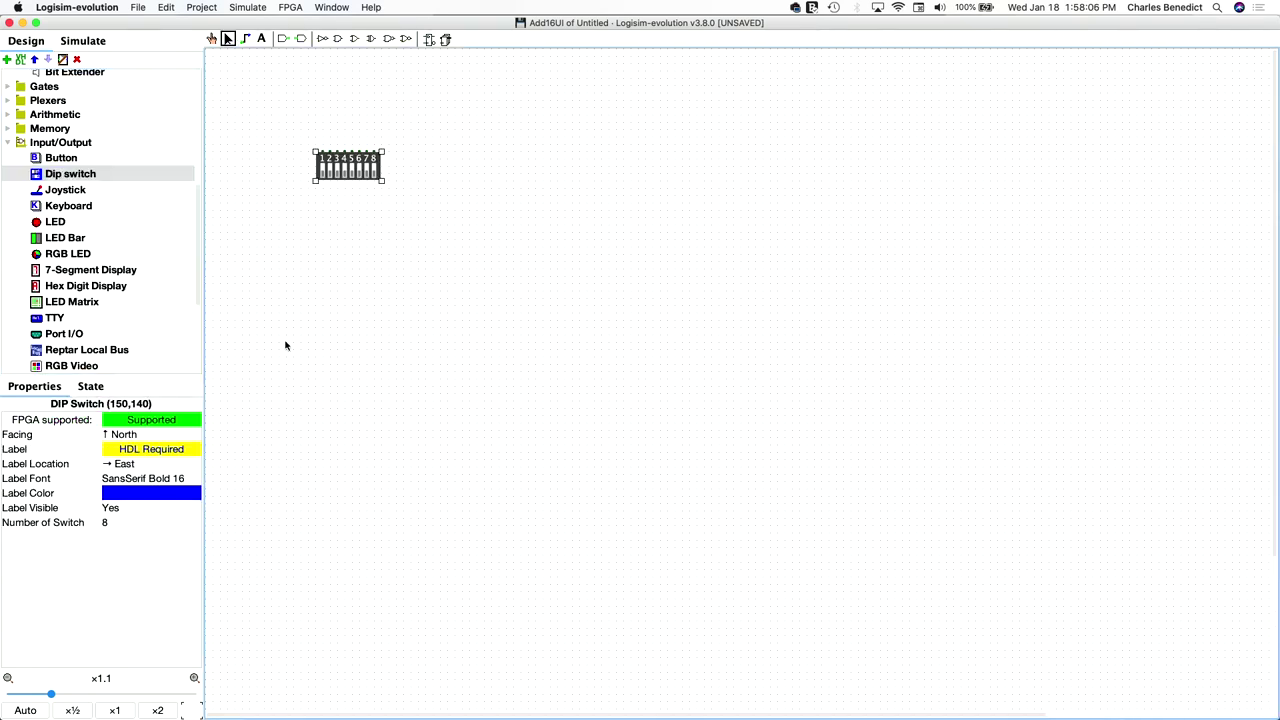
click(119, 521)
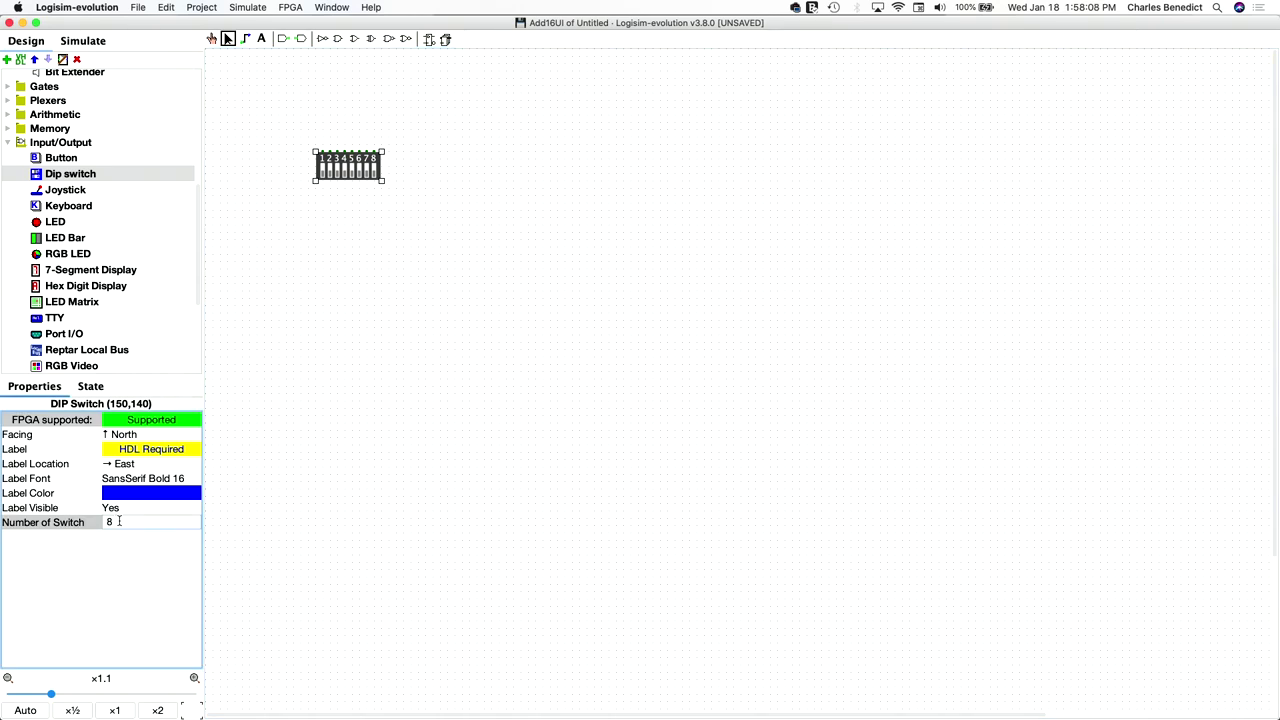
key(BackSpace)
text(16)
key(Return)
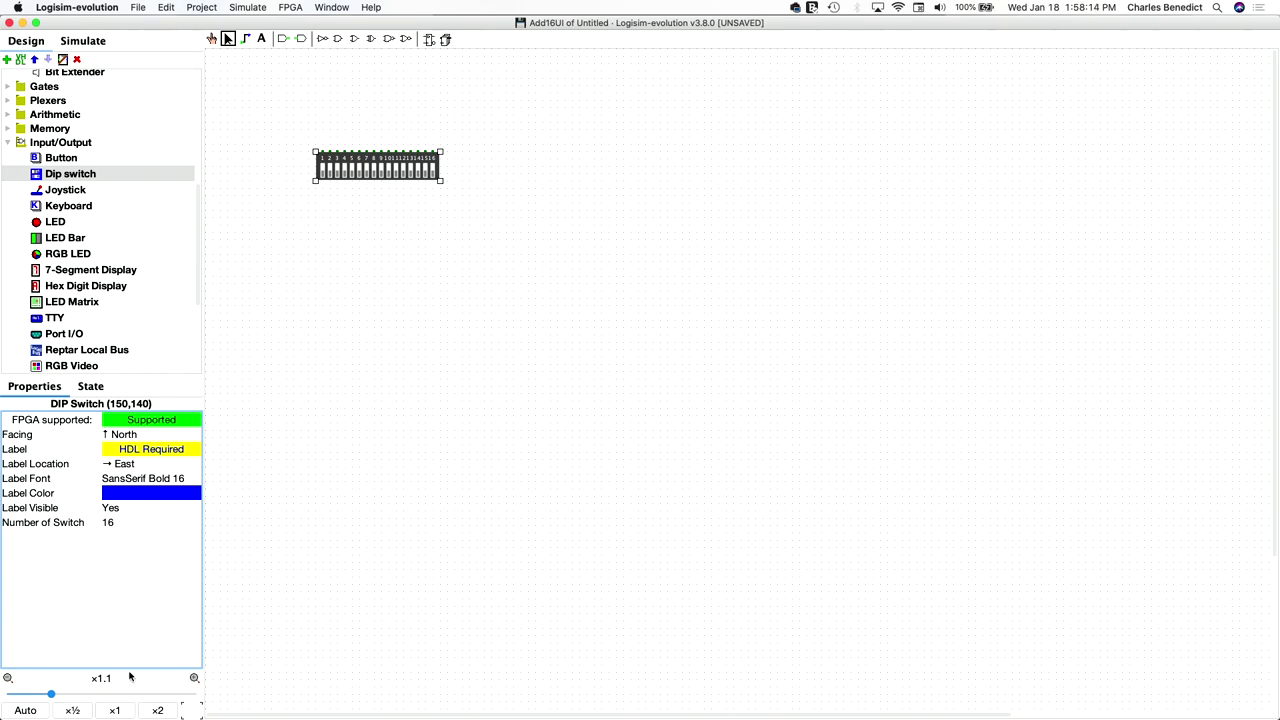
click(53, 694)
drag(55, 695, 60, 694)
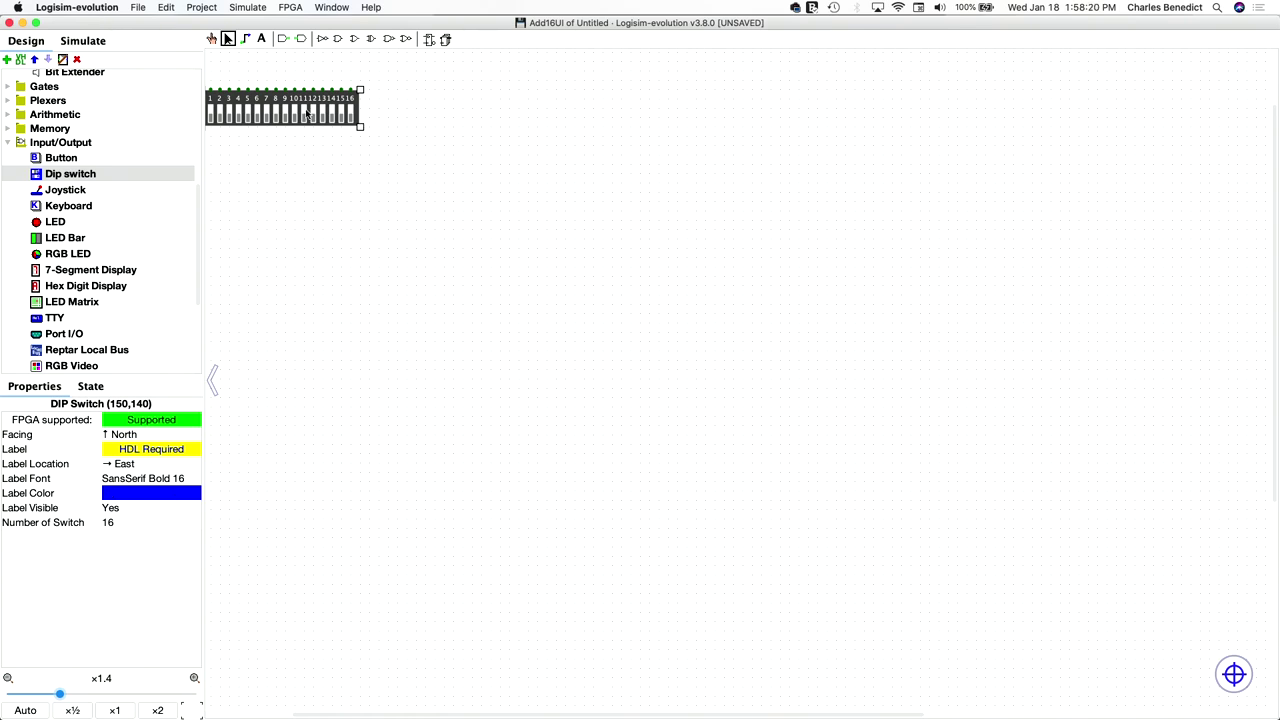
drag(307, 112, 372, 206)
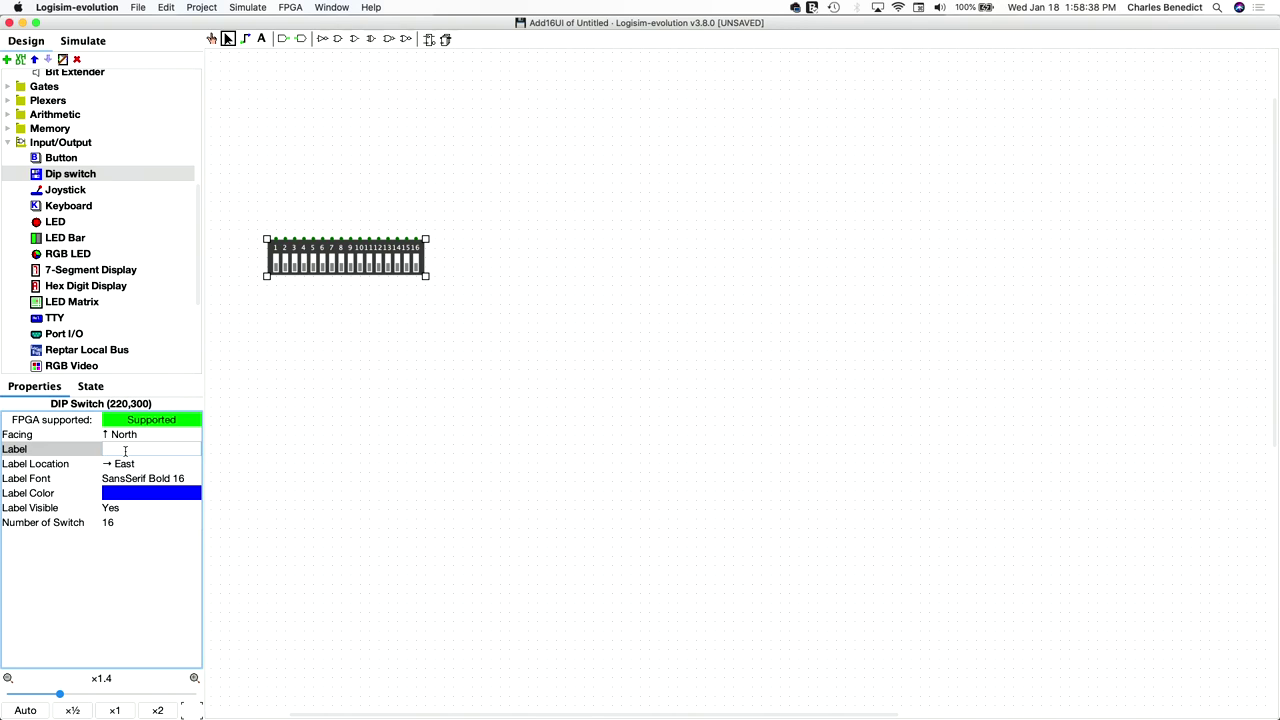
key(Return)
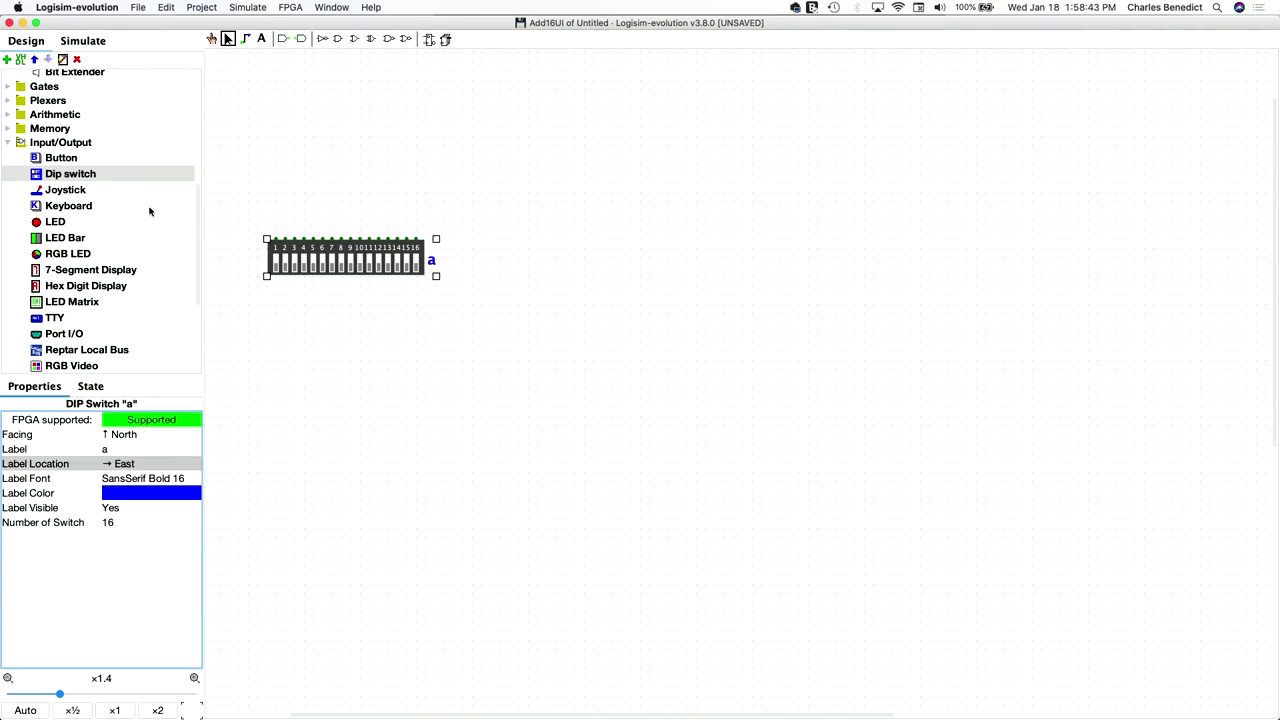
Step: Add a second 16-switch DIP switch labelled b directly under switch a
click(104, 175)
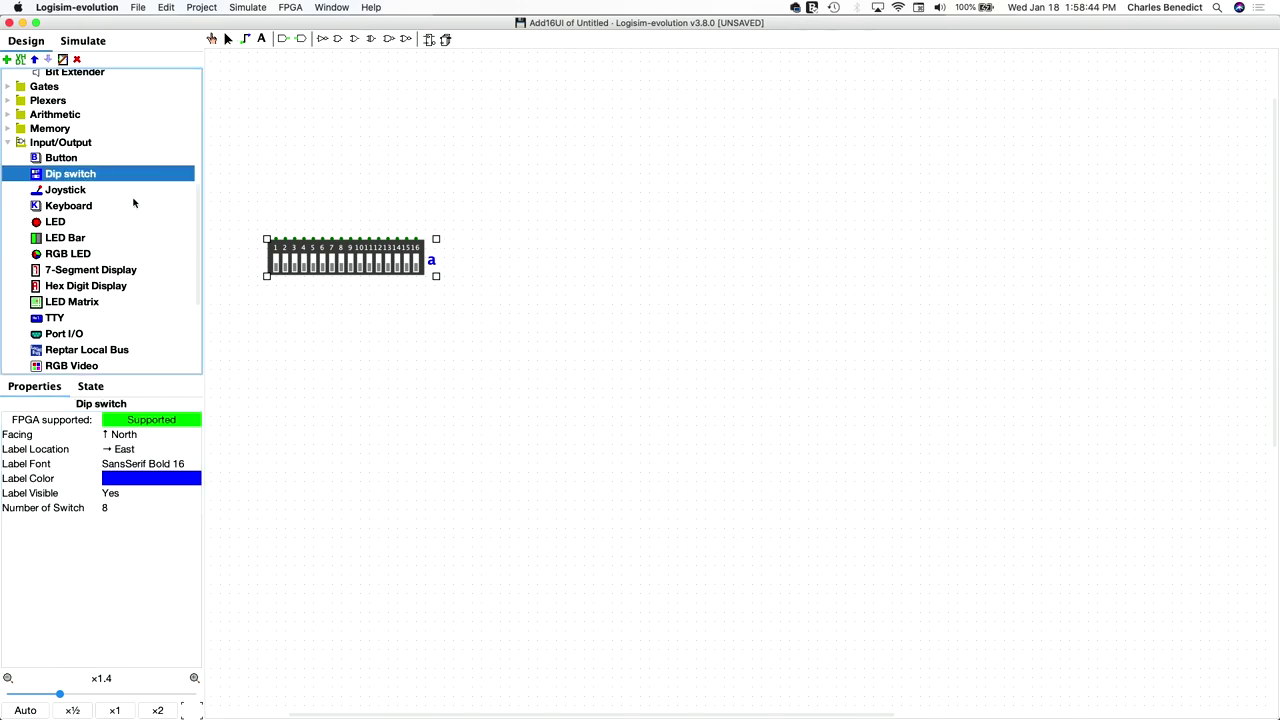
click(279, 342)
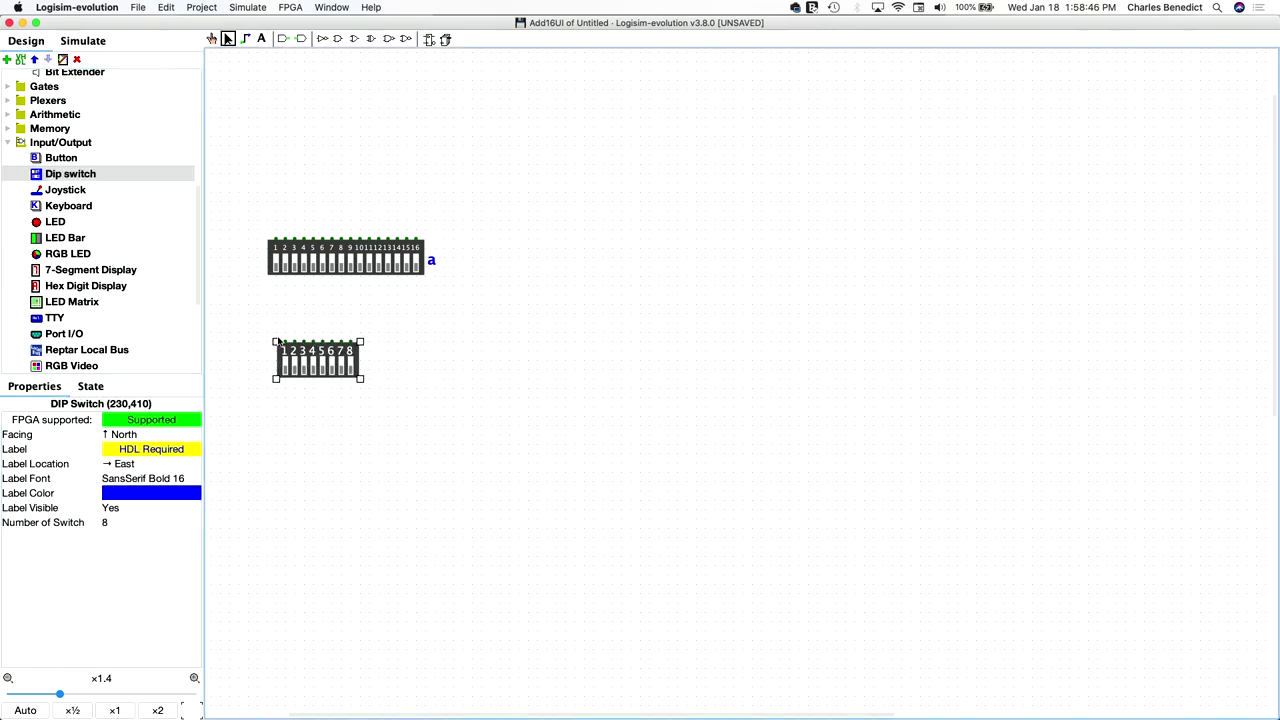
click(120, 521)
key(BackSpace)
text(16)
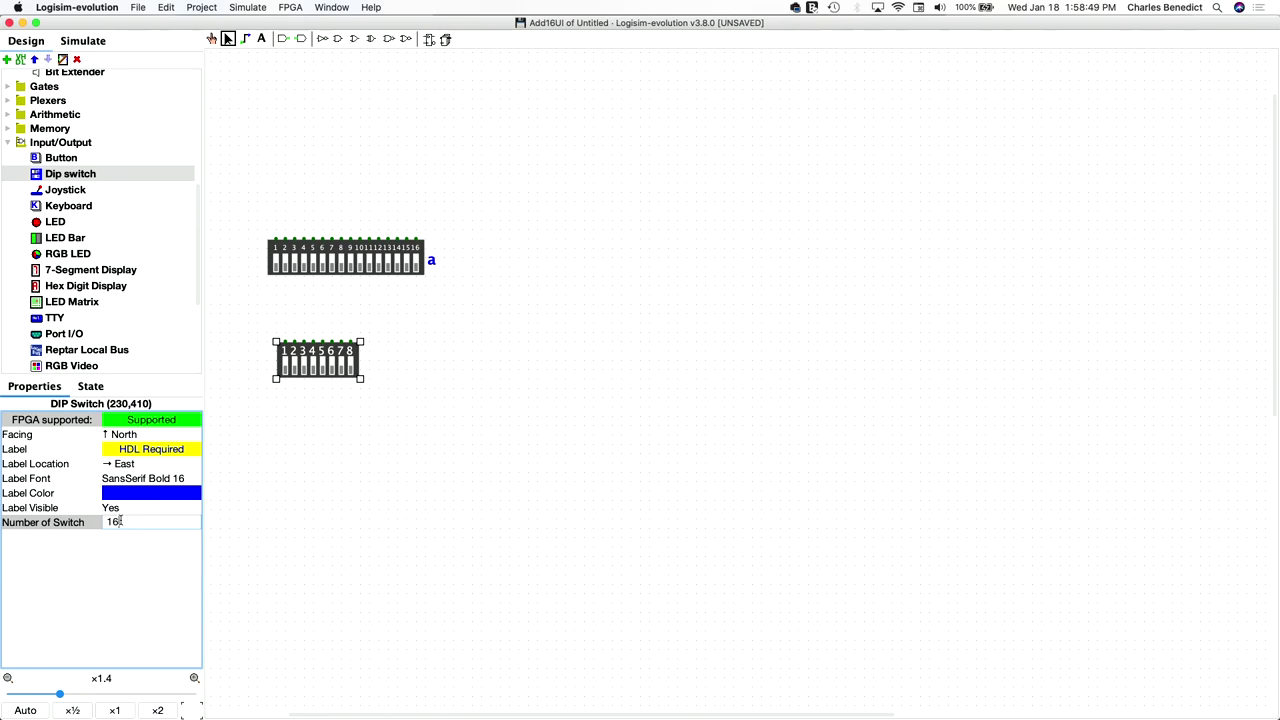
key(Return)
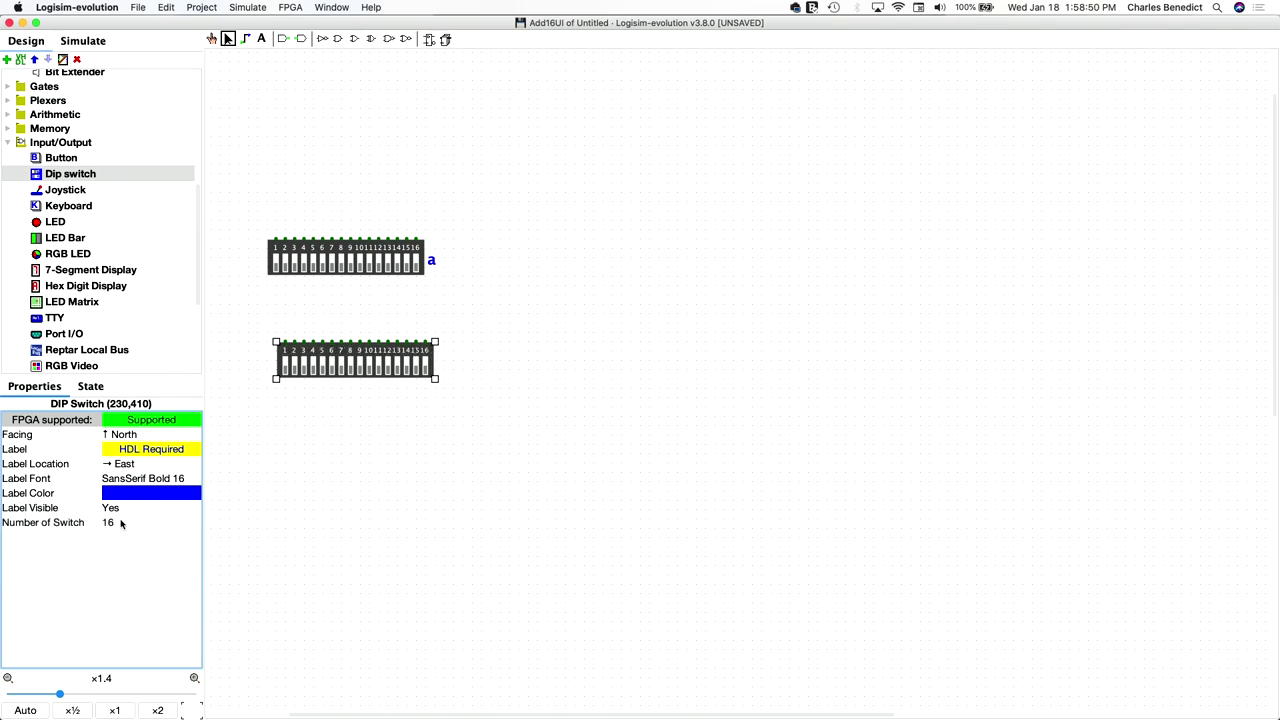
click(136, 451)
text(b)
key(Return)
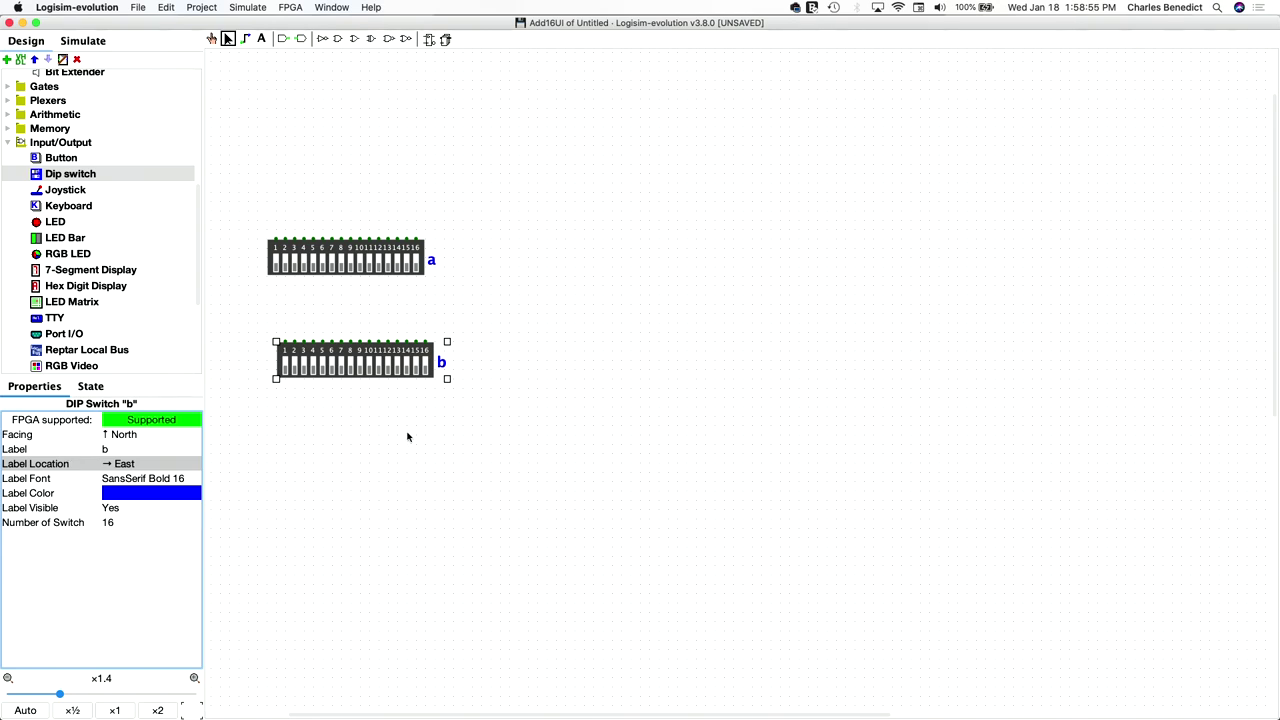
drag(359, 364, 349, 362)
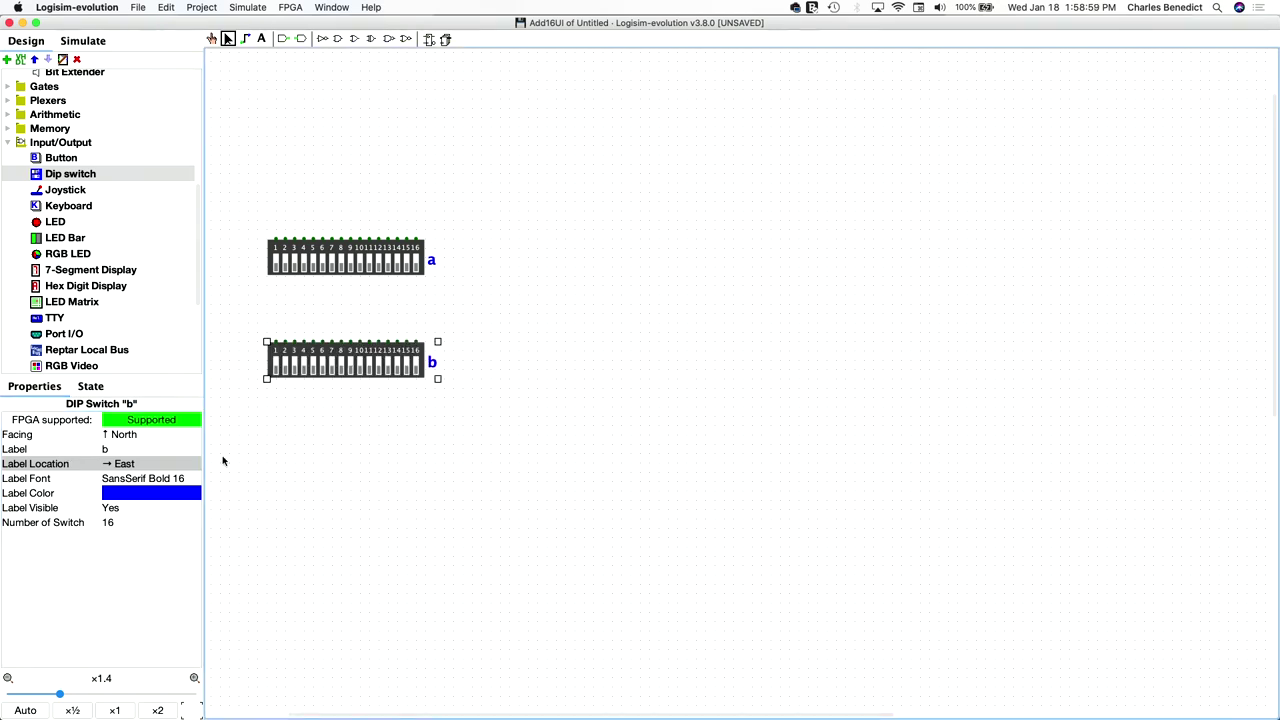
click(345, 258)
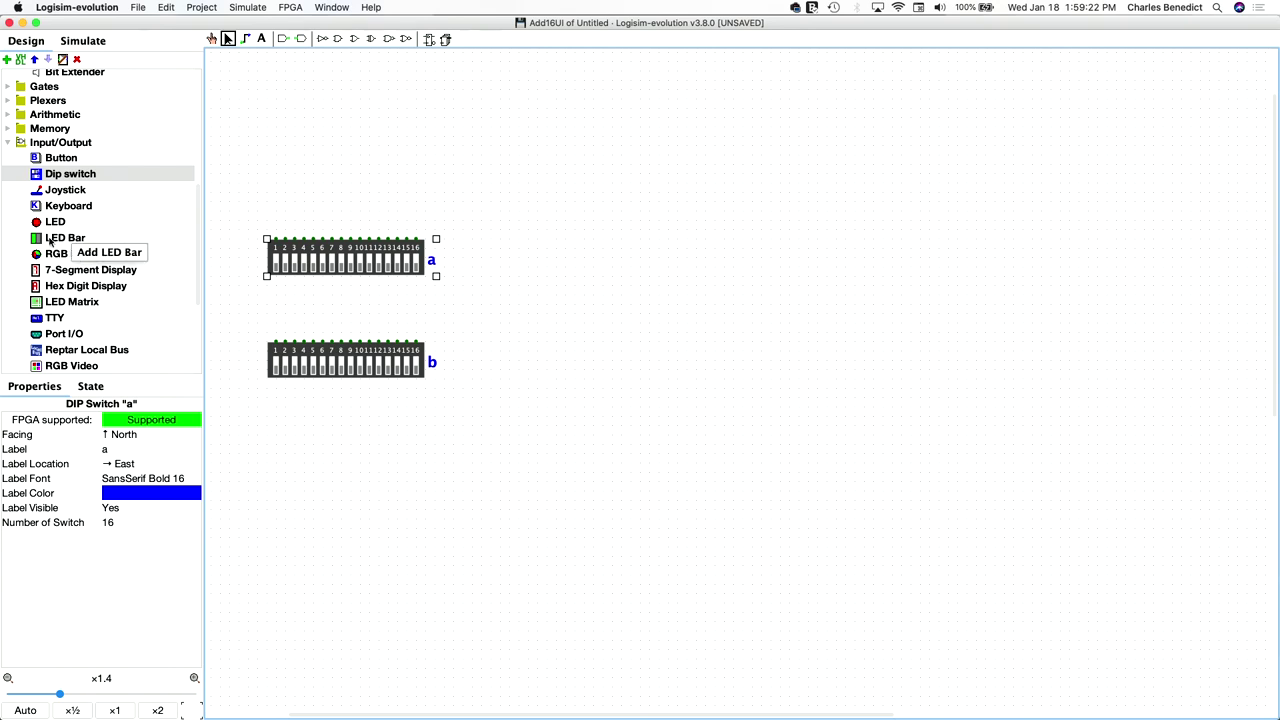
Step: Place an LED bar right of the switches with 16 segments and label o
click(50, 239)
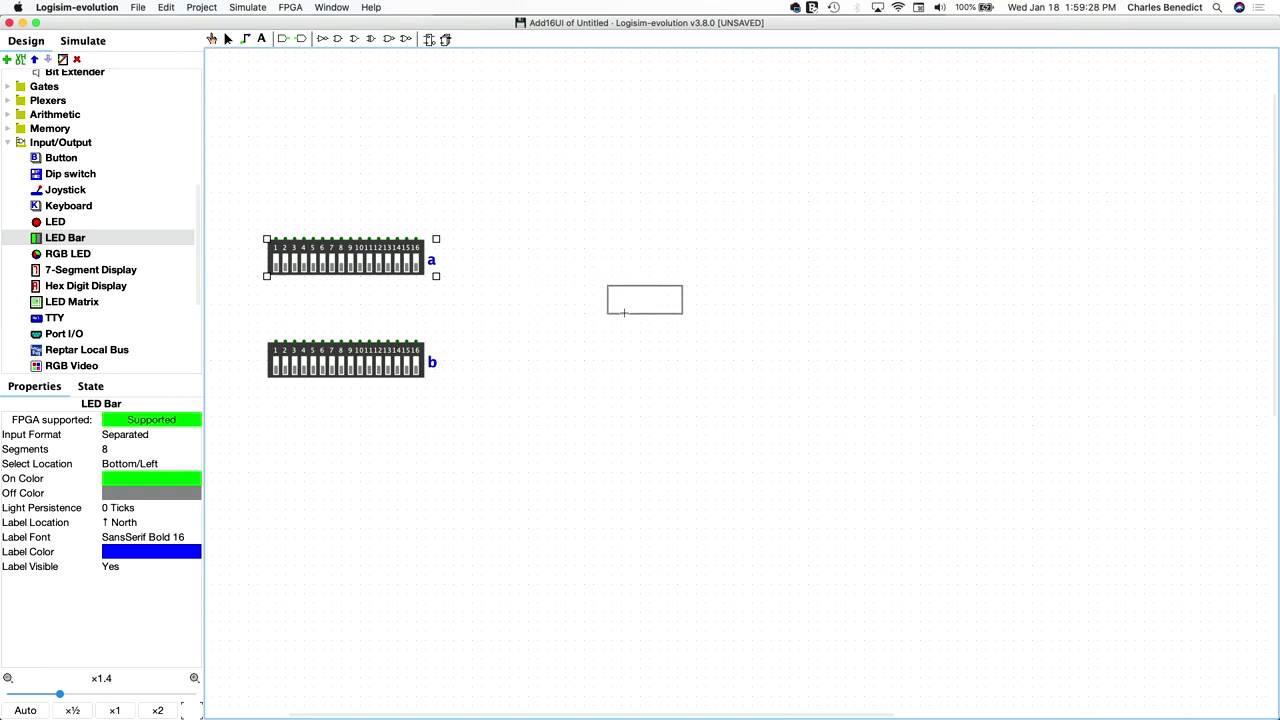
click(735, 314)
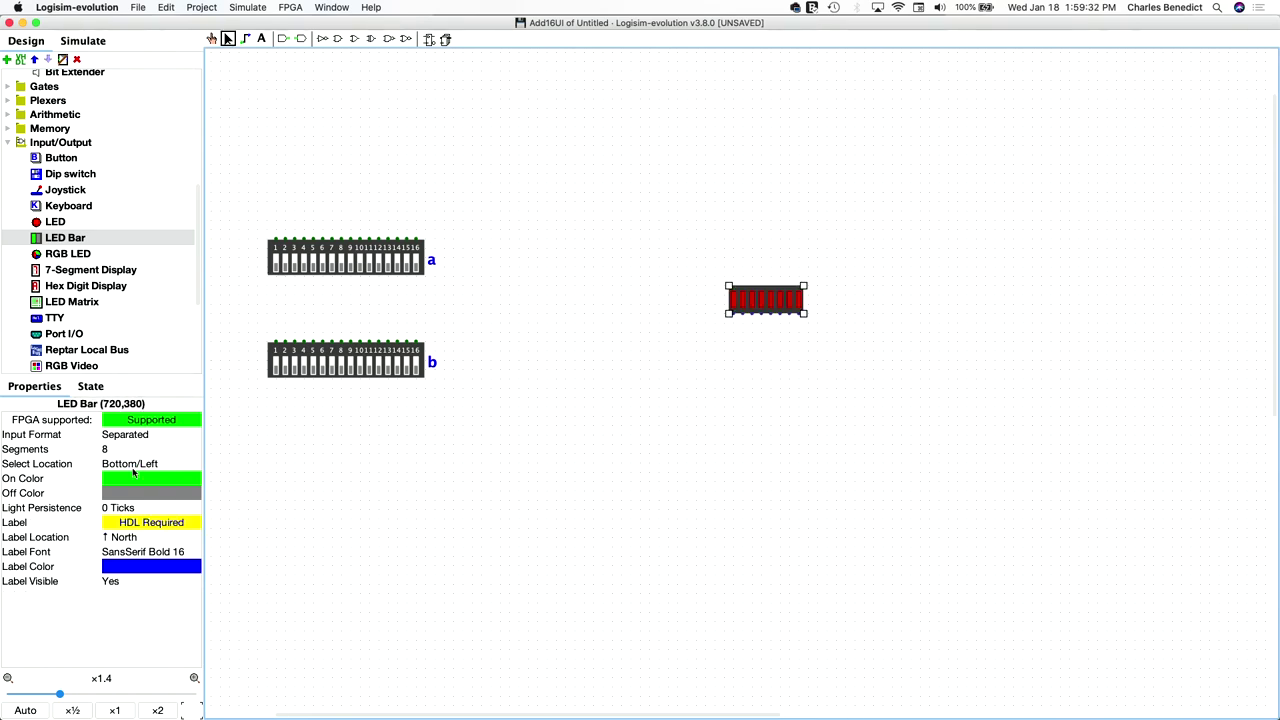
click(120, 448)
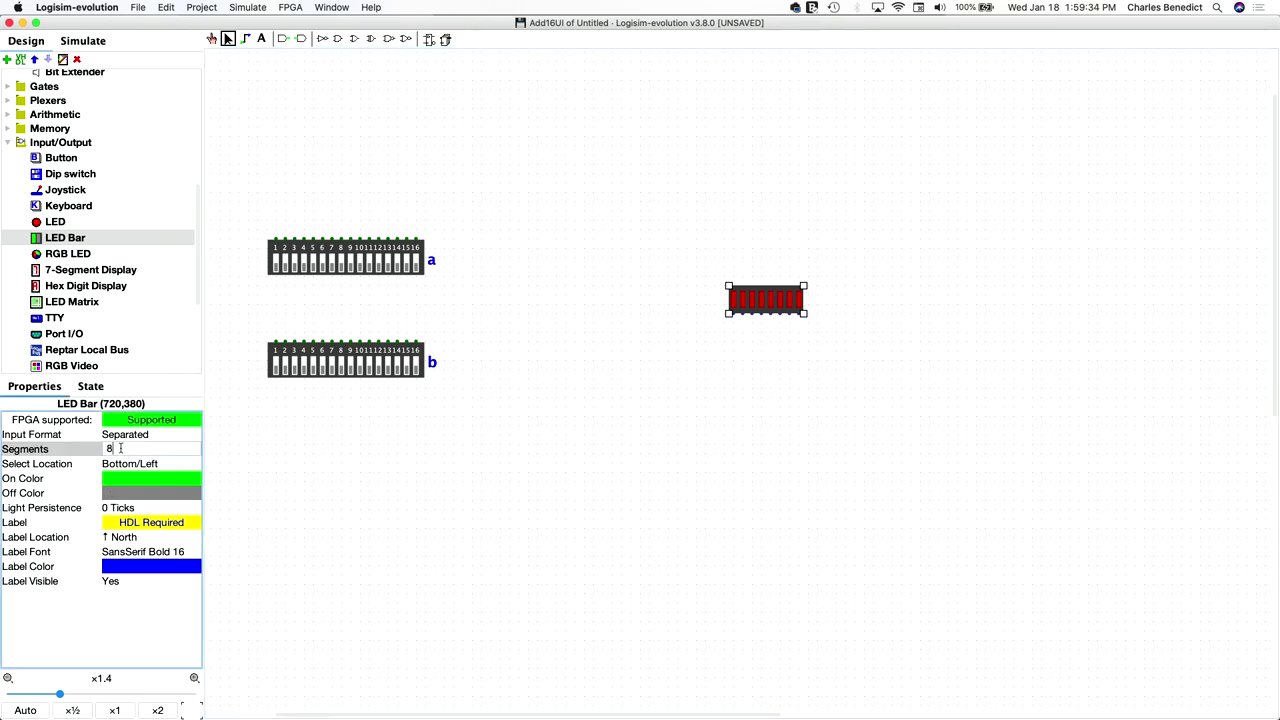
key(BackSpace)
text(16)
key(Return)
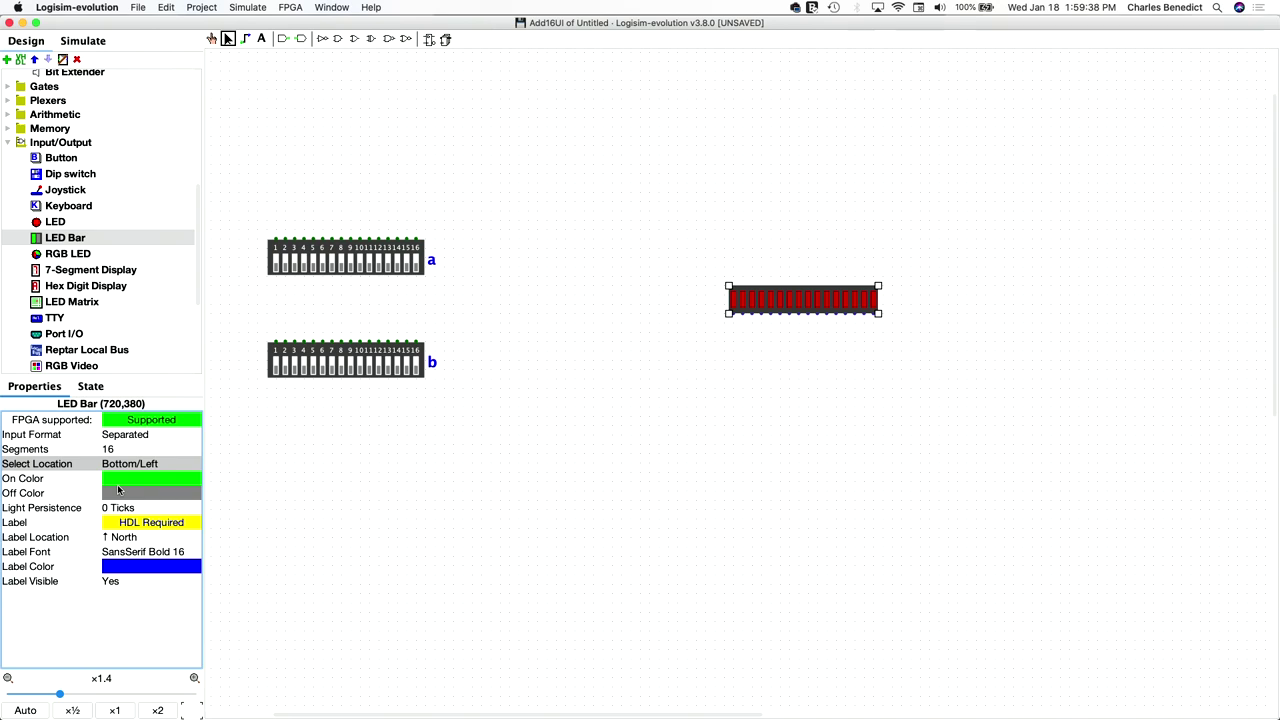
click(123, 522)
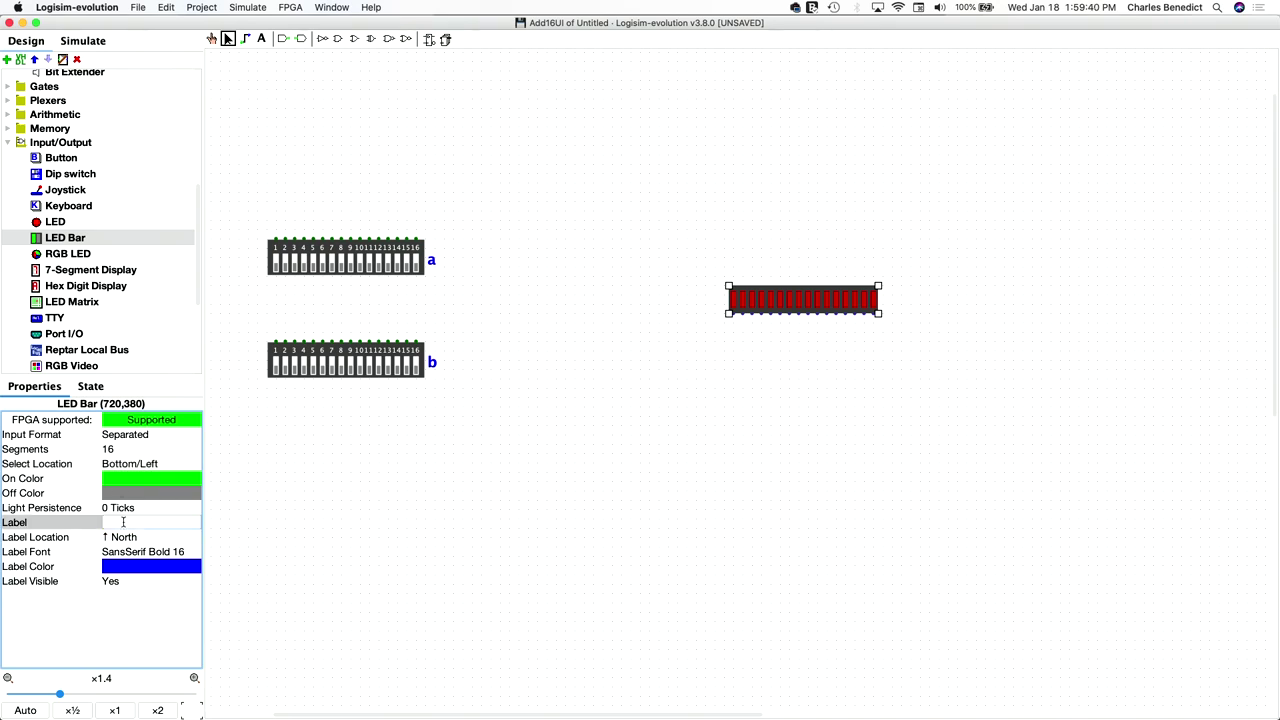
text(o)
key(Return)
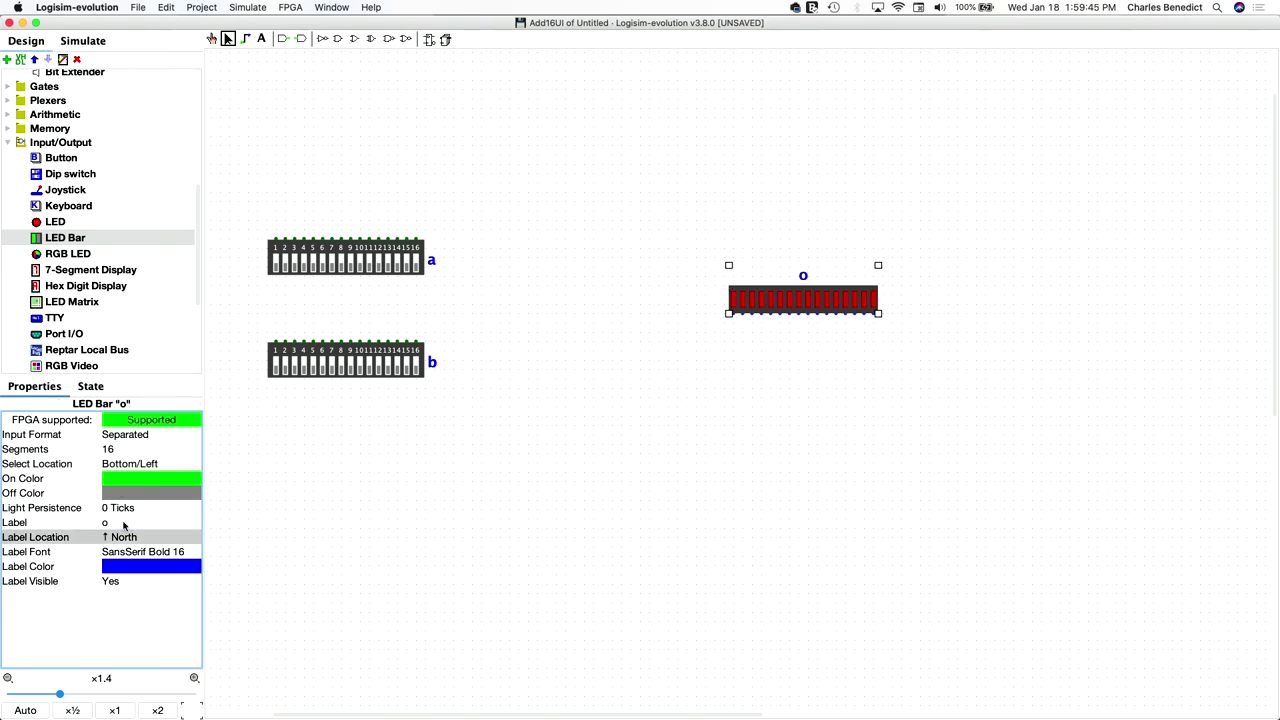
Step: Place the Add16 subcircuit between the switches and LED bar o, nudging the bar right
scroll(74, 232, up, 5)
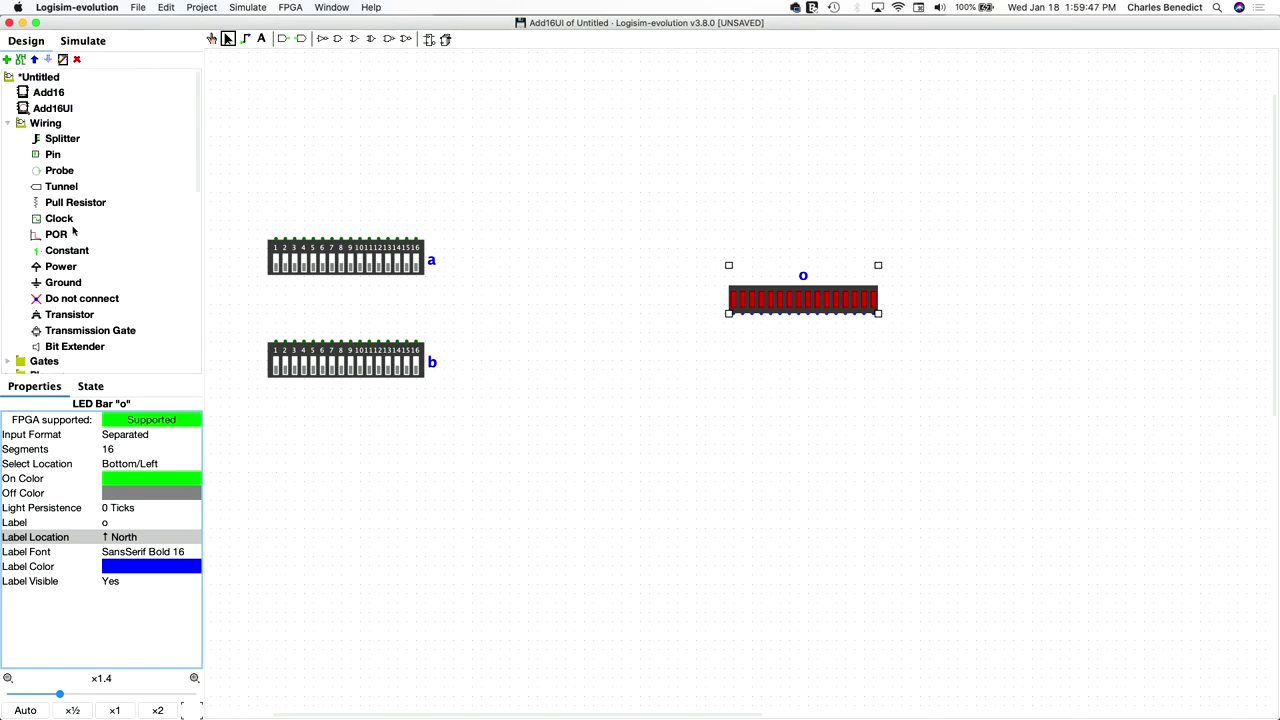
click(58, 94)
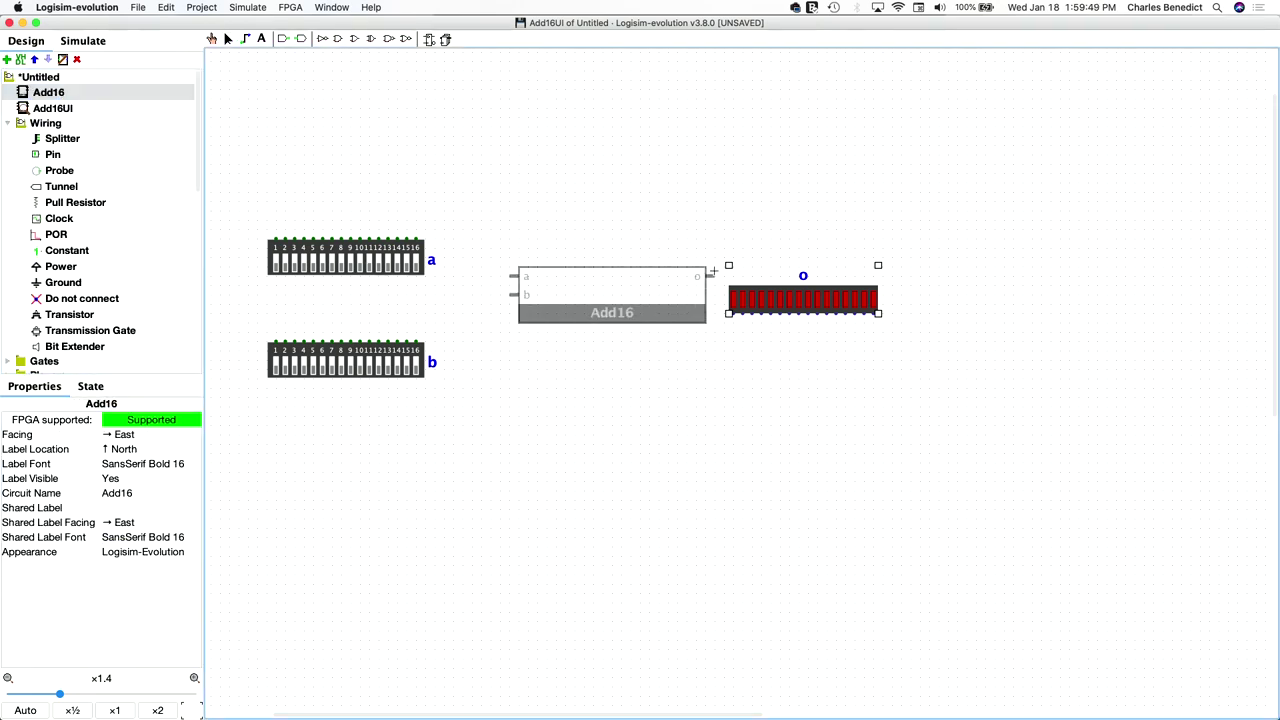
click(686, 277)
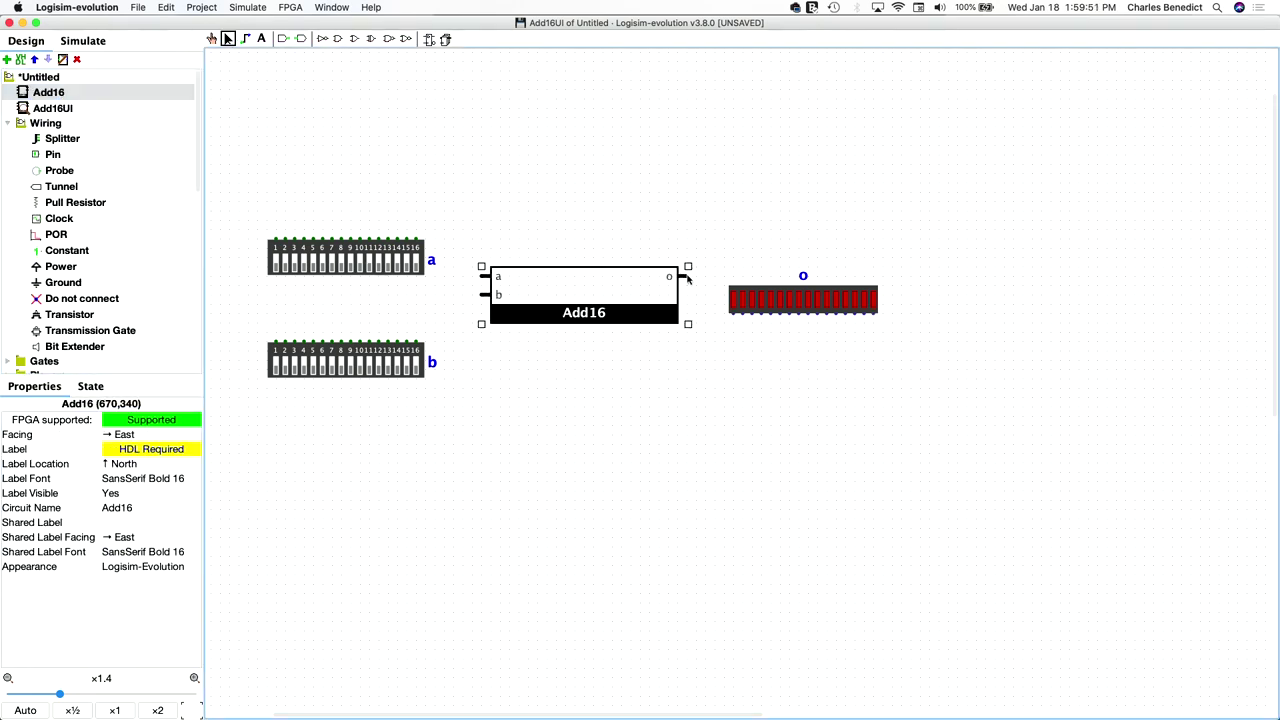
drag(817, 300, 836, 300)
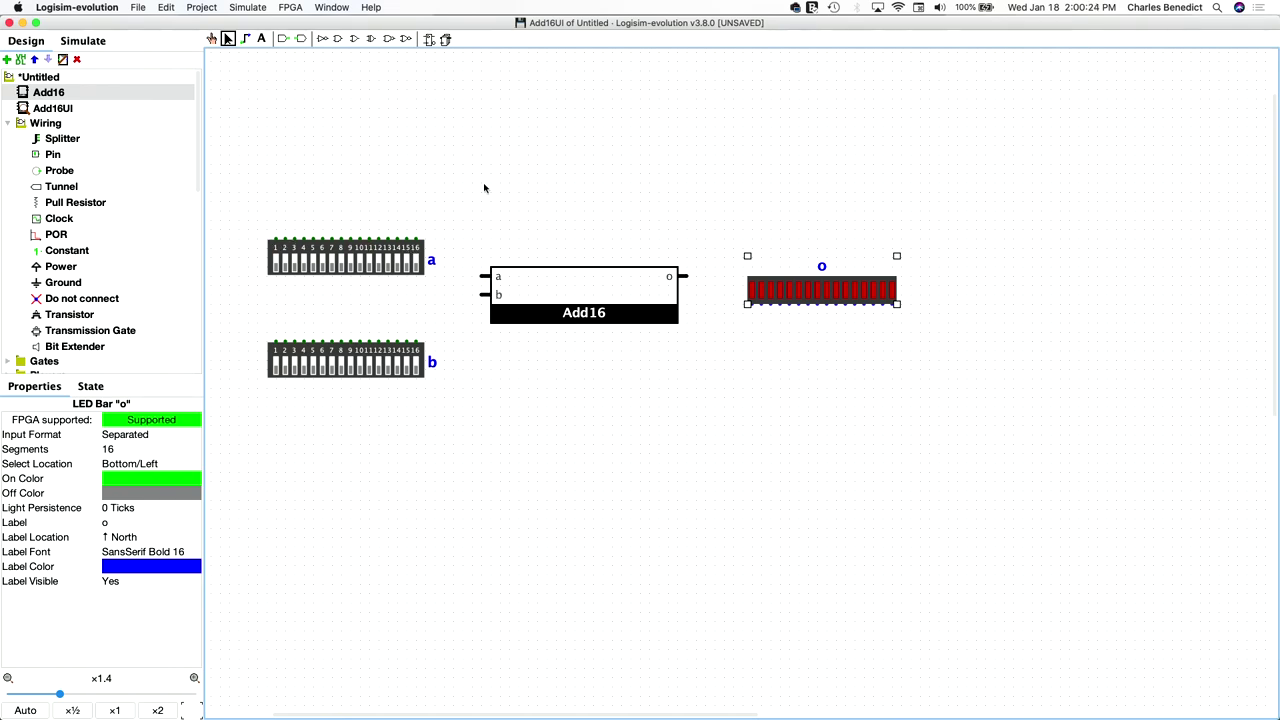
Step: Place a splitter above switch a with fan out 16 and 16-bit input width
click(500, 290)
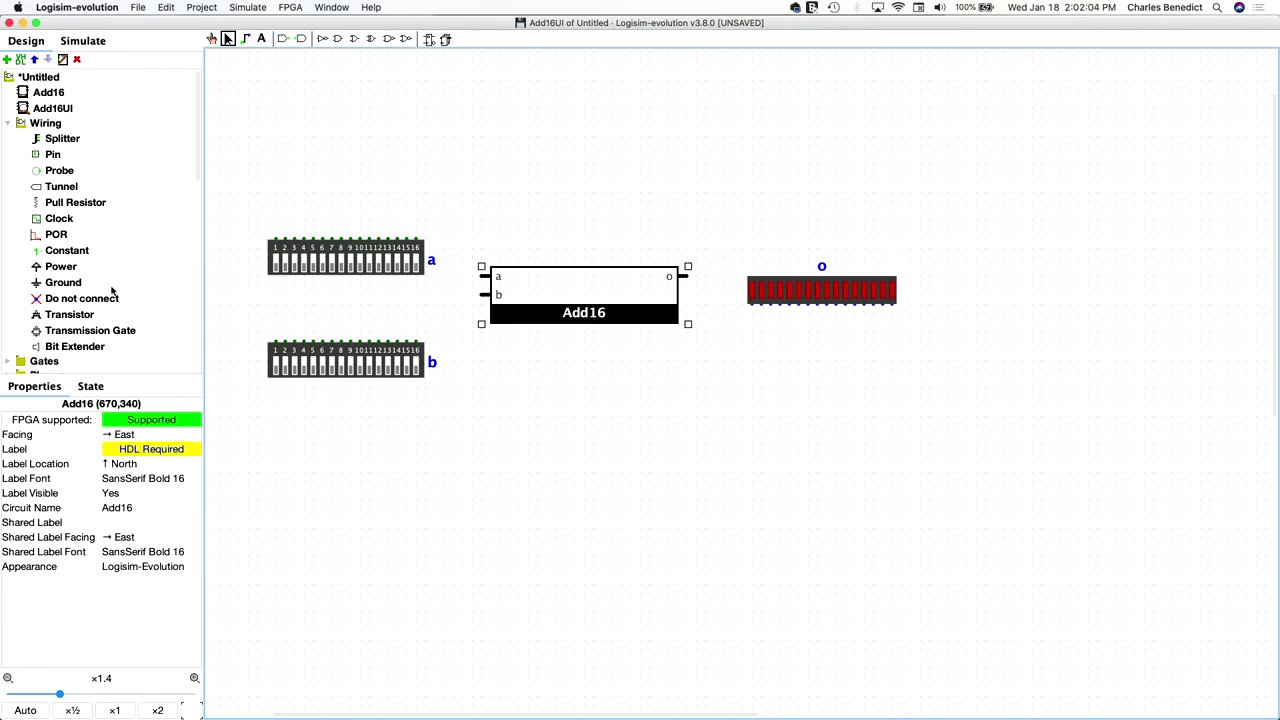
click(78, 140)
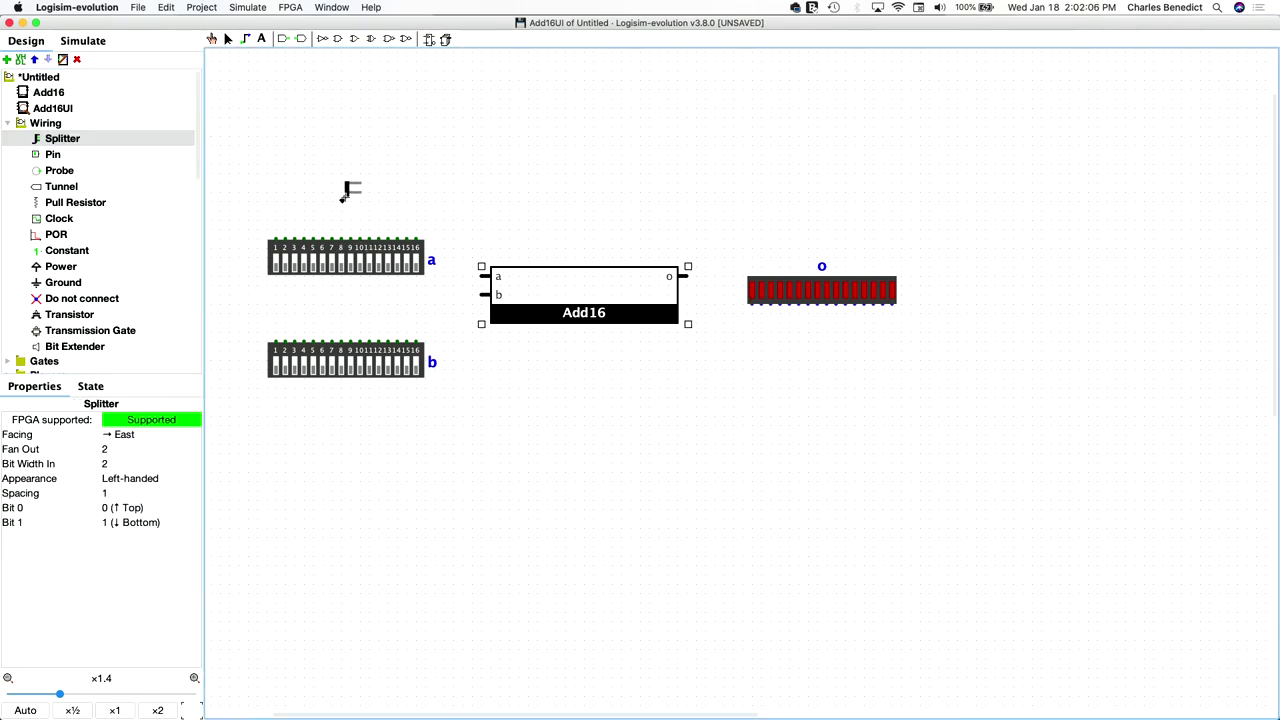
click(340, 182)
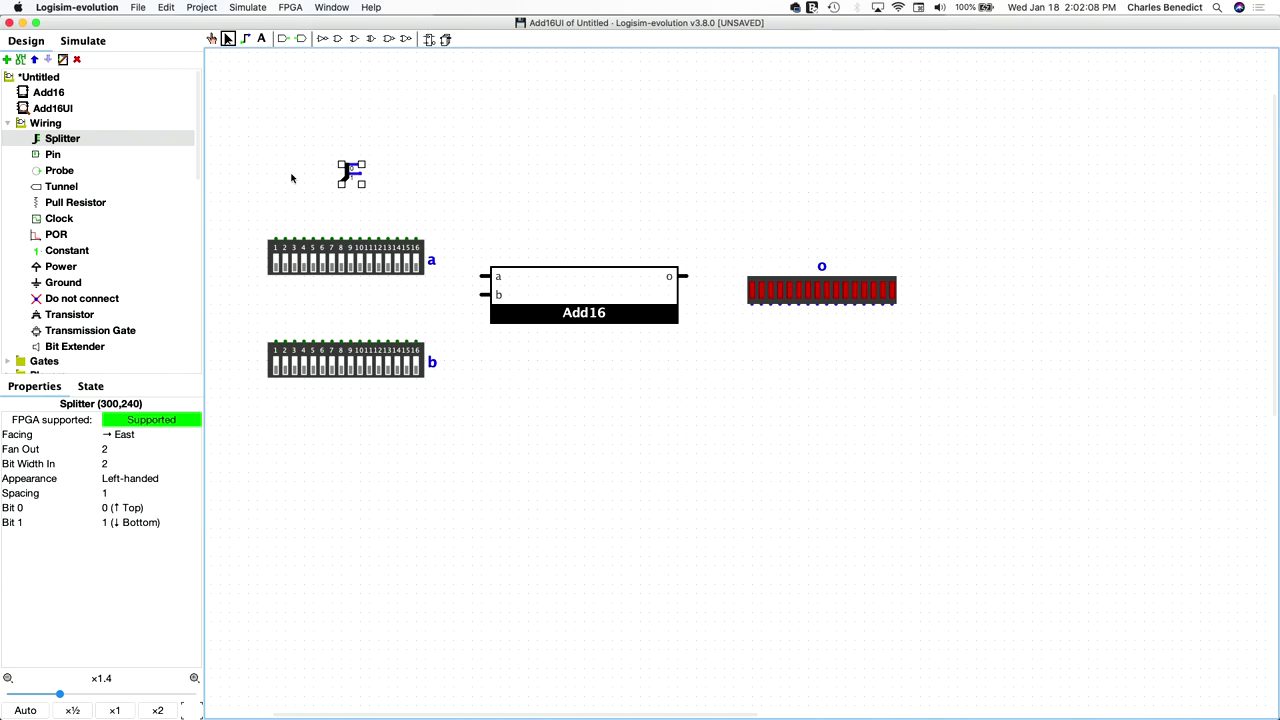
click(112, 450)
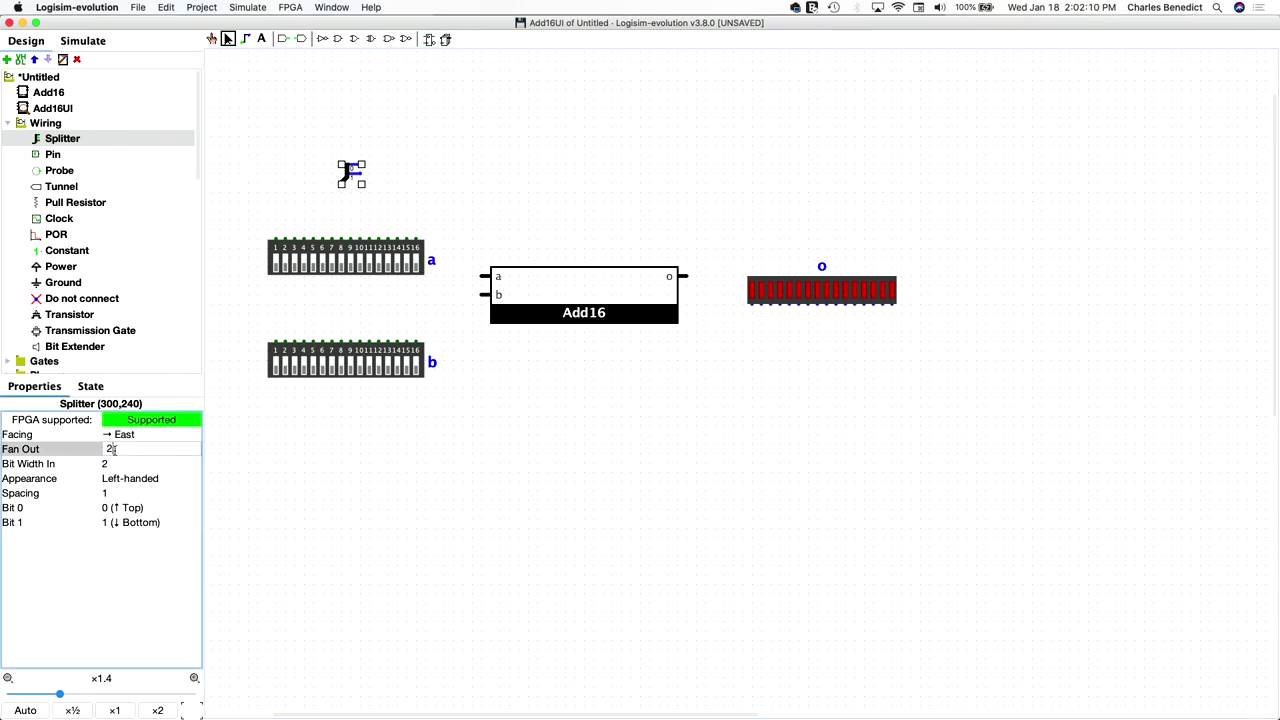
key(BackSpace)
text(16)
key(Return)
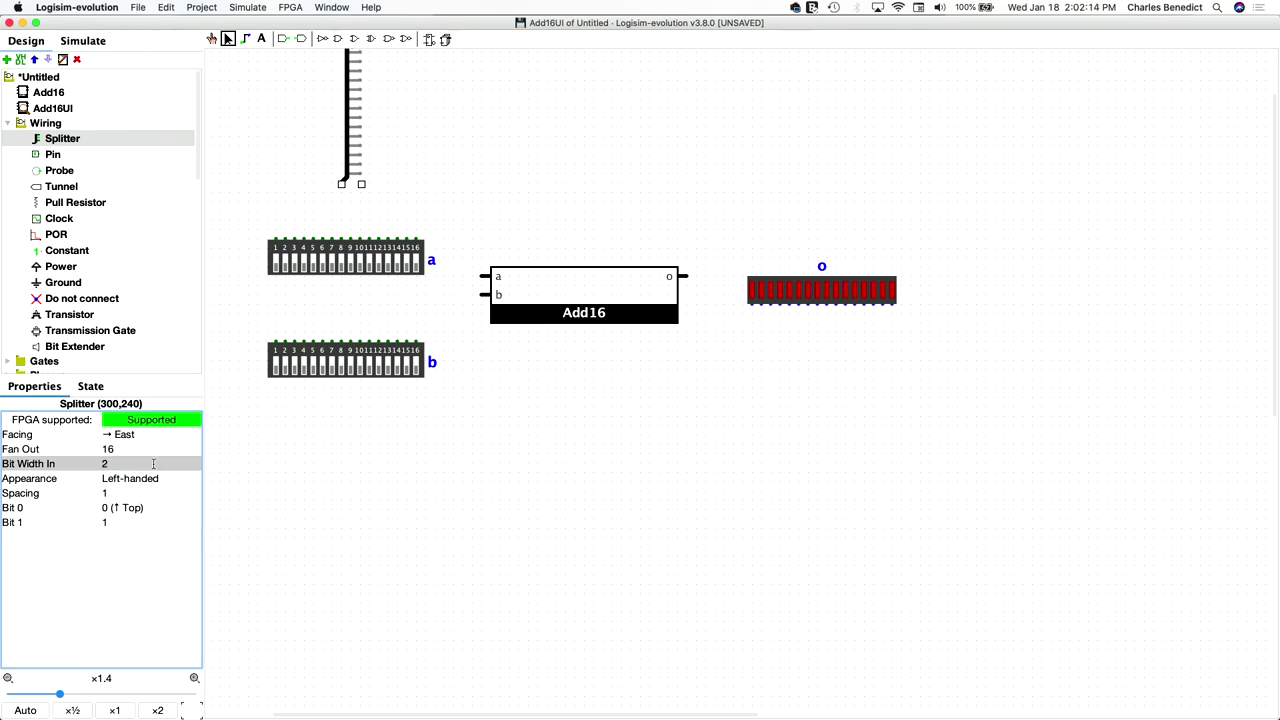
click(153, 461)
text(16)
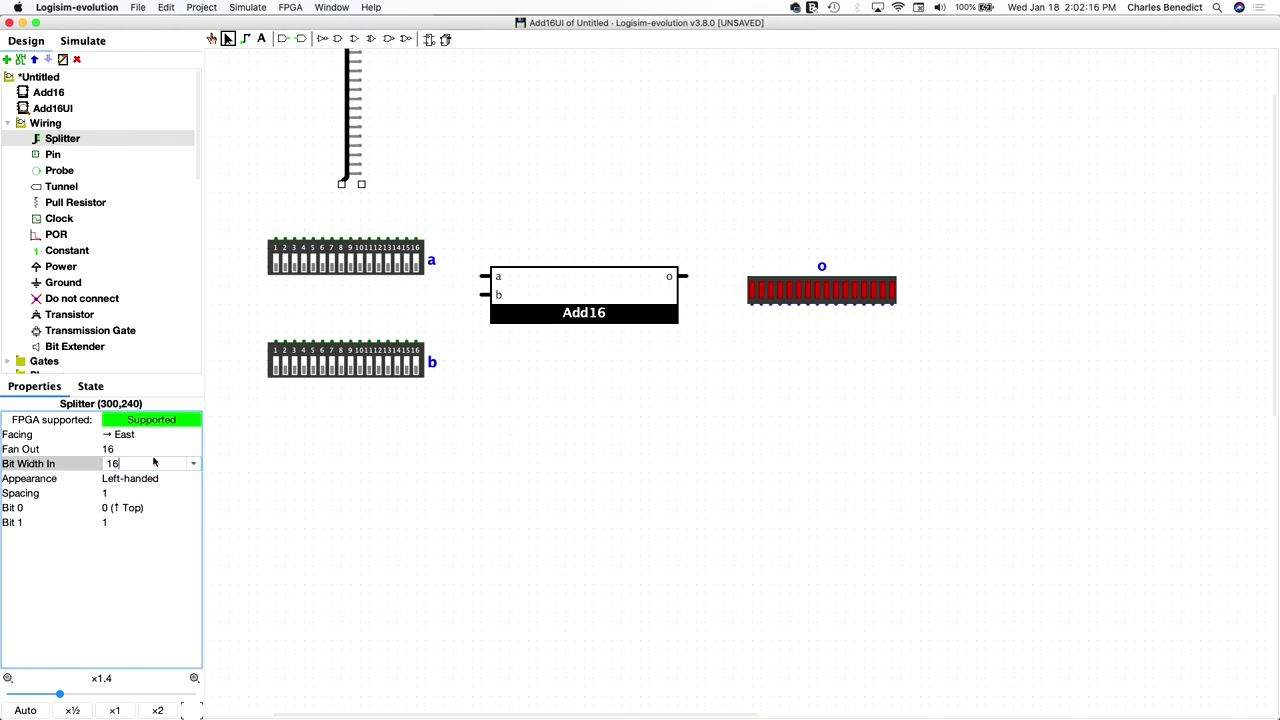
key(Return)
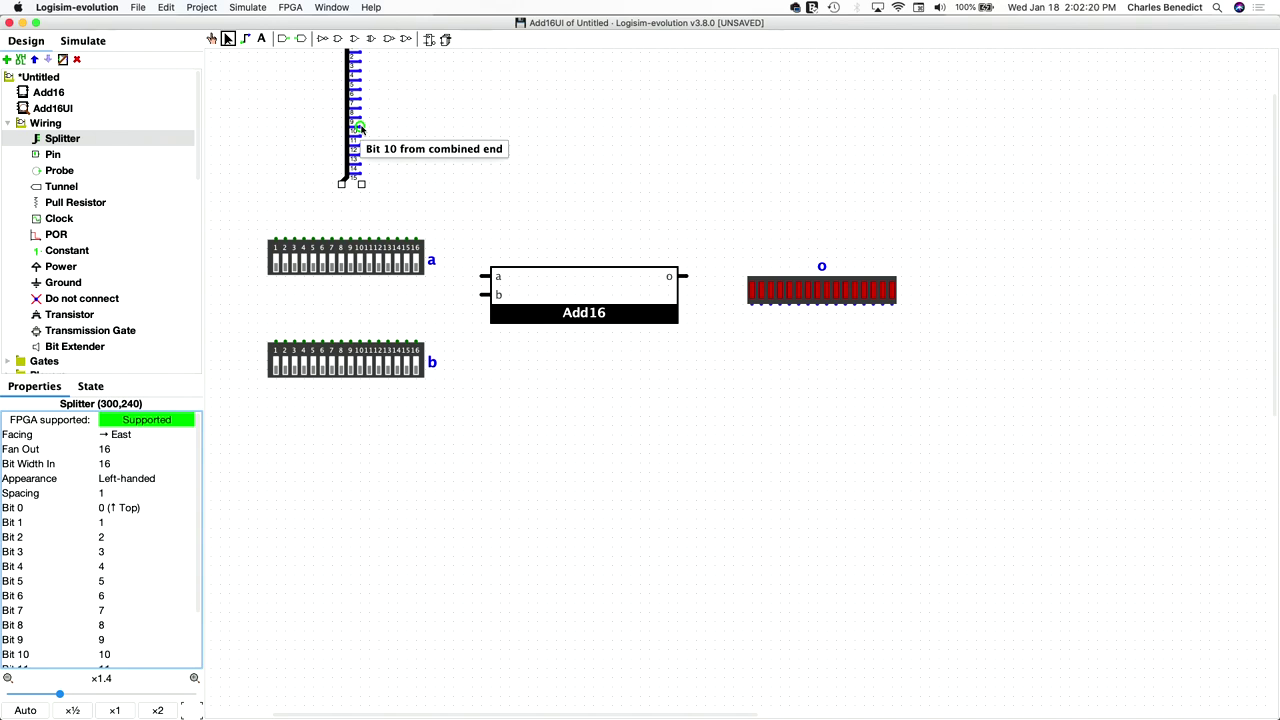
Step: Turn the splitter to face south and move it left above switch a
click(114, 437)
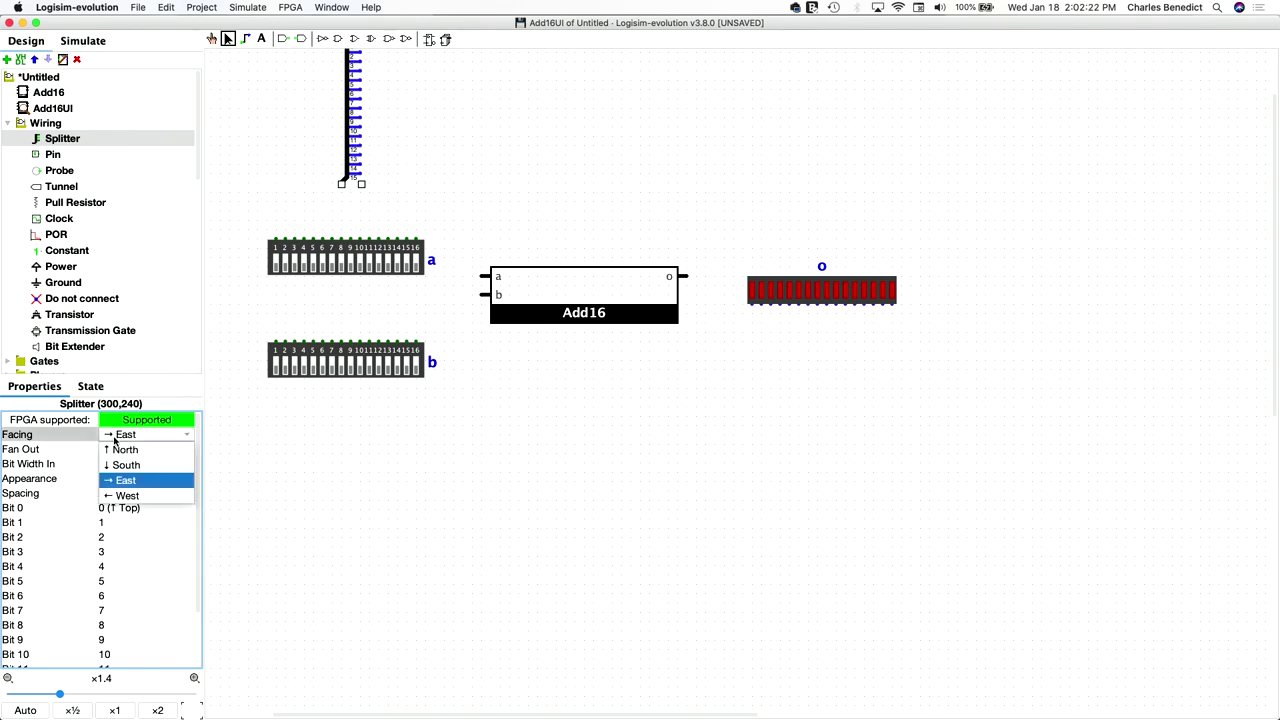
click(120, 465)
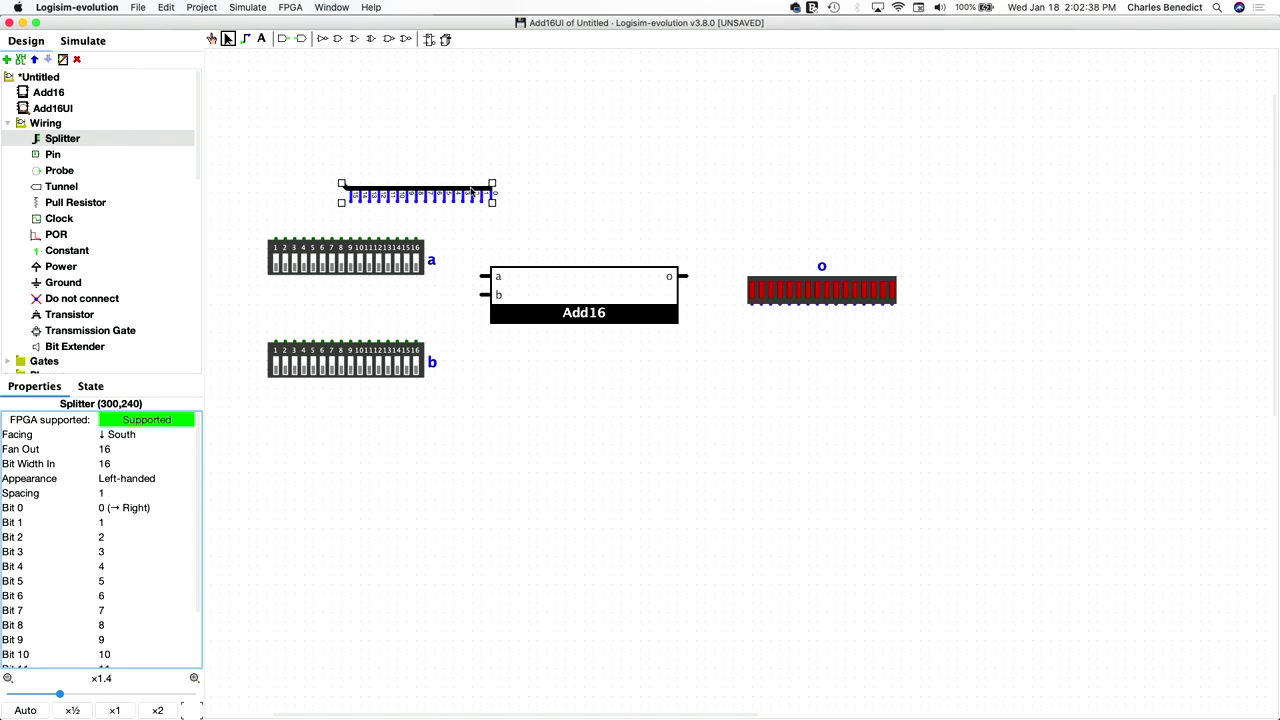
drag(481, 200, 396, 200)
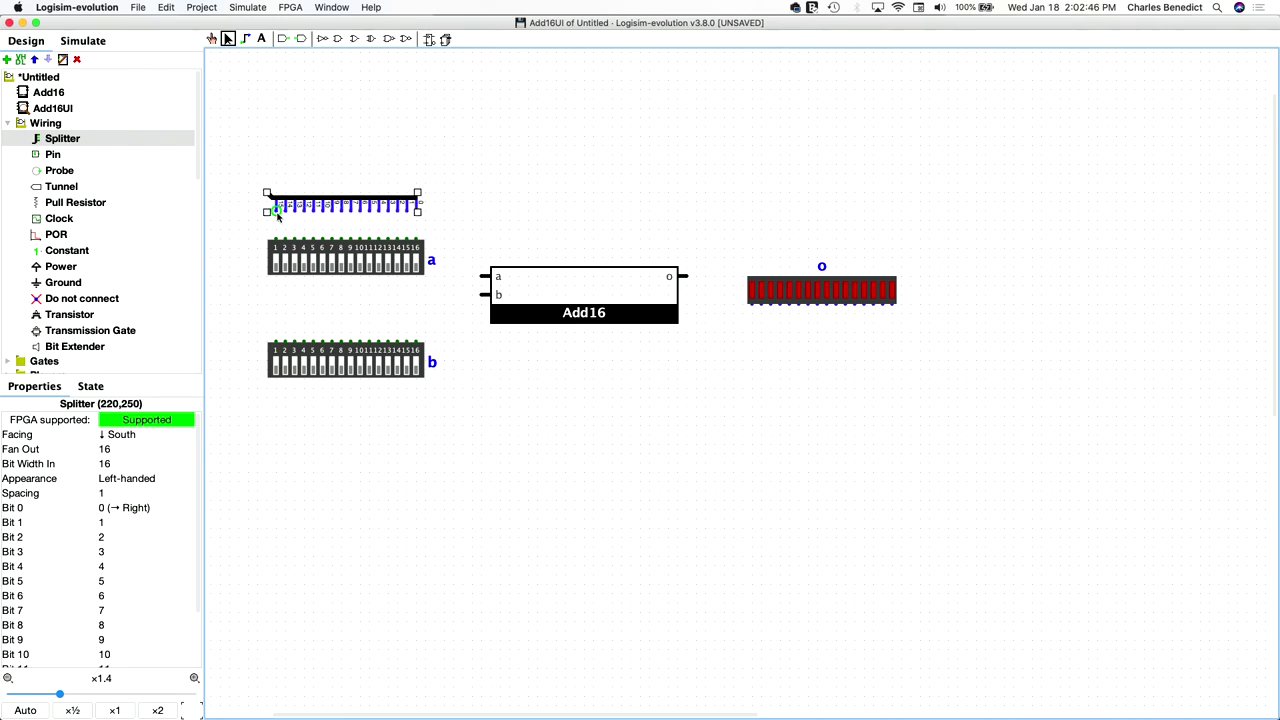
Step: Wire splitter bits 15, 14, 13 and 11 to switch a's pins 1, 2, 3 and 5
scroll(278, 215, up, 3)
scroll(278, 215, left, 3)
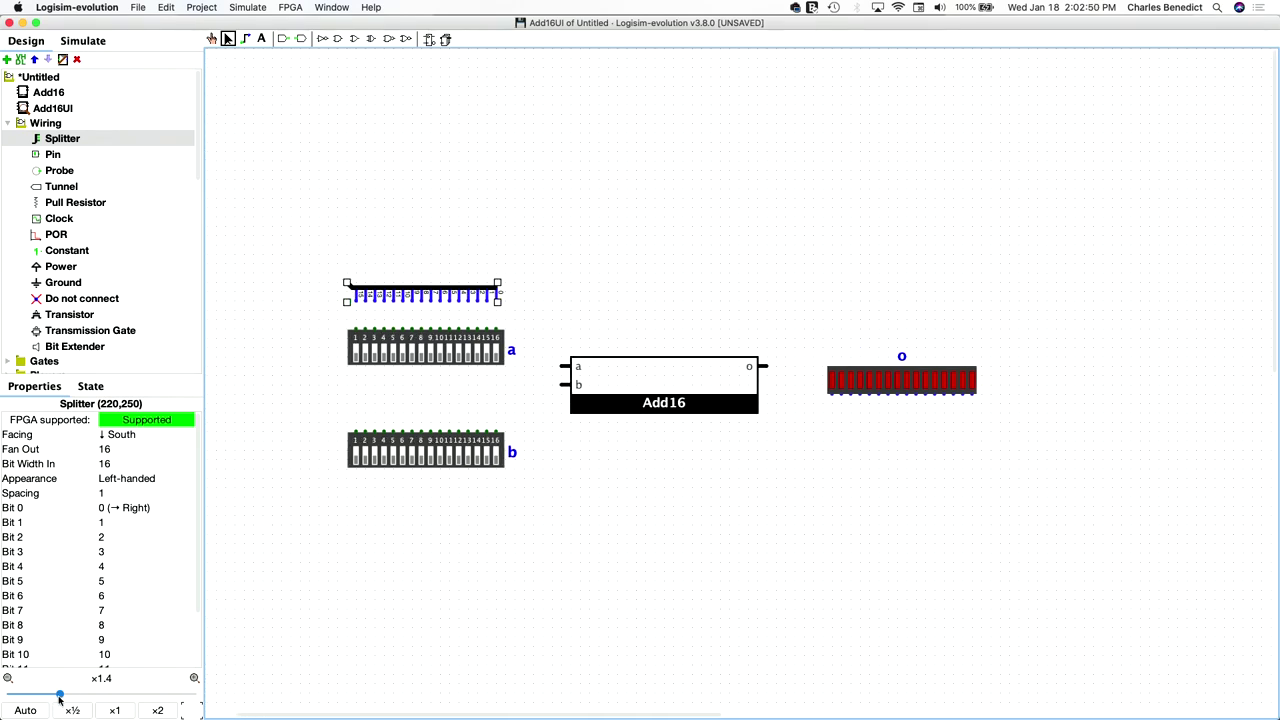
drag(59, 693, 89, 693)
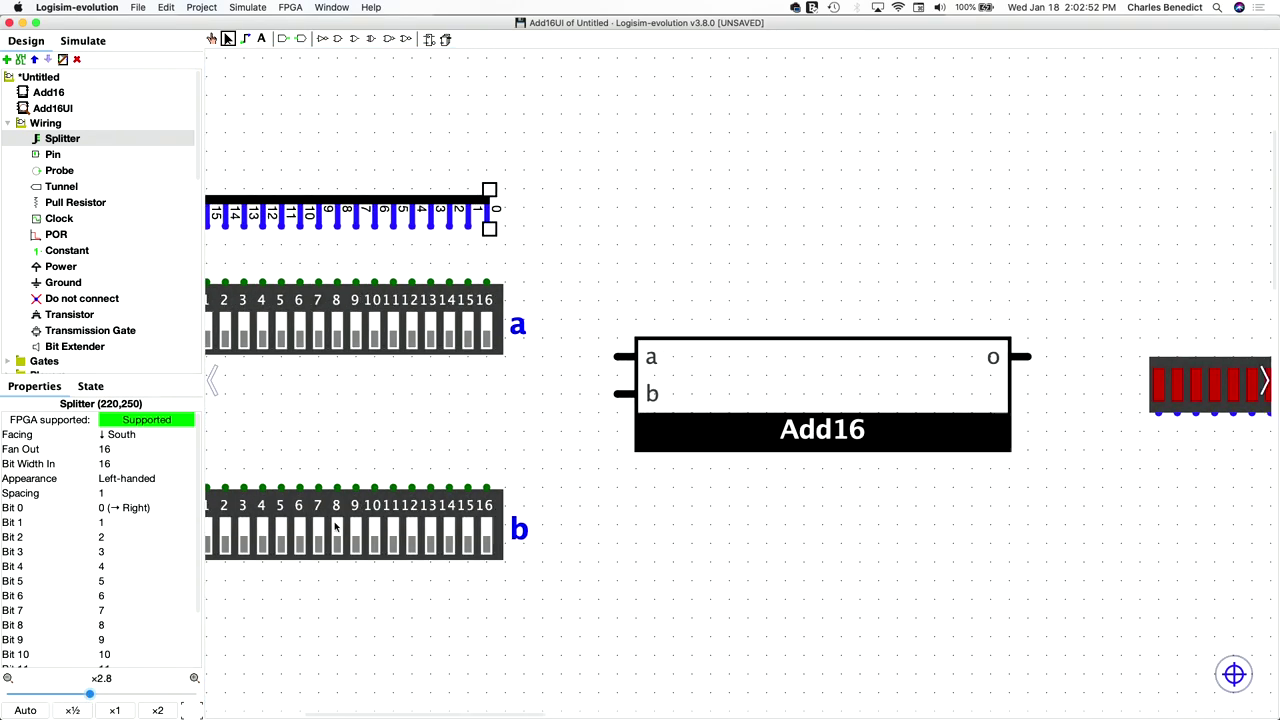
scroll(335, 527, left, 5)
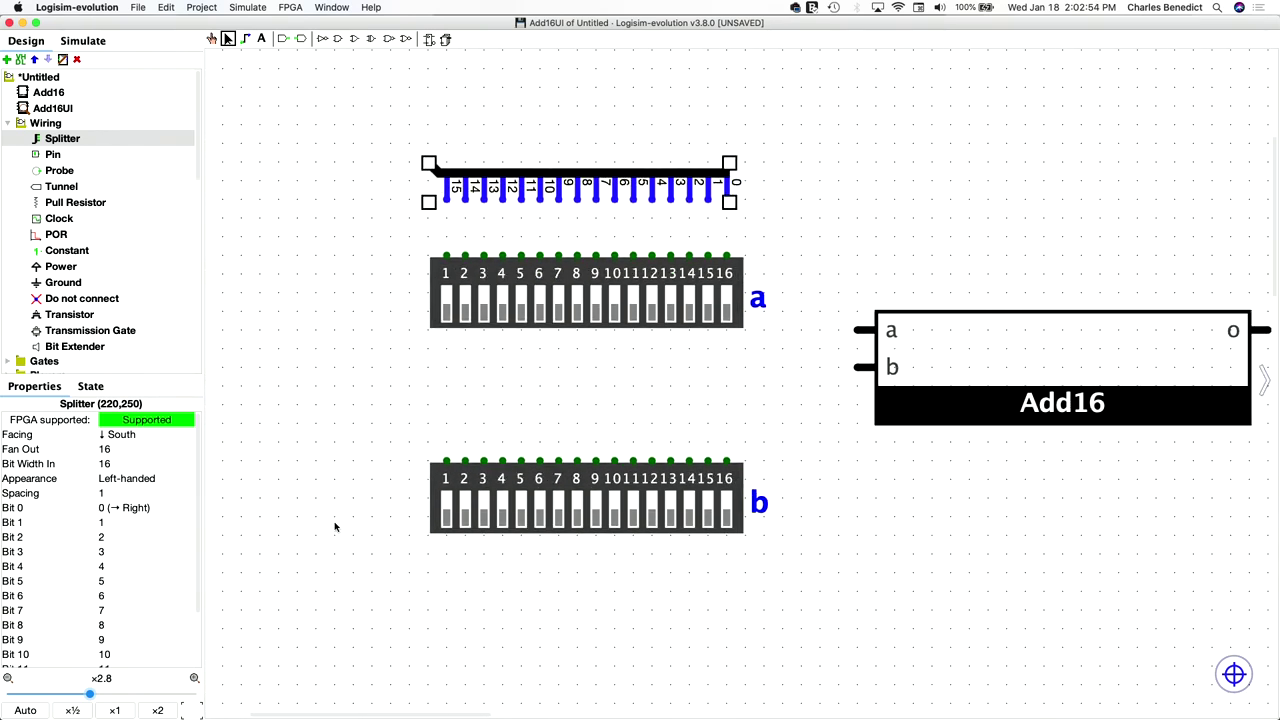
drag(446, 200, 446, 256)
drag(465, 200, 465, 256)
drag(484, 200, 502, 257)
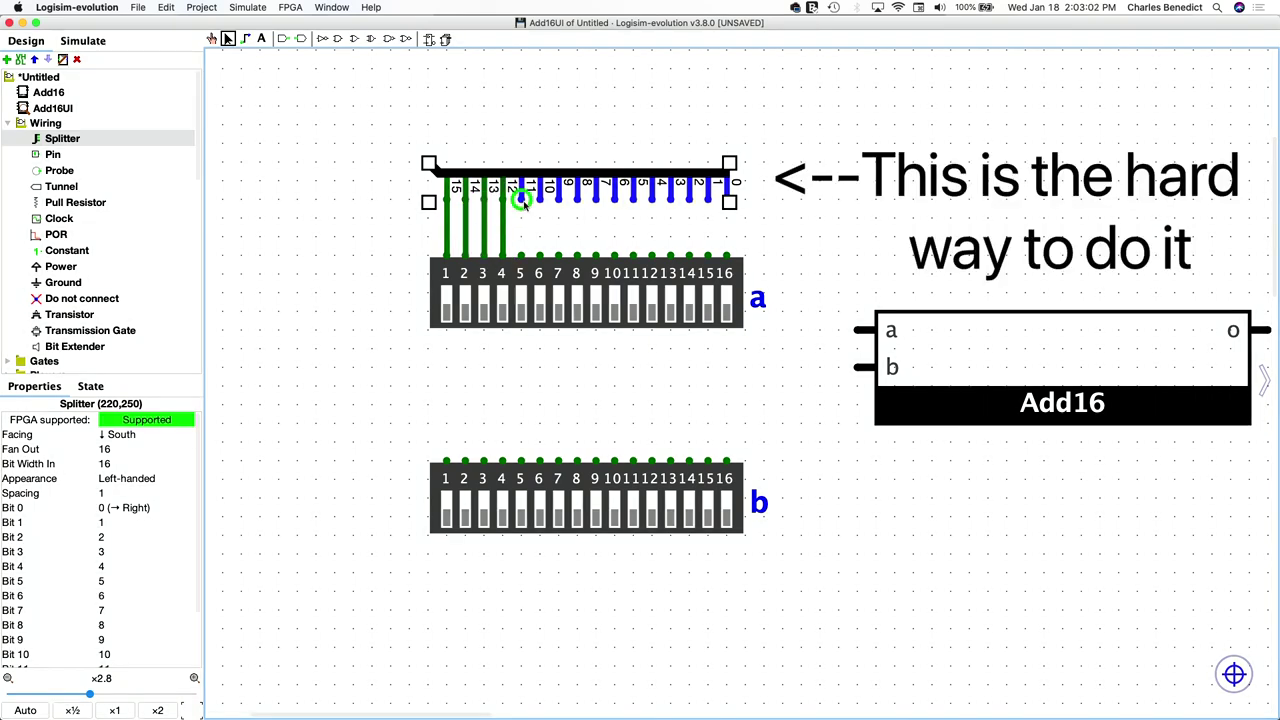
drag(522, 200, 523, 257)
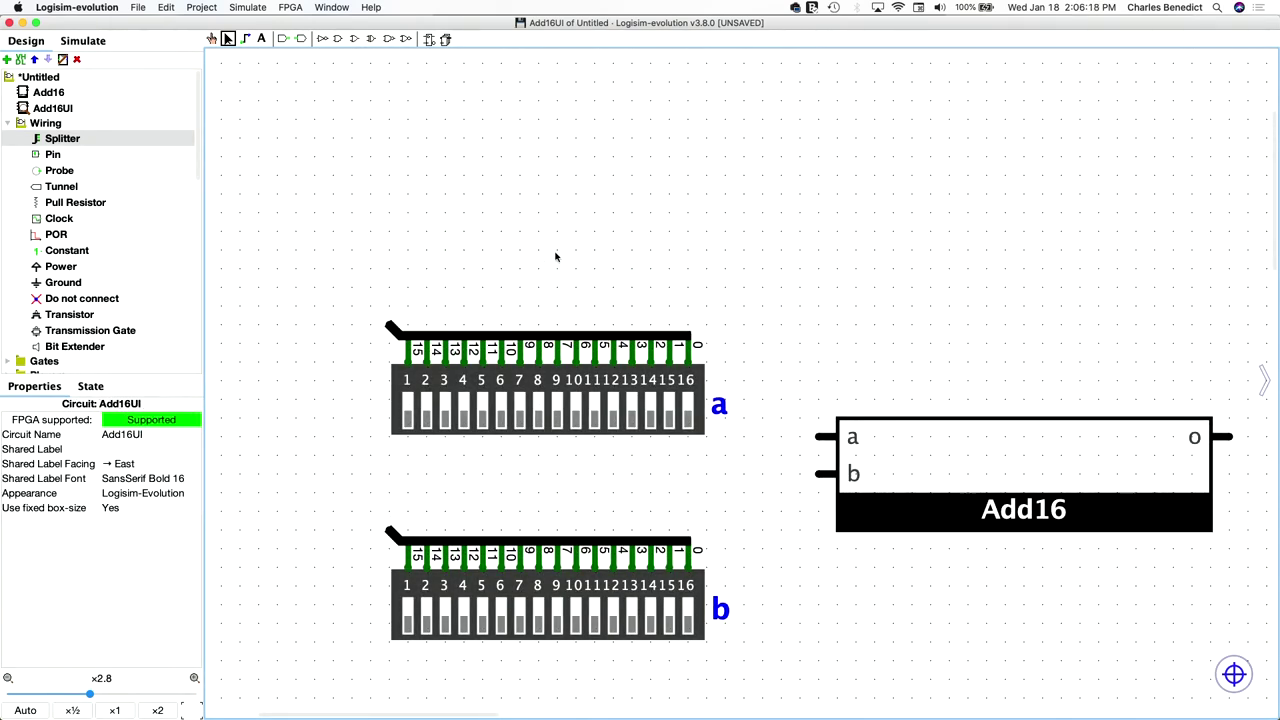
scroll(555, 257, right, 5)
scroll(555, 257, down, 2)
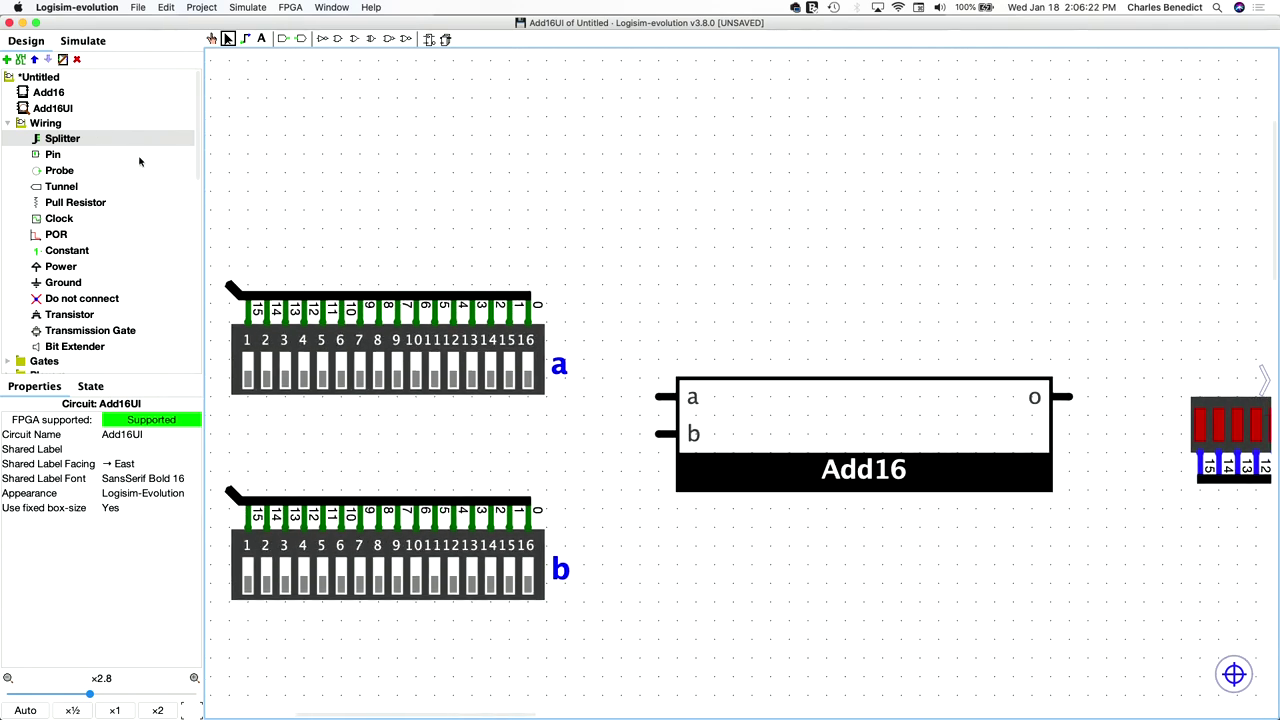
click(101, 137)
click(456, 170)
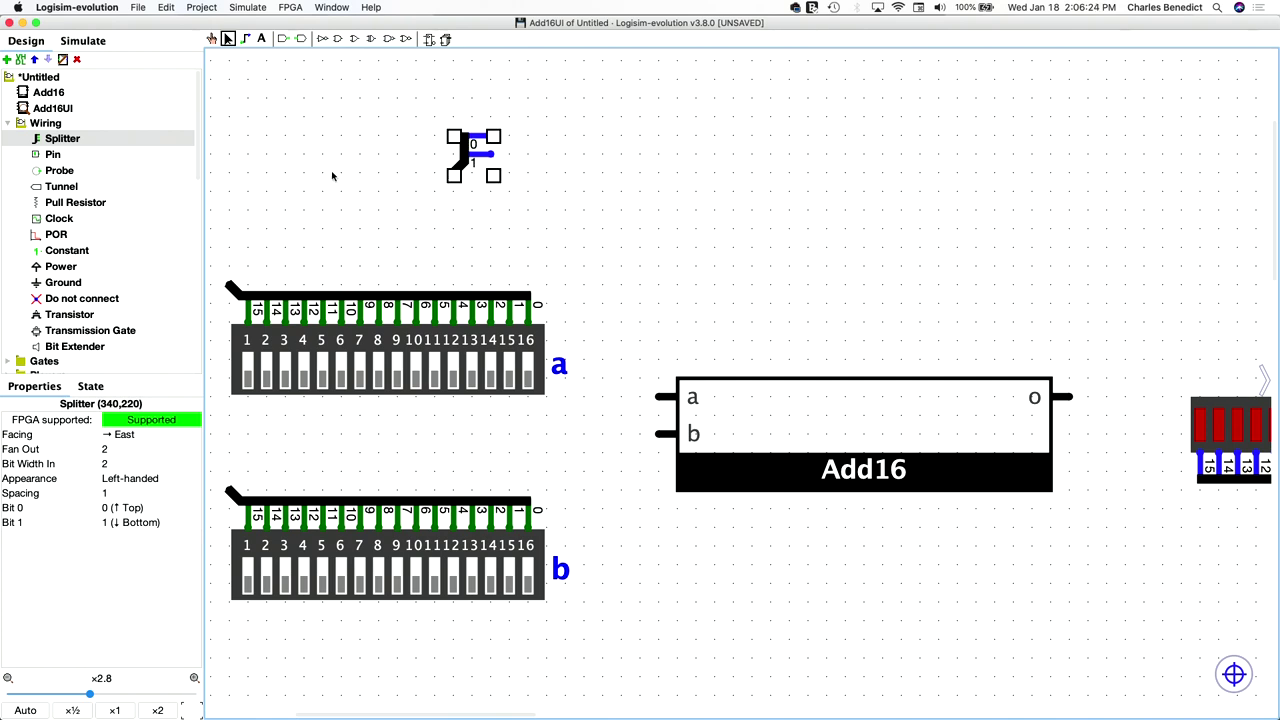
click(133, 441)
click(134, 463)
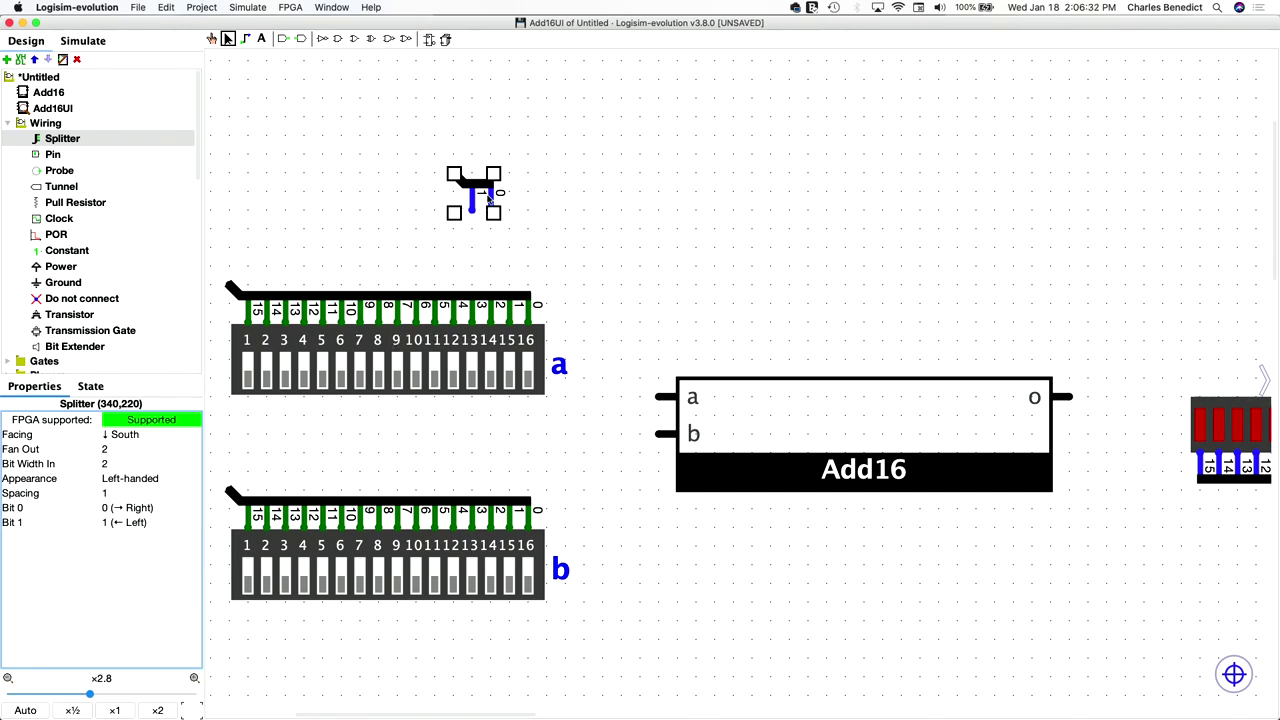
drag(487, 193, 519, 226)
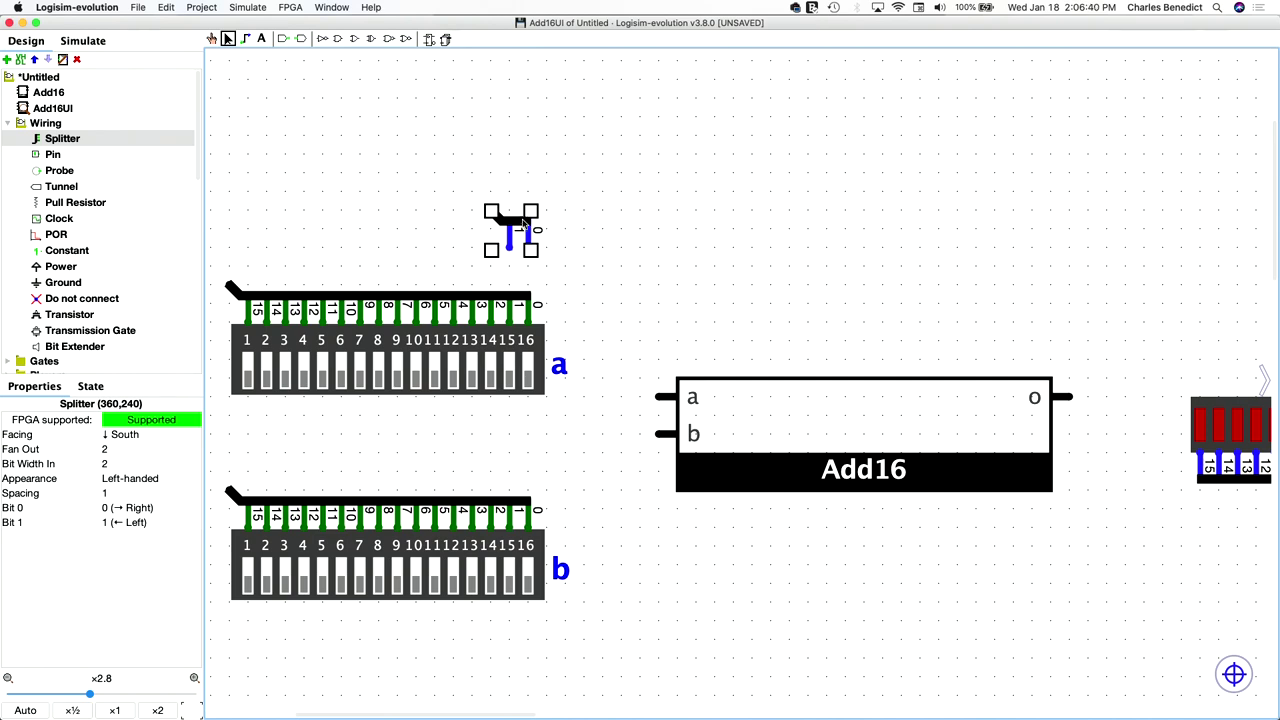
key(BackSpace)
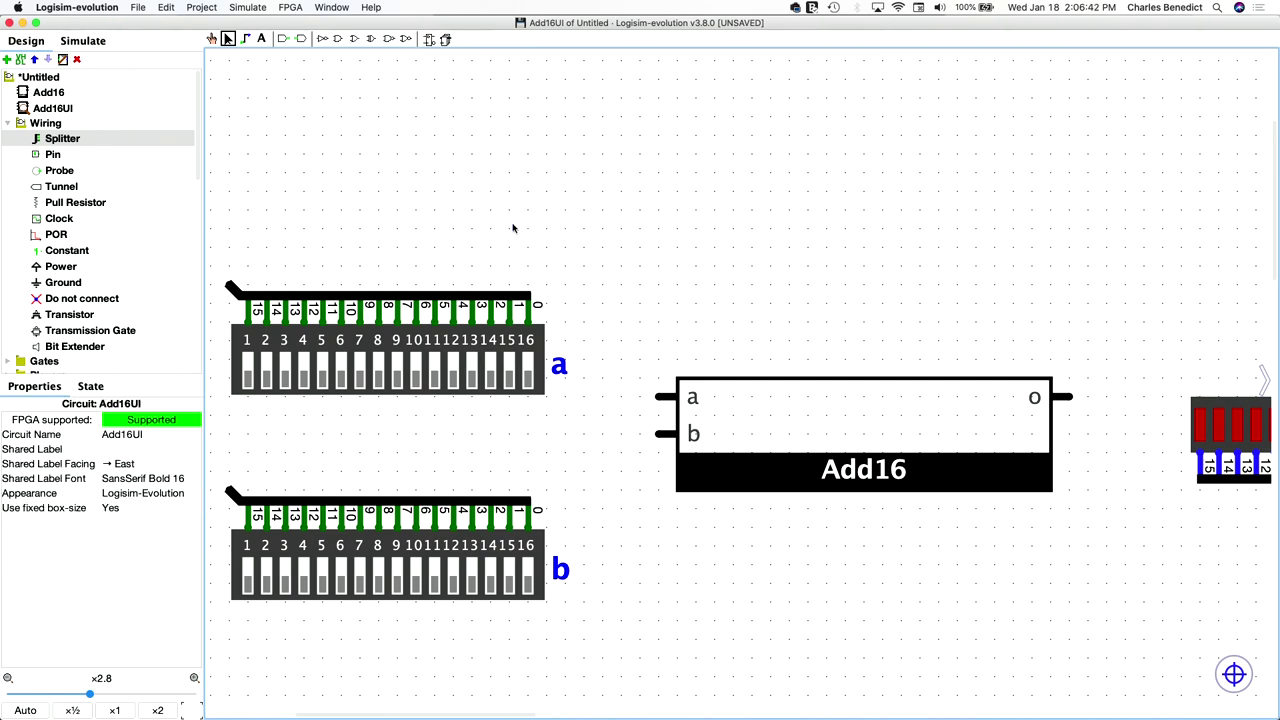
scroll(513, 228, right, 10)
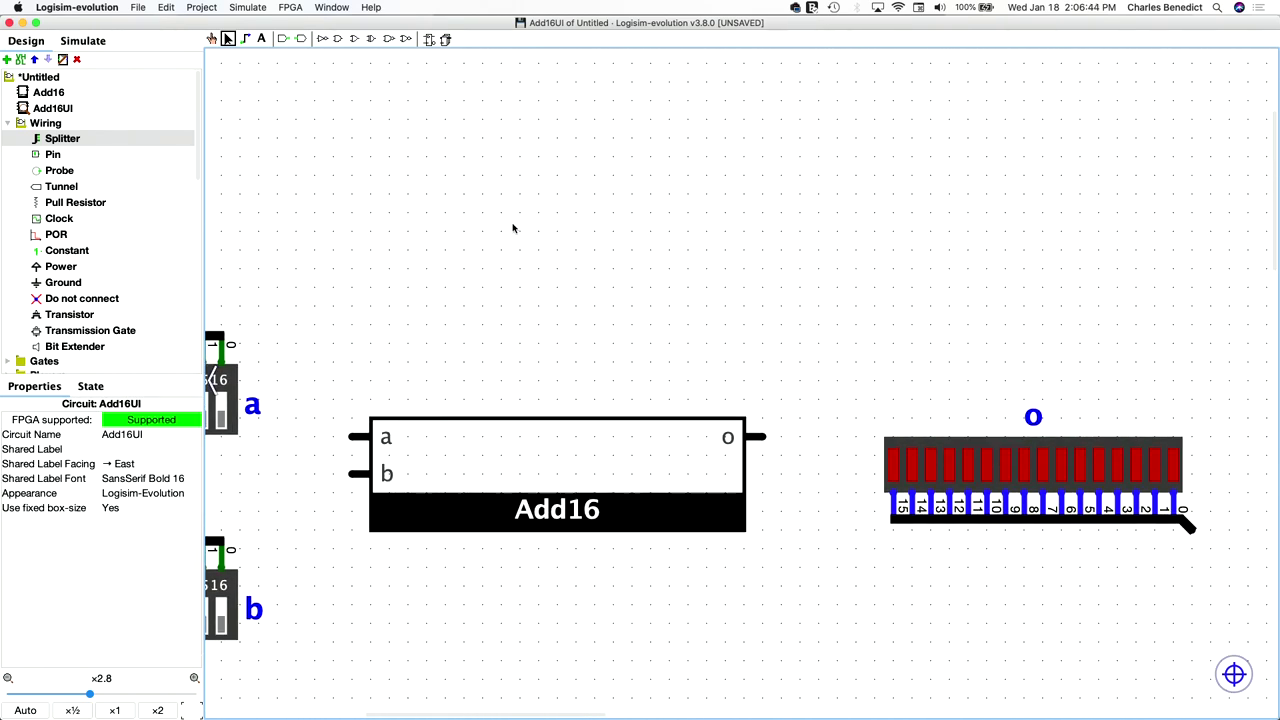
scroll(513, 228, left, 11)
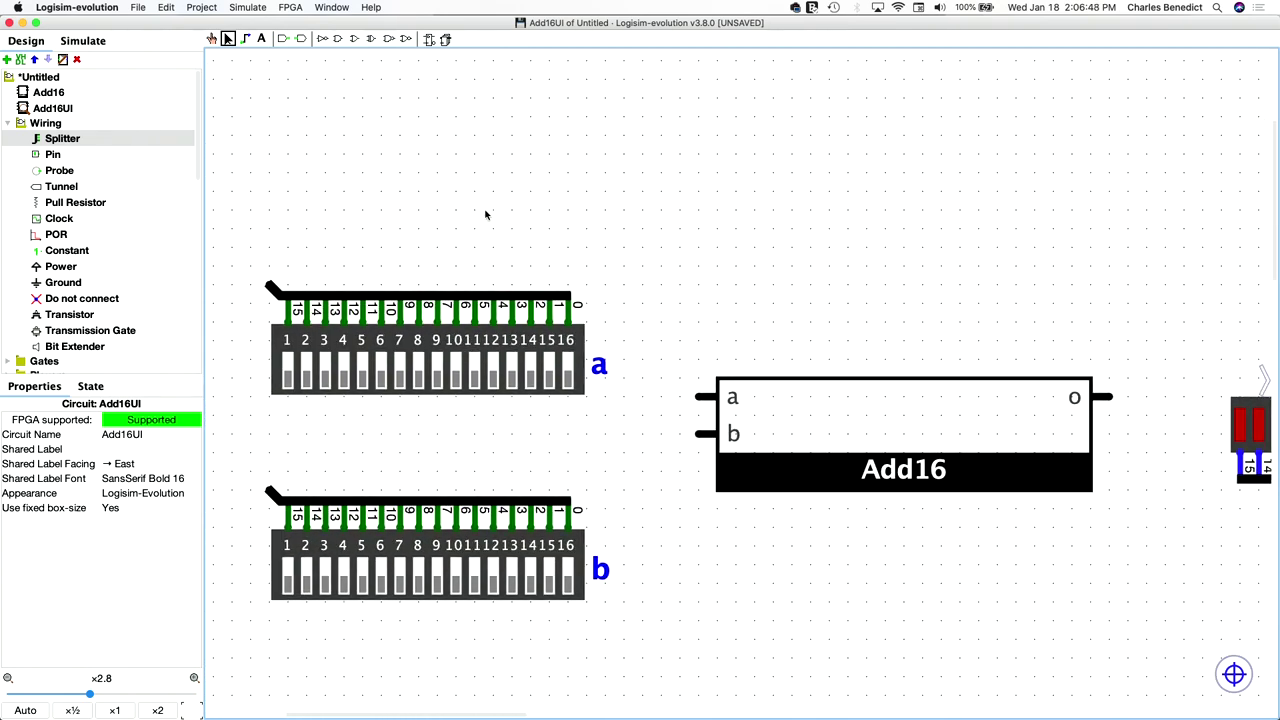
click(268, 286)
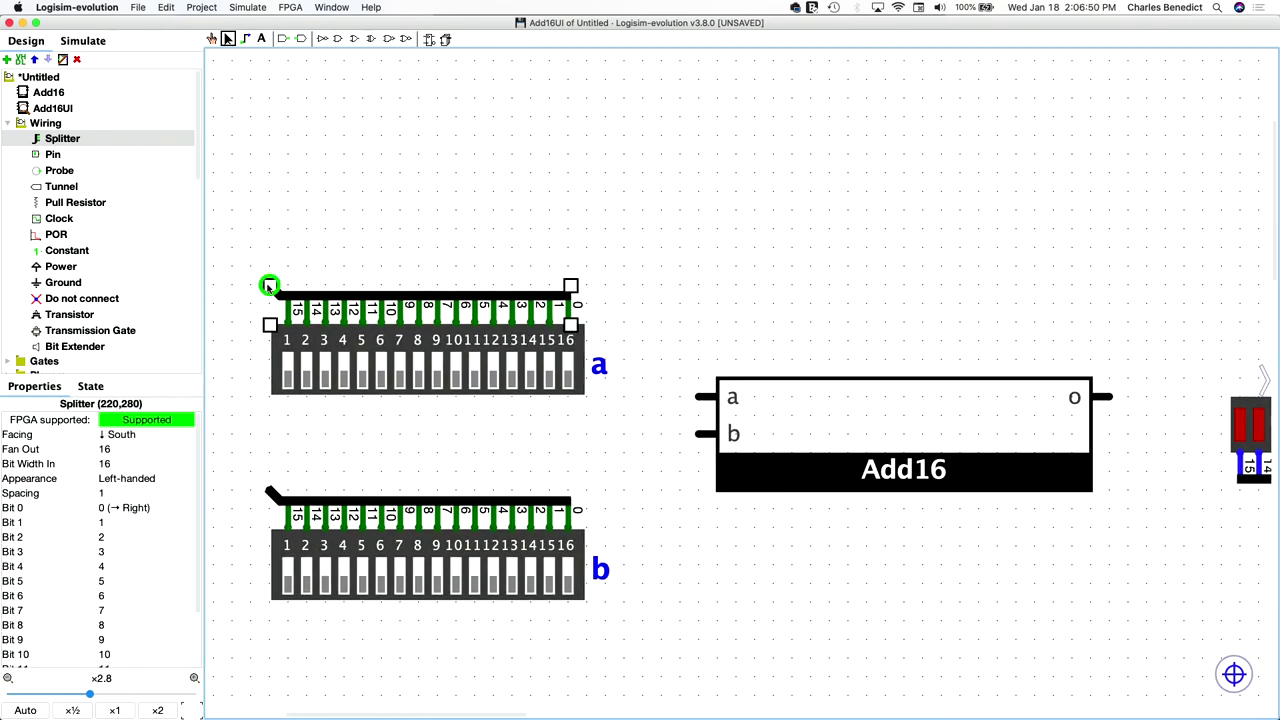
click(280, 264)
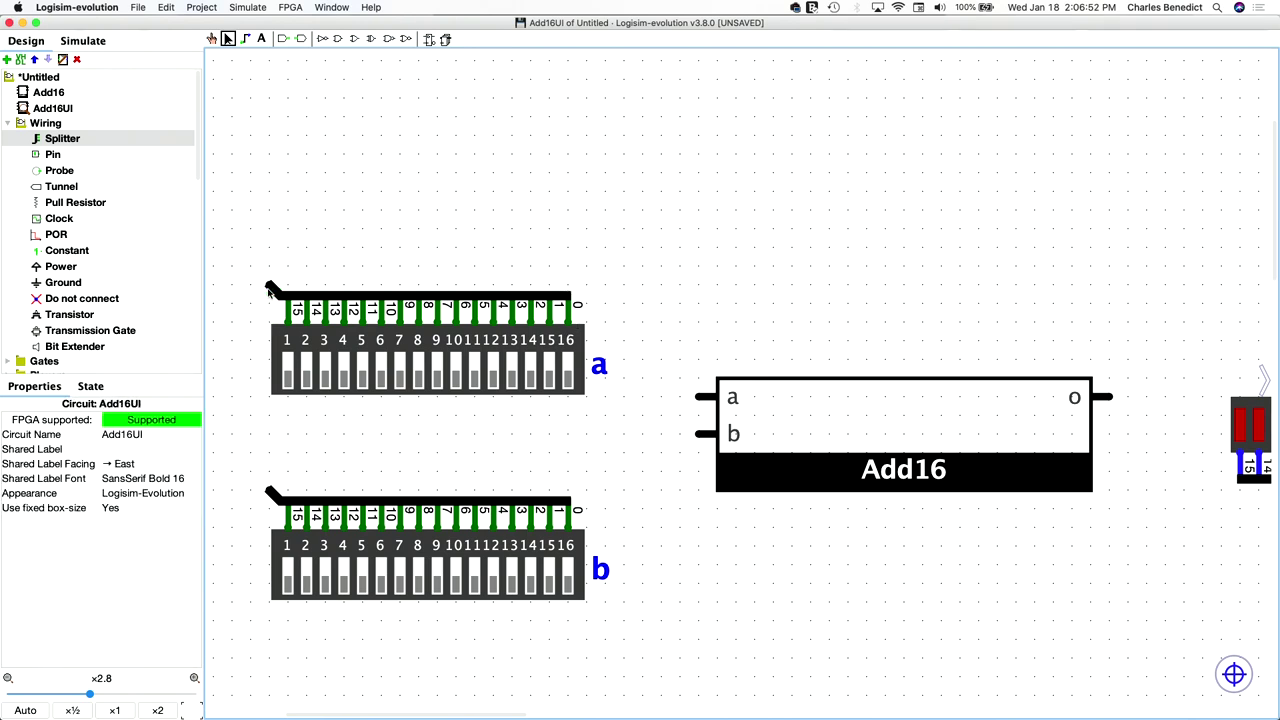
Step: Wire the splitters of switch banks a and b into Add16 inputs a and b
drag(268, 288, 700, 396)
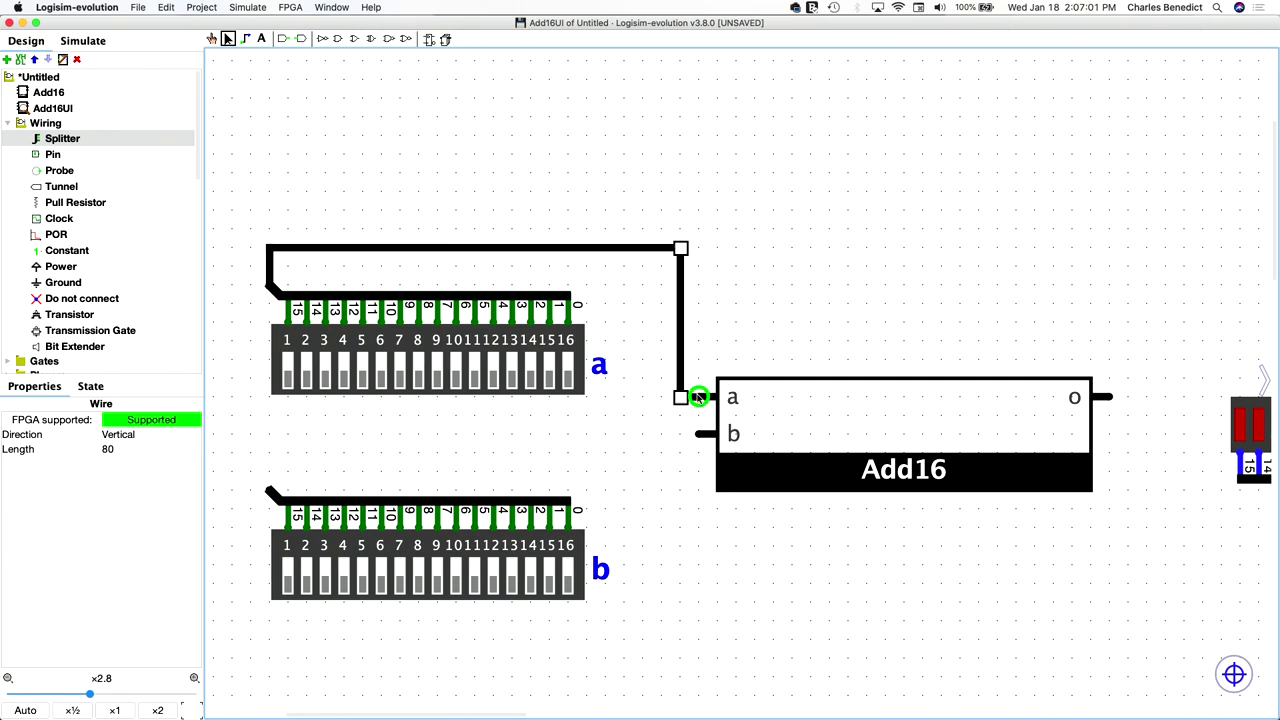
click(643, 452)
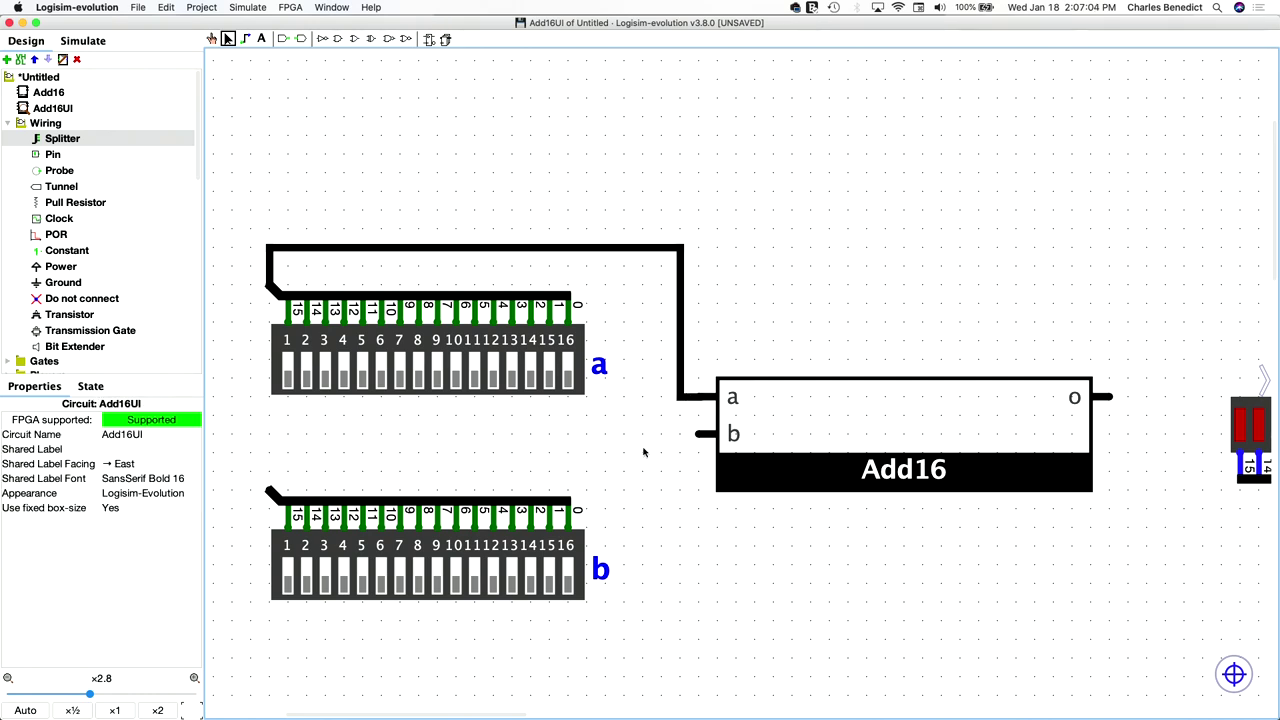
click(270, 491)
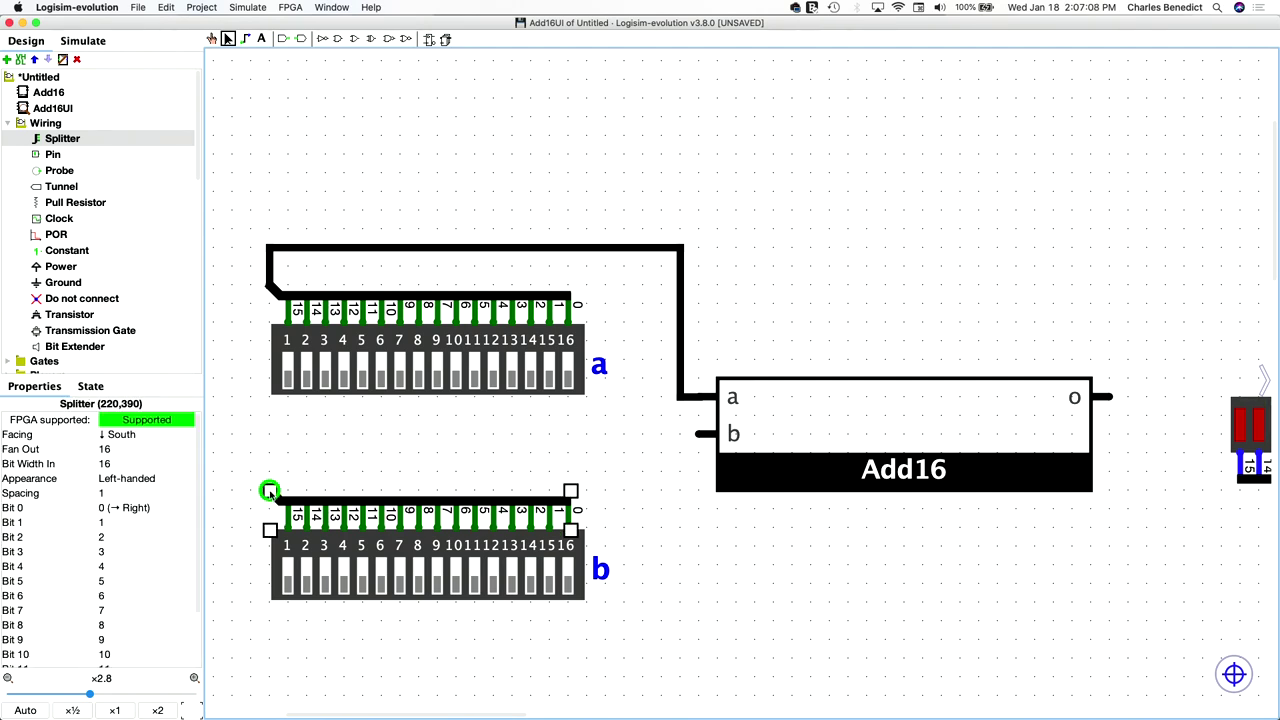
drag(271, 493, 699, 434)
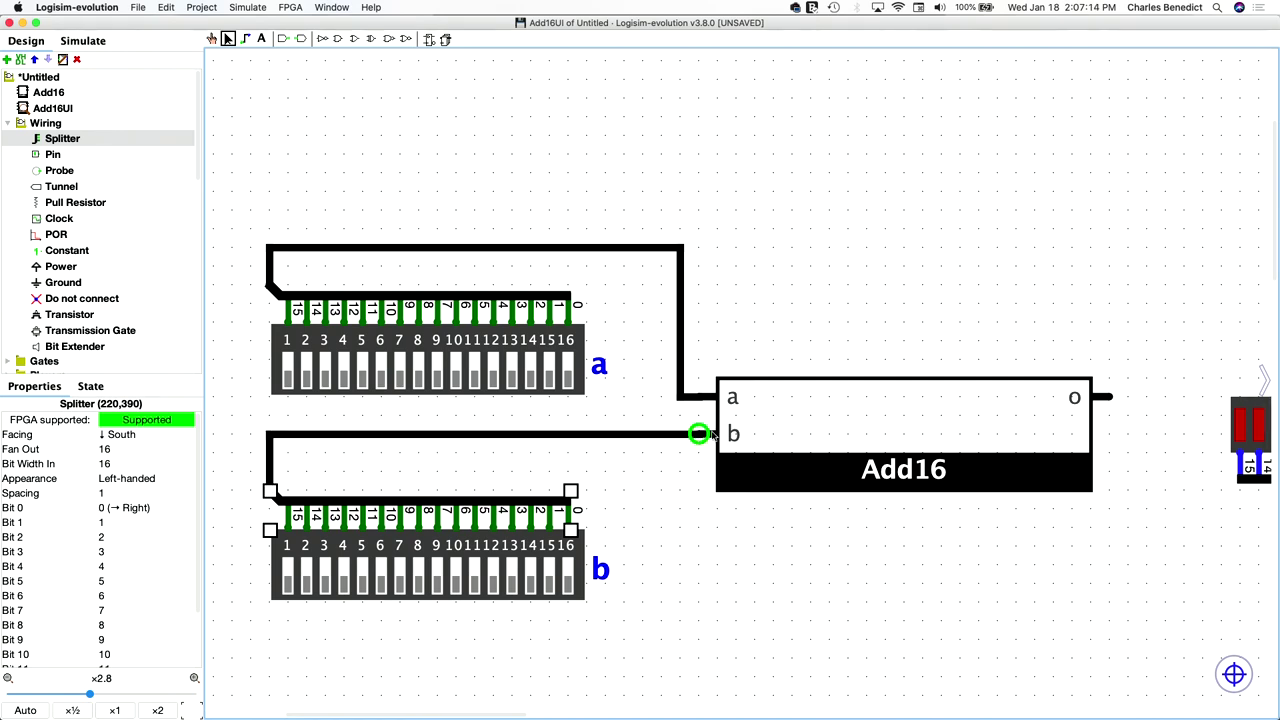
Step: Connect Add16 output o to the o LED display's splitter and view the whole circuit
scroll(1166, 354, right, 2)
scroll(1166, 354, right, 10)
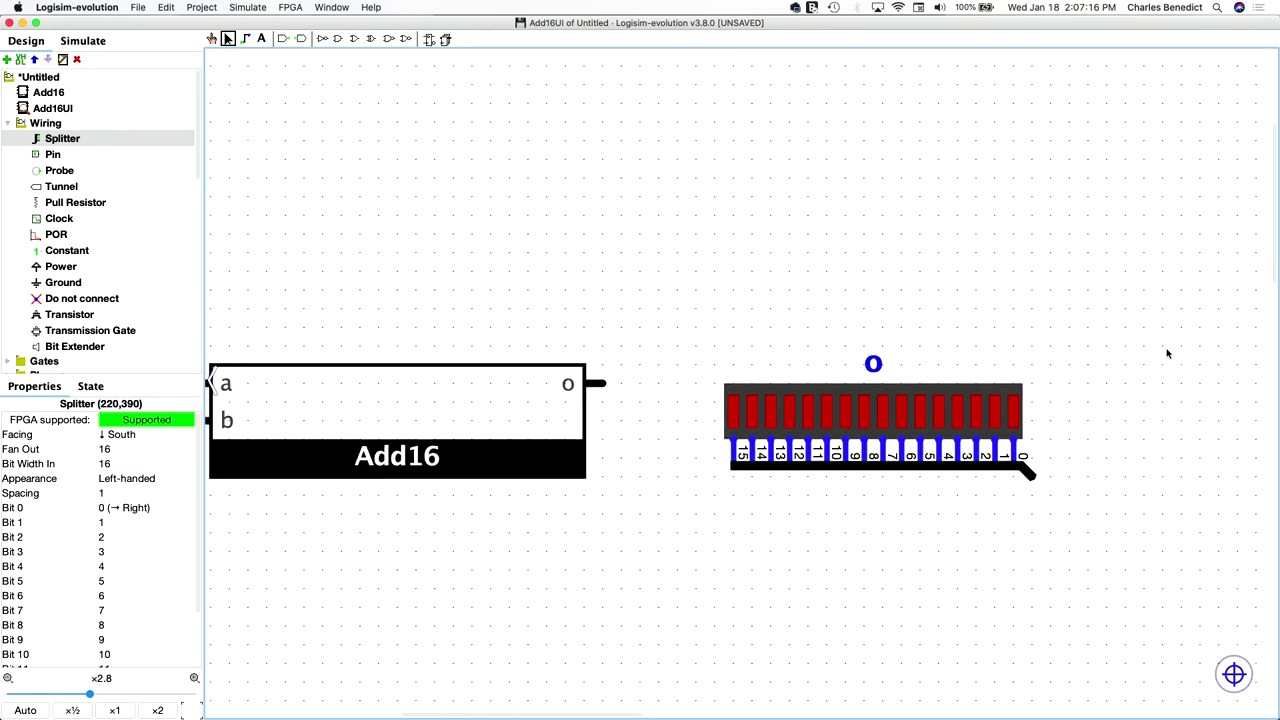
drag(1072, 476, 641, 380)
scroll(675, 535, left, 10)
scroll(675, 535, right, 10)
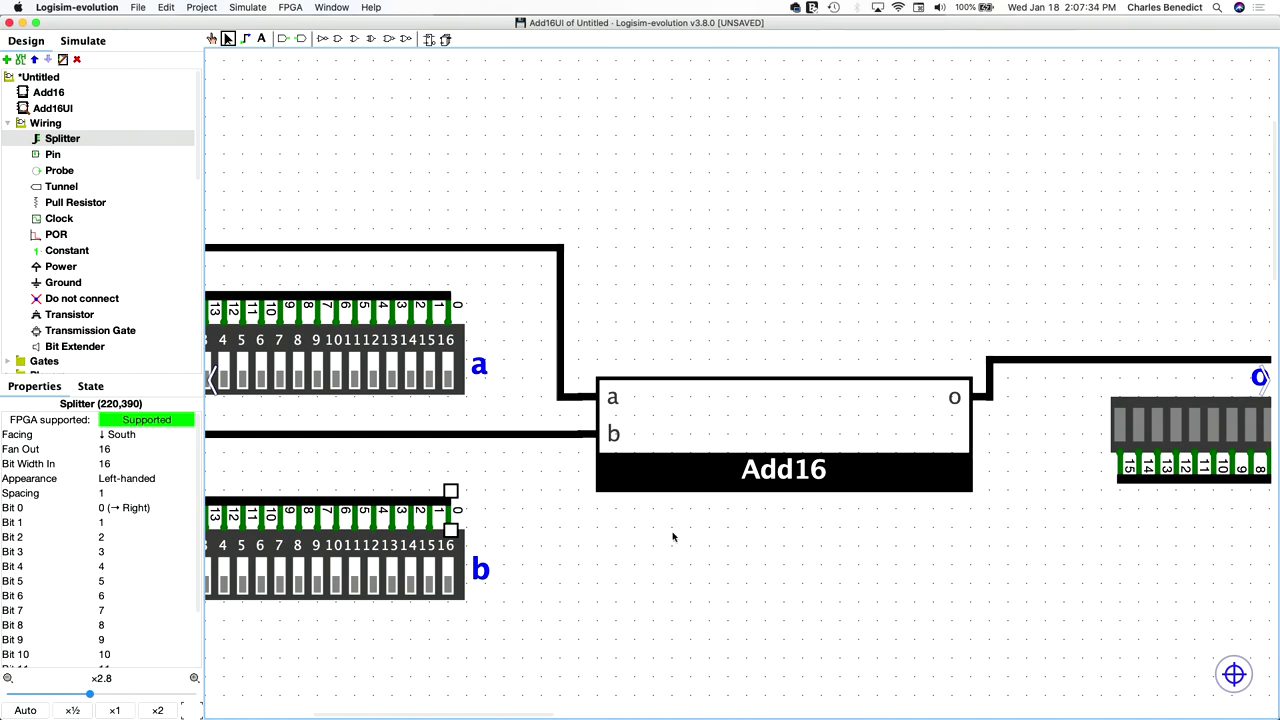
scroll(670, 538, up, 2)
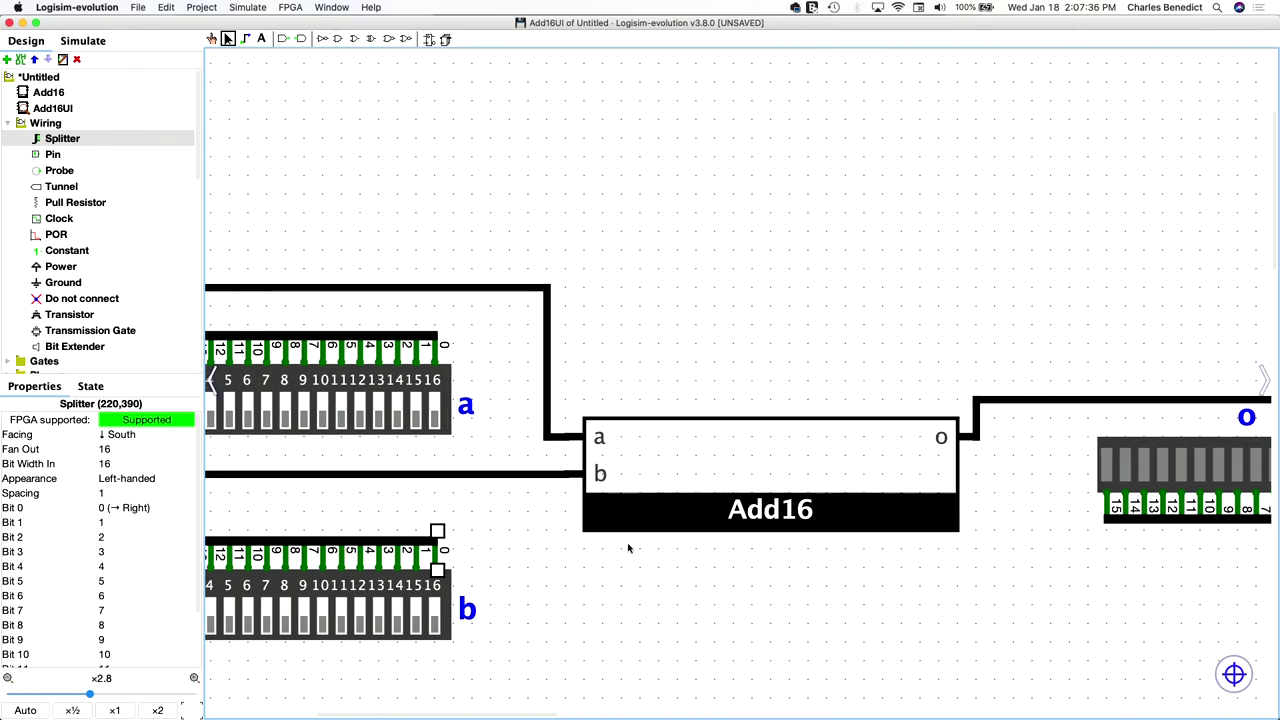
drag(89, 694, 77, 694)
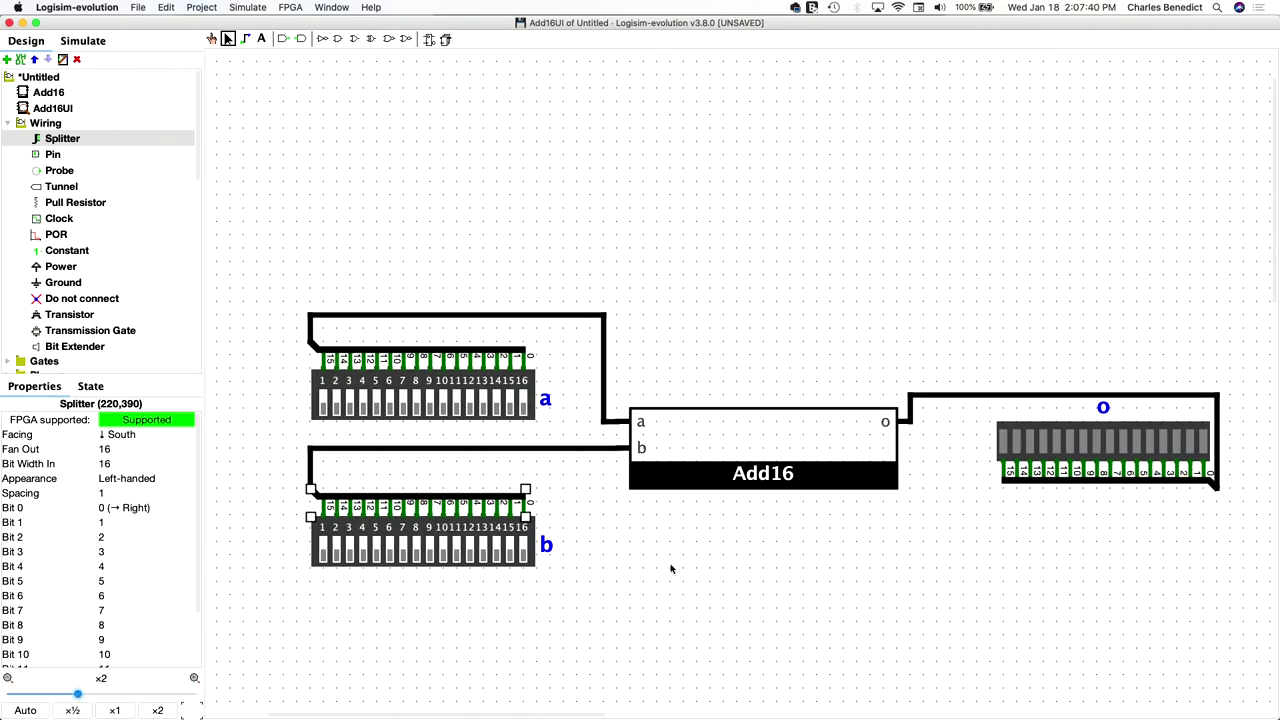
Step: With the Poke tool, turn on switches 16 and 15 of banks a and b and watch the o LEDs
scroll(670, 568, down, 4)
scroll(670, 568, right, 1)
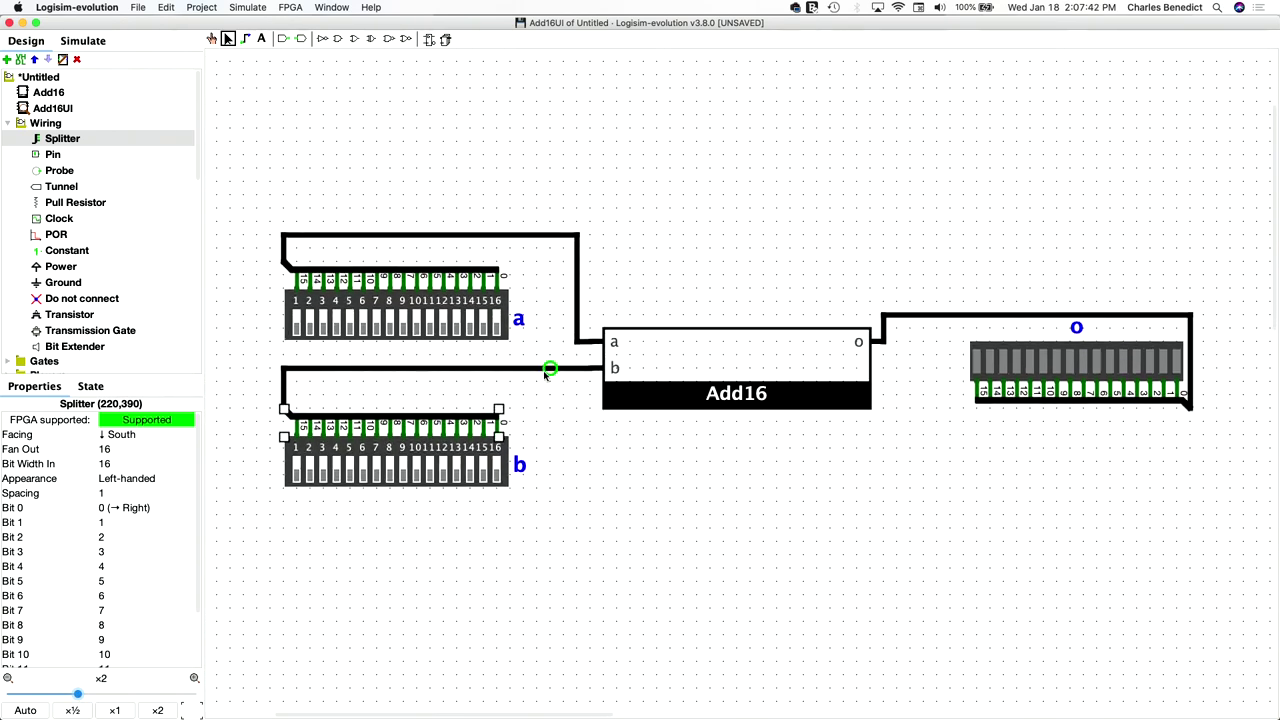
click(501, 330)
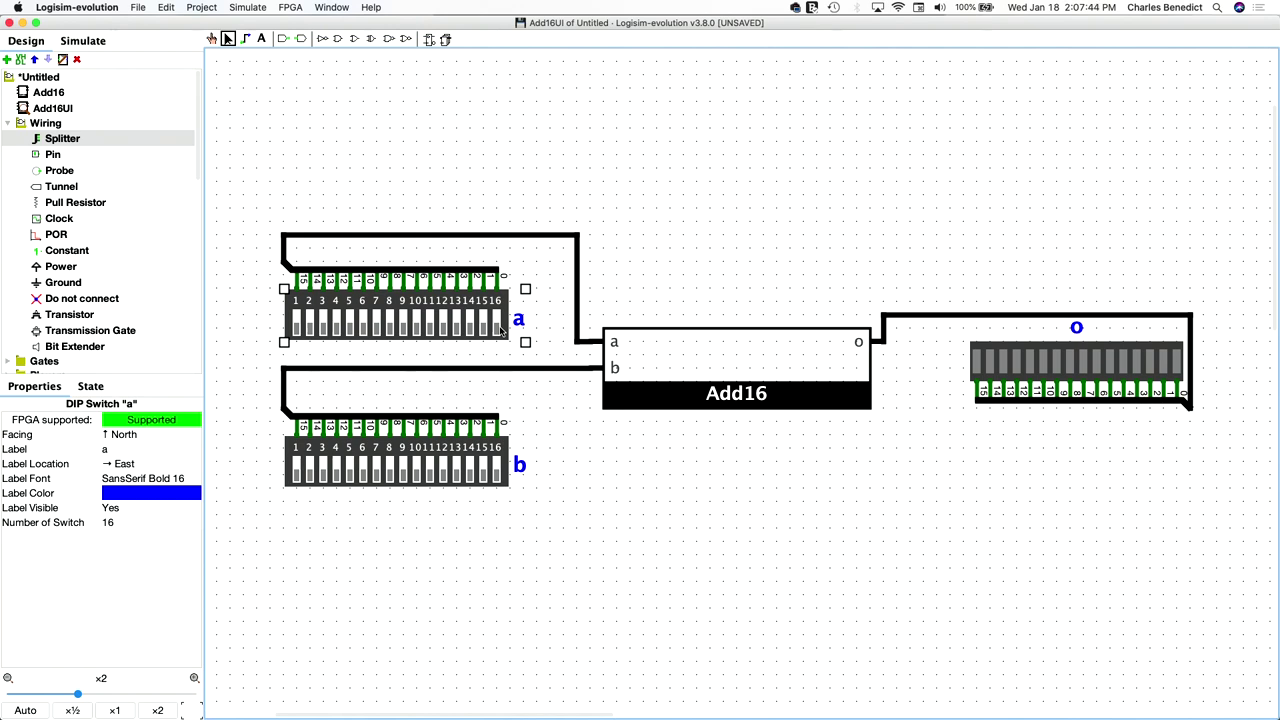
click(211, 39)
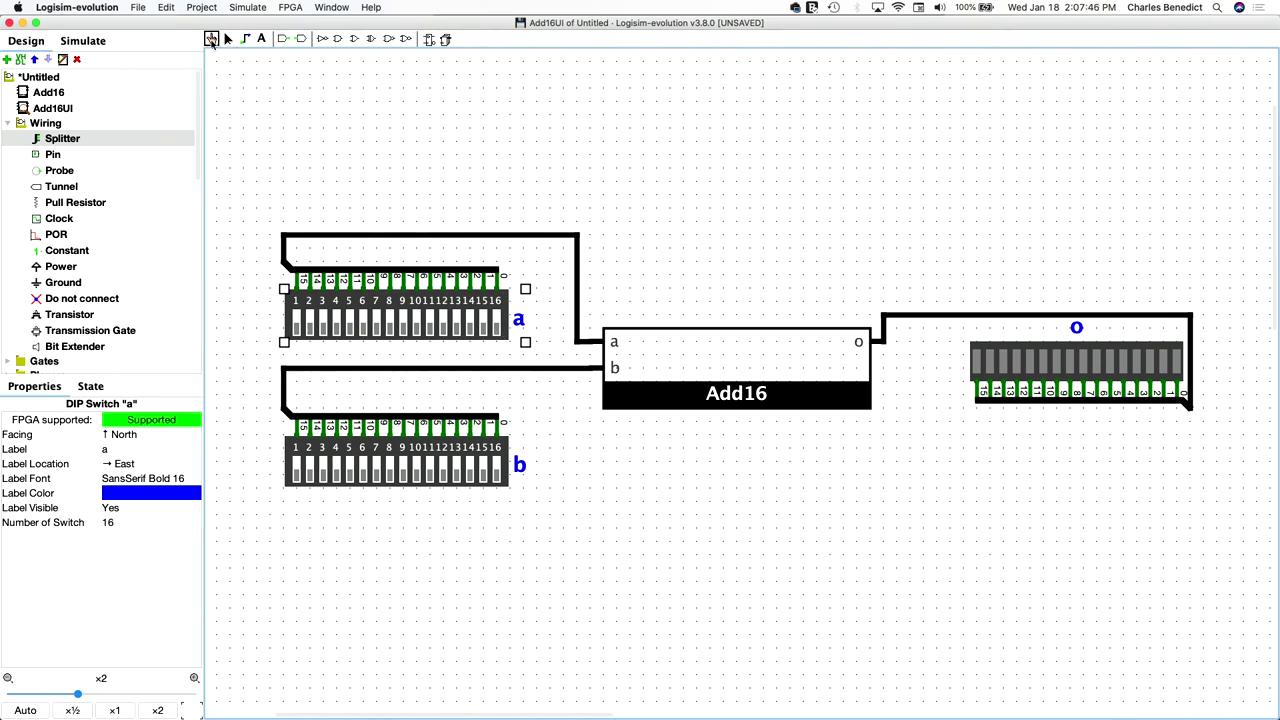
click(497, 322)
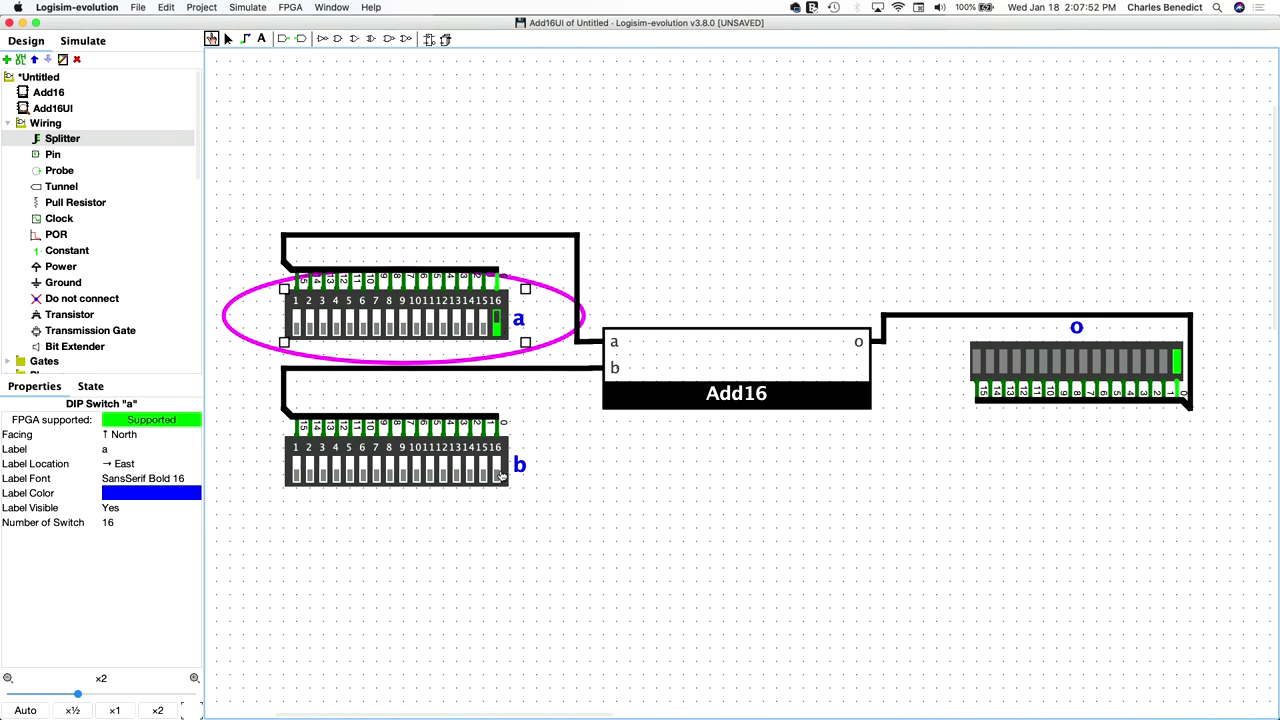
click(499, 473)
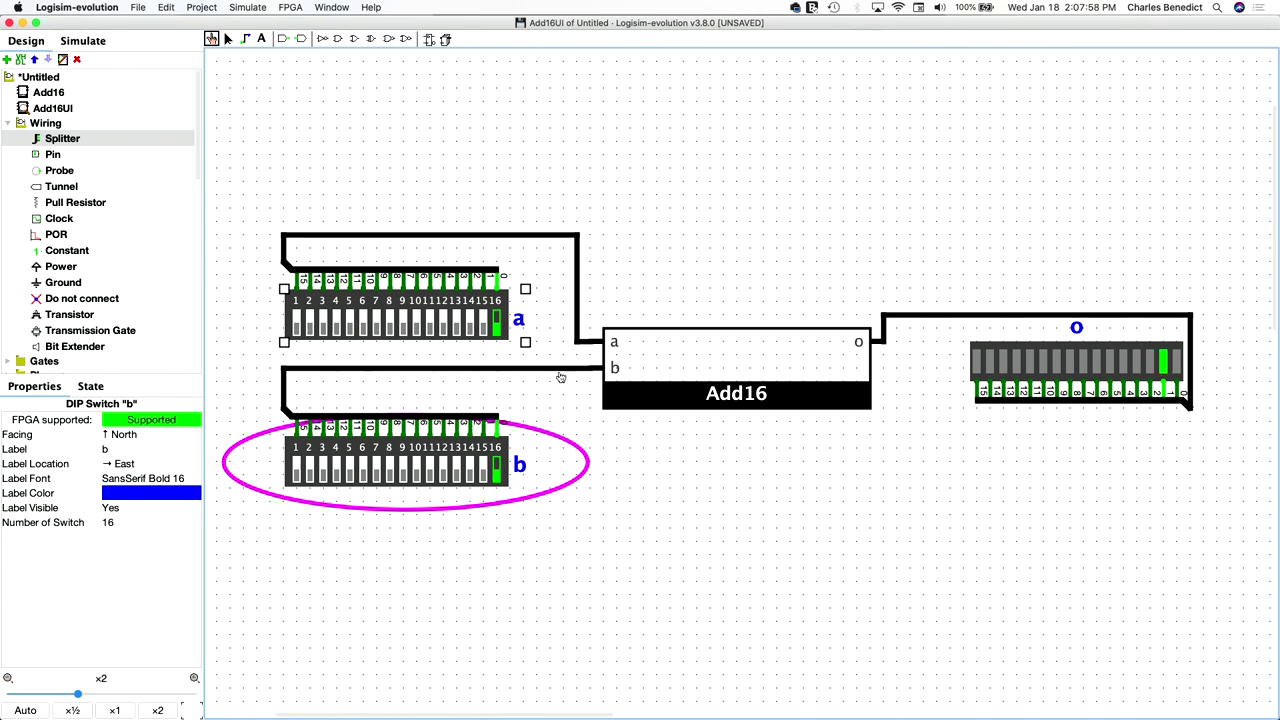
click(486, 329)
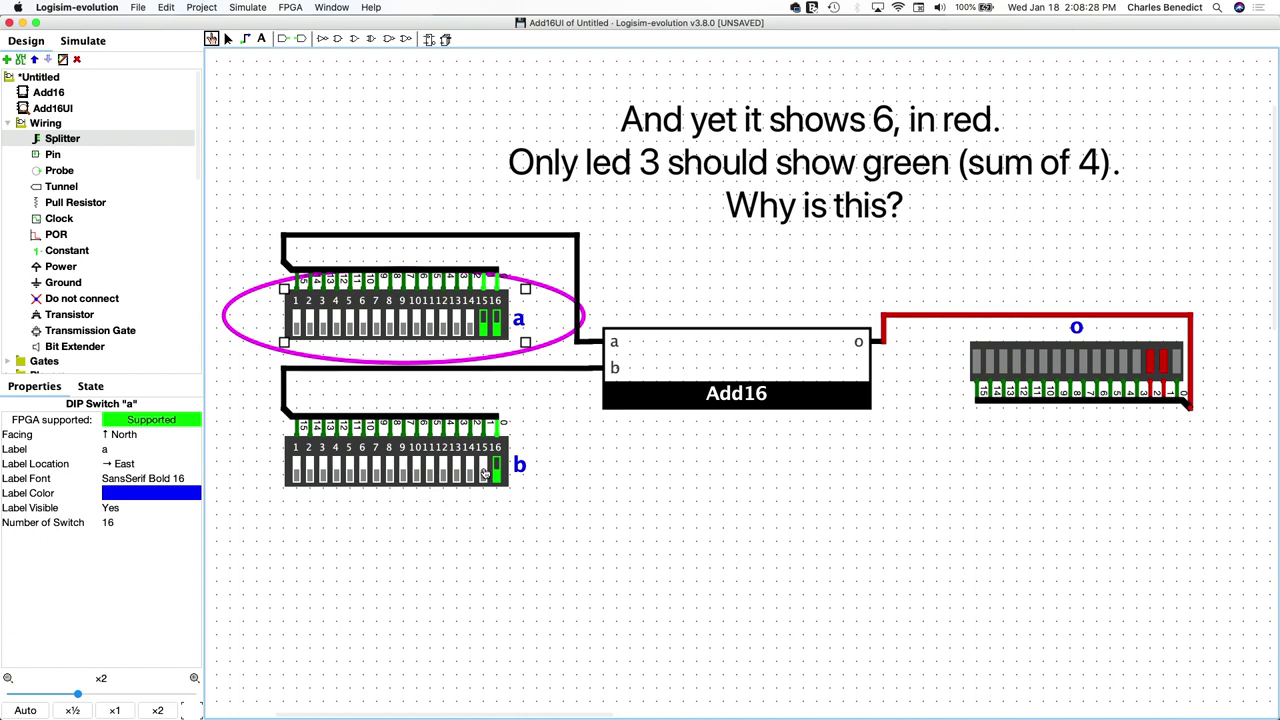
click(484, 472)
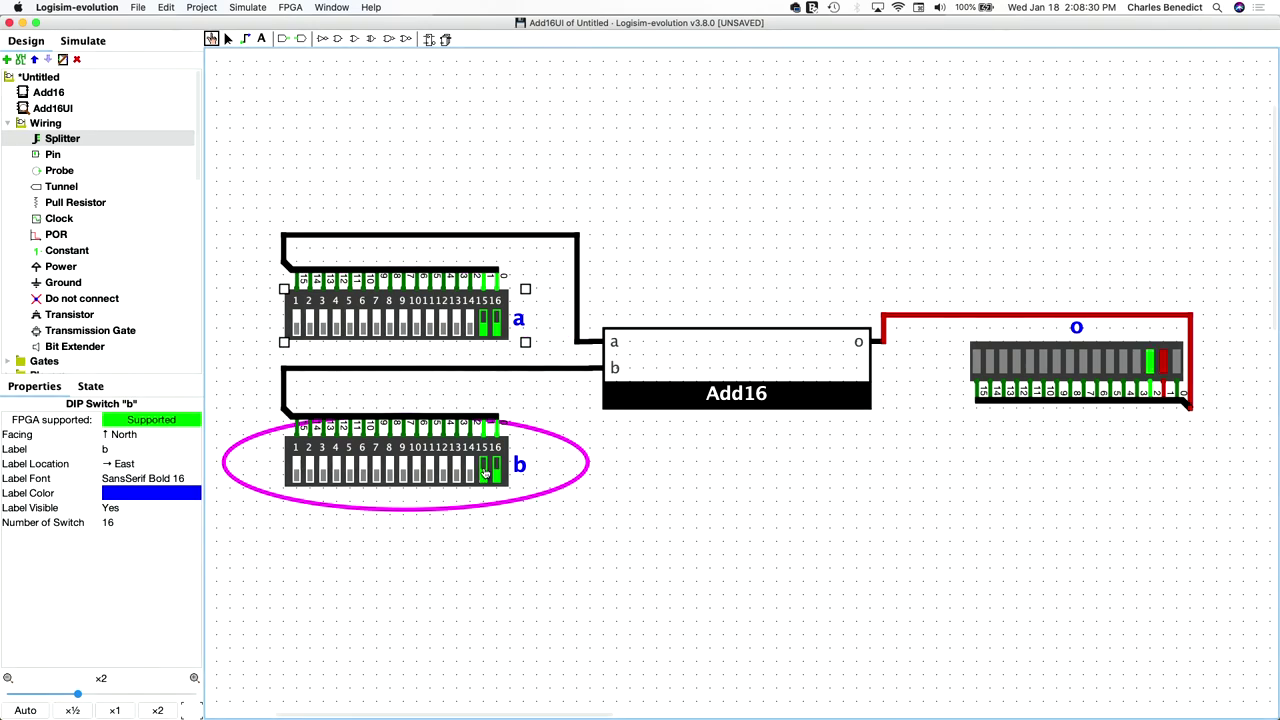
click(484, 472)
click(484, 472)
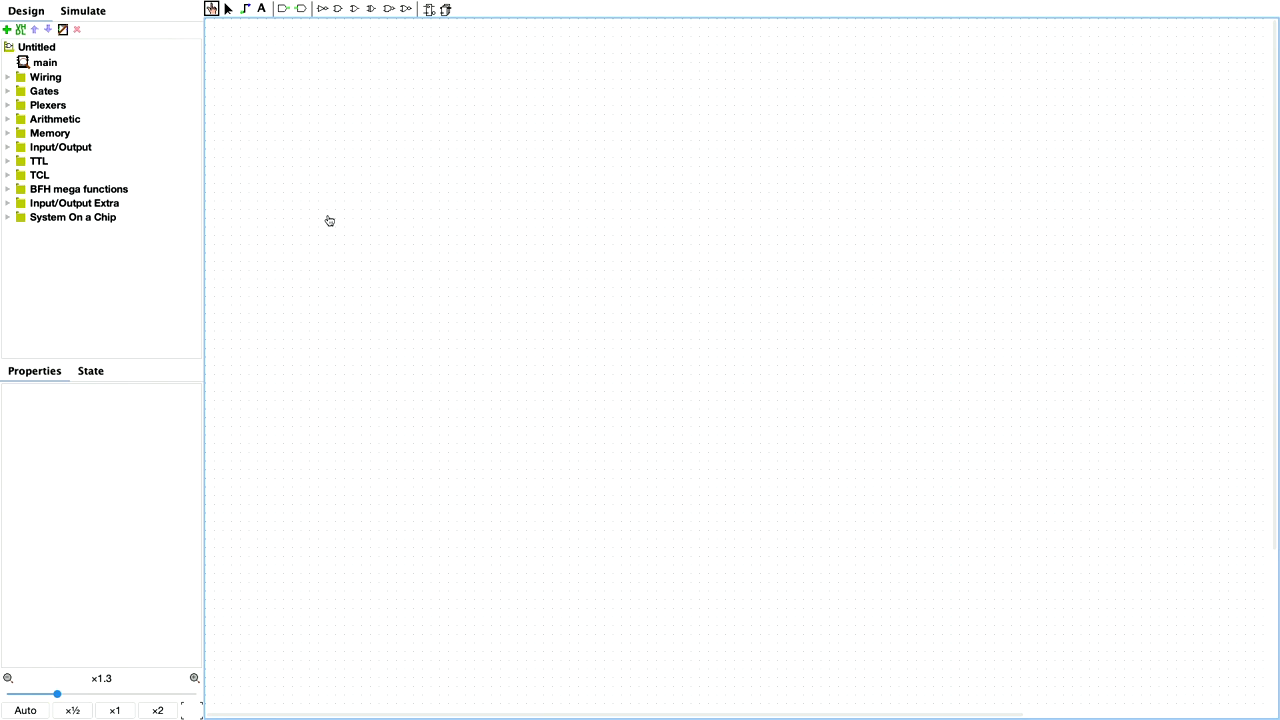
Step: Select the main circuit in the new Untitled project
mouse_move(539, 4)
click(43, 66)
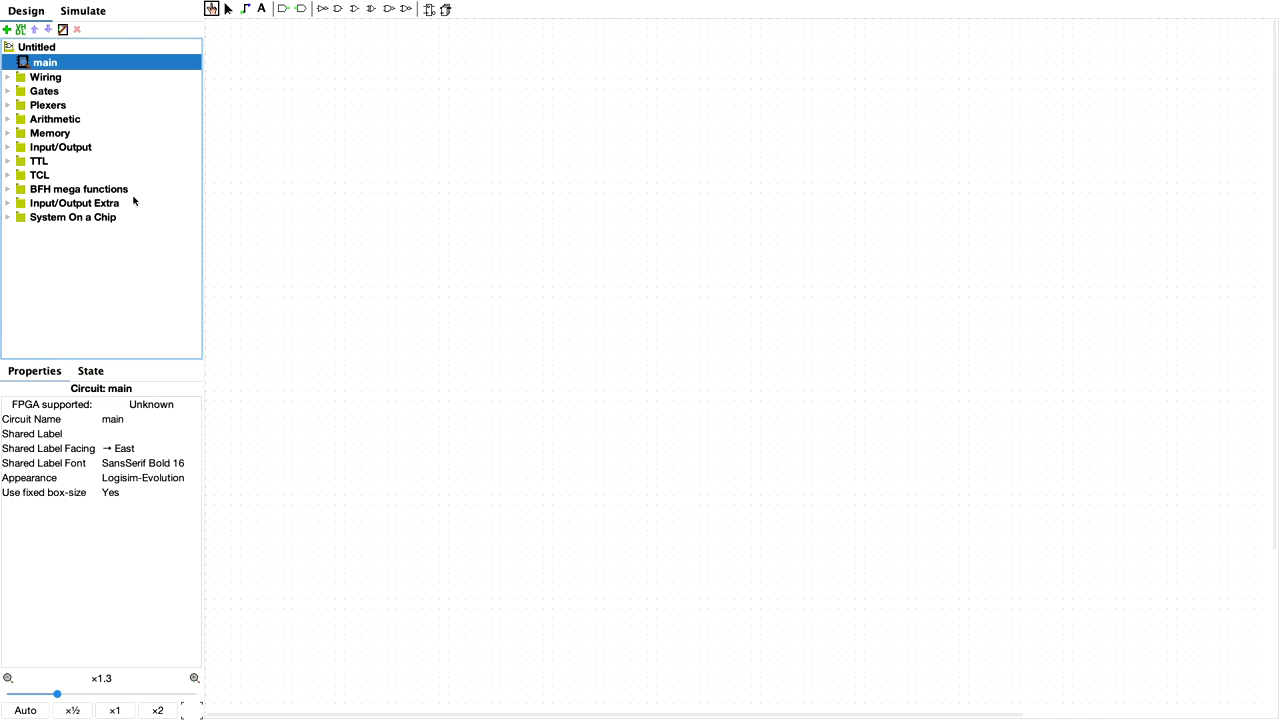
Step: Rename the circuit to child and place an AND gate on the canvas
click(137, 417)
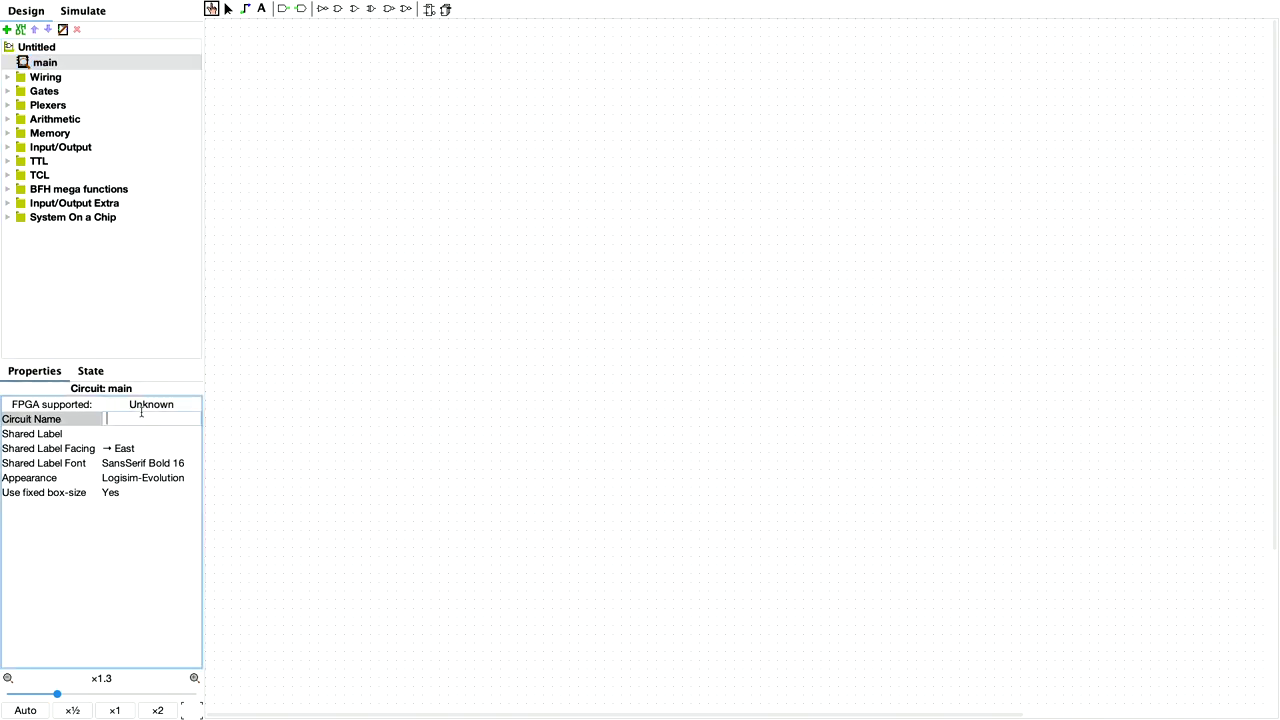
key(Return)
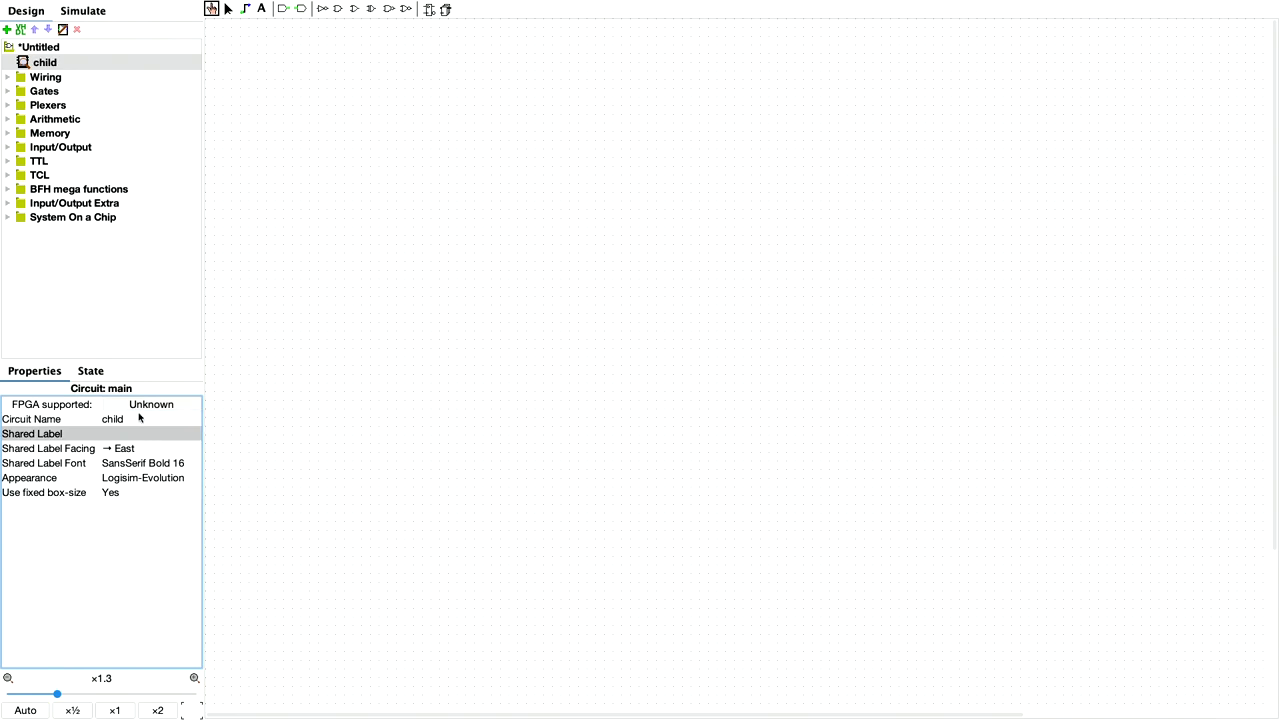
click(9, 91)
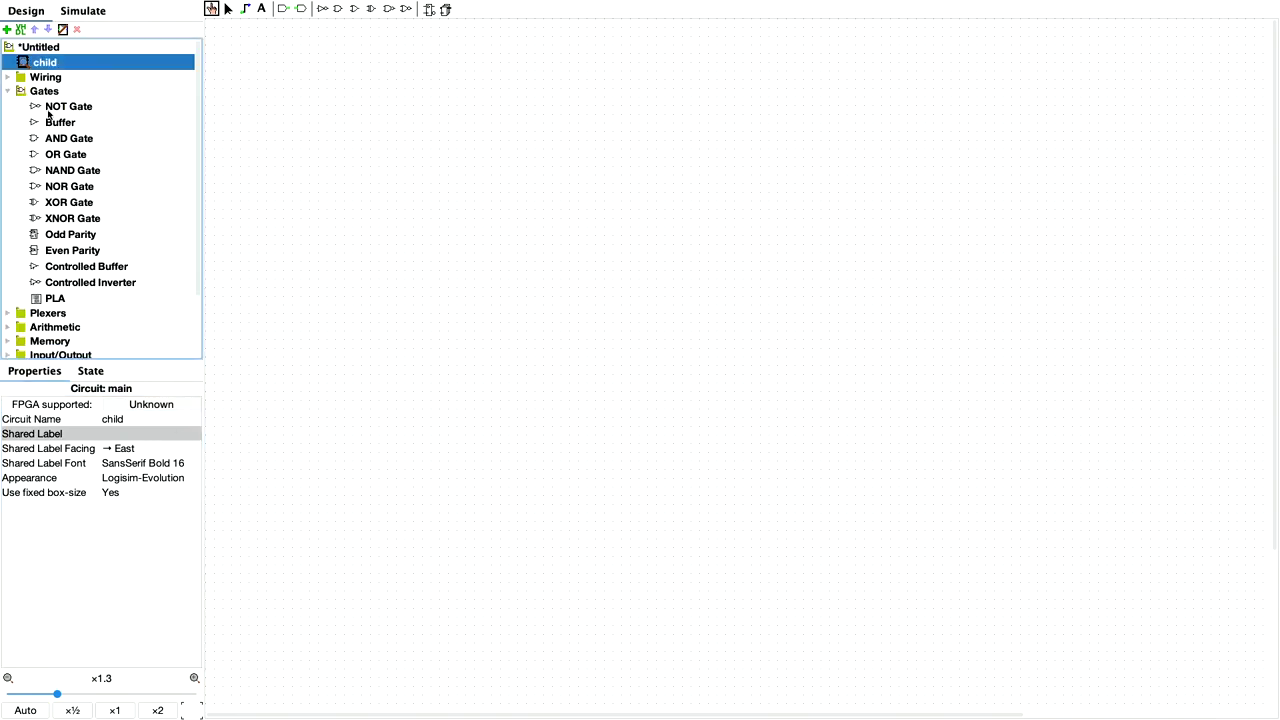
click(60, 139)
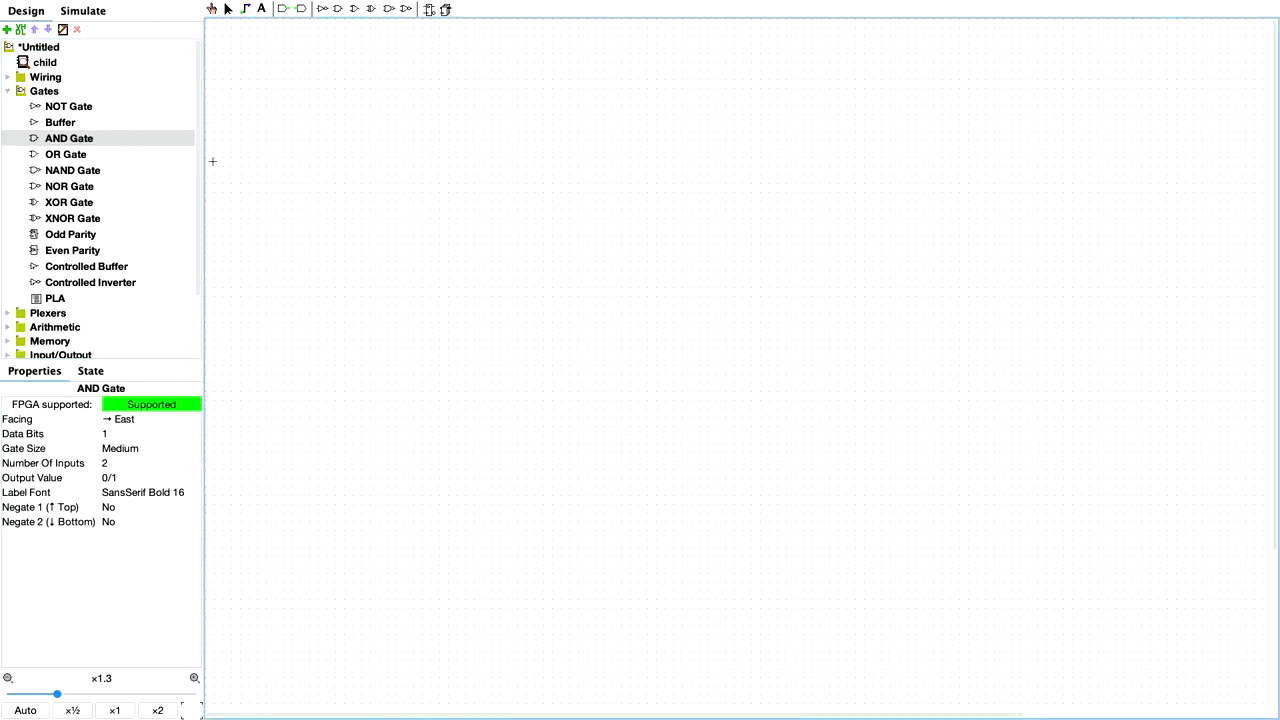
click(449, 209)
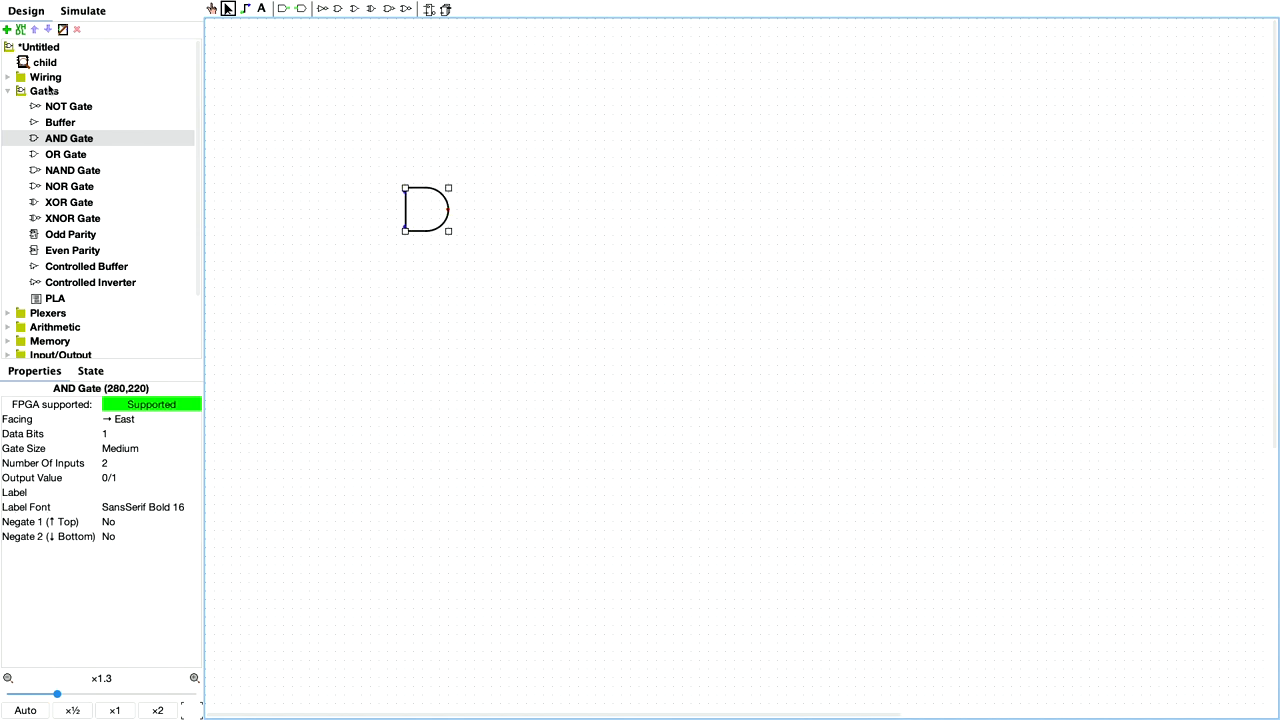
scroll(54, 278, down, 1)
scroll(50, 92, up, 1)
Step: Wire two pins into the AND gate's inputs and a third pin to its output
click(7, 78)
click(52, 108)
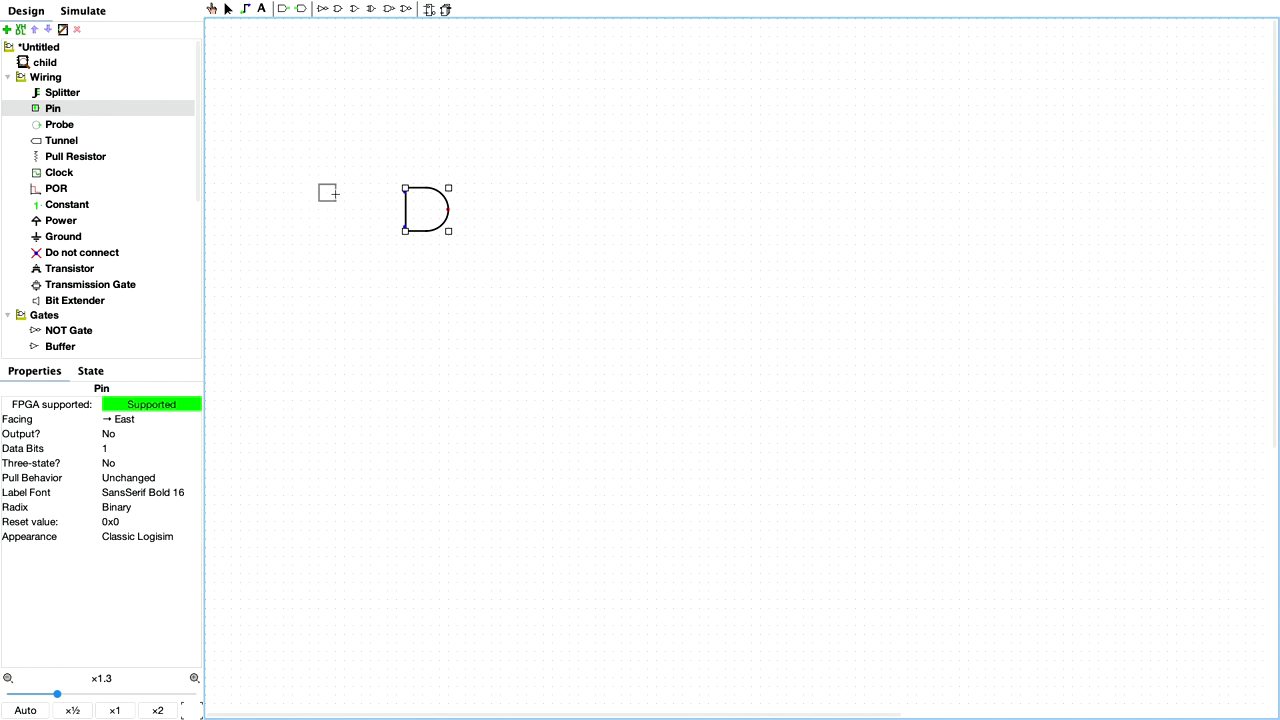
click(337, 193)
drag(337, 192, 405, 192)
click(100, 108)
click(330, 230)
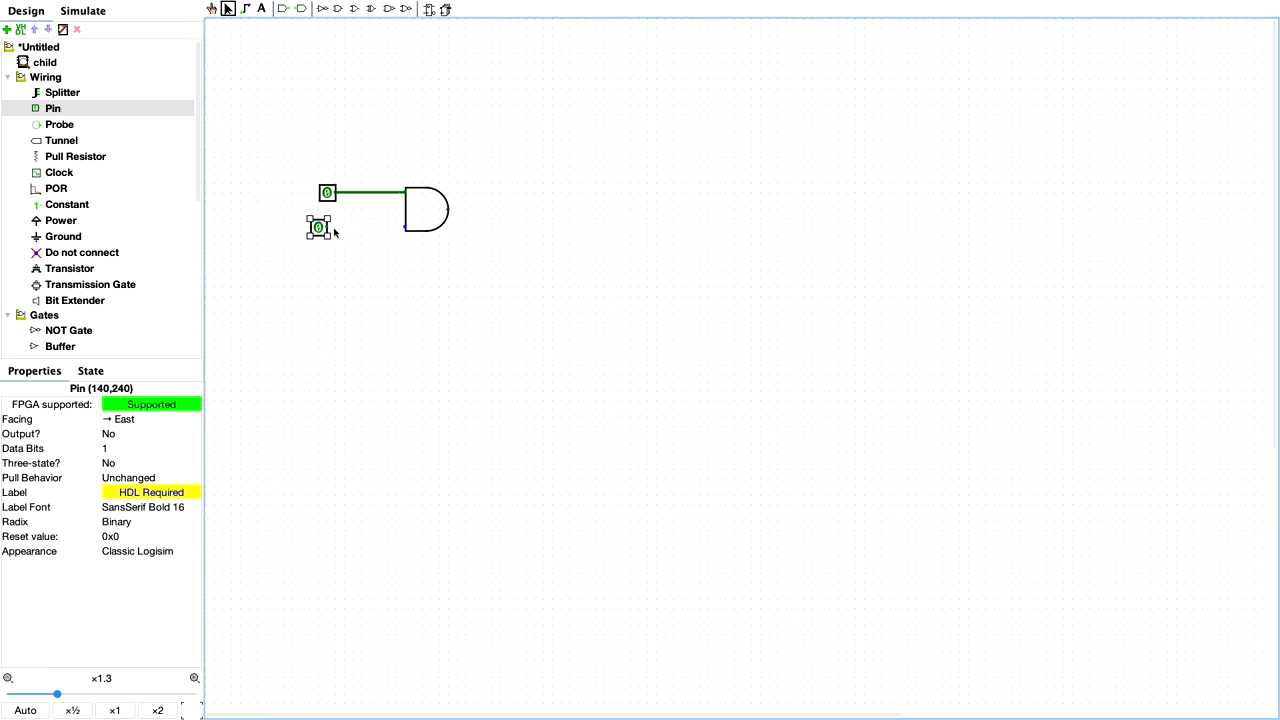
drag(332, 230, 405, 228)
click(61, 114)
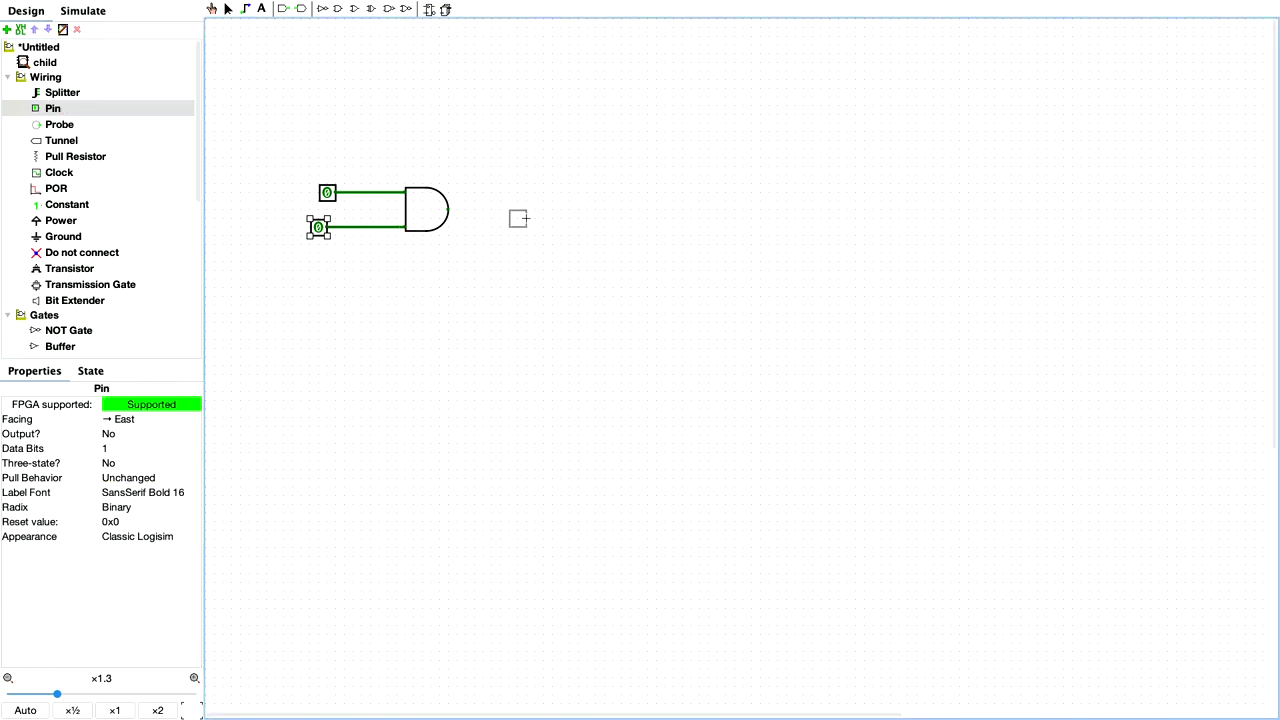
click(518, 210)
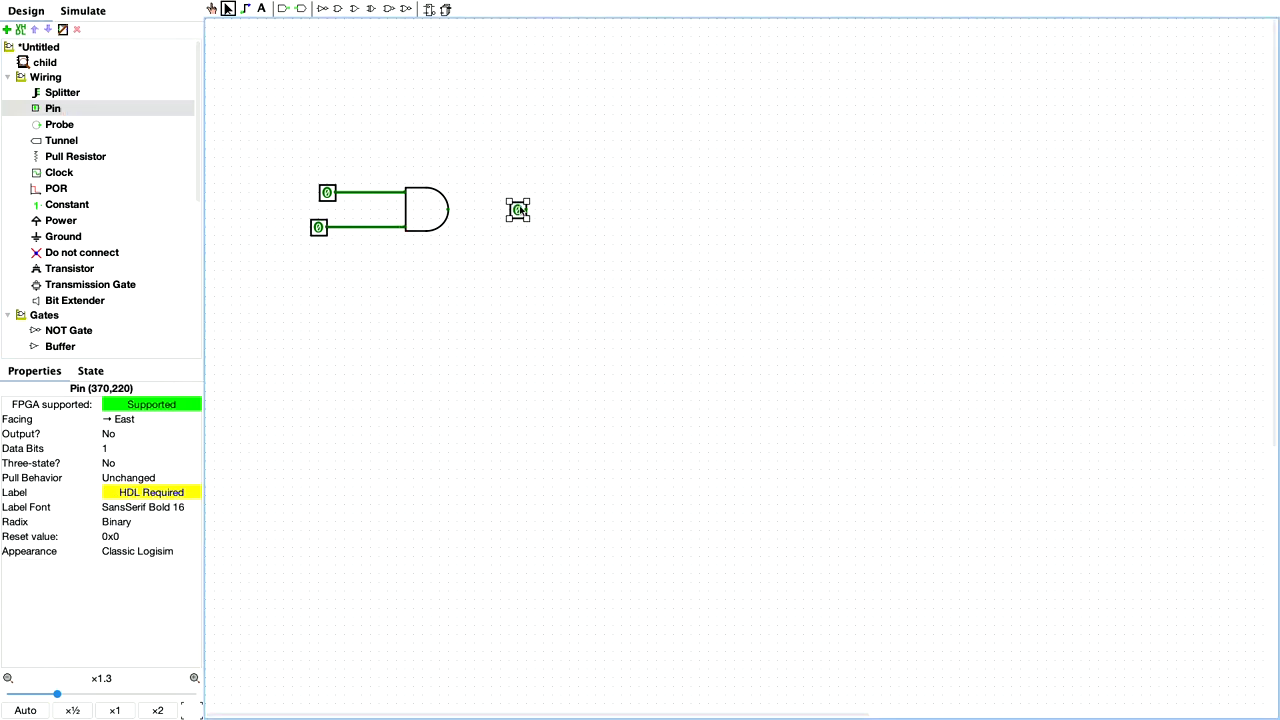
drag(527, 210, 465, 210)
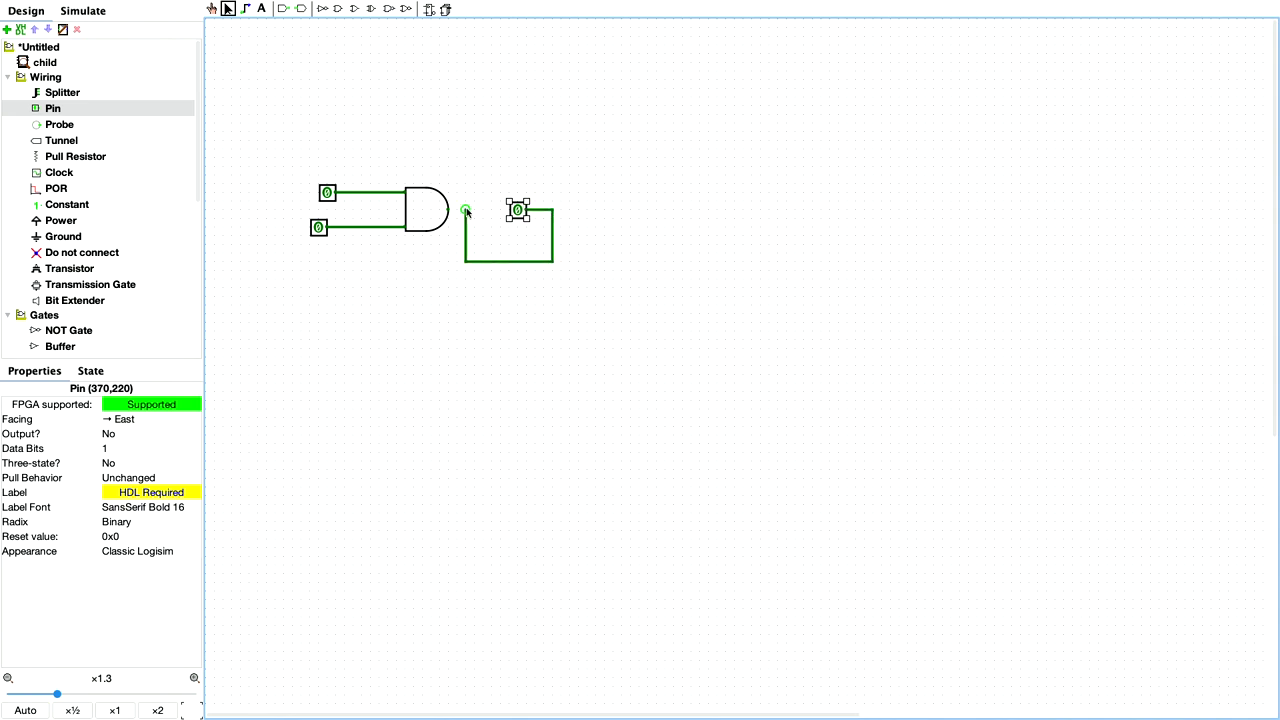
click(457, 322)
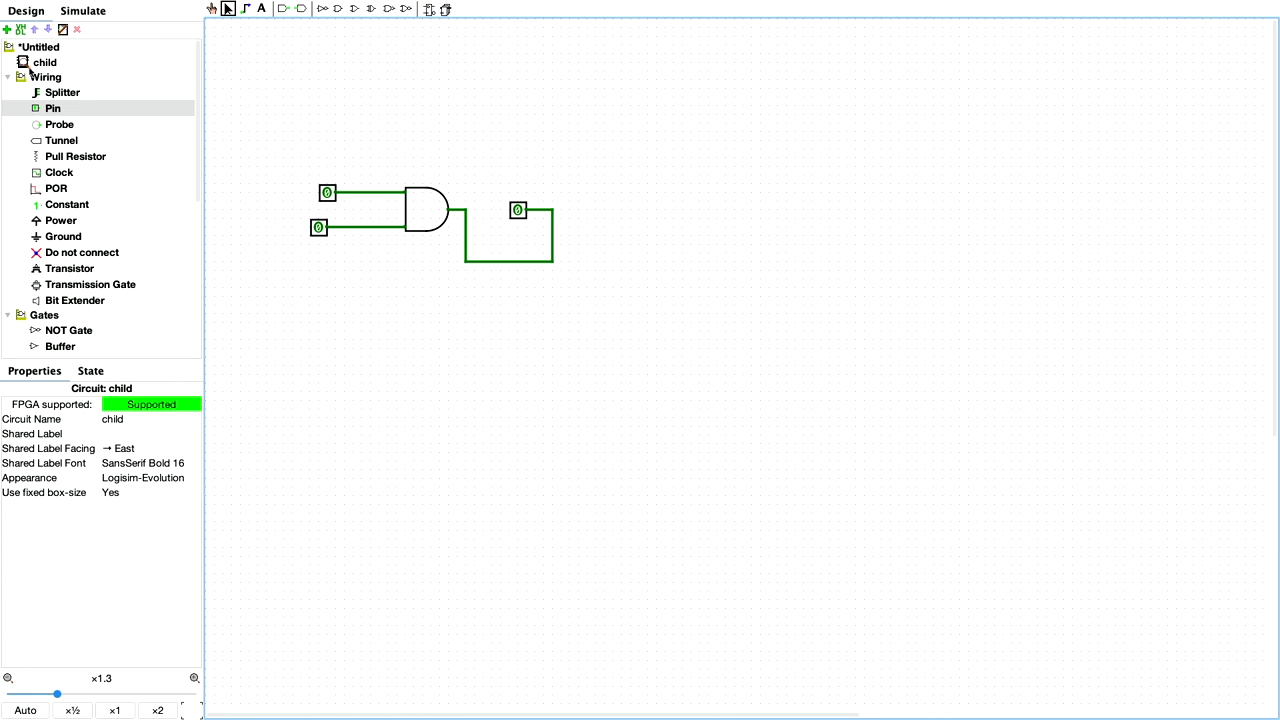
Step: Save the project as childlib
mouse_move(52, 4)
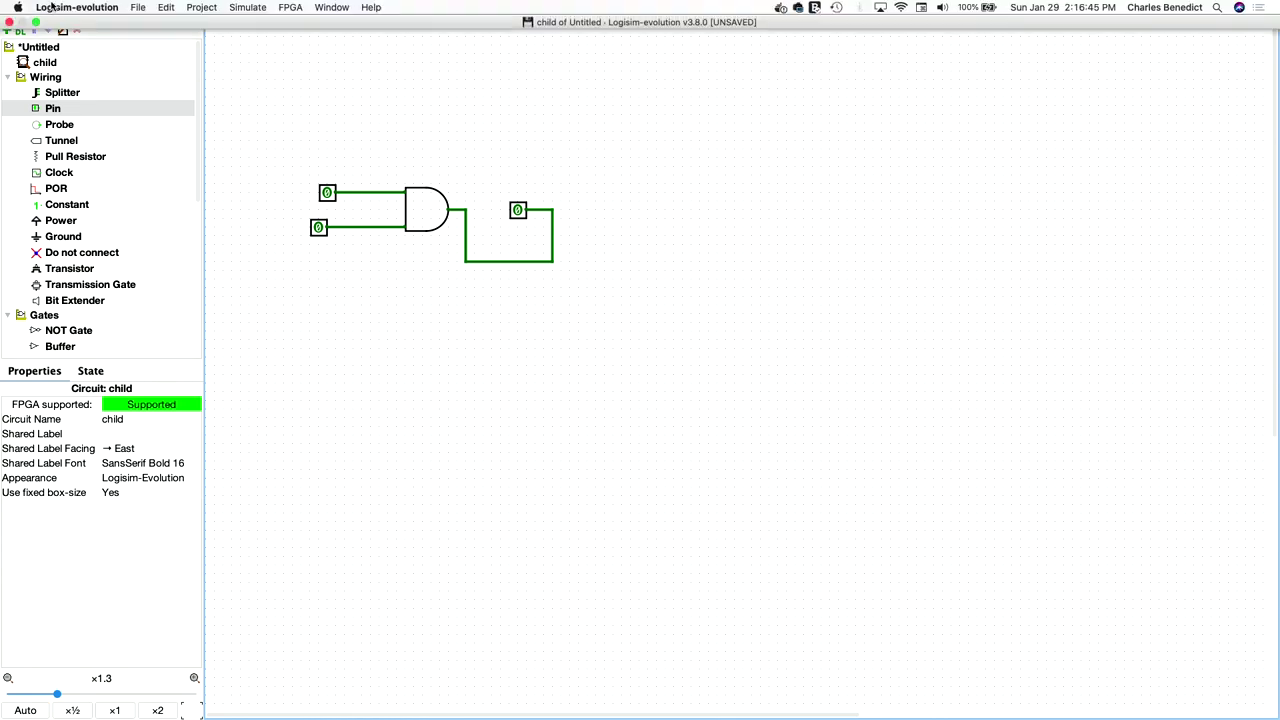
click(136, 7)
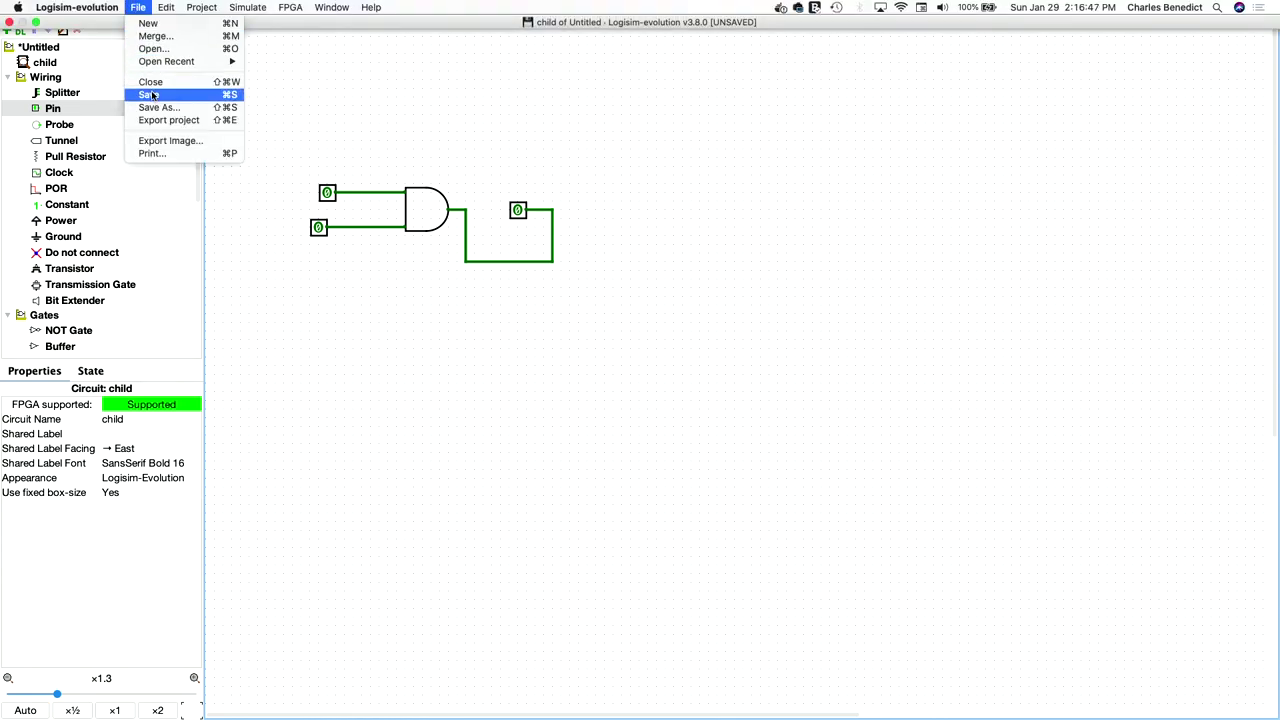
click(150, 94)
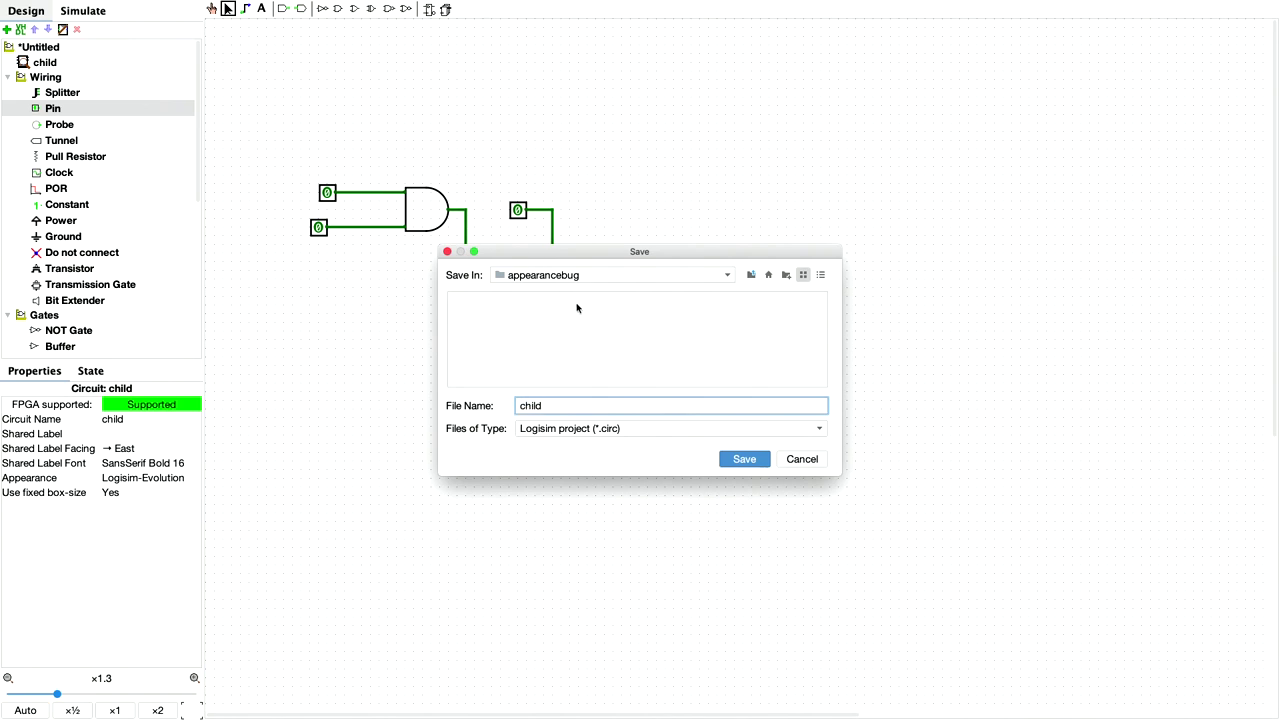
click(750, 460)
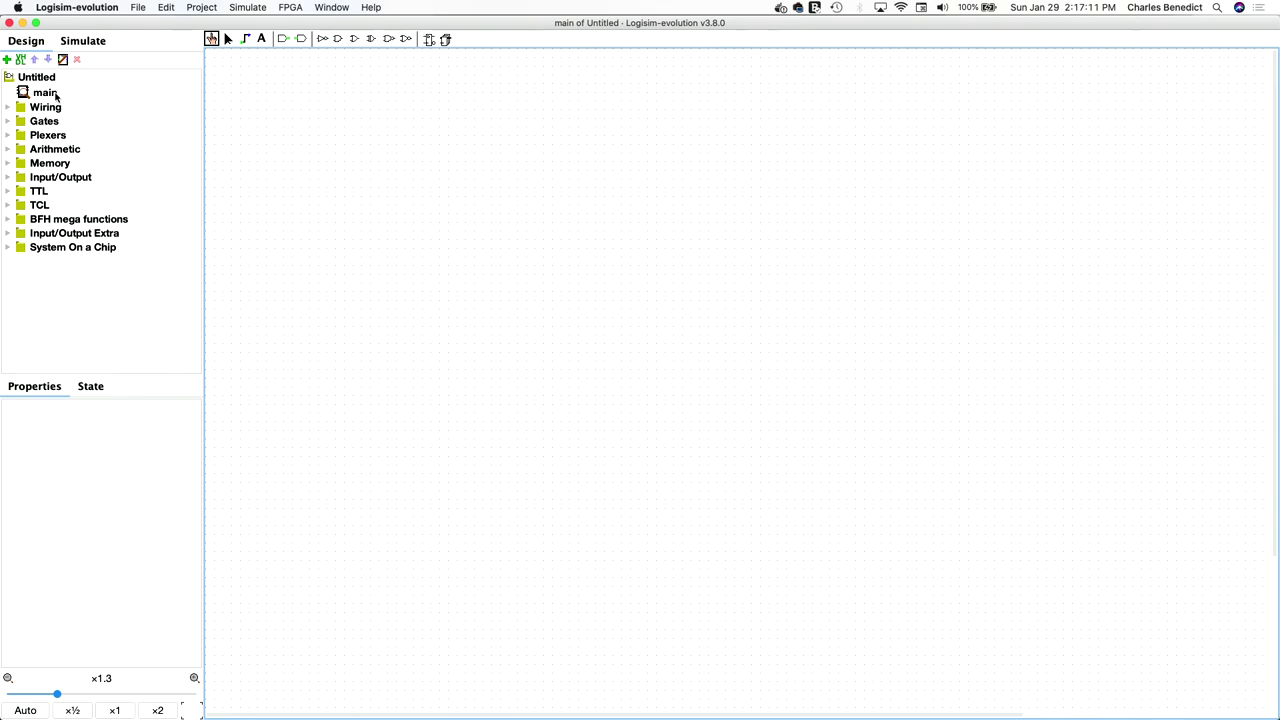
Step: Rename the main circuit to parent
click(56, 94)
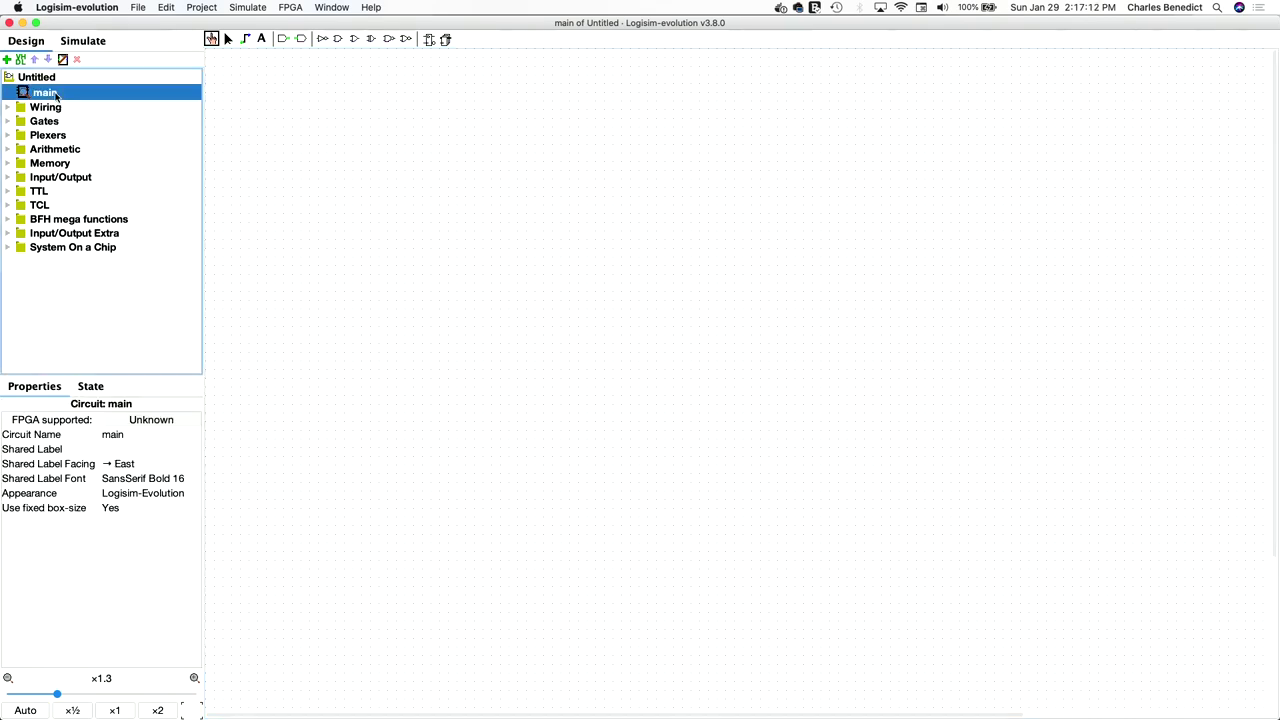
click(144, 433)
key(BackSpace)
key(BackSpace)
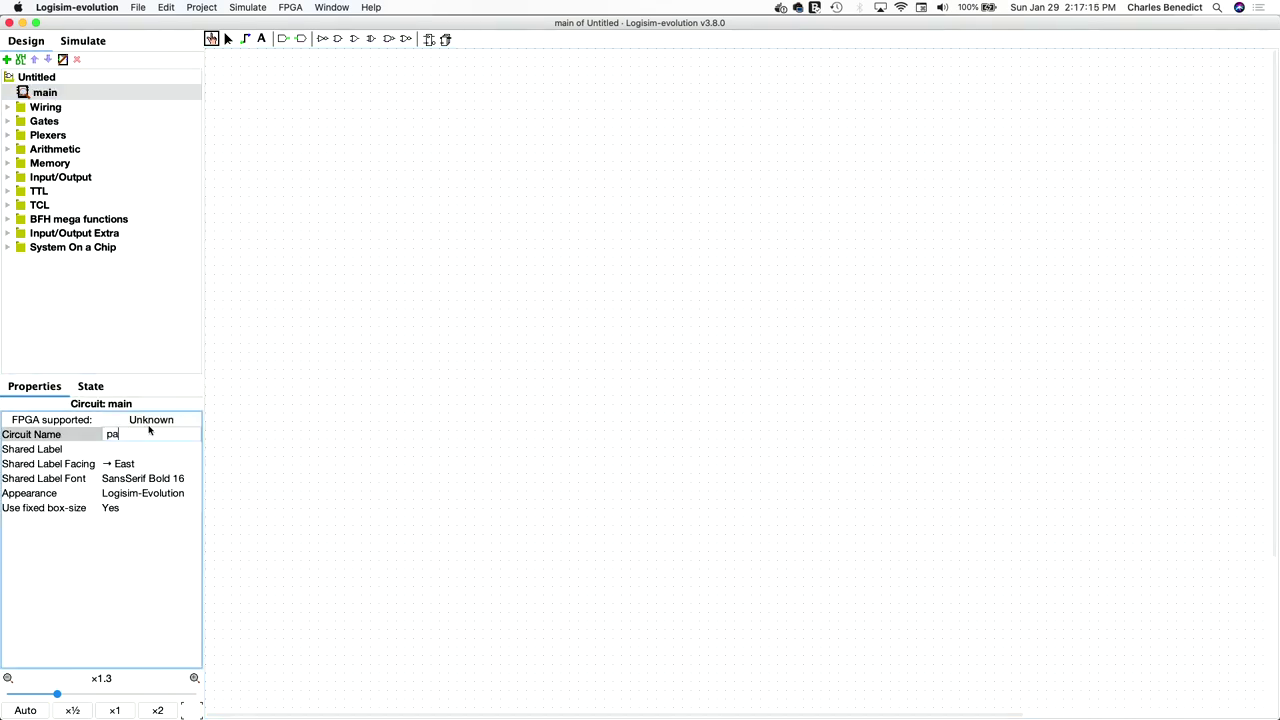
key(Return)
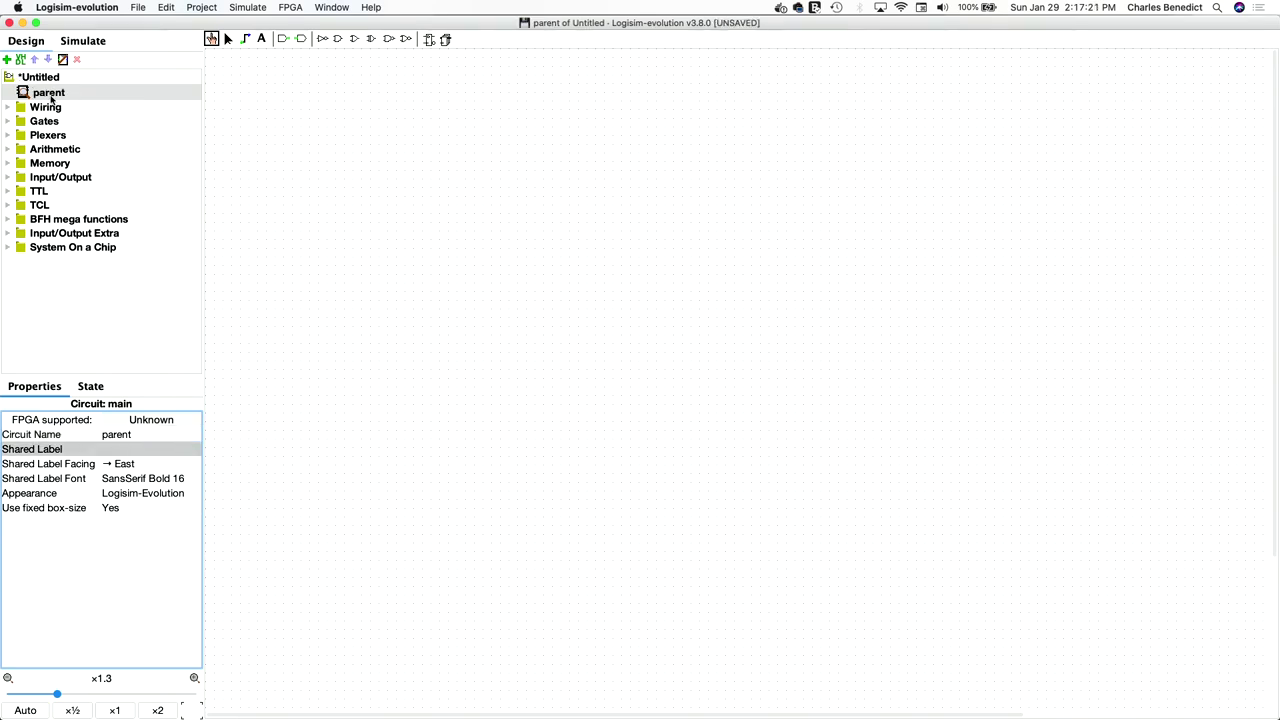
Step: Load childlib.circ as a Logisim-evolution library
click(192, 8)
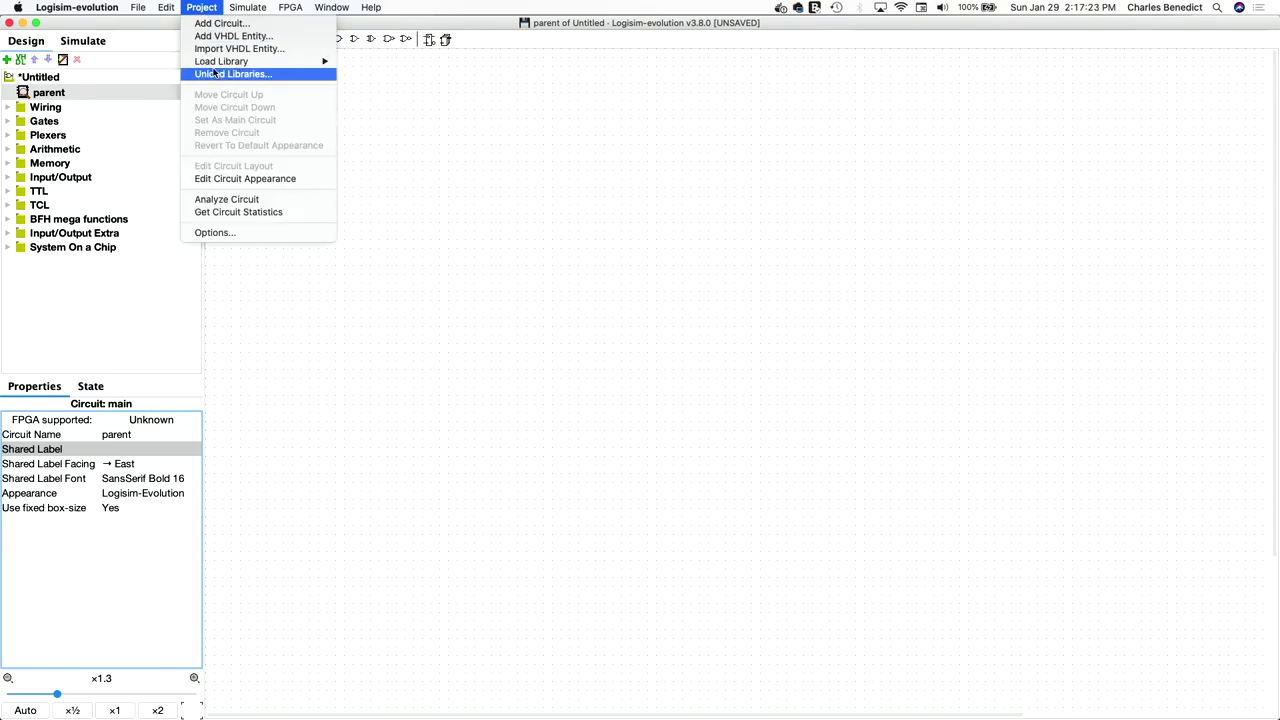
mouse_move(322, 61)
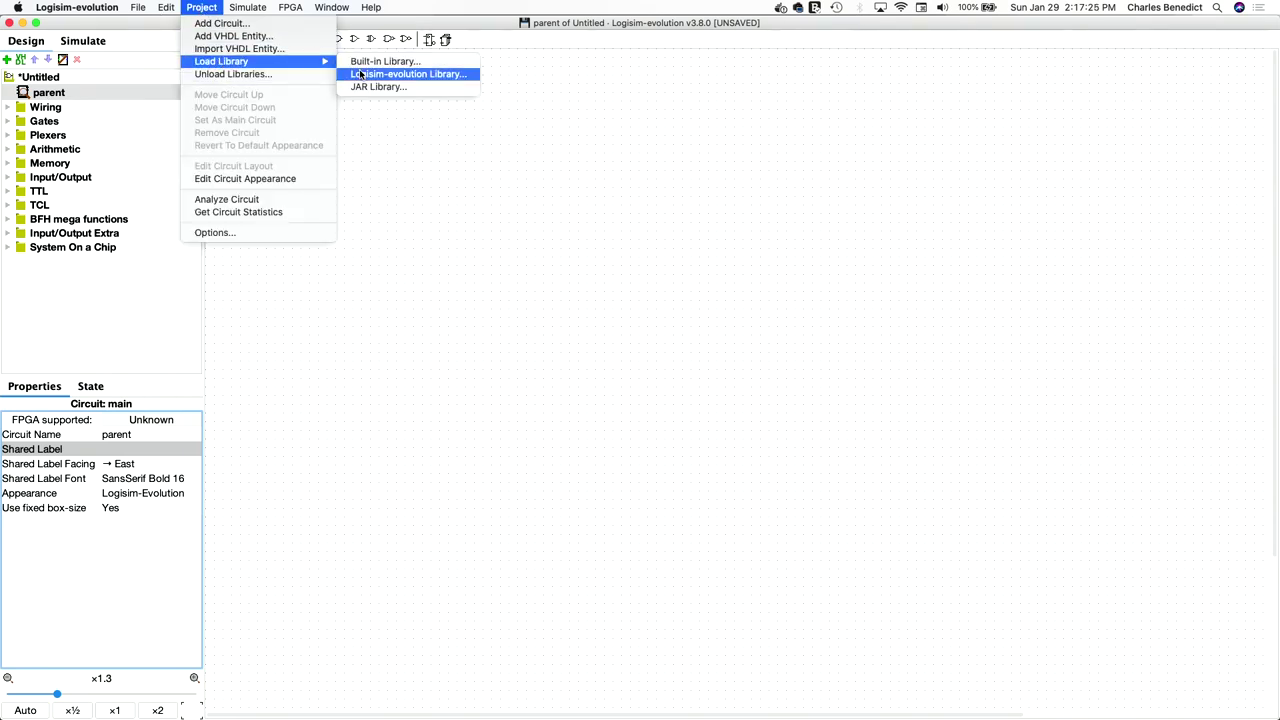
click(400, 74)
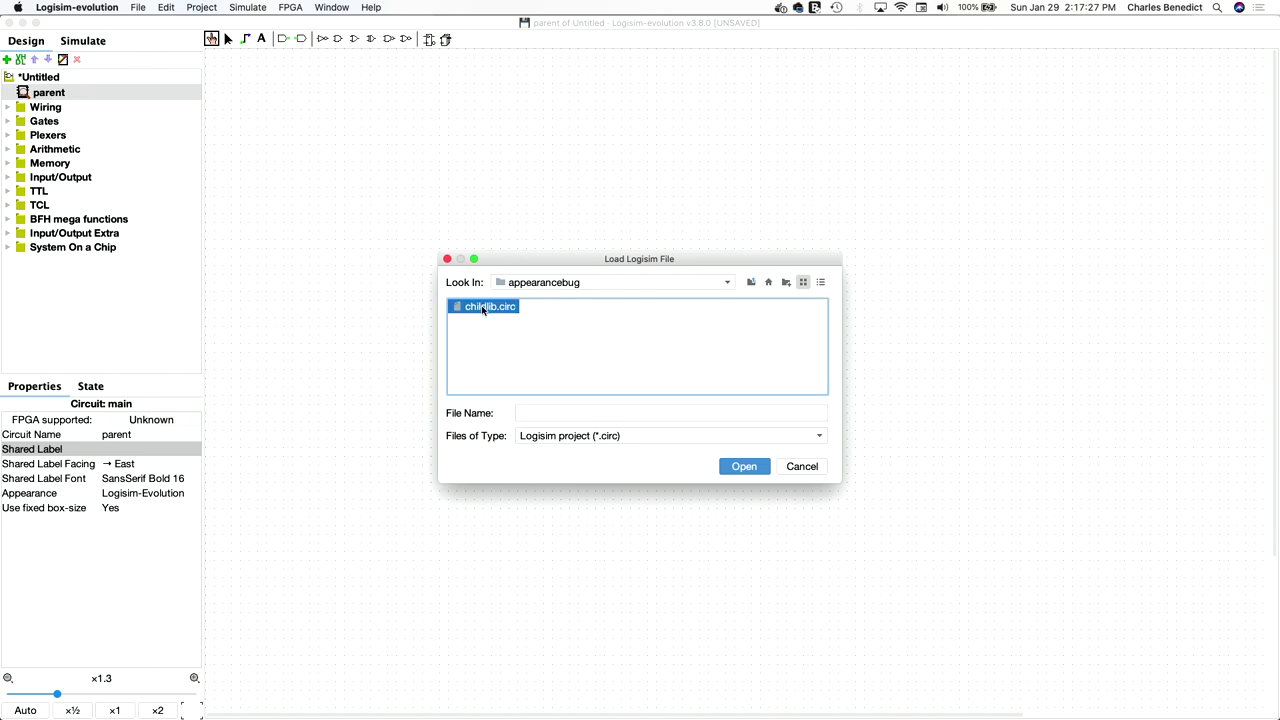
double_click(482, 308)
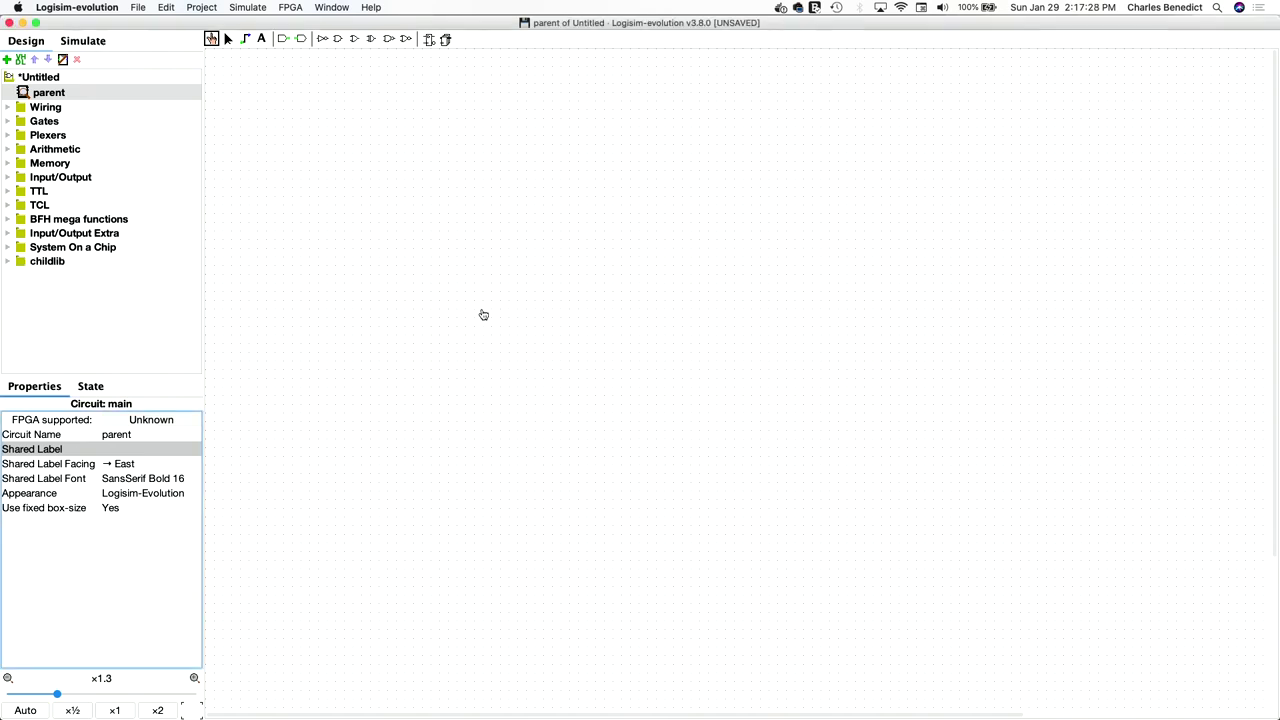
click(8, 266)
Step: Place a child block from childlib and set its Appearance to Classic Logisim
click(8, 261)
click(55, 276)
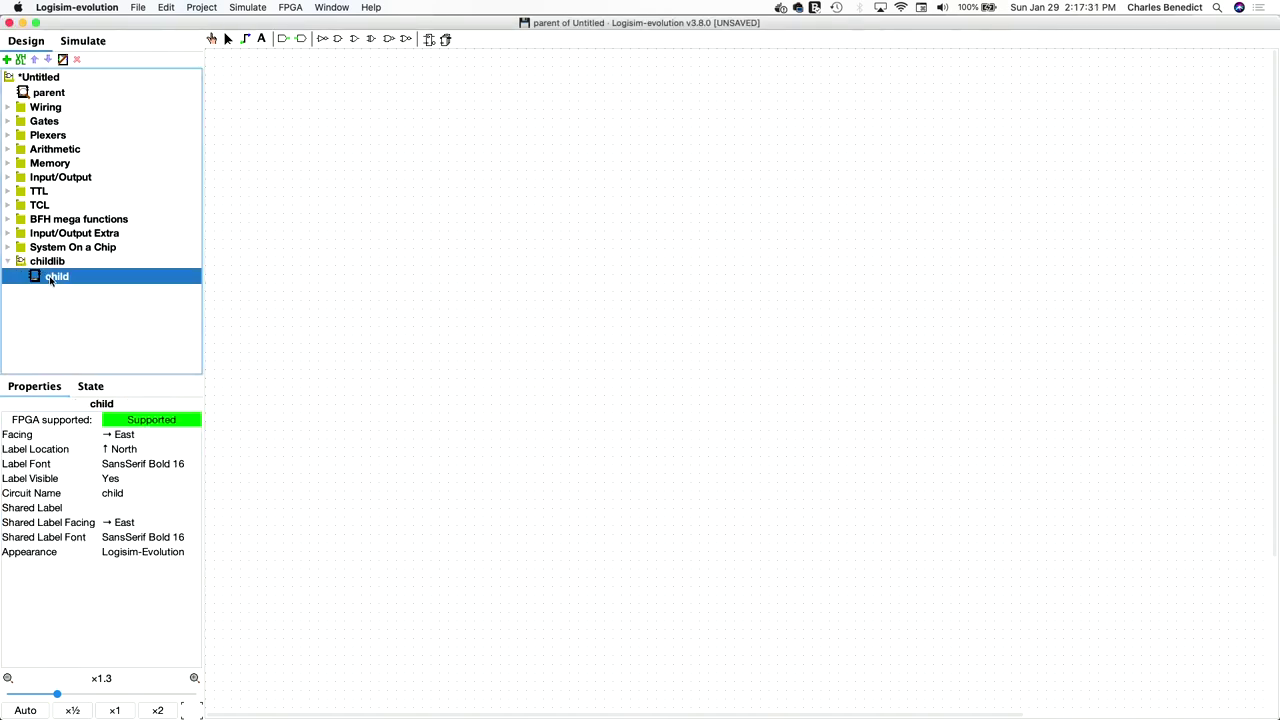
click(460, 271)
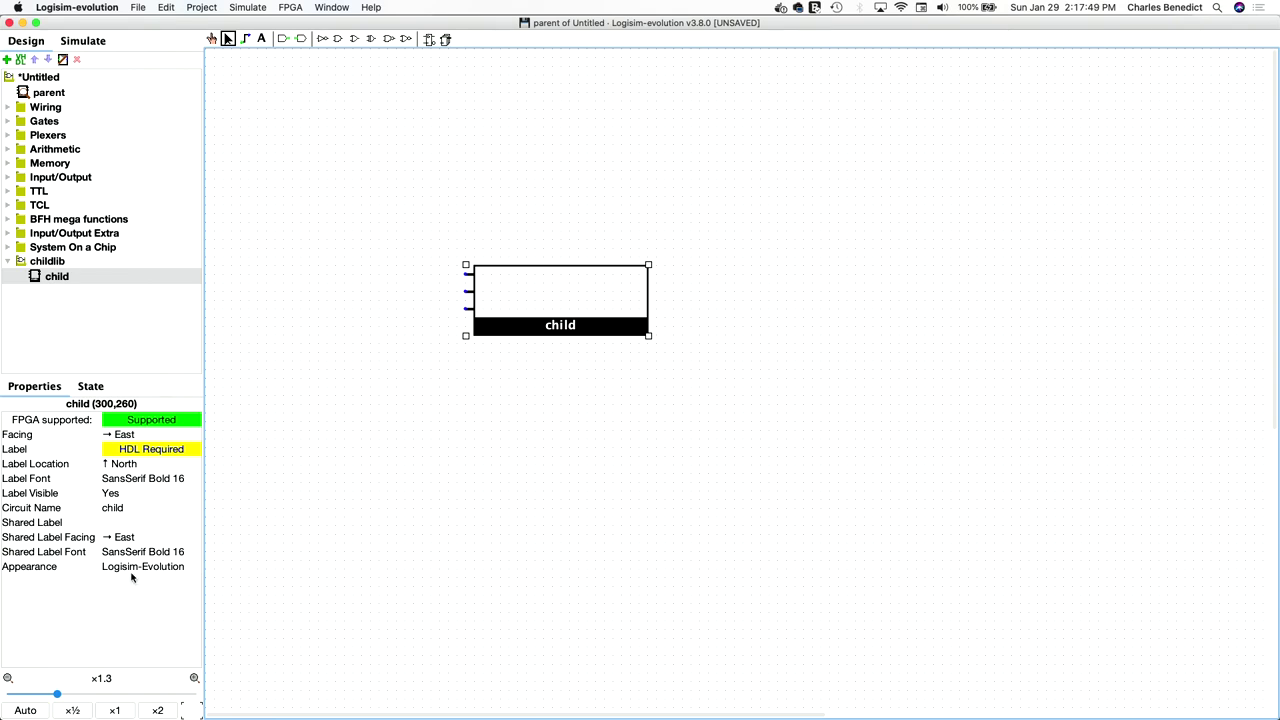
click(128, 568)
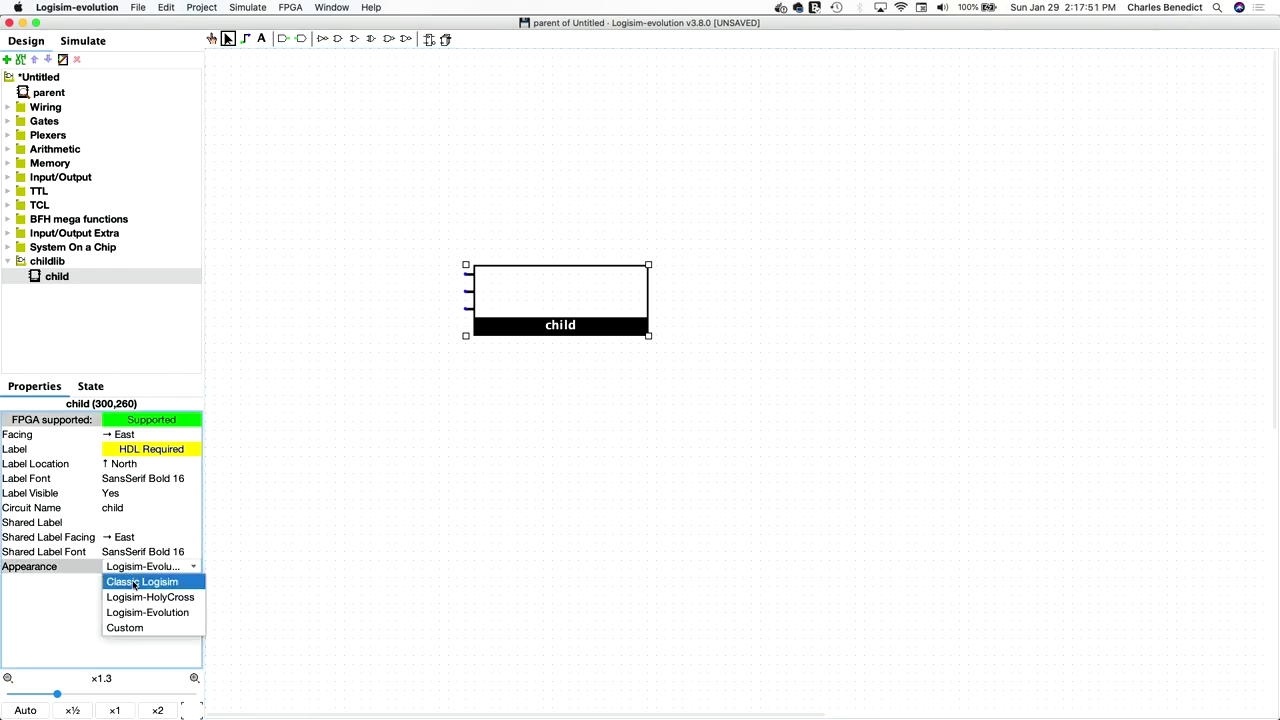
click(136, 583)
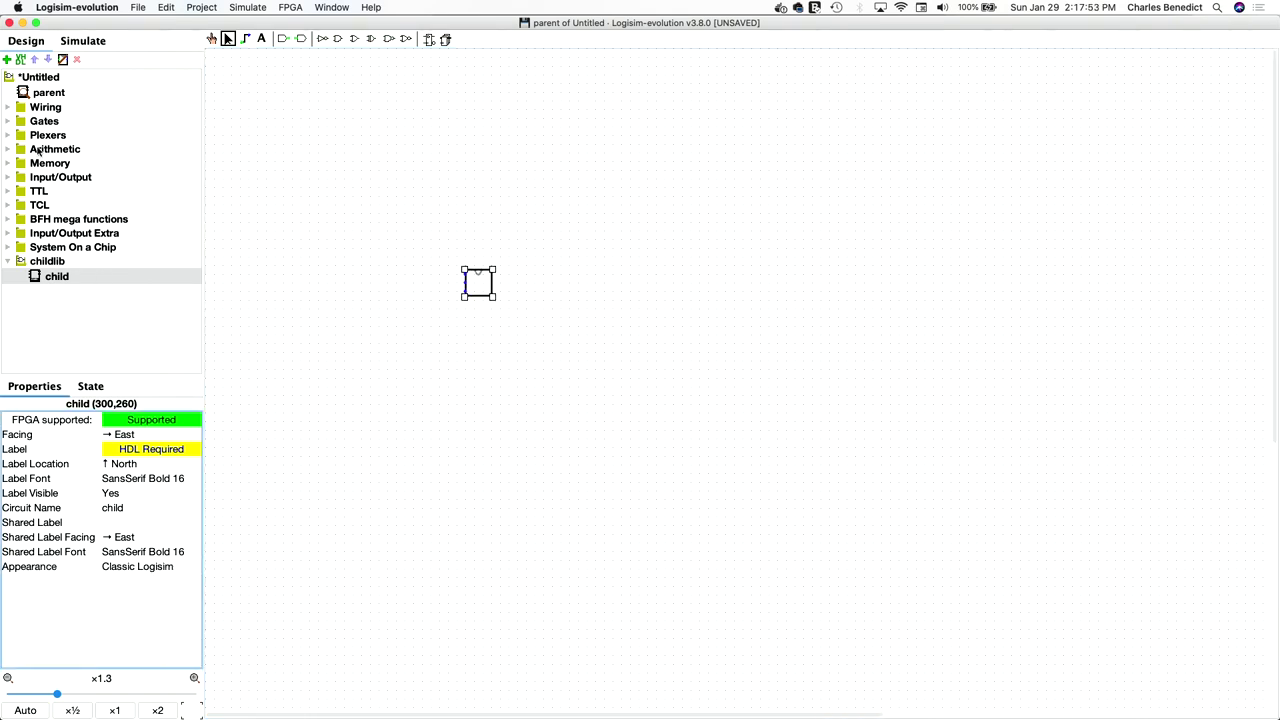
click(8, 149)
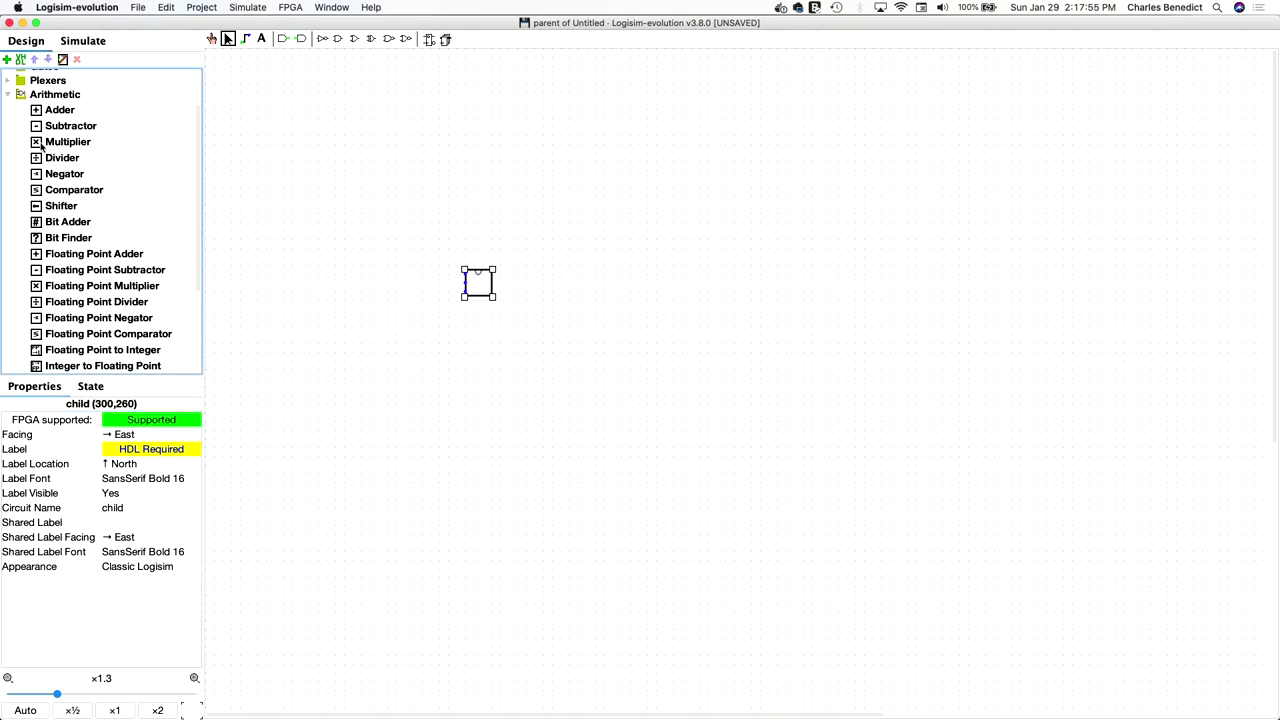
click(8, 95)
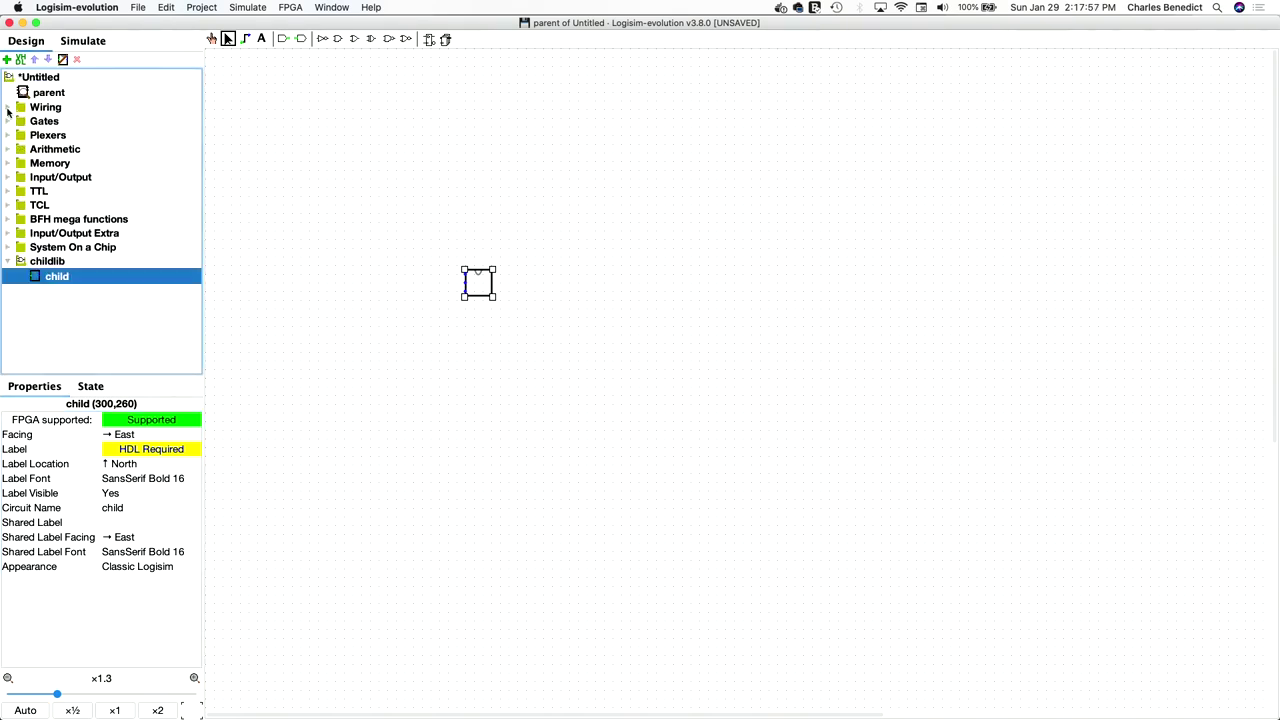
click(8, 108)
Step: Place two input pins and wire the second to the child's second input, deleting stray wires
click(53, 137)
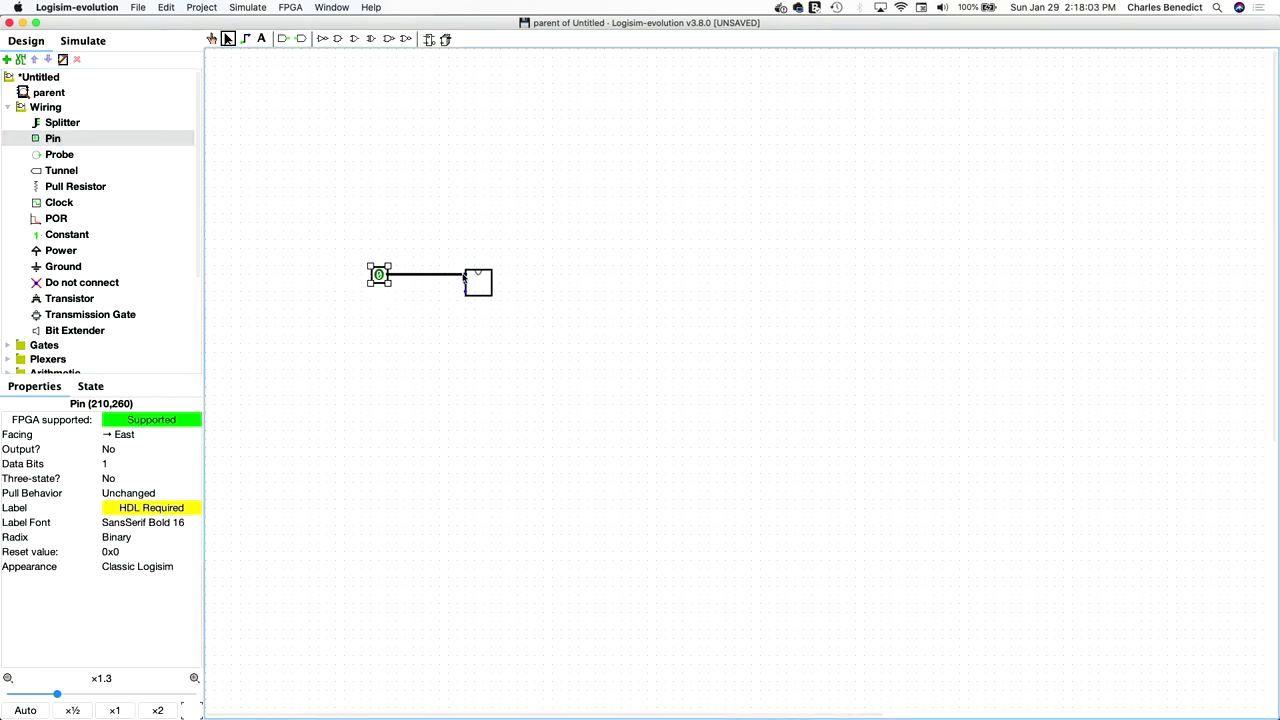
click(348, 326)
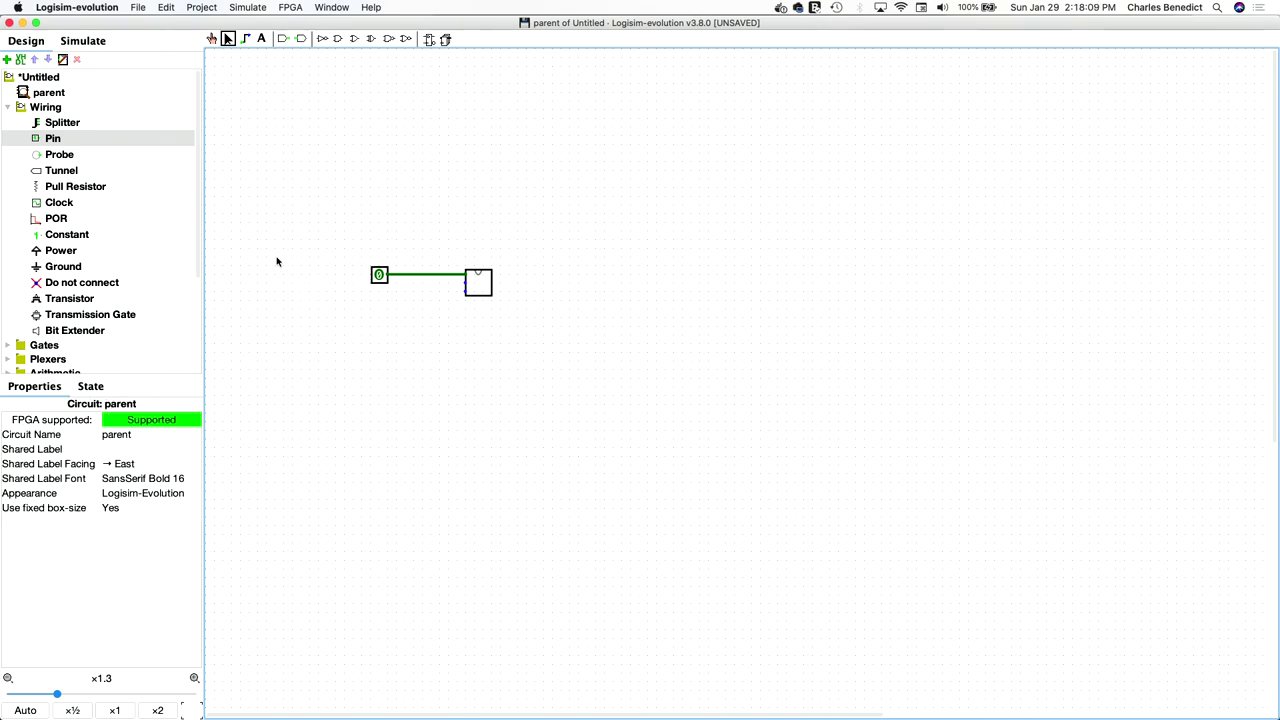
click(74, 139)
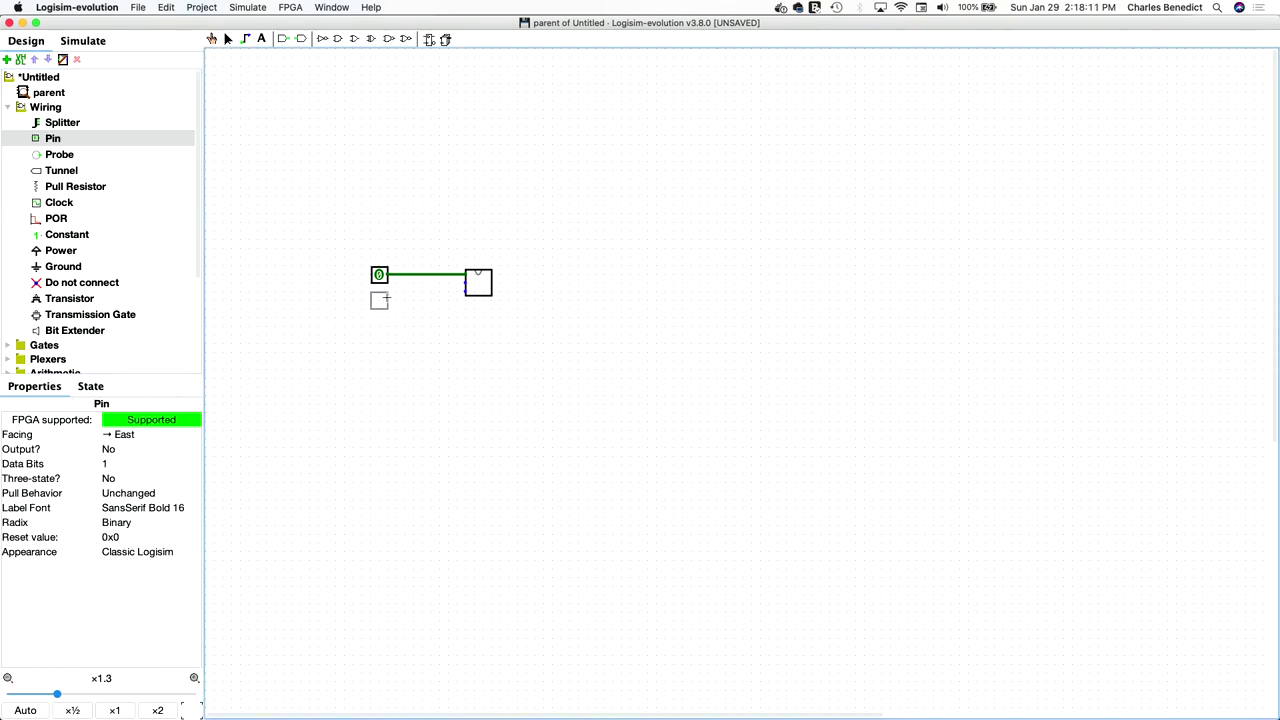
click(389, 300)
mouse_move(391, 303)
mouse_down()
mouse_move(460, 312)
mouse_move(456, 283)
mouse_up()
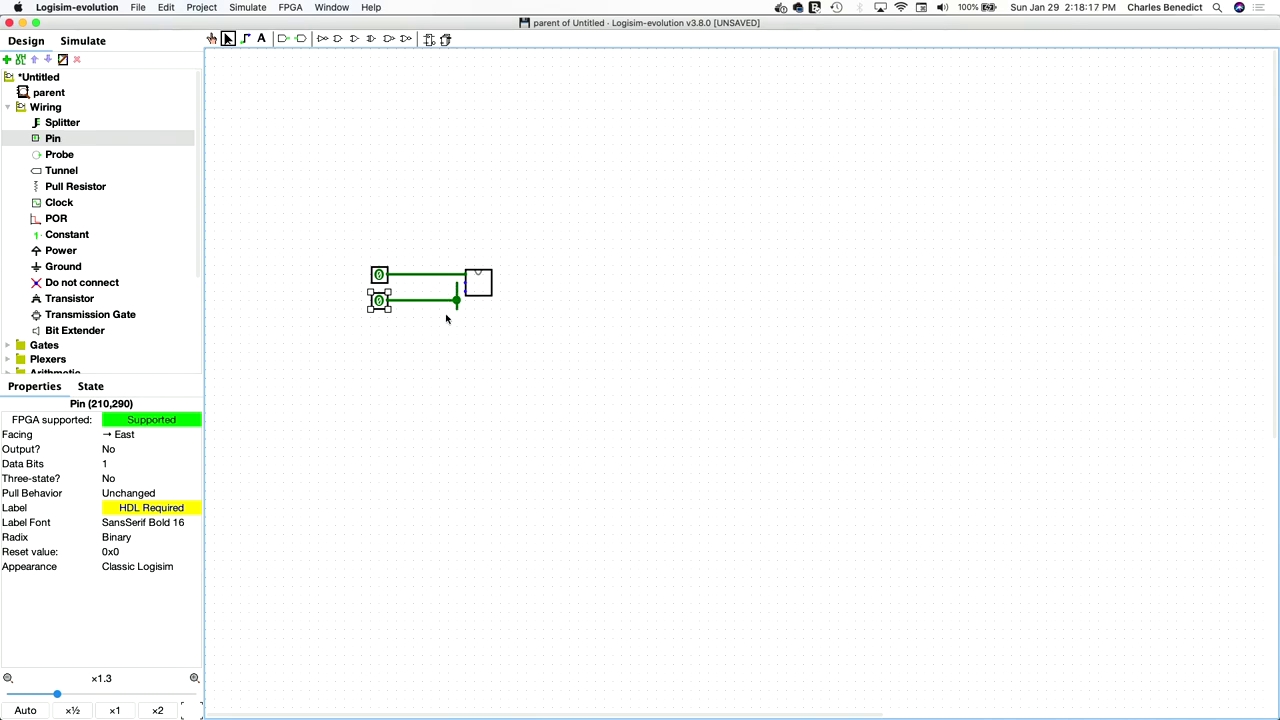
click(457, 304)
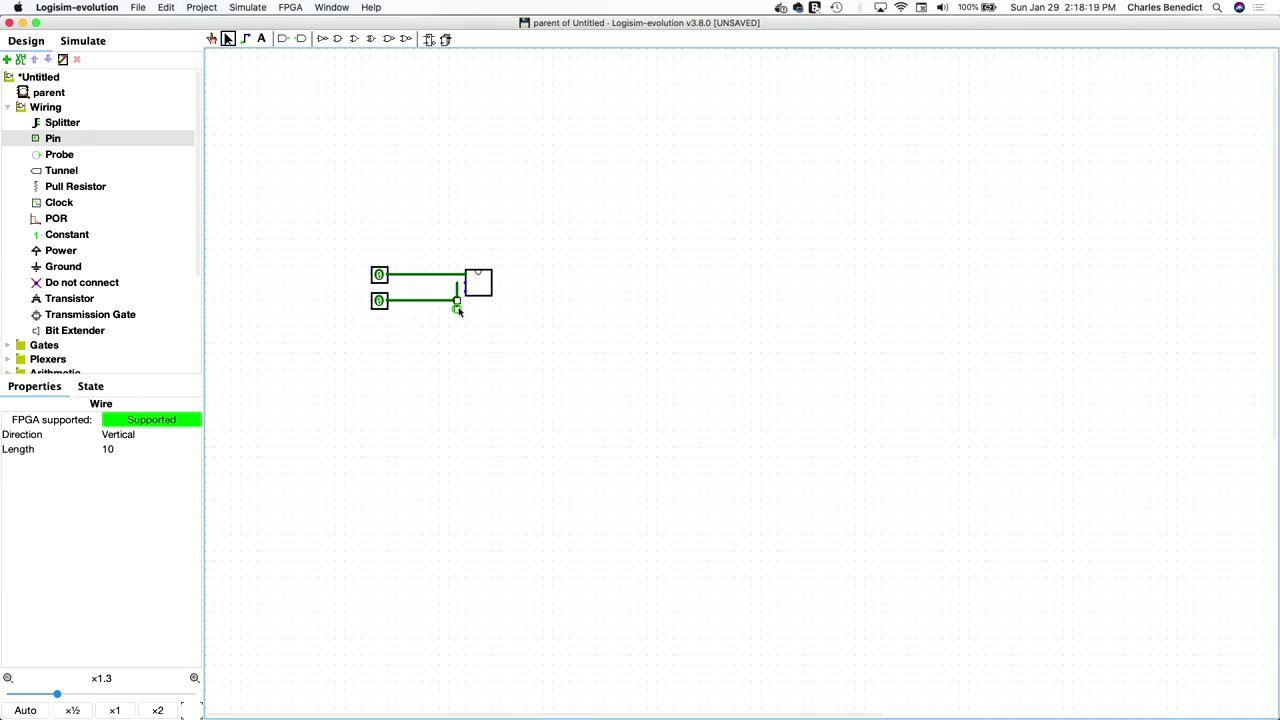
key(BackSpace)
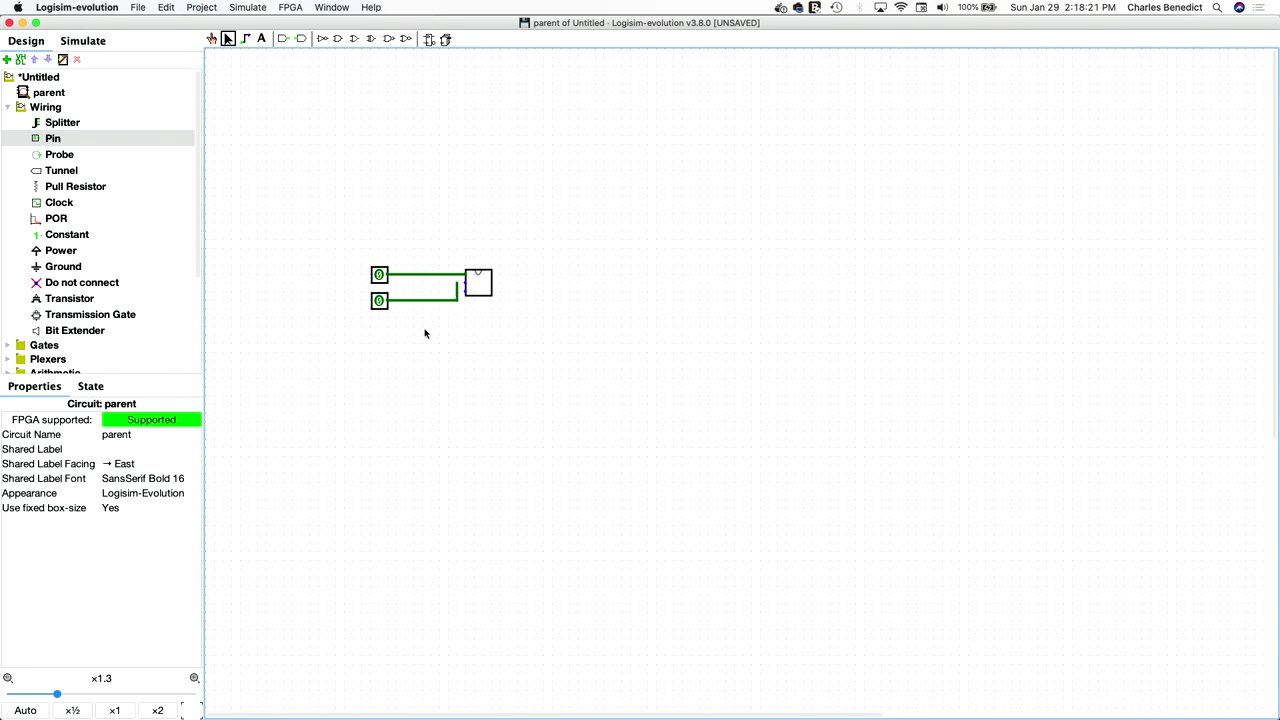
click(457, 300)
key(BackSpace)
drag(390, 301, 465, 285)
Step: Add a third pin and wire it to the child's third input, removing misrouted wires
click(58, 144)
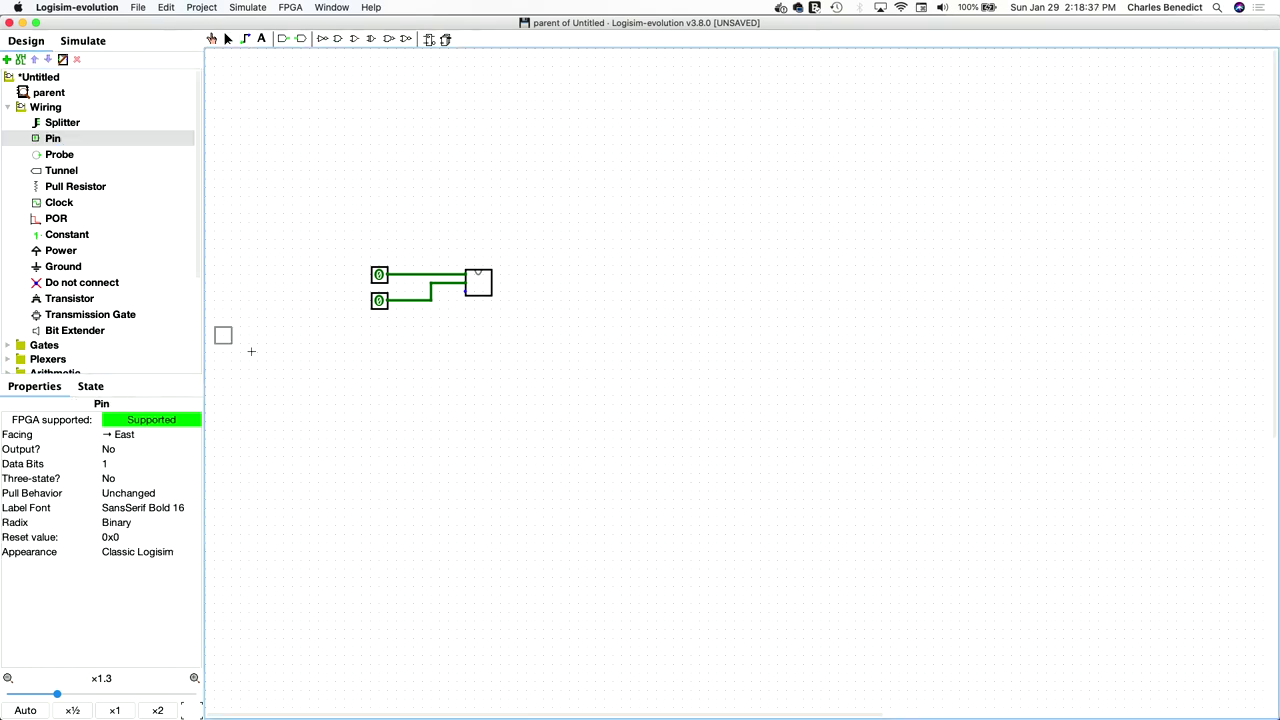
click(396, 344)
drag(398, 344, 458, 309)
click(465, 350)
click(449, 379)
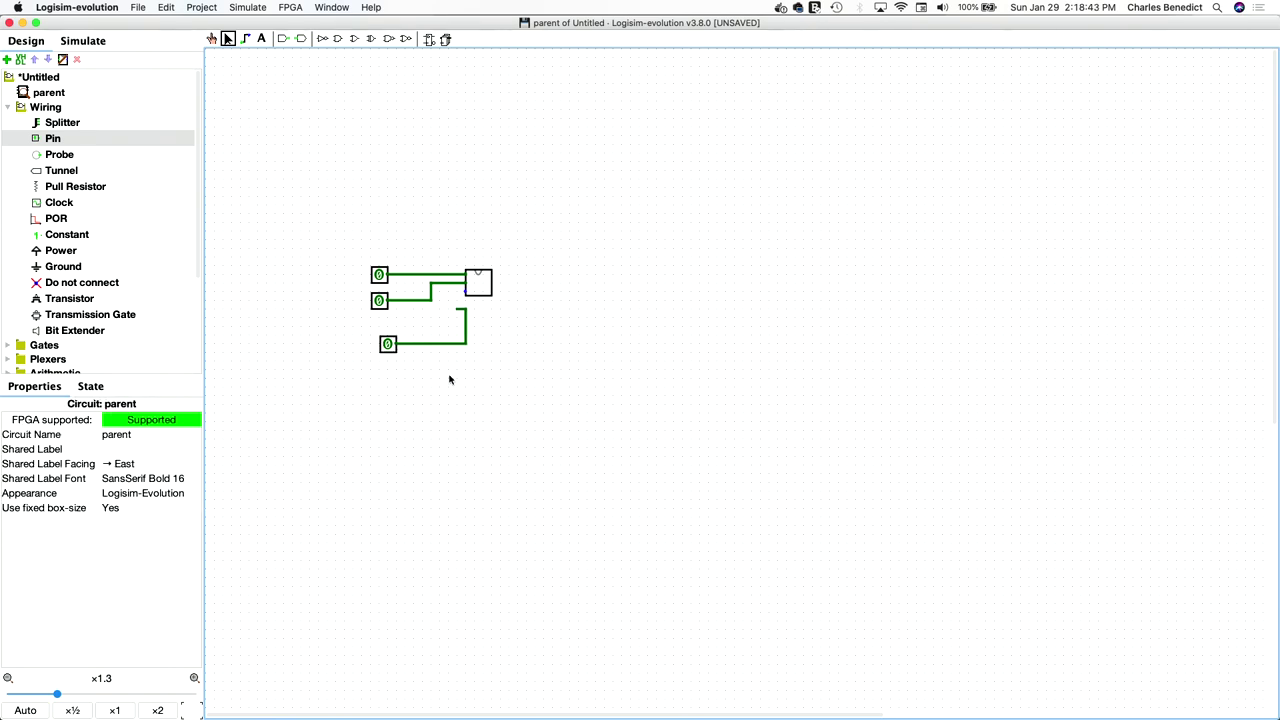
click(466, 347)
key(Delete)
click(461, 310)
key(Delete)
drag(397, 344, 466, 291)
Step: Save the parent project with file name parentlib
click(139, 9)
click(169, 94)
text(parentlib)
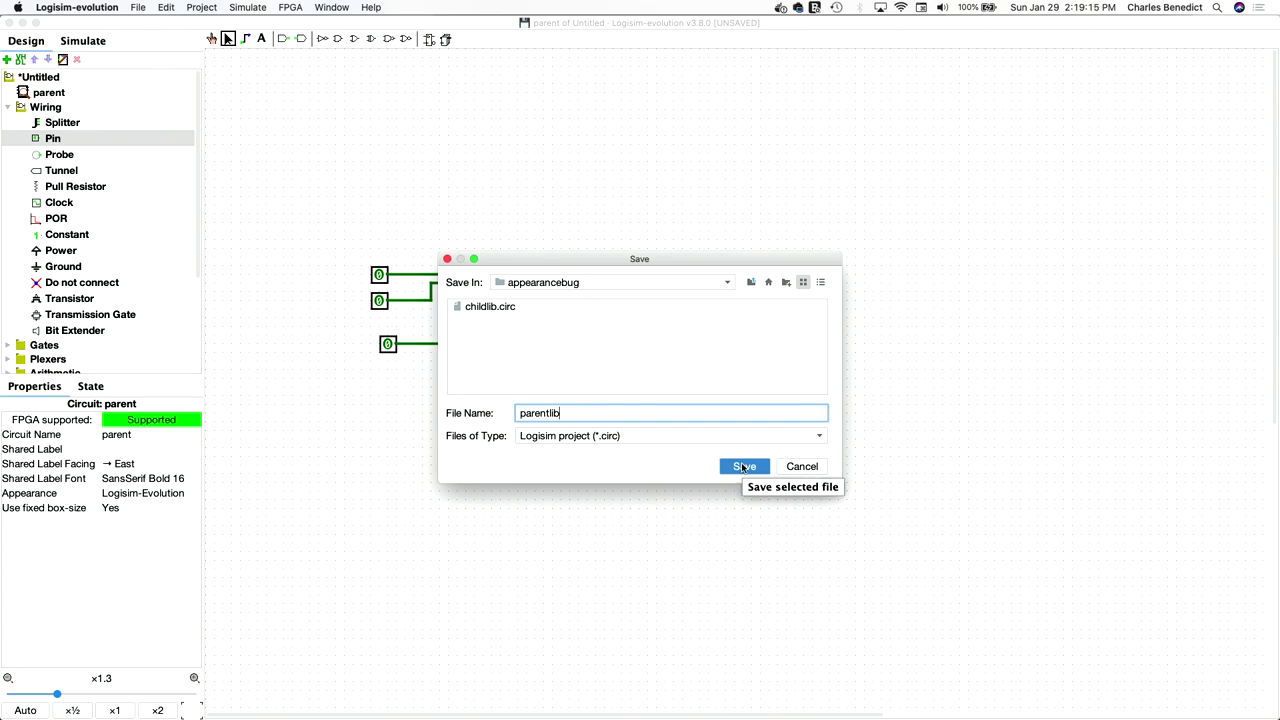
click(743, 467)
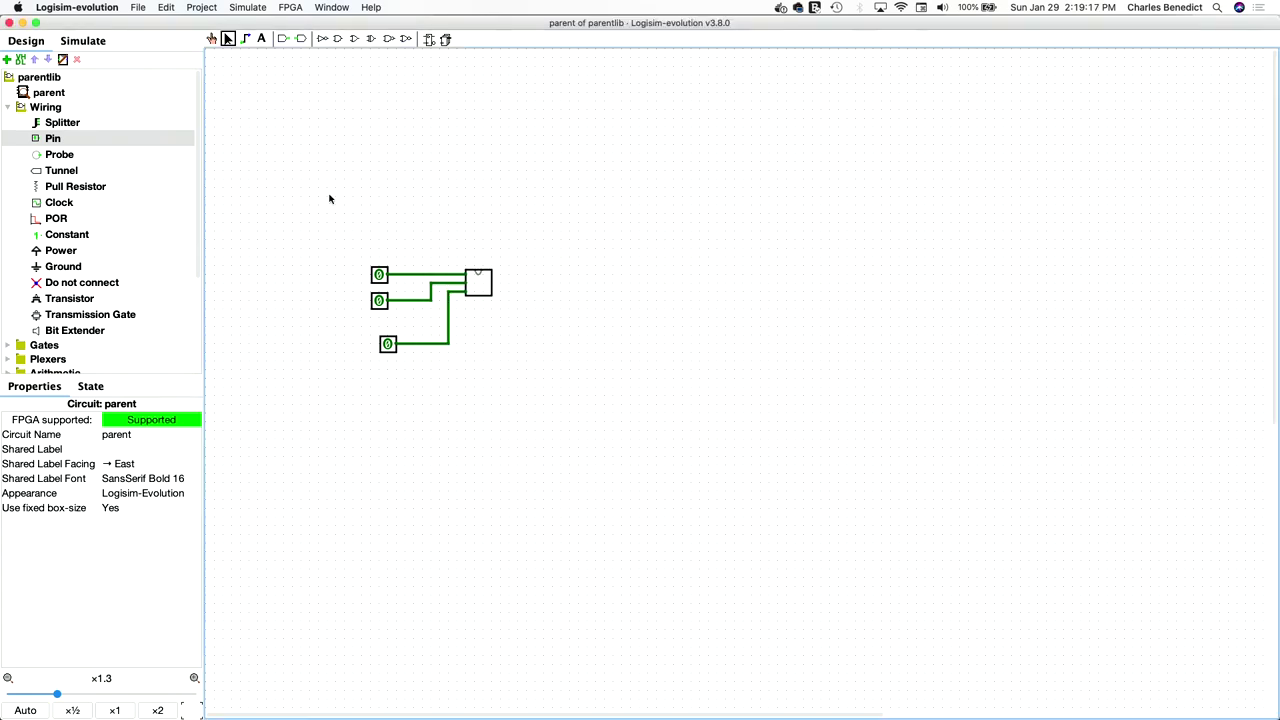
Step: Close parentlib and reopen parentlib.circ from the recent files list
click(140, 8)
click(162, 83)
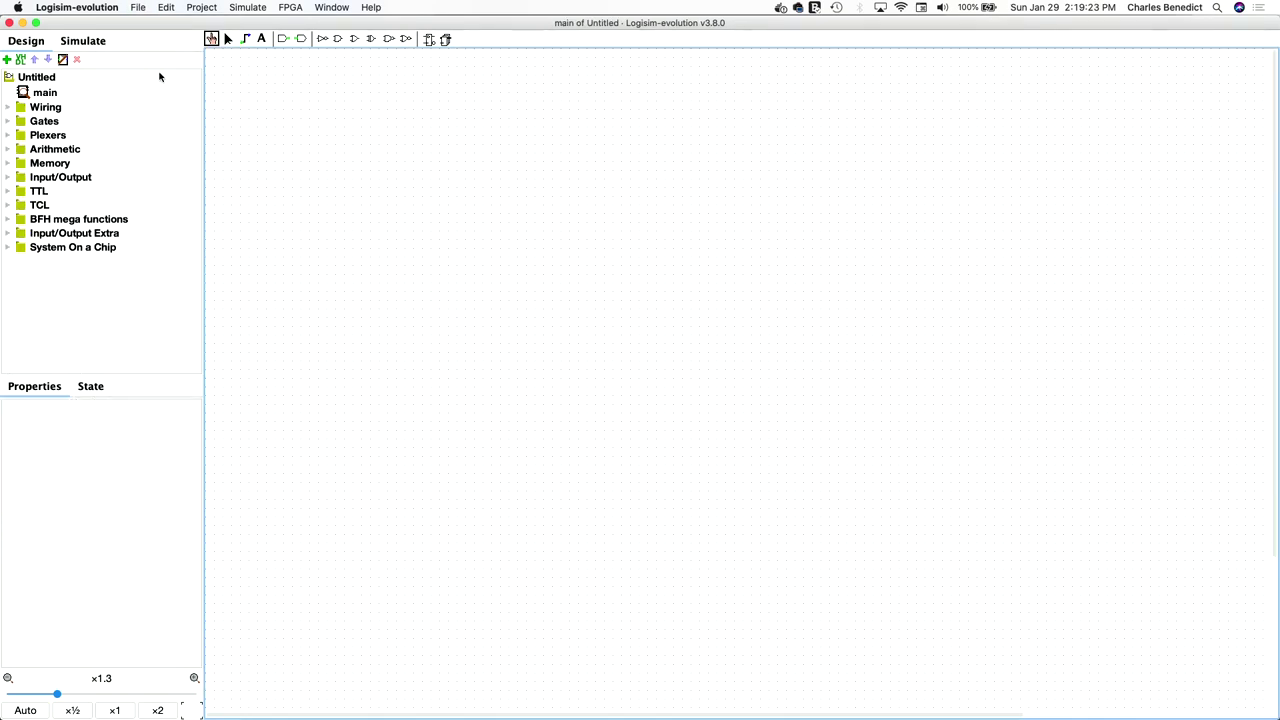
click(138, 8)
mouse_move(170, 61)
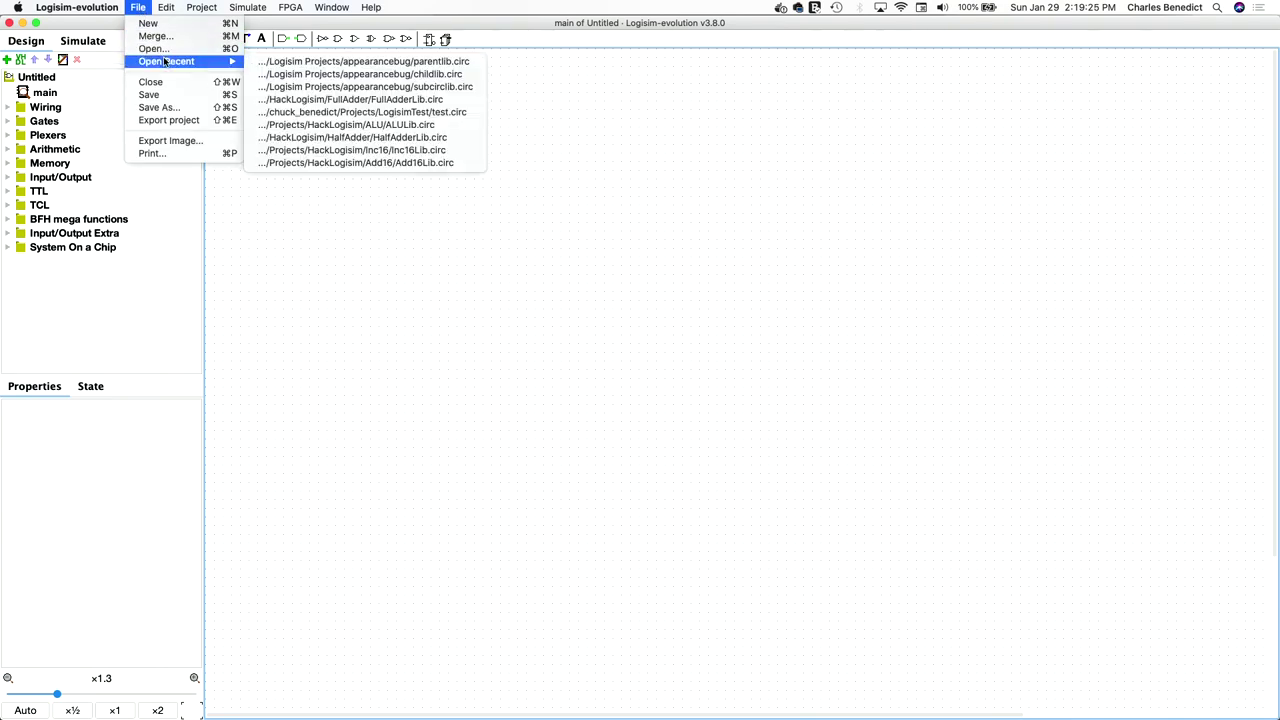
click(291, 63)
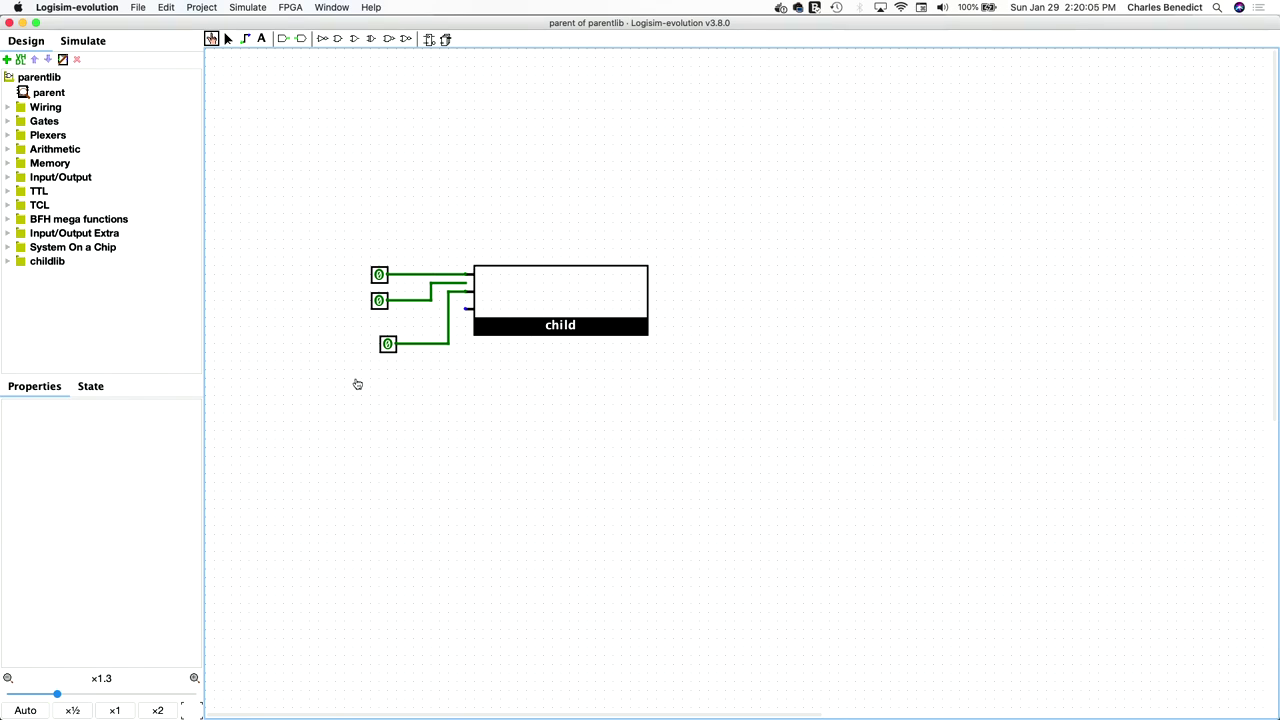
click(8, 262)
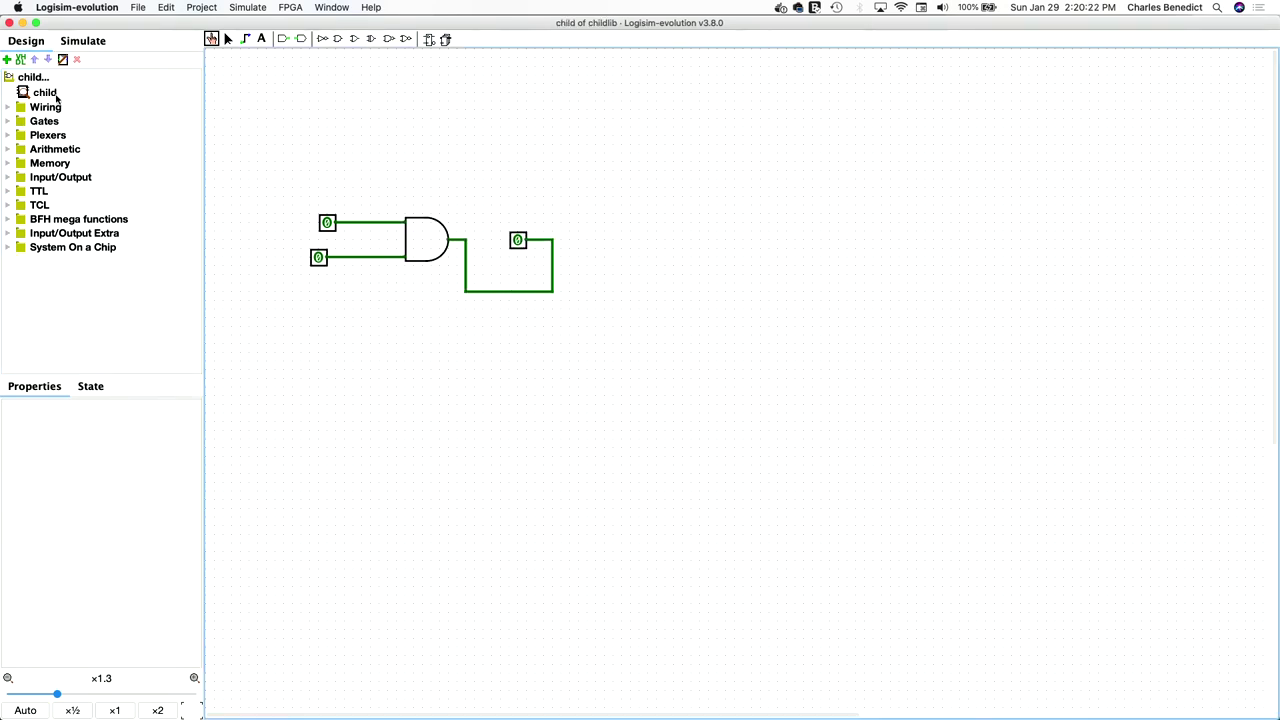
click(56, 96)
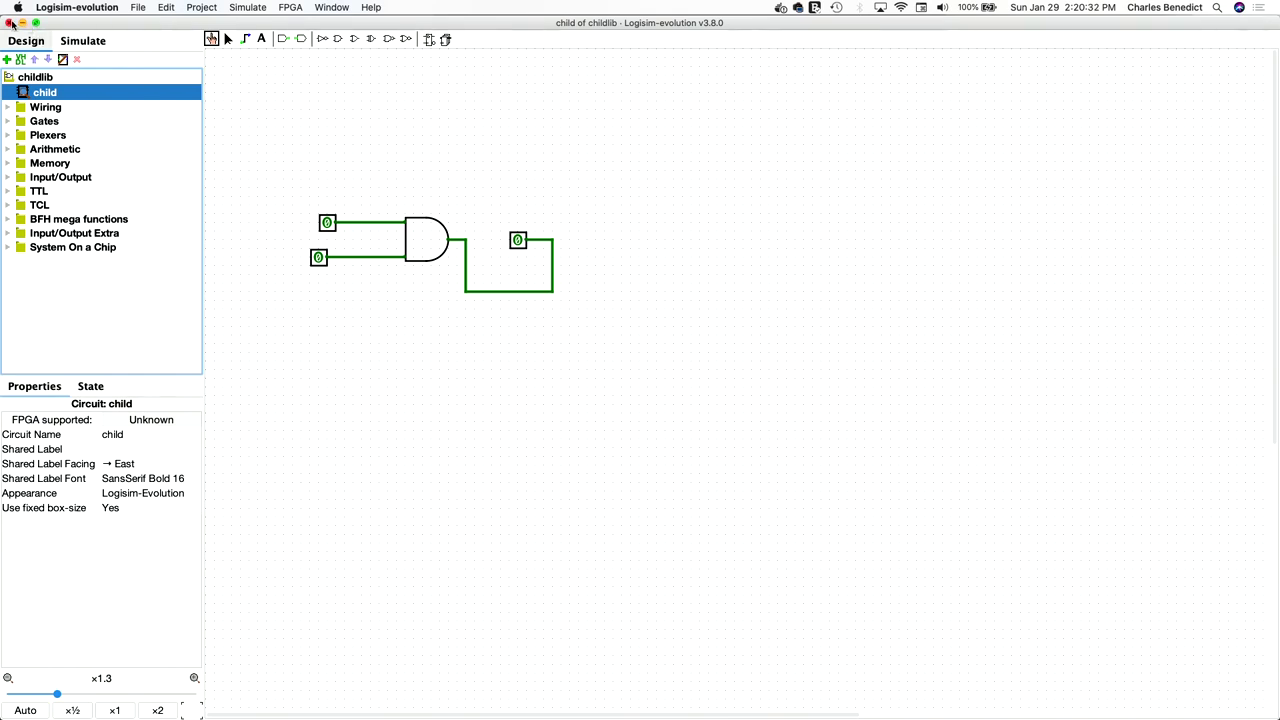
click(138, 7)
click(150, 82)
click(138, 7)
Step: Reopen parentlib.circ and select the child block to inspect its Appearance property
mouse_move(200, 61)
click(343, 74)
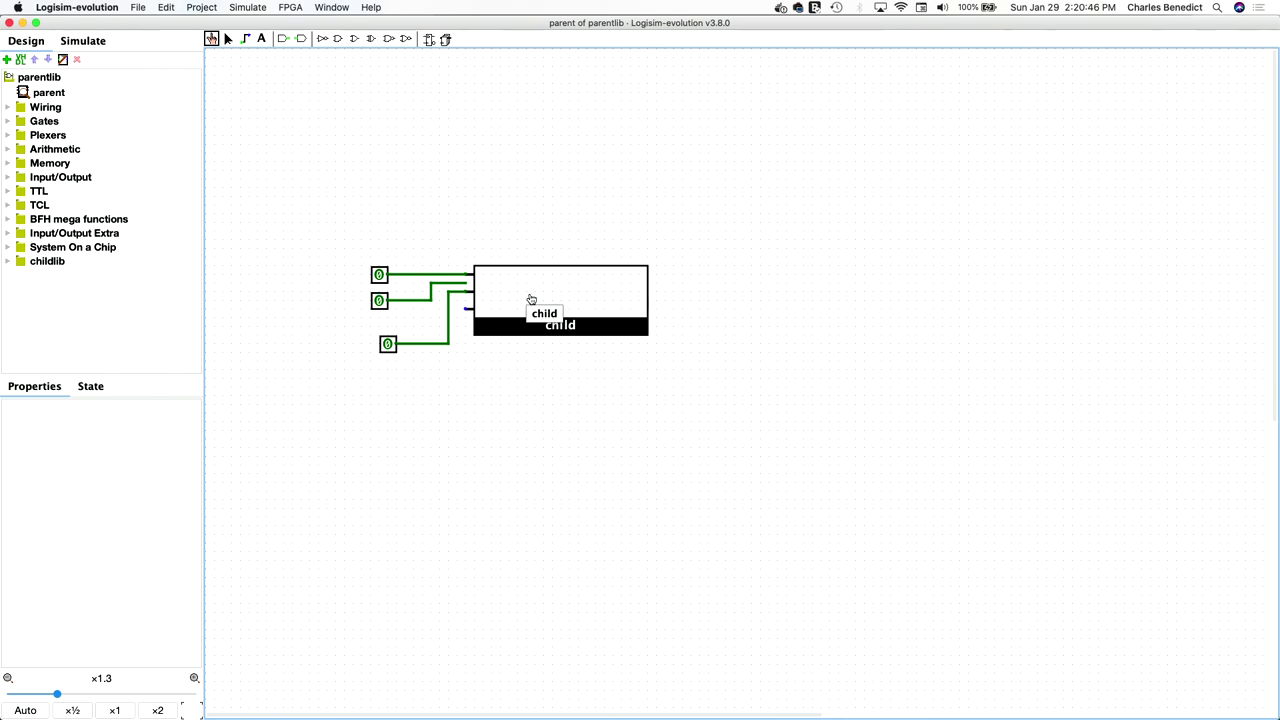
click(530, 293)
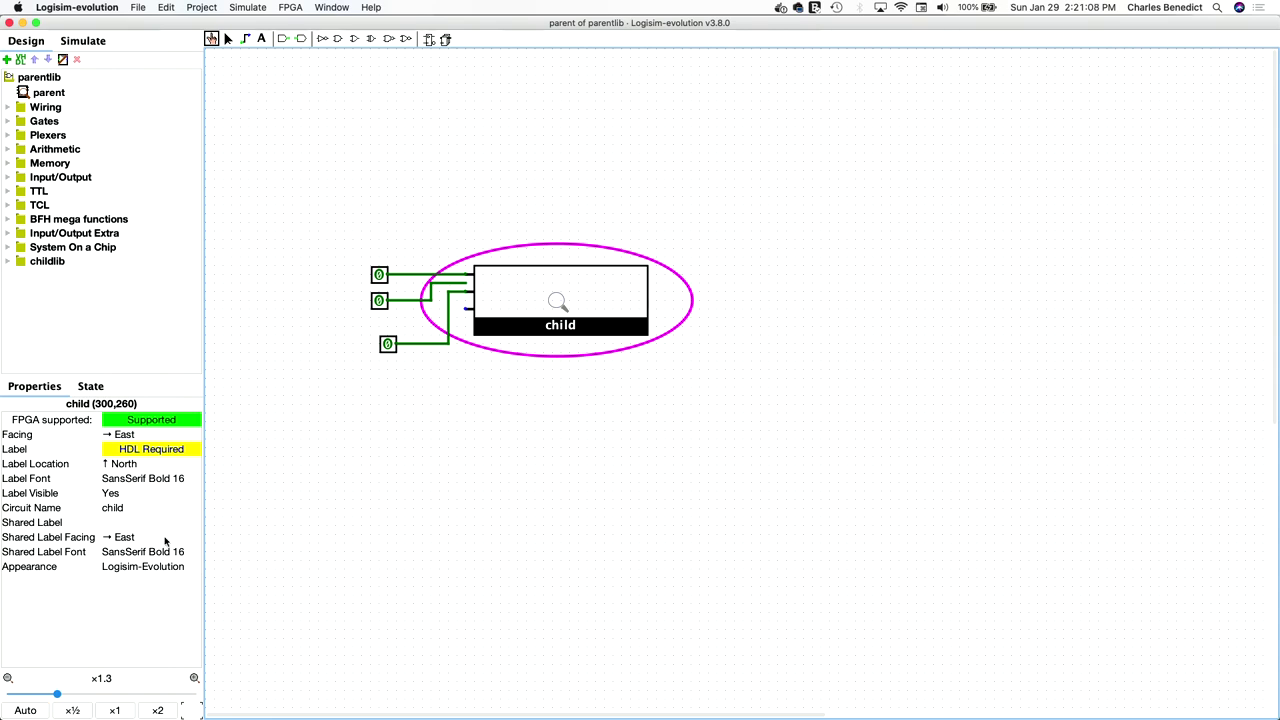
Step: Switch the child block's appearance to Classic Logisim and save parentlib
click(150, 566)
click(150, 582)
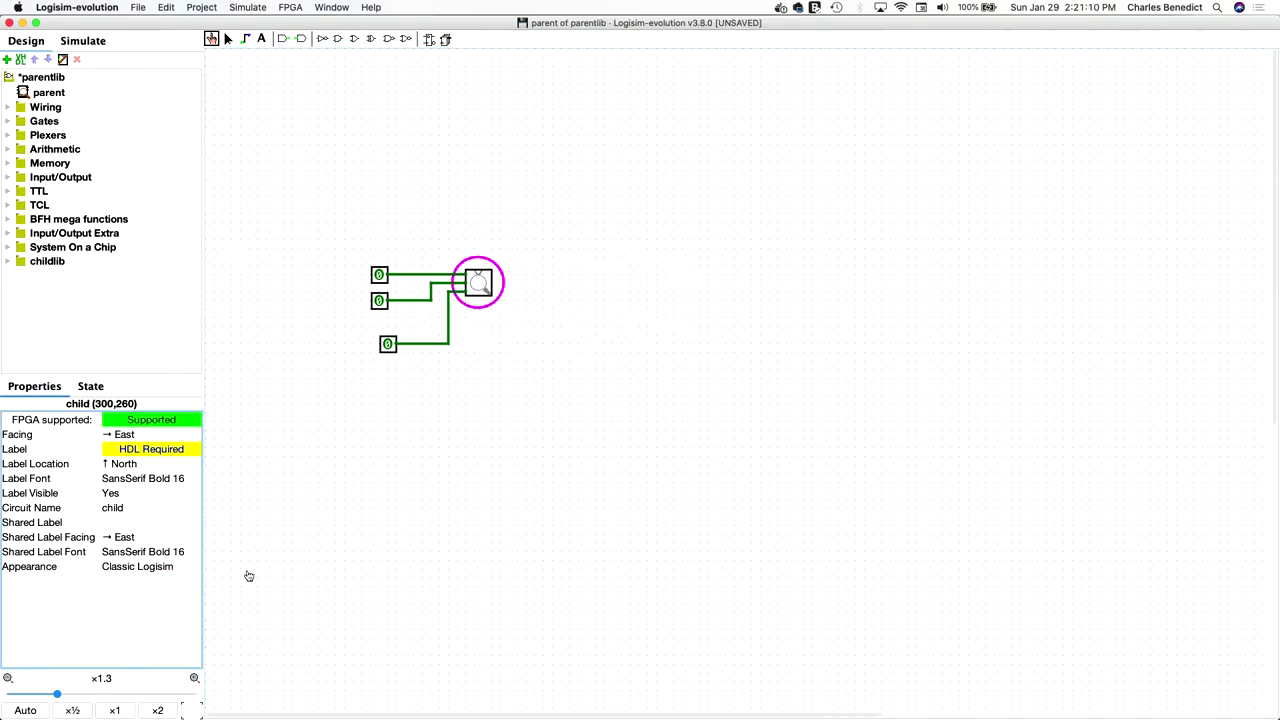
click(312, 206)
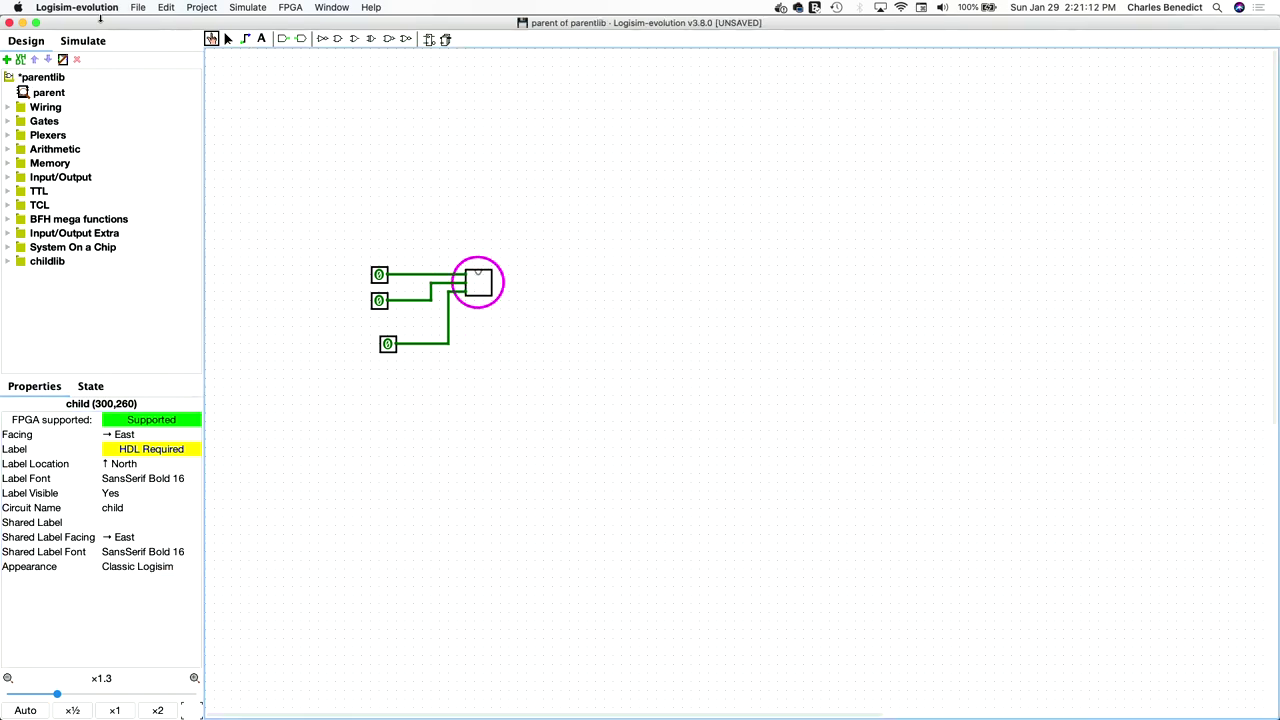
click(143, 9)
click(154, 93)
Step: Close parentlib, reopen it from recent files to confirm the change reverted, then close it again
click(9, 22)
click(137, 8)
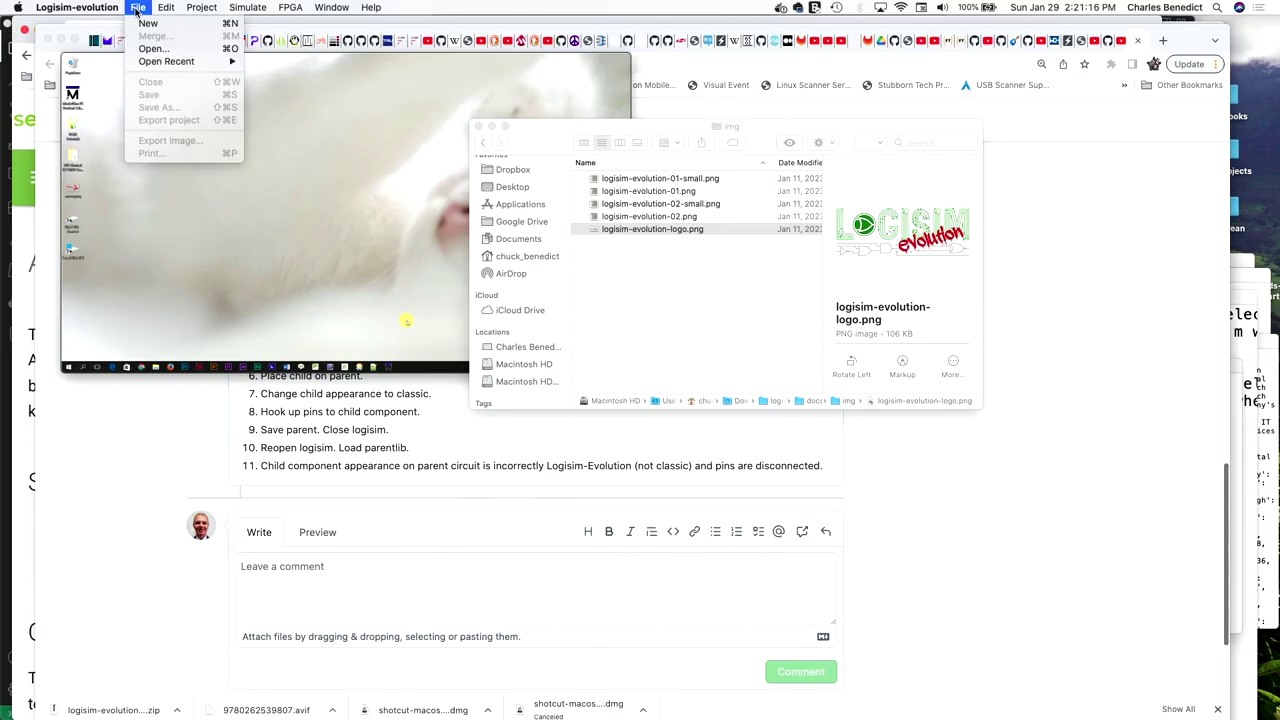
click(403, 229)
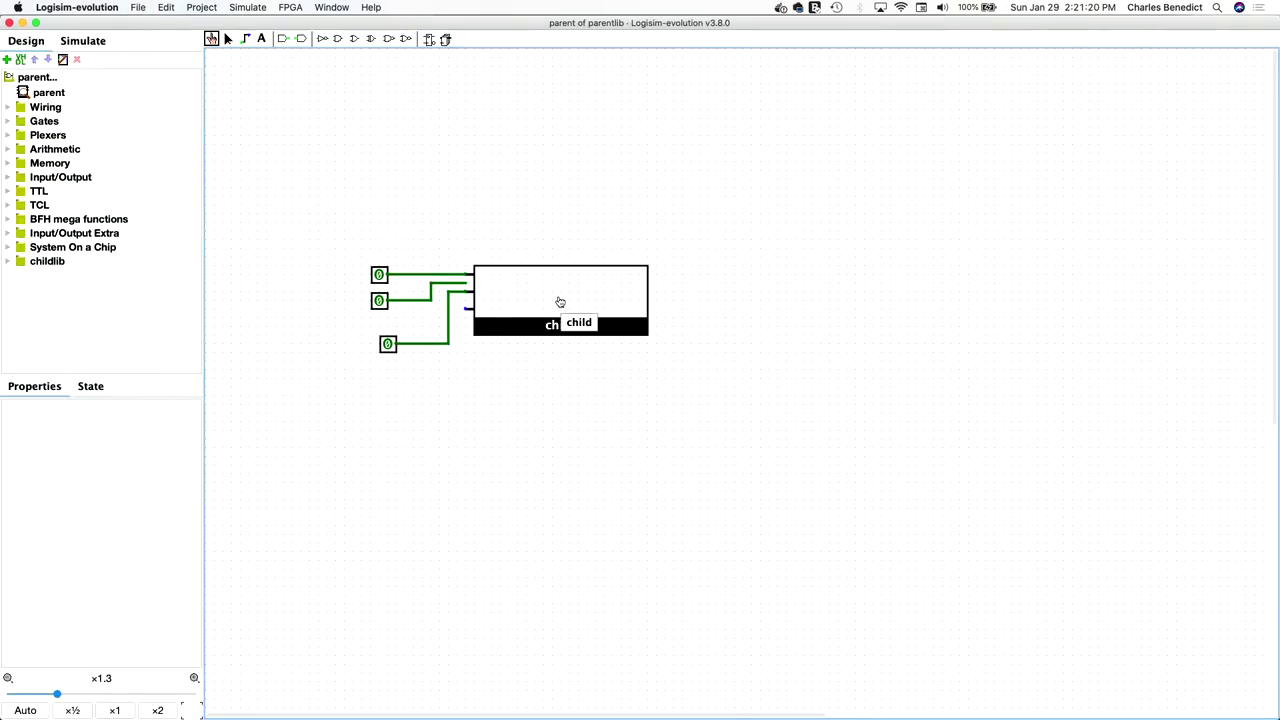
click(9, 22)
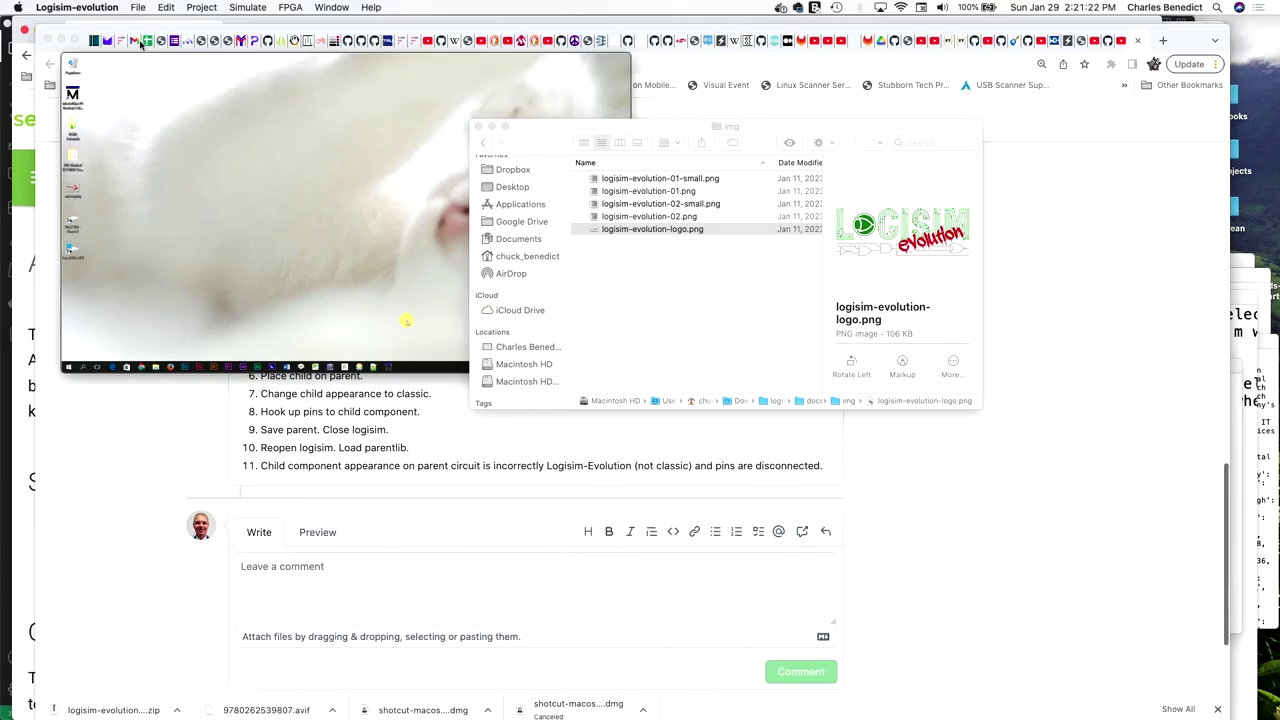
Step: Open childlib.circ from the recent files list
click(138, 7)
mouse_move(188, 62)
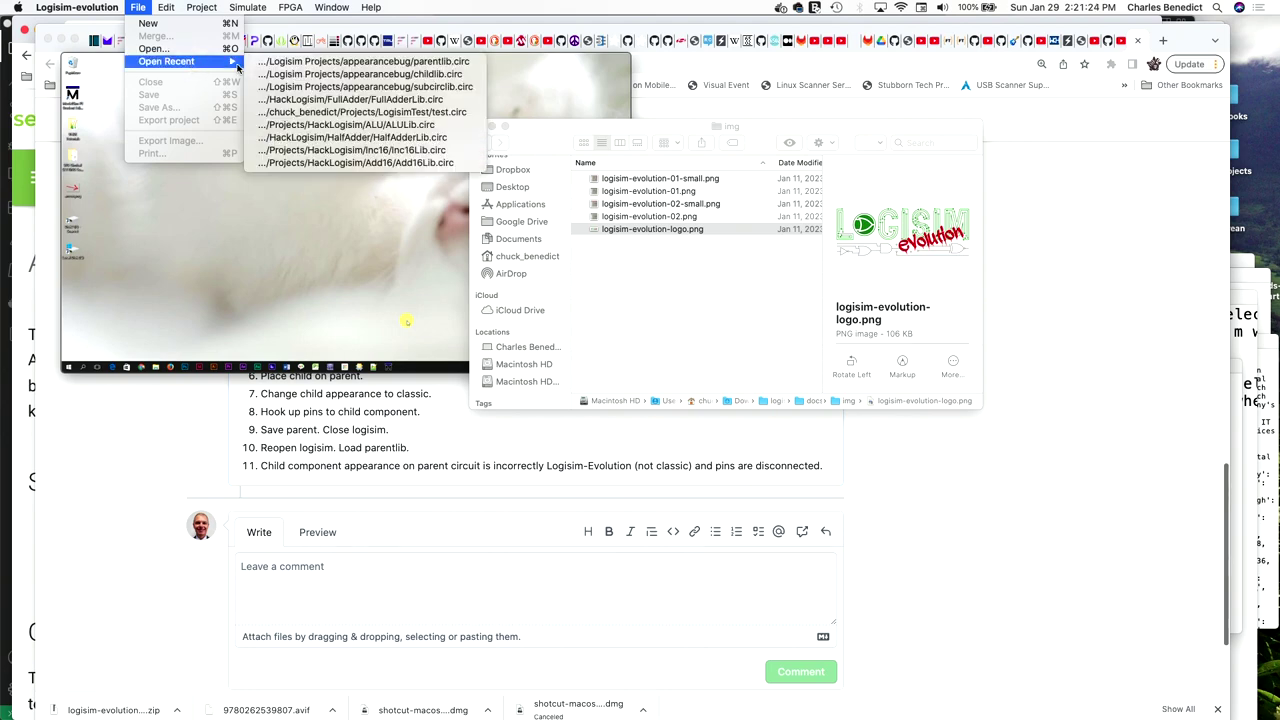
click(320, 73)
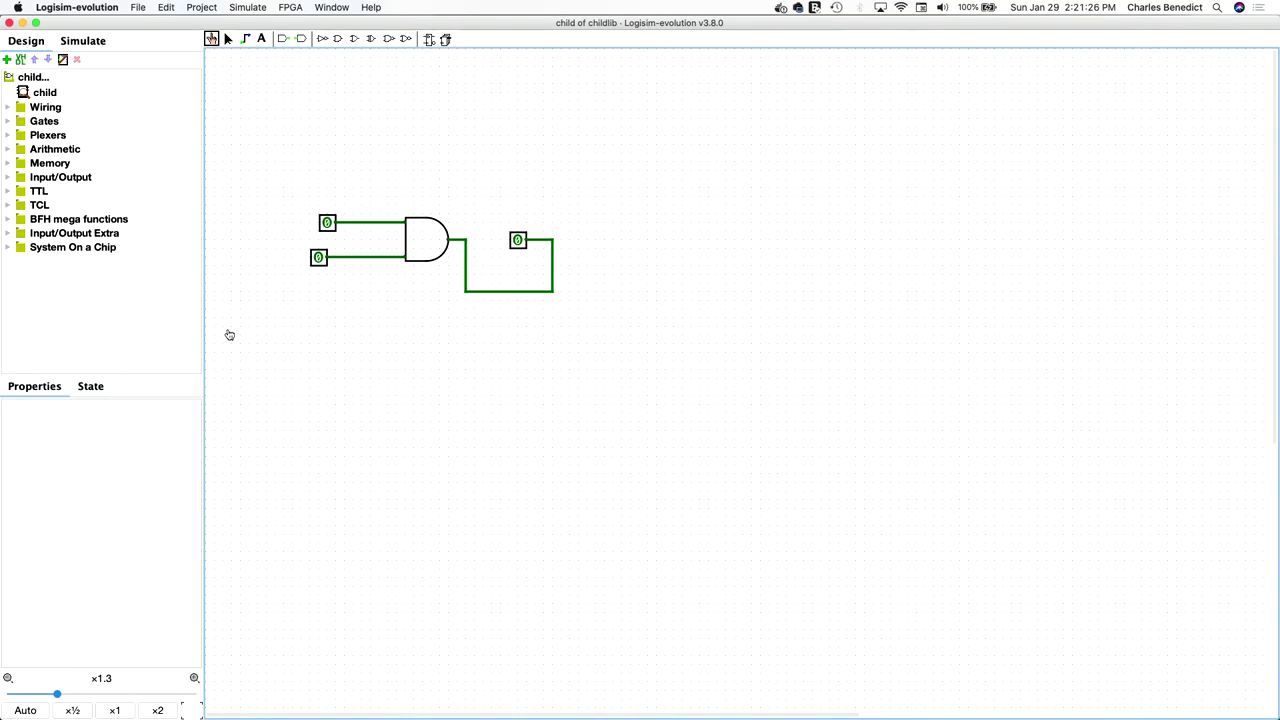
Step: Set the child circuit's Appearance property to Classic Logisim in childlib
click(50, 93)
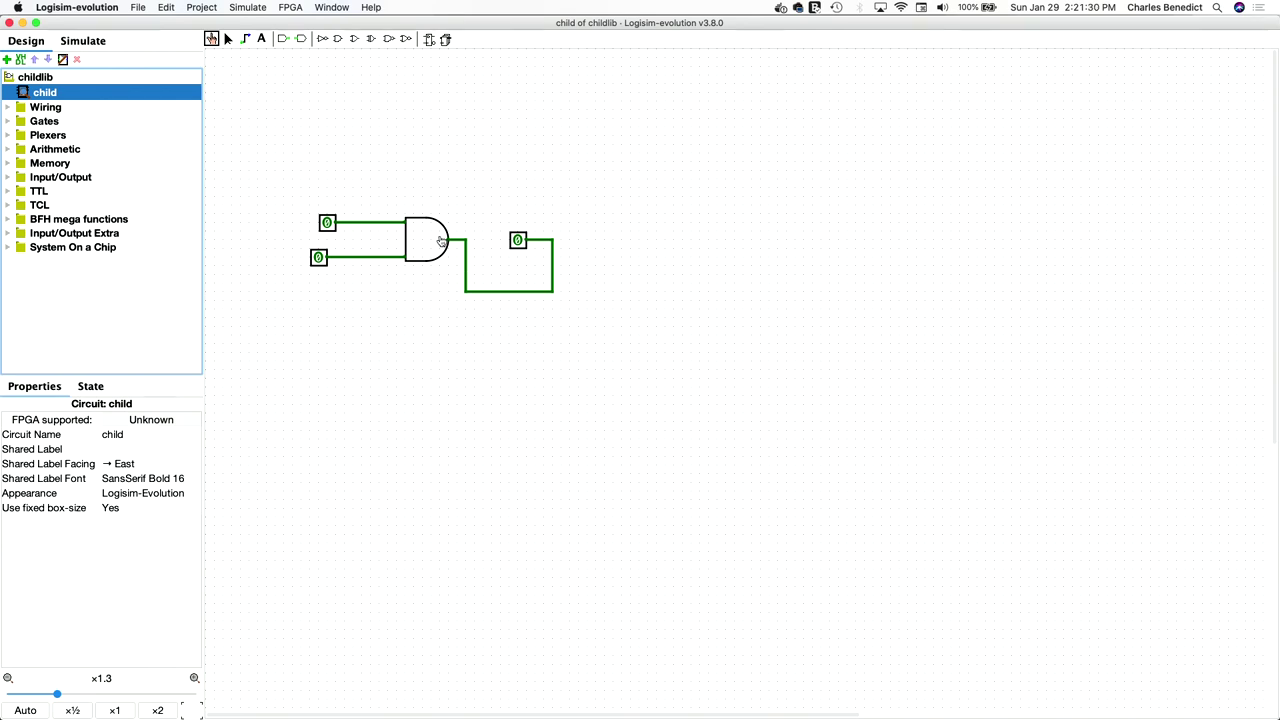
click(145, 493)
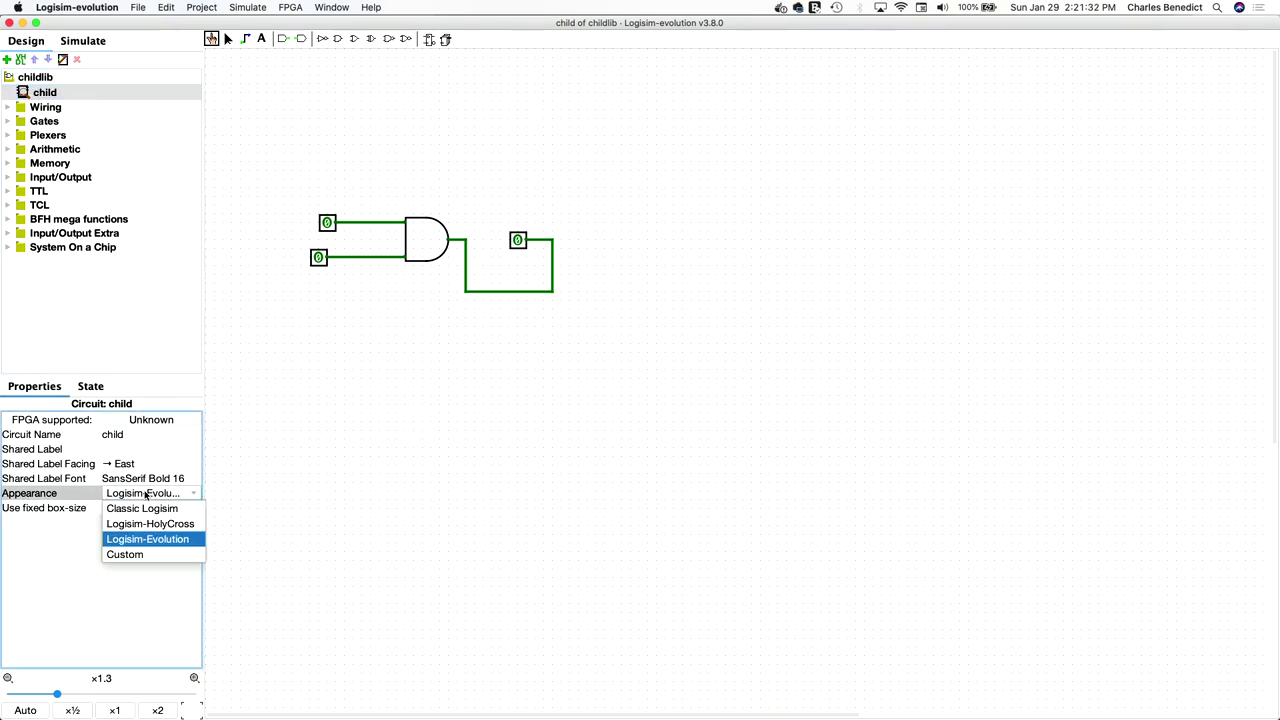
click(47, 93)
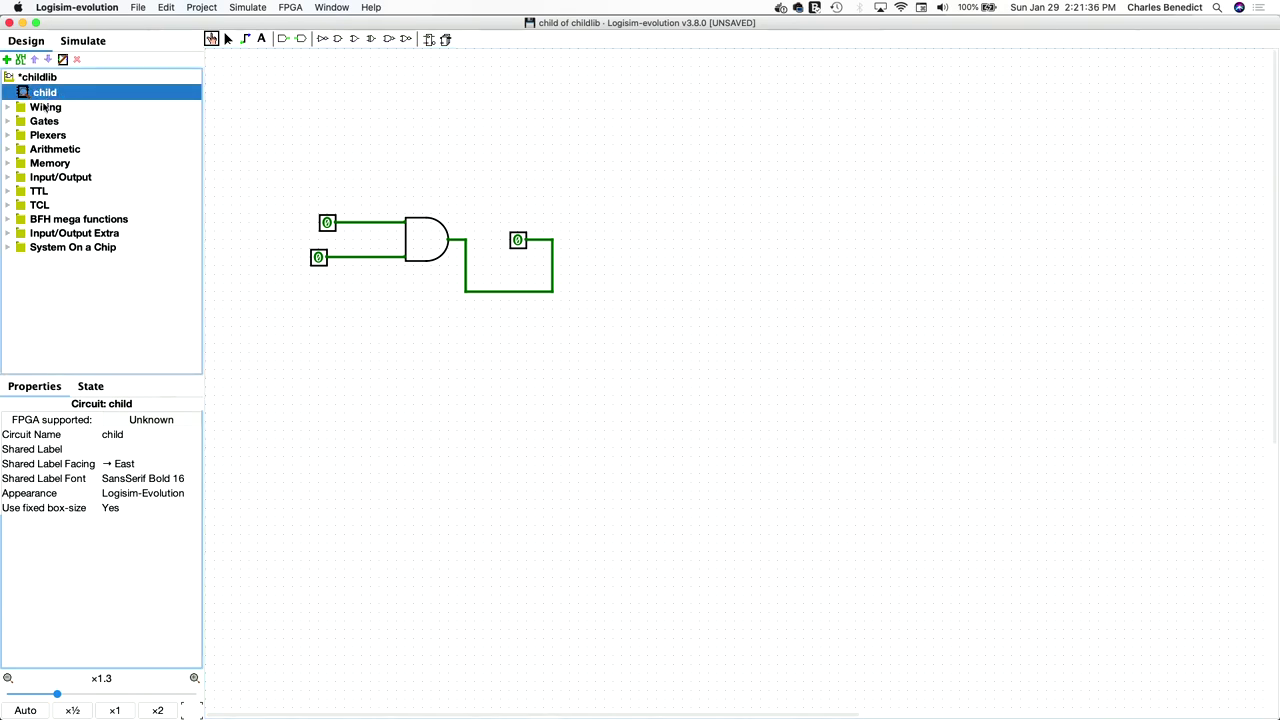
click(178, 494)
click(172, 516)
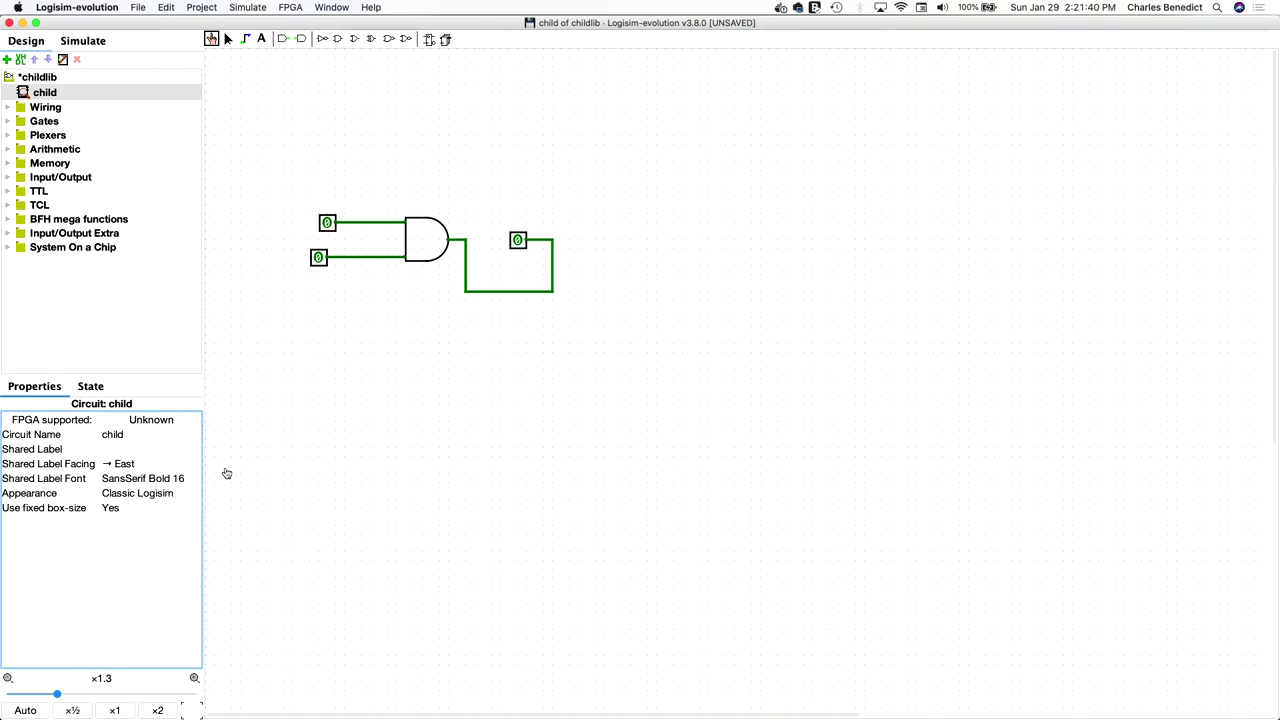
Step: Save childlib and close its window
click(137, 8)
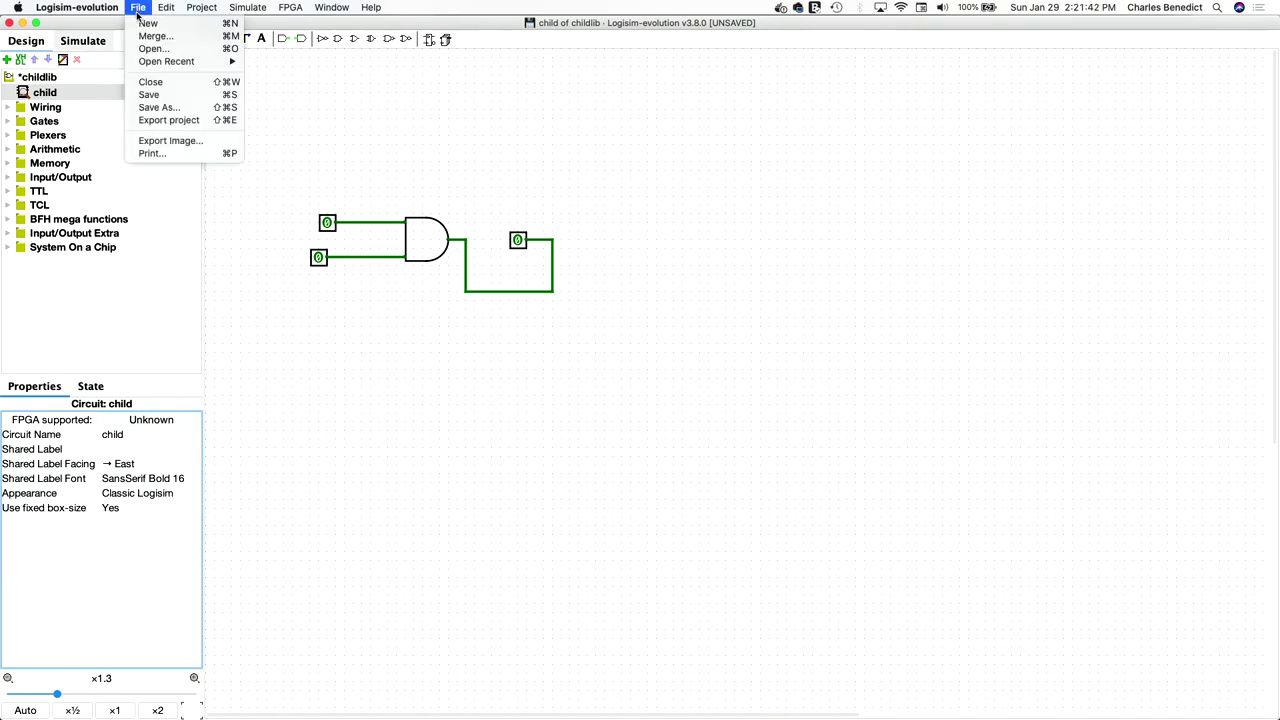
click(155, 95)
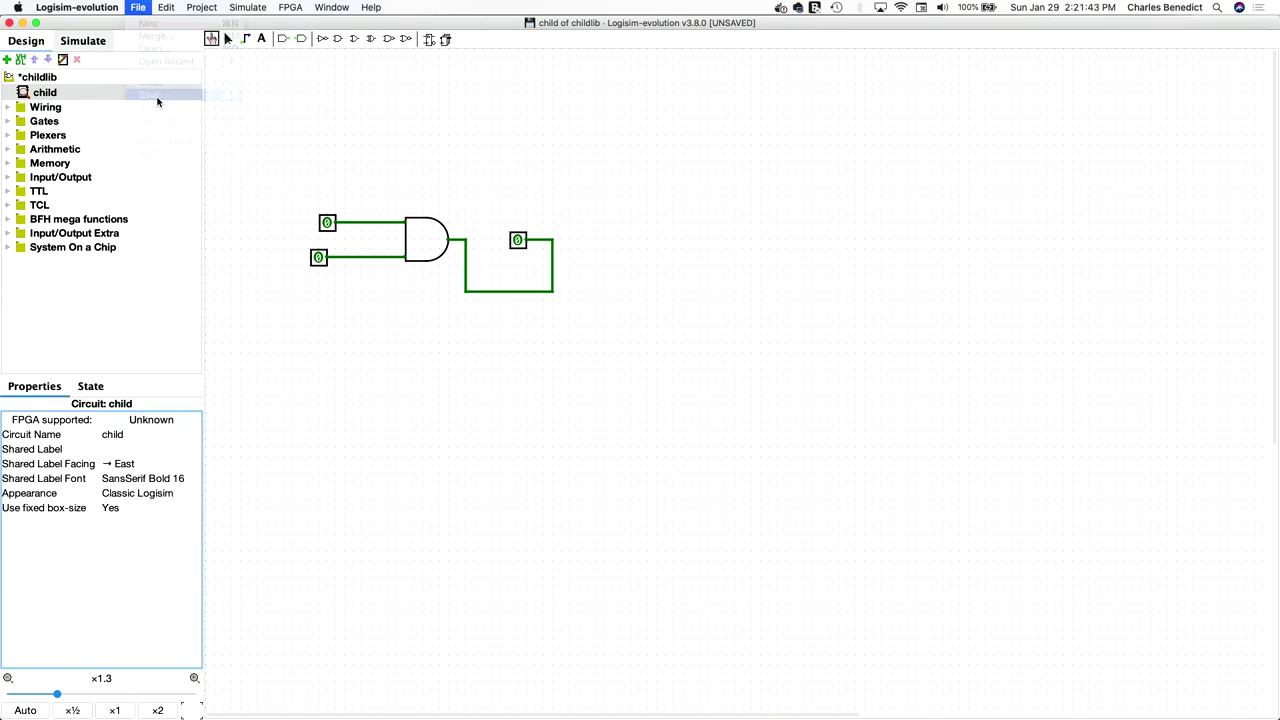
click(9, 22)
click(137, 7)
Step: Reopen parentlib.circ from the recent files list
mouse_move(165, 61)
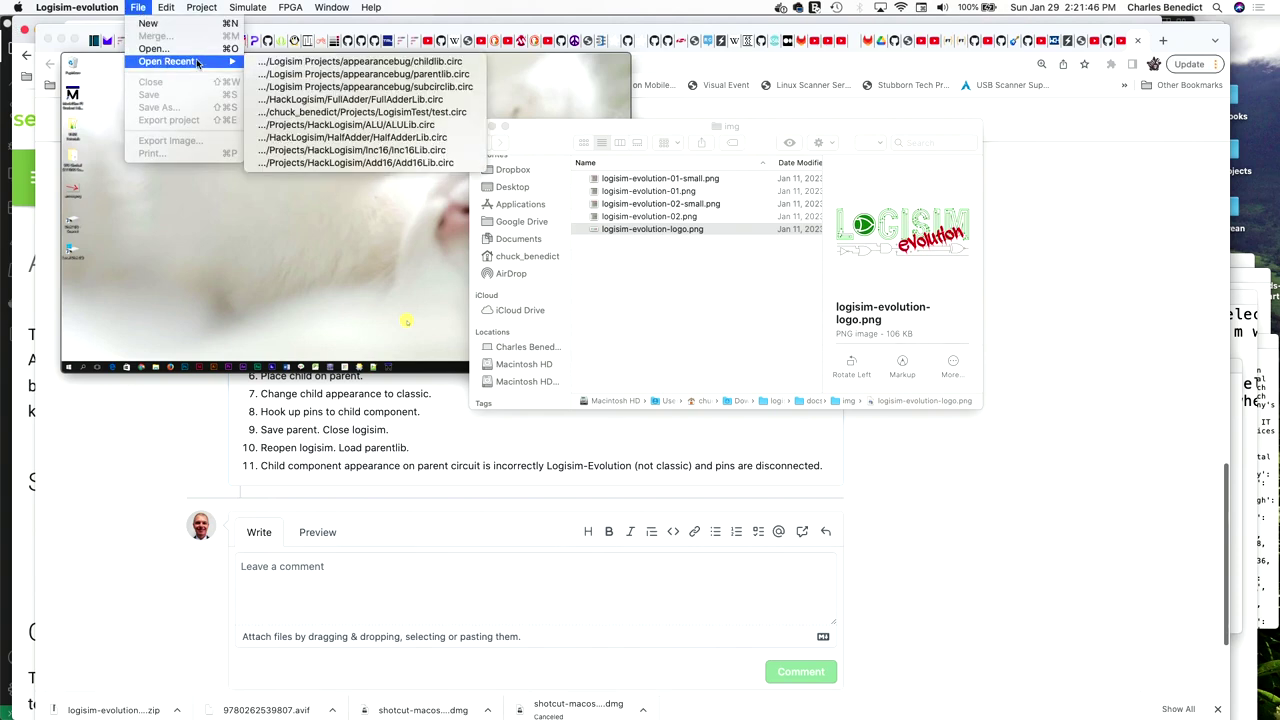
click(393, 74)
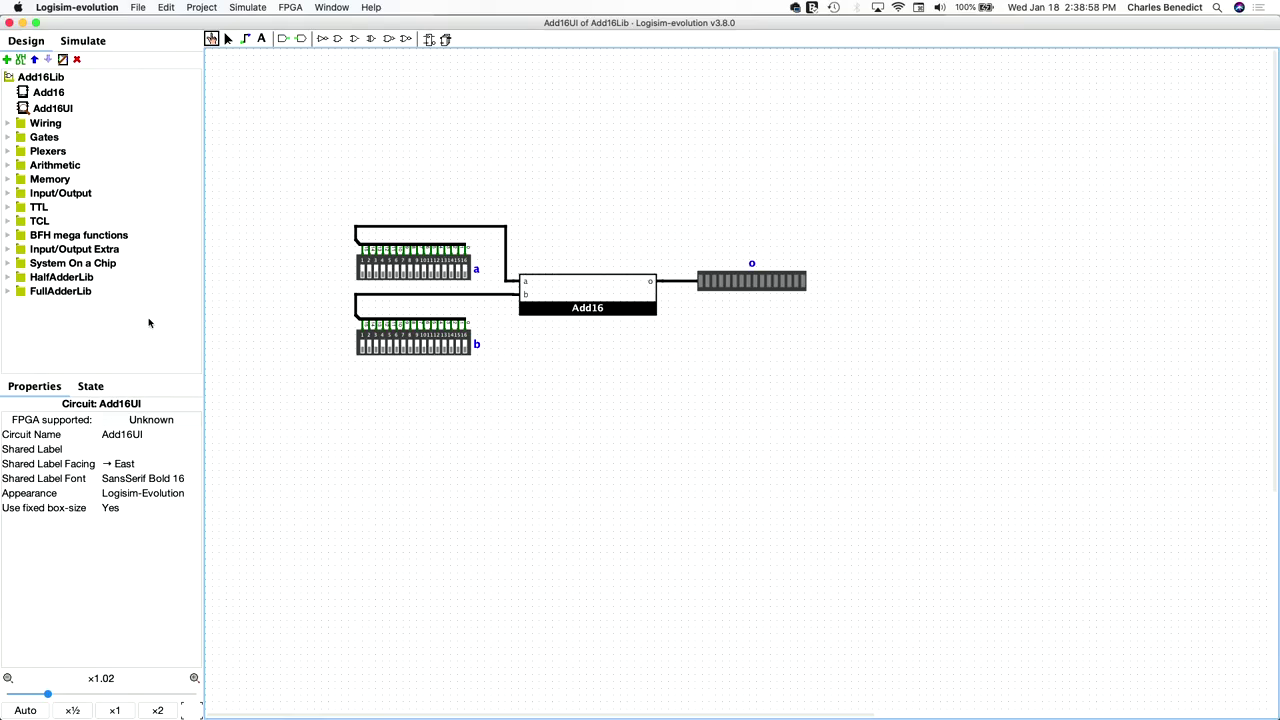
Step: Expand FullAdderLib, then turn on switch 16 and other low-order switches of a and b, checking o's sum
click(8, 292)
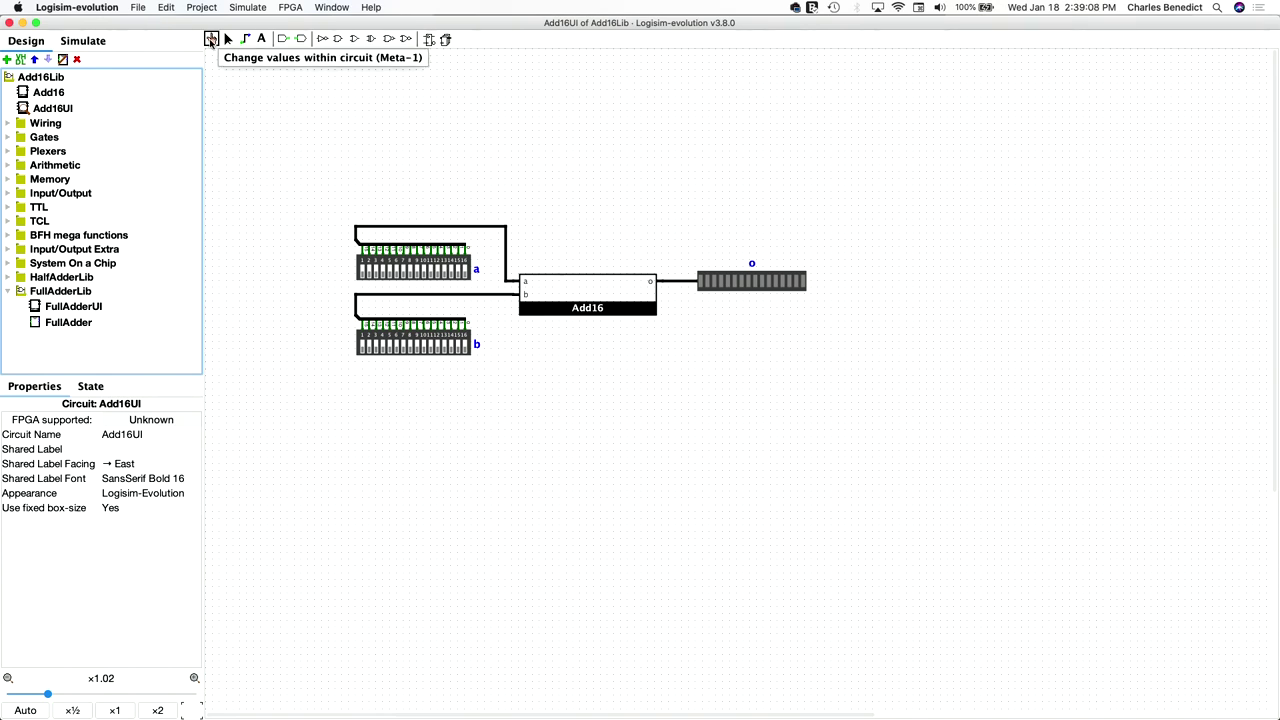
click(469, 276)
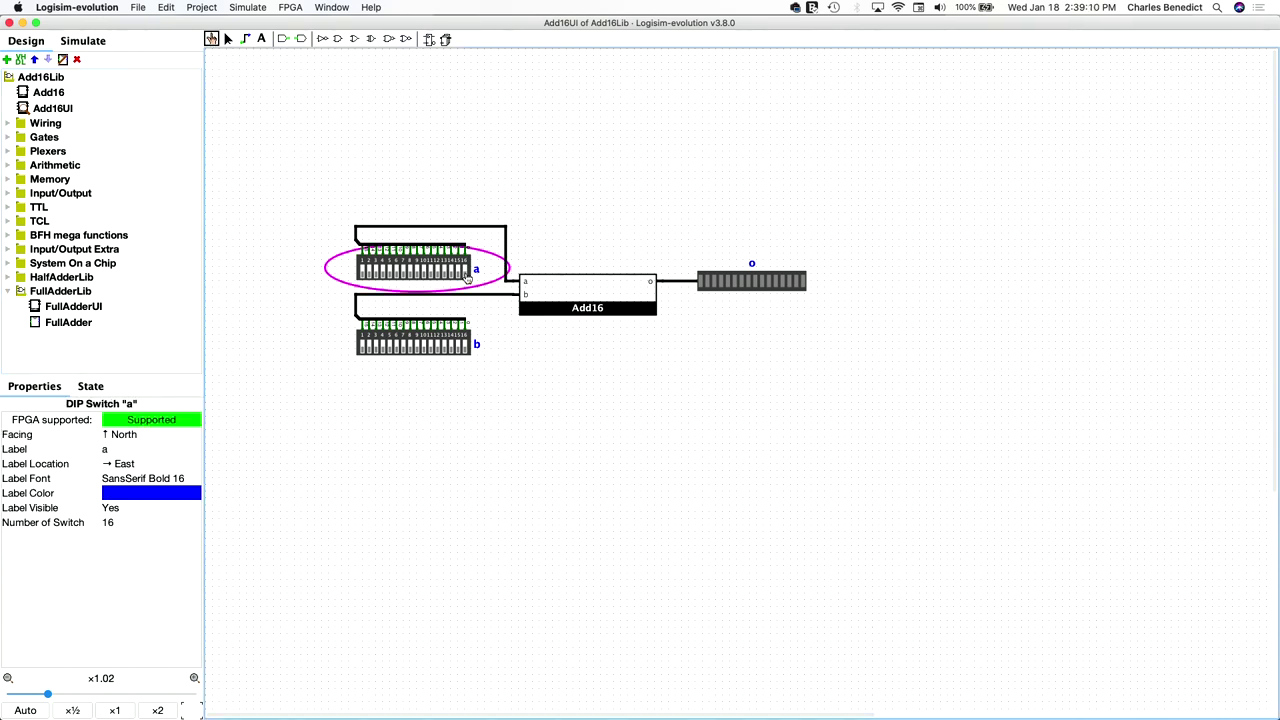
click(469, 276)
click(465, 345)
click(465, 345)
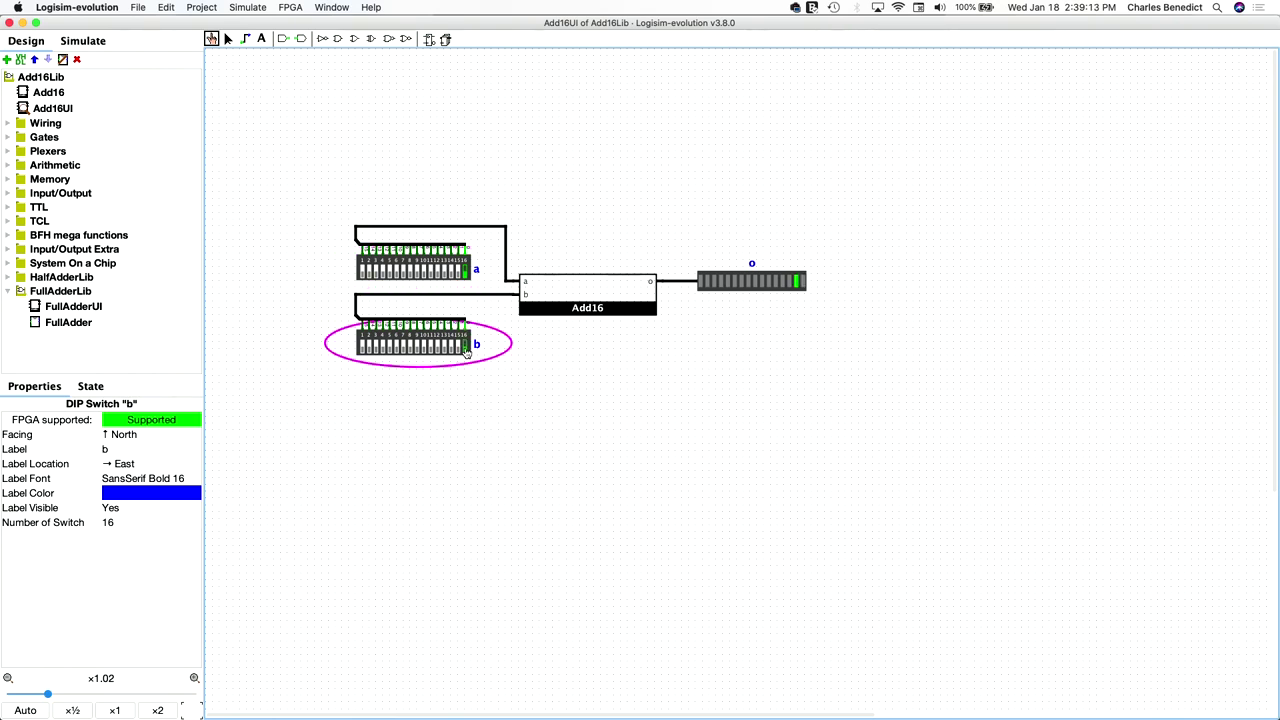
click(460, 276)
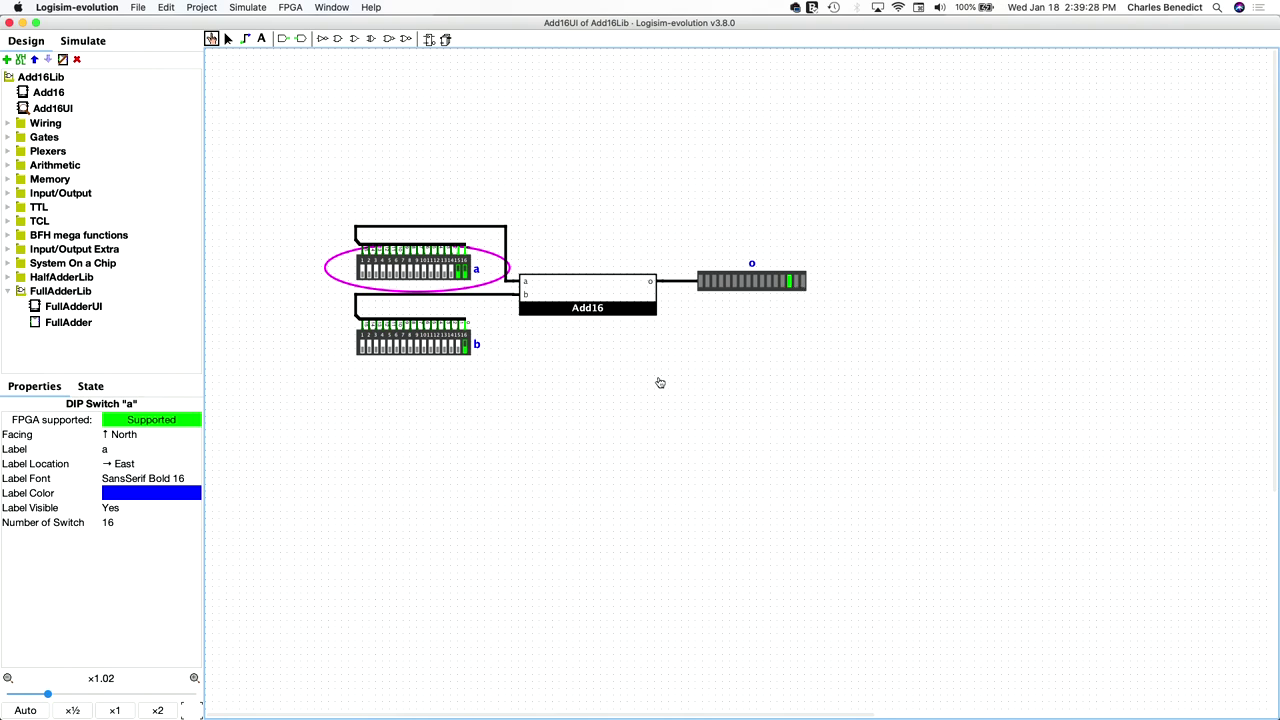
click(461, 353)
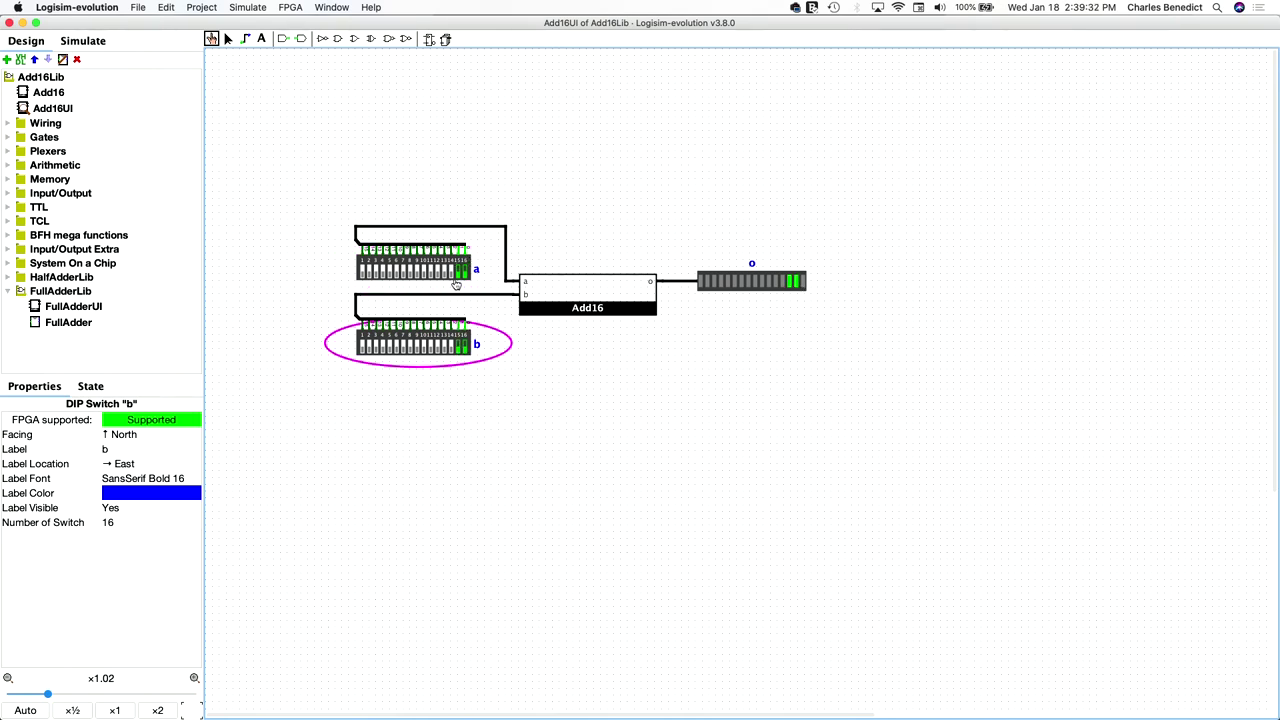